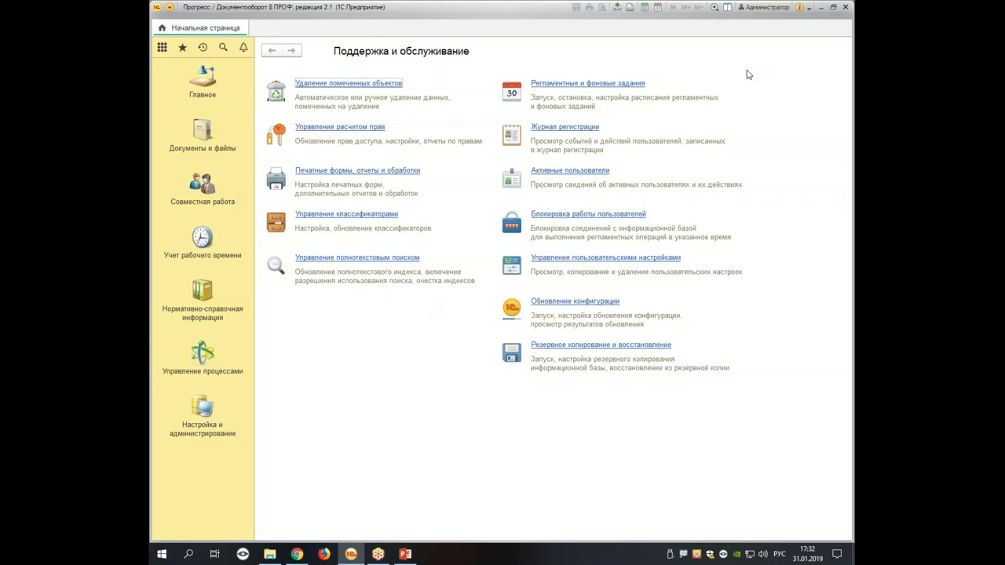
# Send the incoming document "Претензия" for review (На рассмотрение) and start the review process with its prefilled settings
pyautogui.click(202, 142)
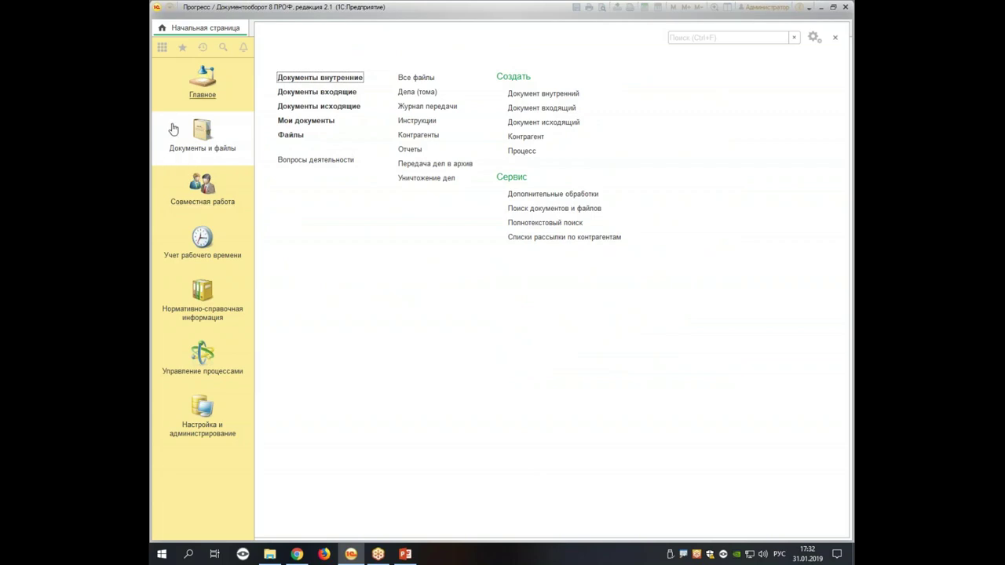
pyautogui.click(316, 92)
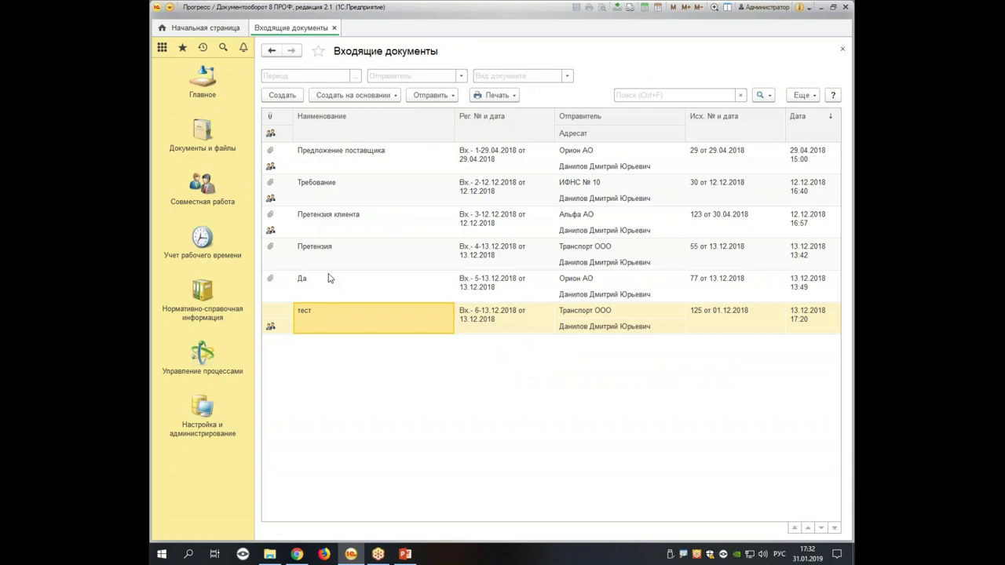
pyautogui.click(384, 253)
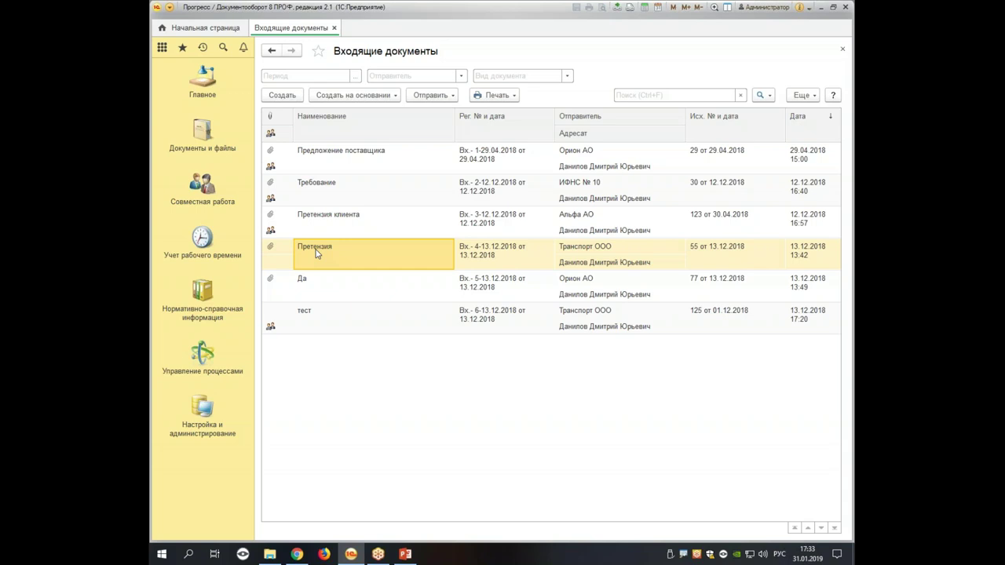
pyautogui.click(431, 96)
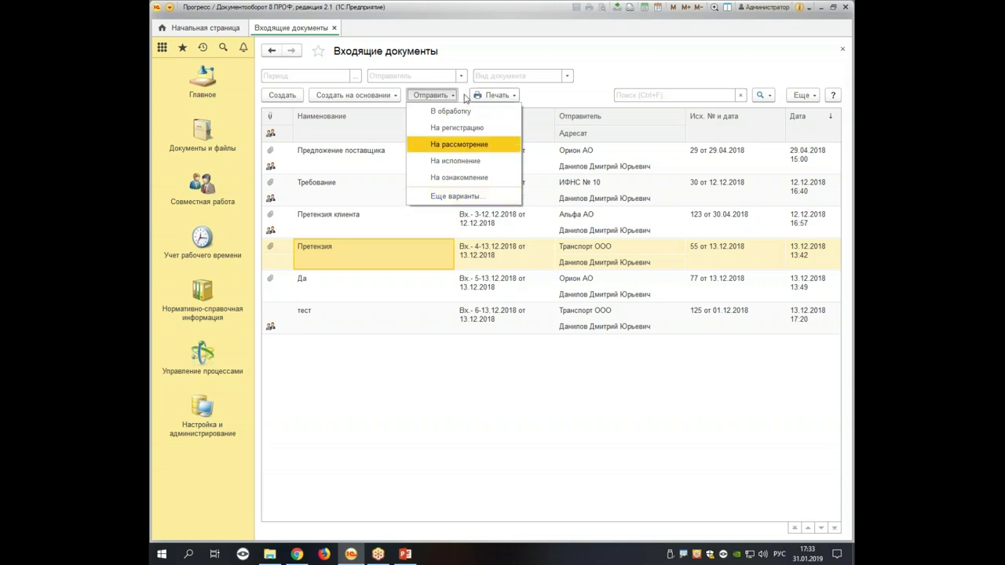
pyautogui.click(469, 146)
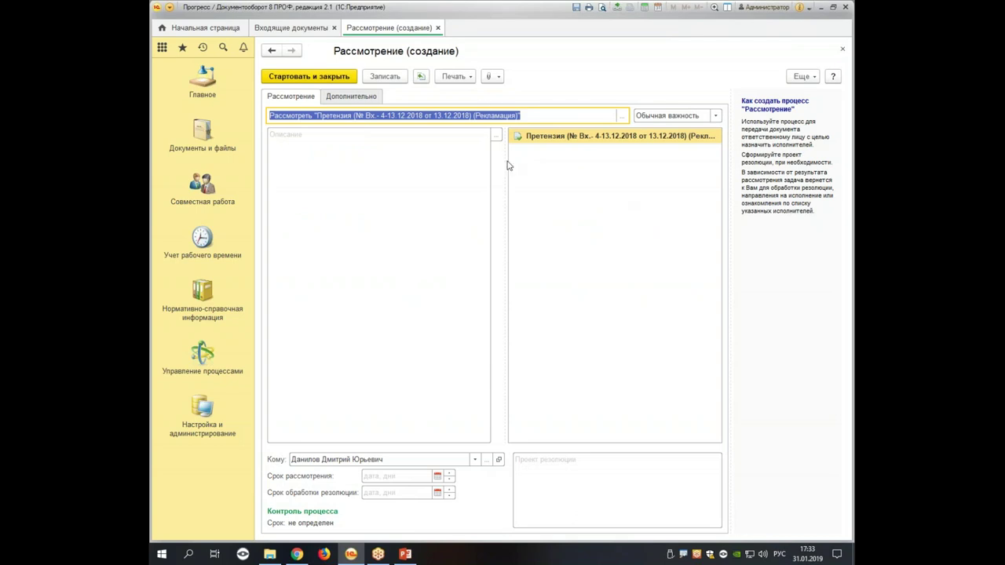
pyautogui.click(324, 78)
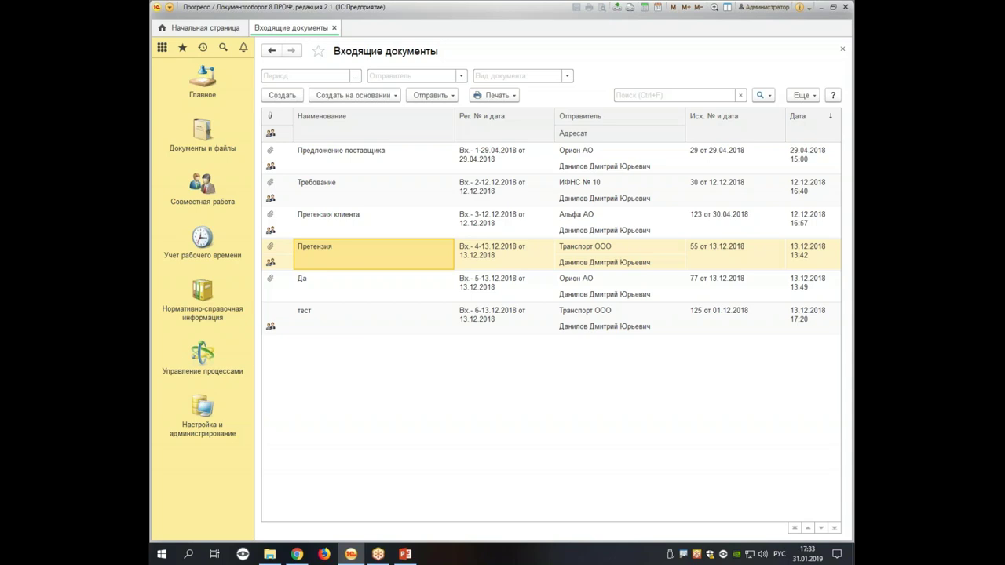
# Examine the existing process templates under the types Исполнение, Ознакомление, Поручение, Рассмотрение, Регистрация and Согласование
pyautogui.click(200, 358)
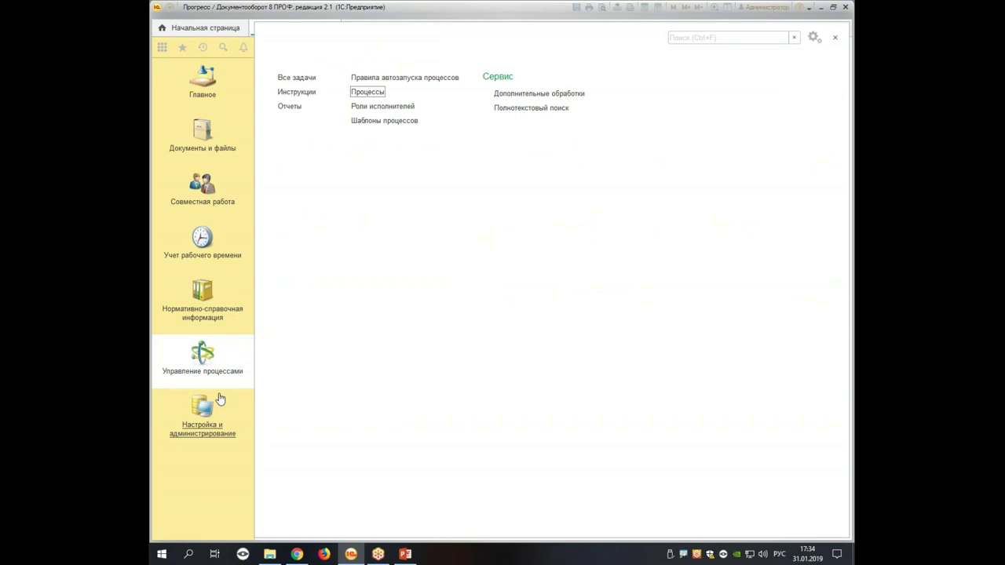
pyautogui.click(375, 124)
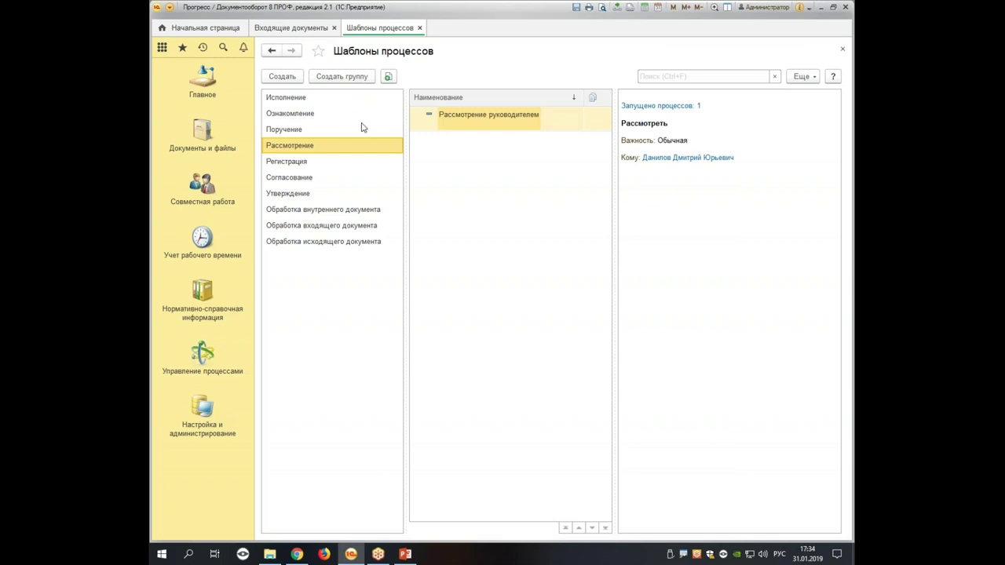
pyautogui.click(287, 99)
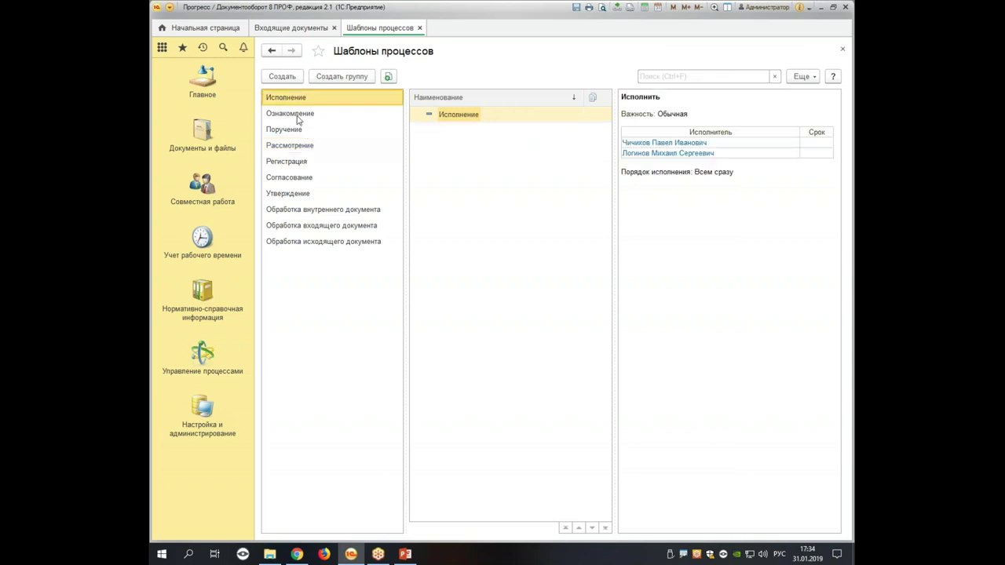
pyautogui.click(297, 116)
pyautogui.click(287, 130)
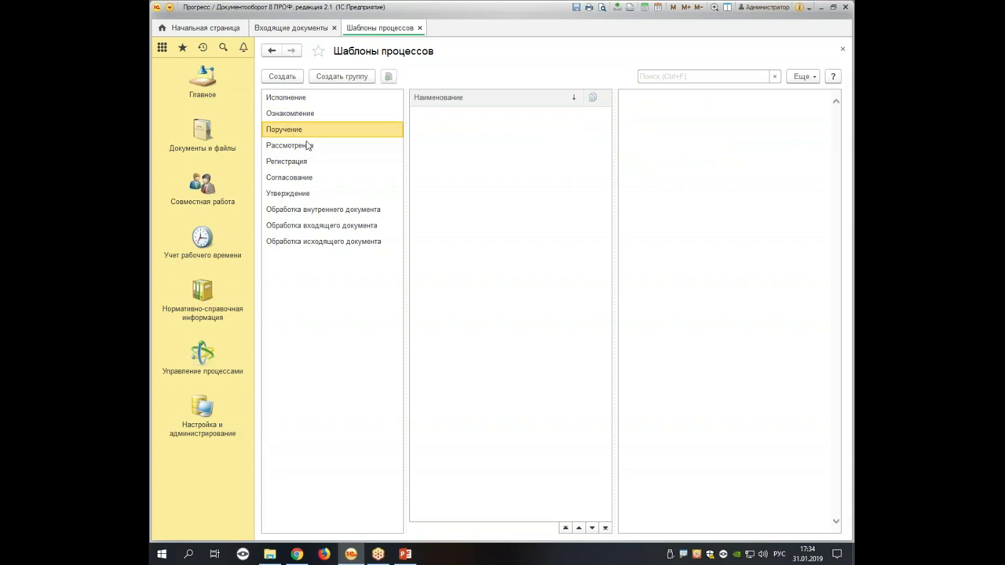
pyautogui.click(306, 146)
pyautogui.click(296, 165)
pyautogui.click(293, 100)
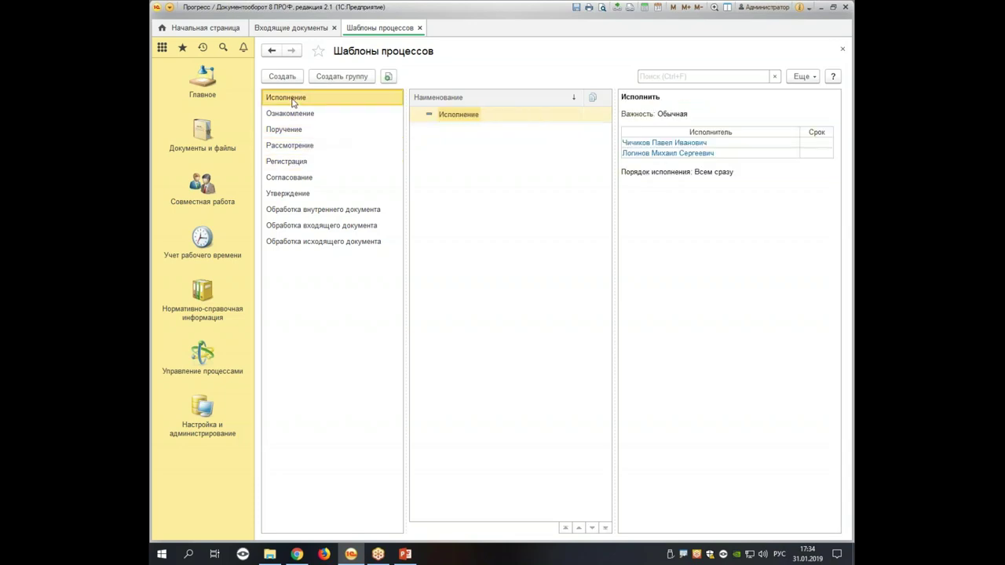
pyautogui.click(295, 116)
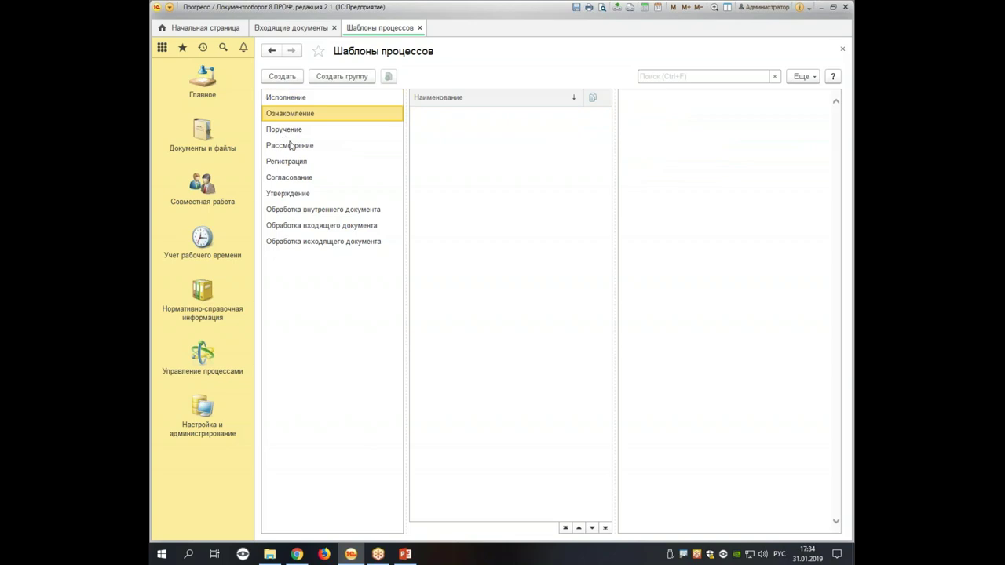
pyautogui.click(282, 132)
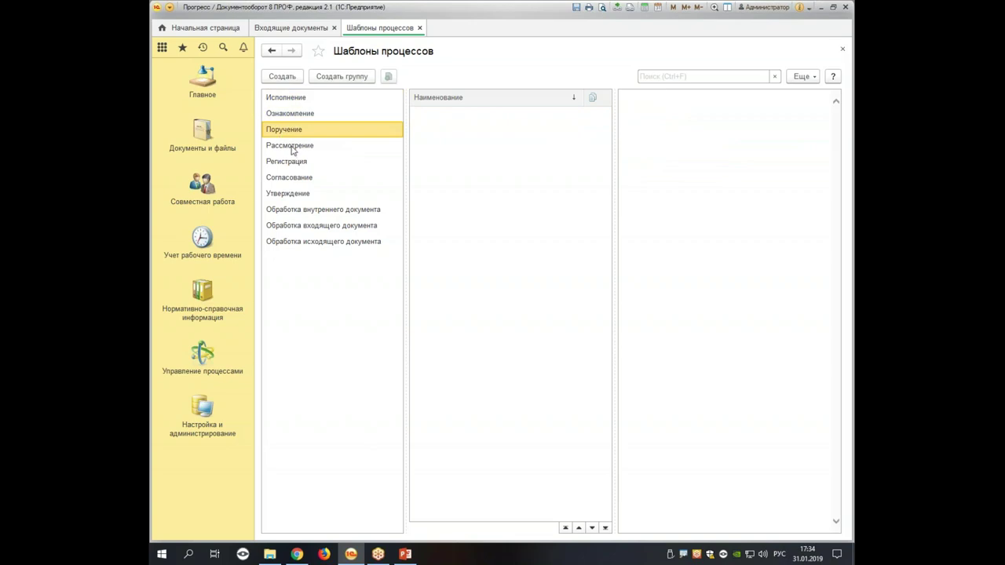
pyautogui.click(296, 147)
pyautogui.click(296, 163)
pyautogui.click(279, 181)
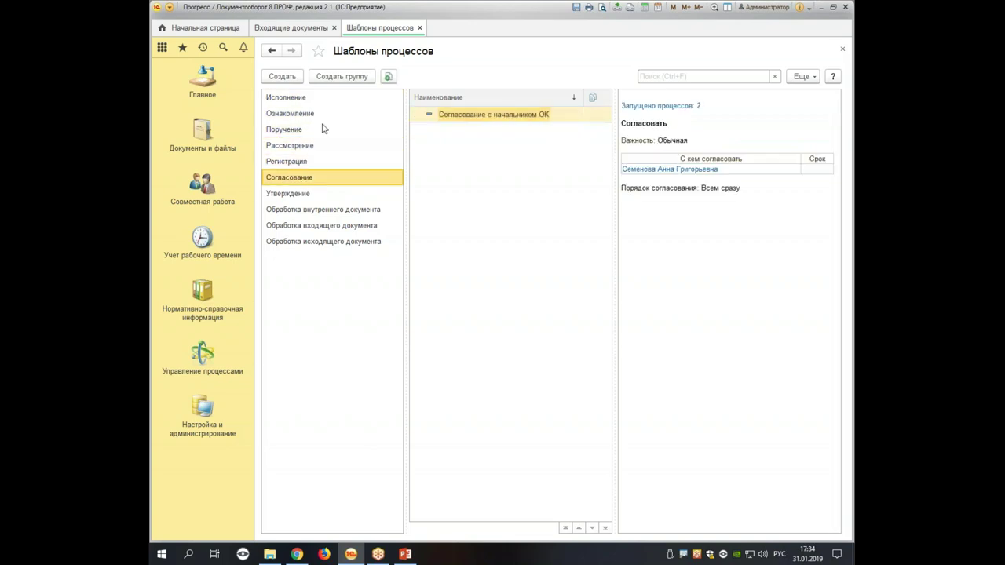
# Create a new process template of type Ознакомление and name it "приказ"
pyautogui.click(298, 116)
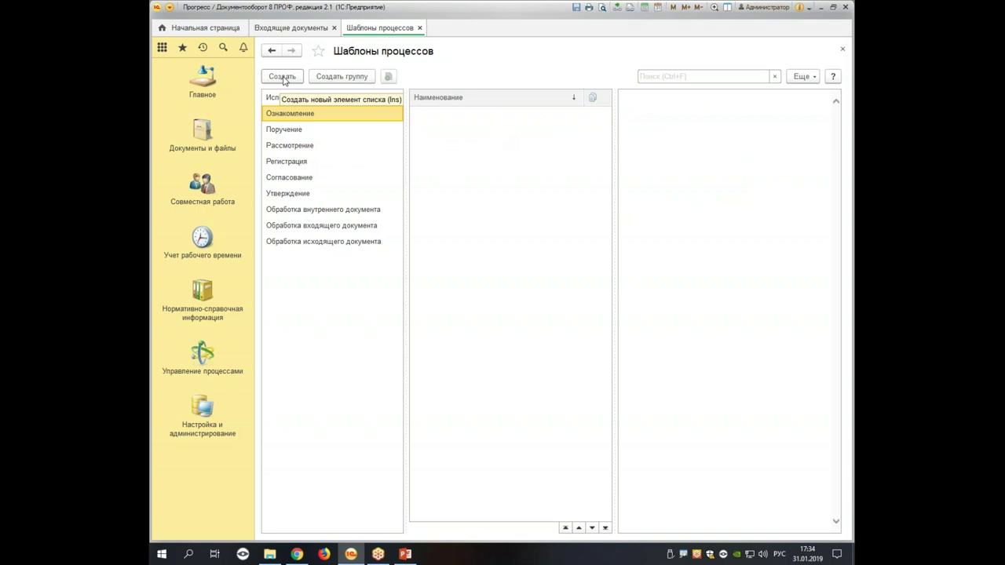
pyautogui.click(283, 78)
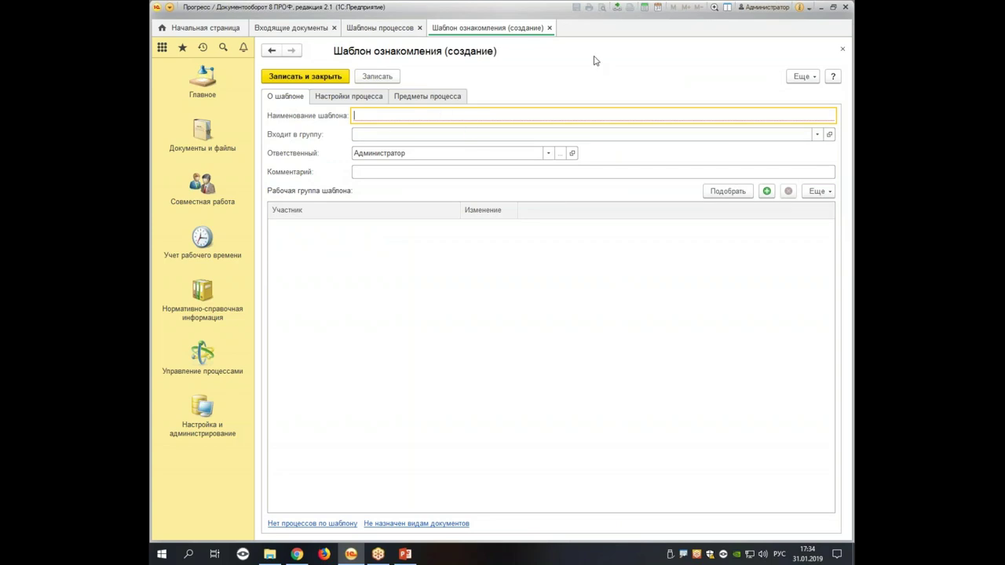
pyautogui.write('прика')
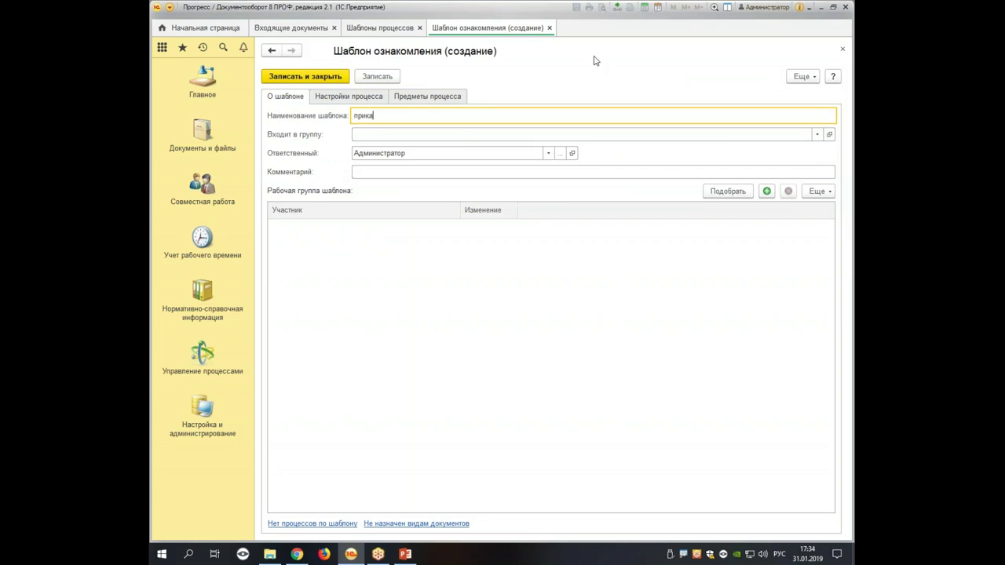
pyautogui.write('з')
# Add all members of the working group "Все пользователи" as recipients in the template's process settings
pyautogui.click(335, 96)
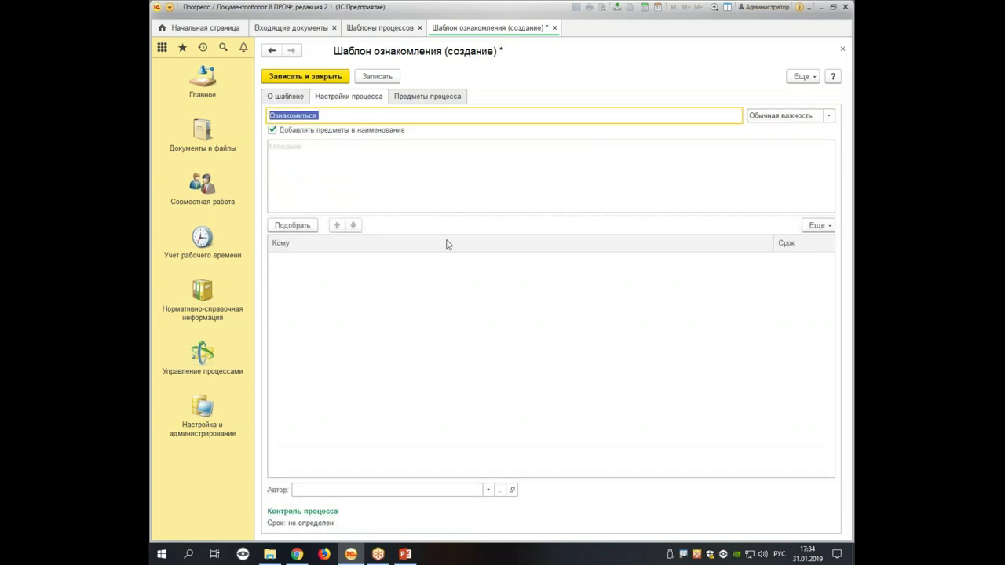
pyautogui.click(303, 230)
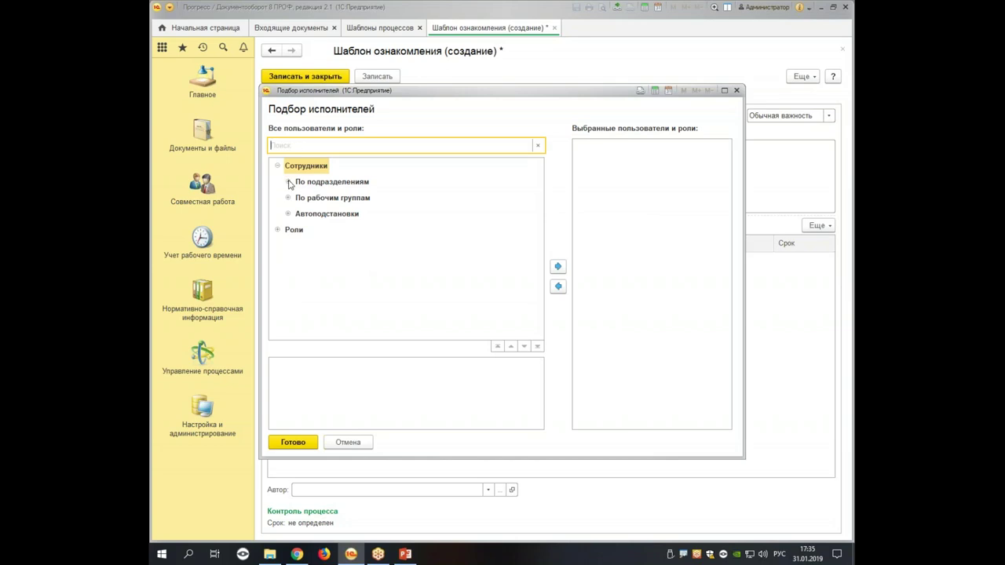
pyautogui.click(288, 182)
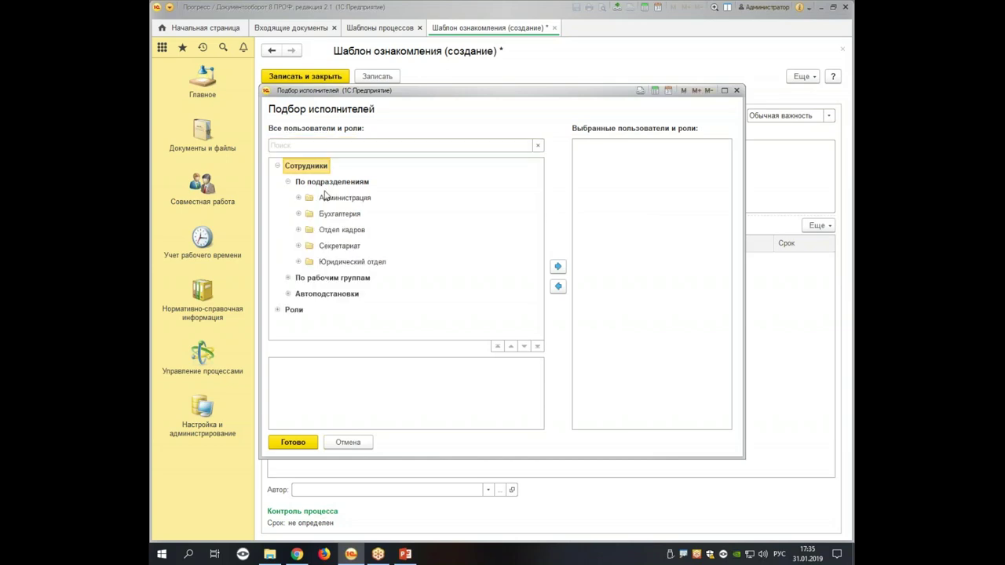
pyautogui.doubleClick(344, 201)
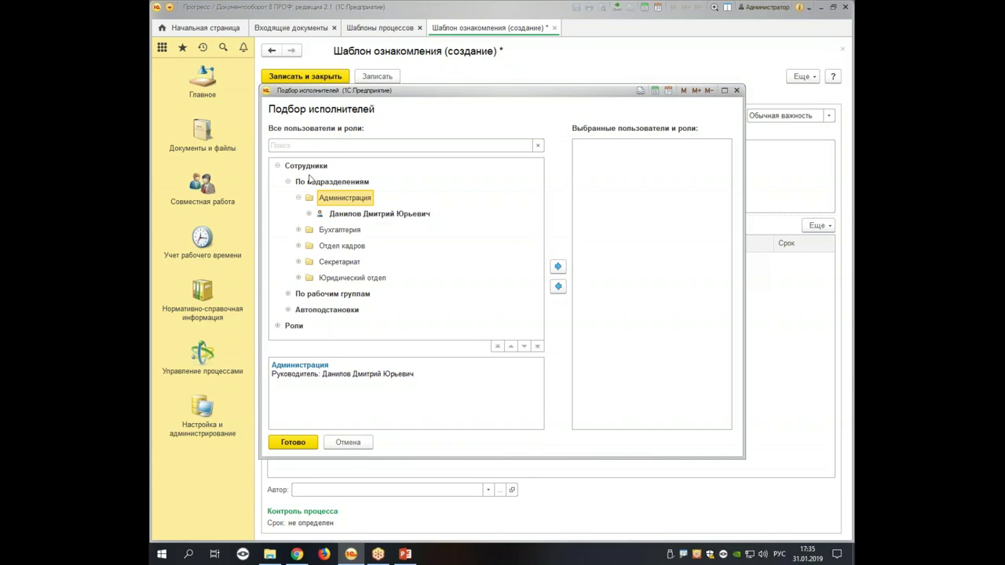
pyautogui.click(288, 294)
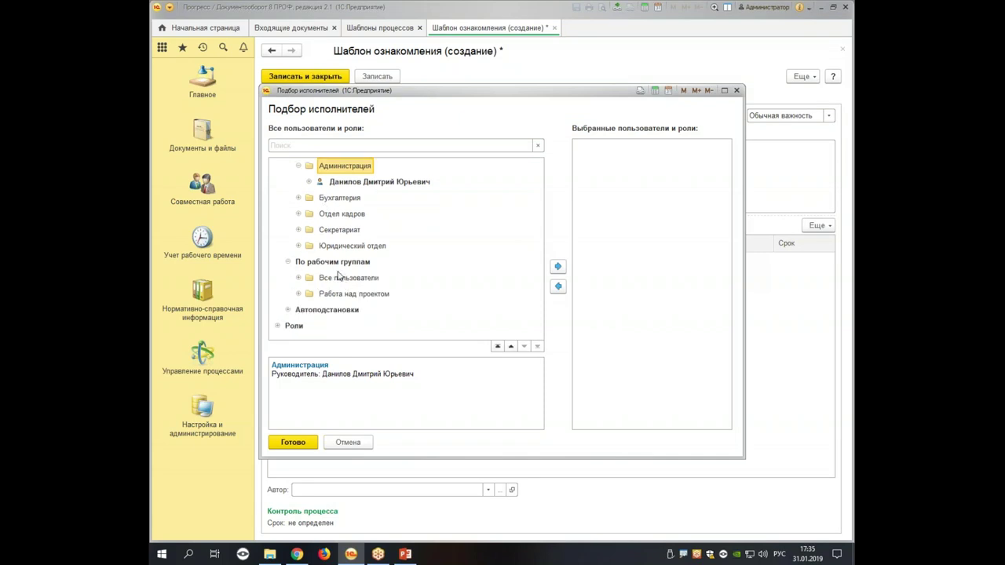
pyautogui.click(344, 282)
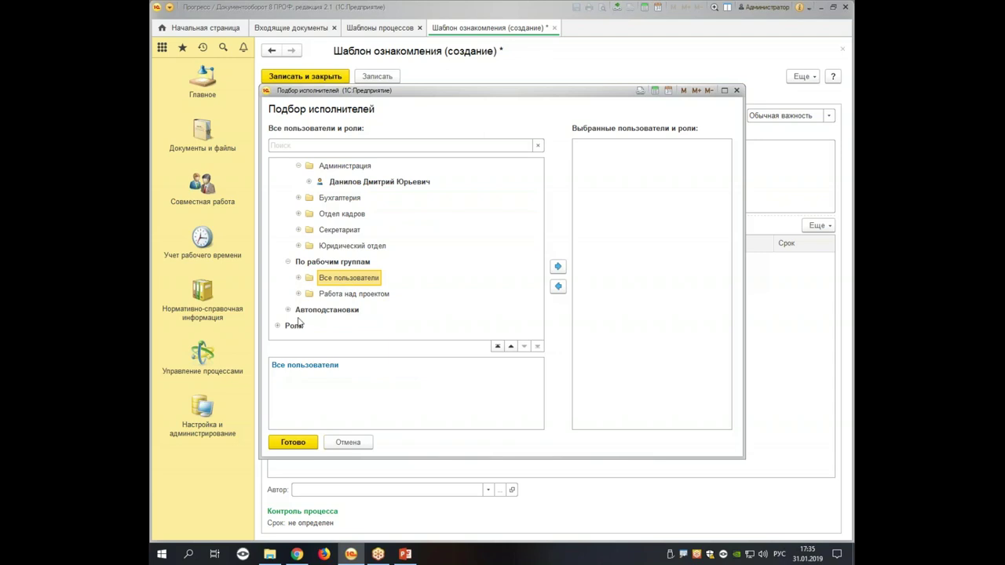
pyautogui.click(322, 366)
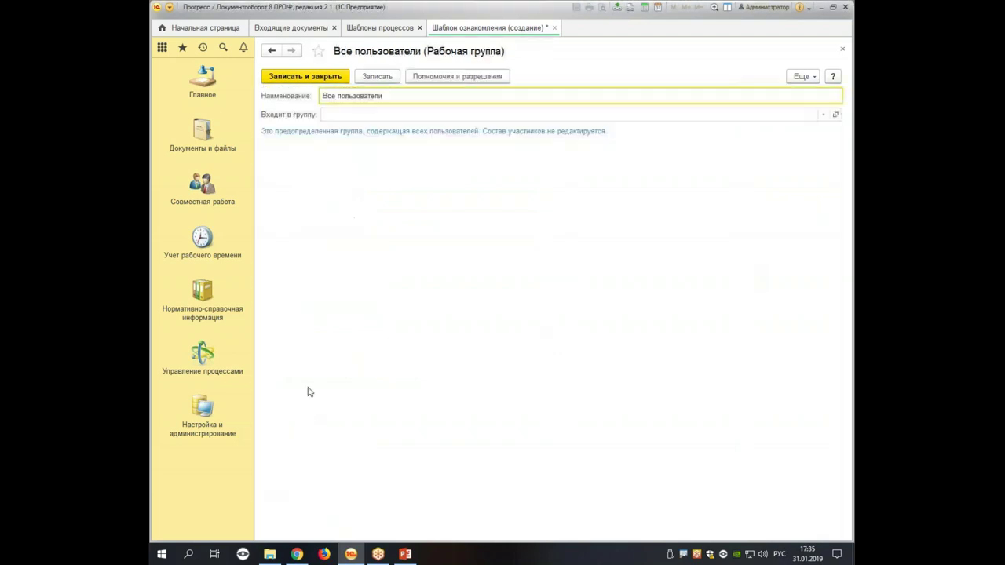
pyautogui.click(843, 50)
pyautogui.click(292, 443)
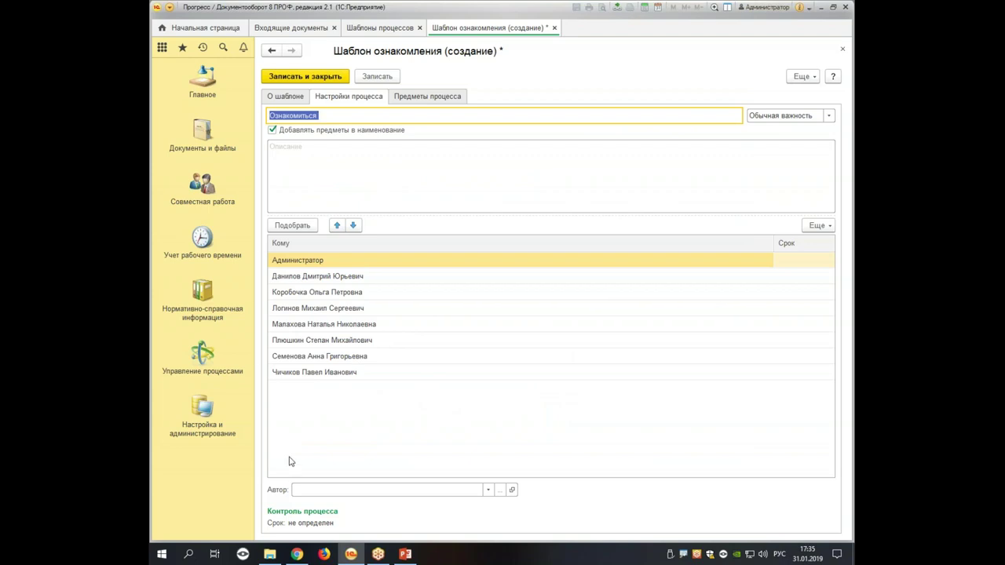
pyautogui.click(275, 100)
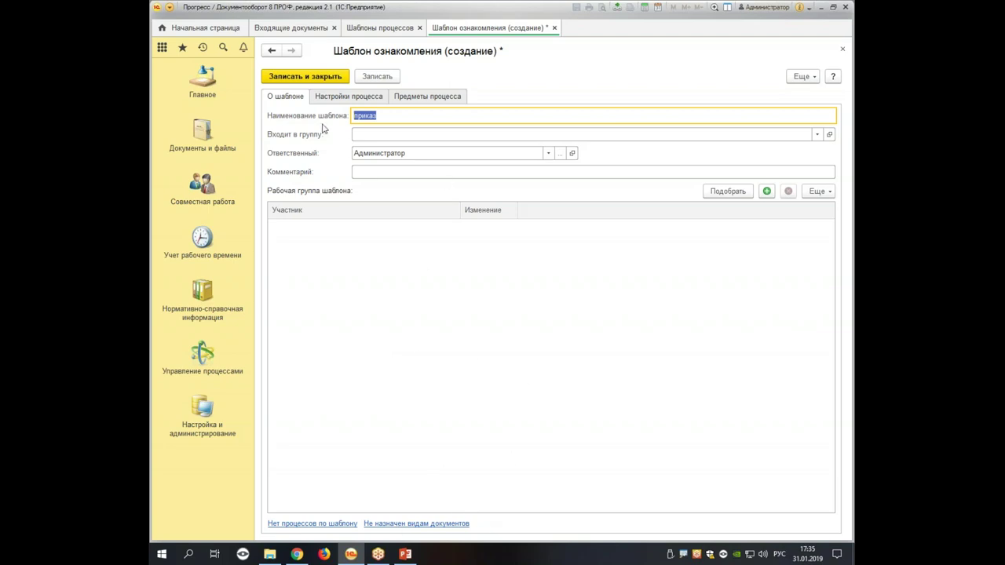
pyautogui.click(349, 97)
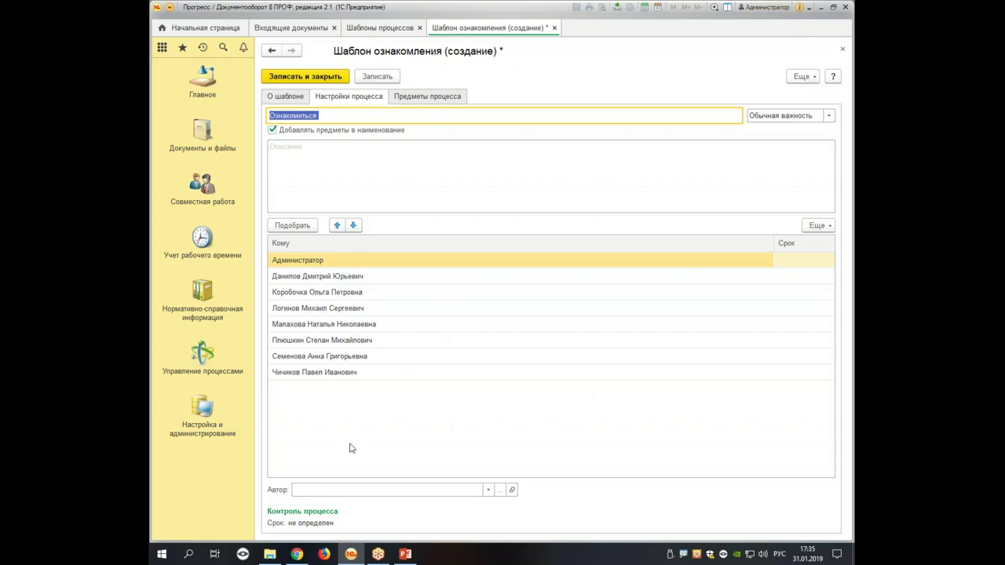
pyautogui.click(366, 489)
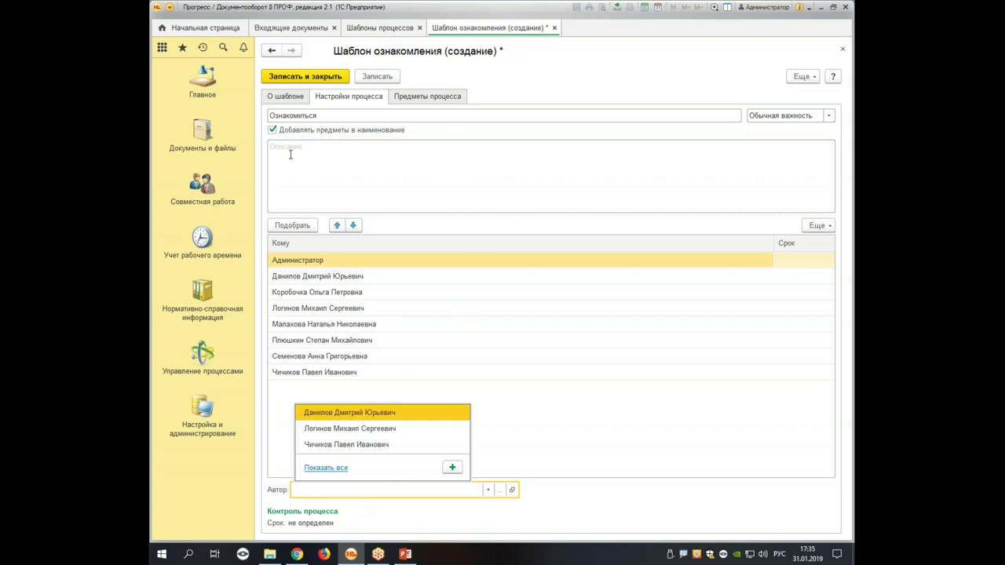
pyautogui.click(791, 261)
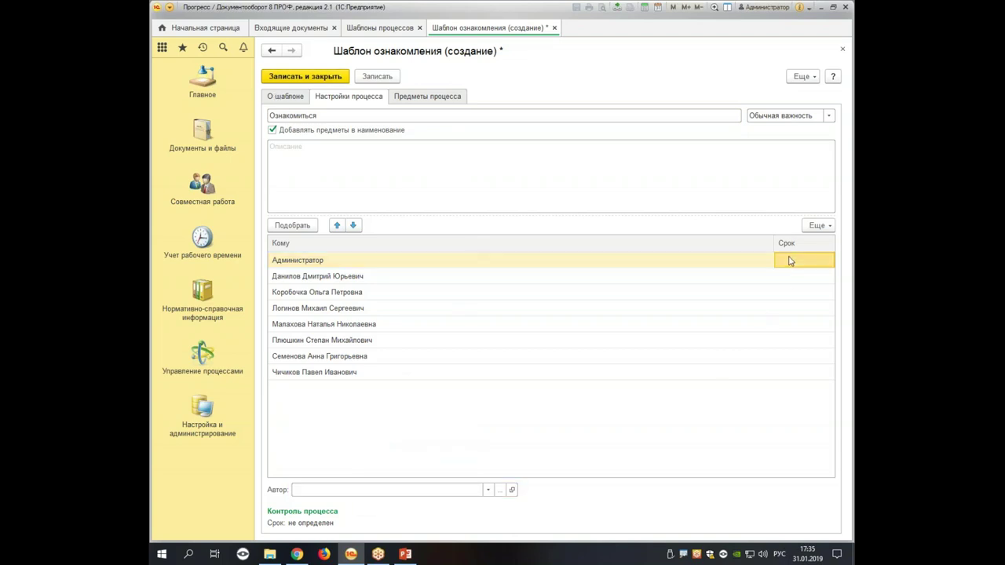
# Save the template and start a new document-type assignment for it with the internal document type "Приказ по организации"
pyautogui.click(278, 97)
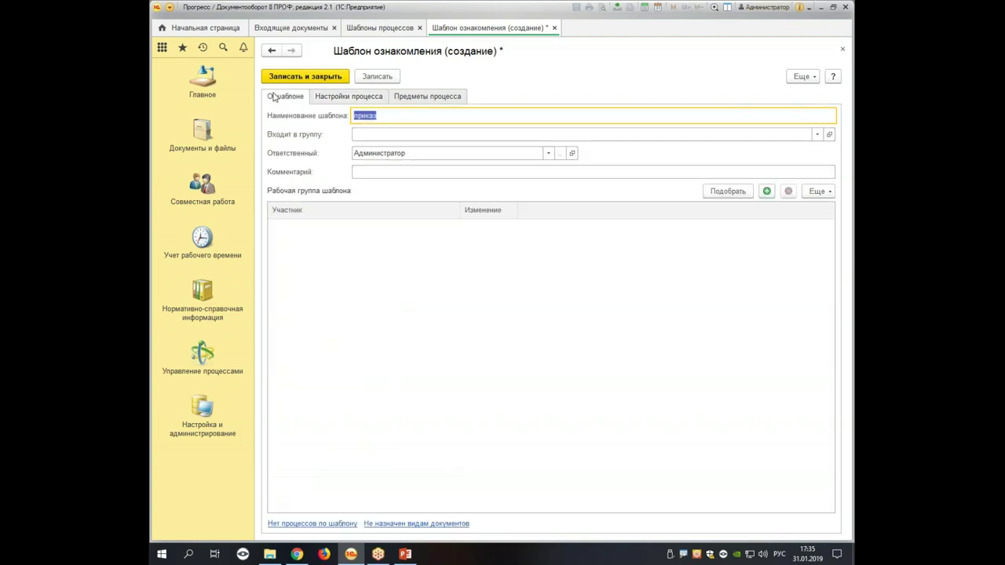
pyautogui.click(424, 525)
pyautogui.click(475, 303)
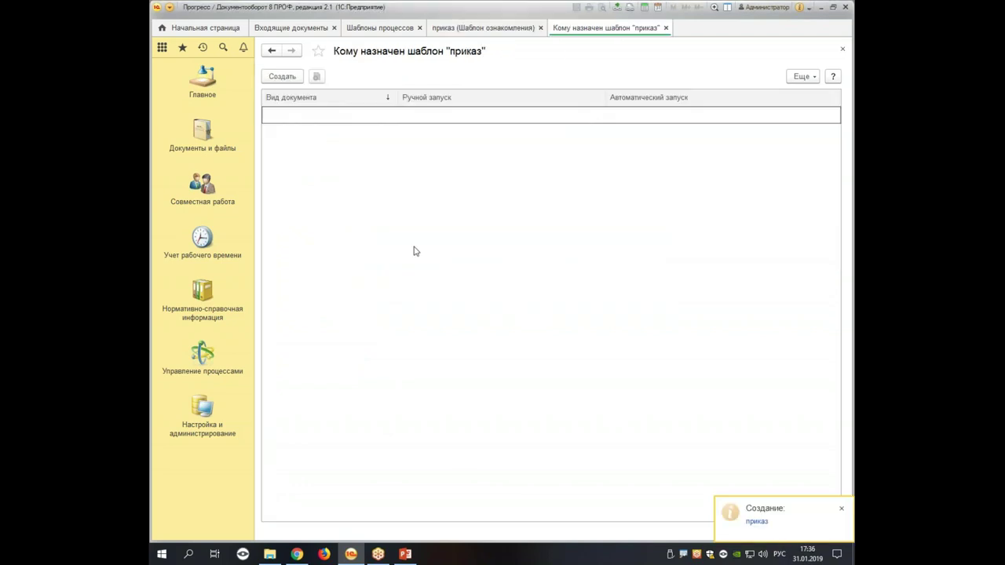
pyautogui.click(290, 78)
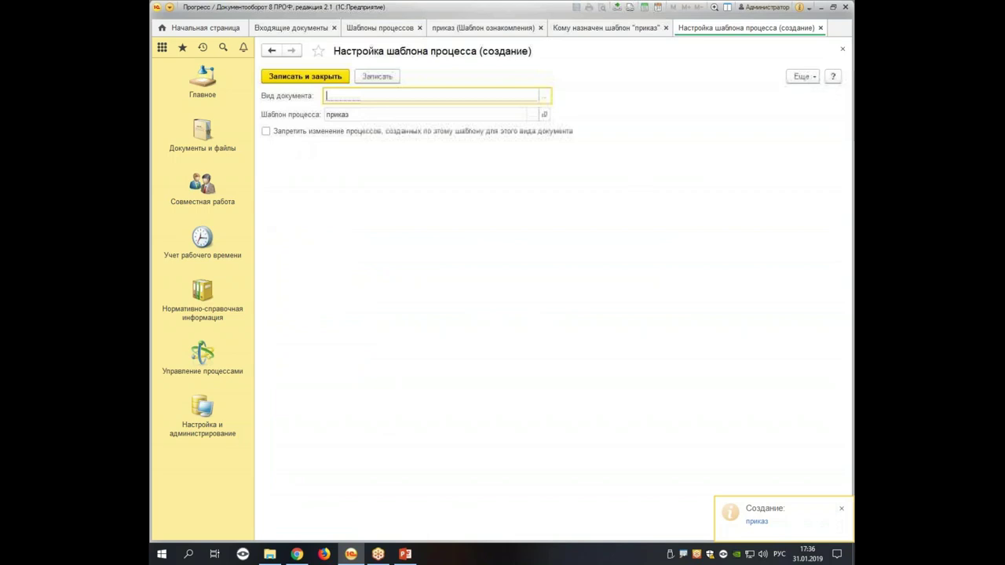
pyautogui.click(545, 95)
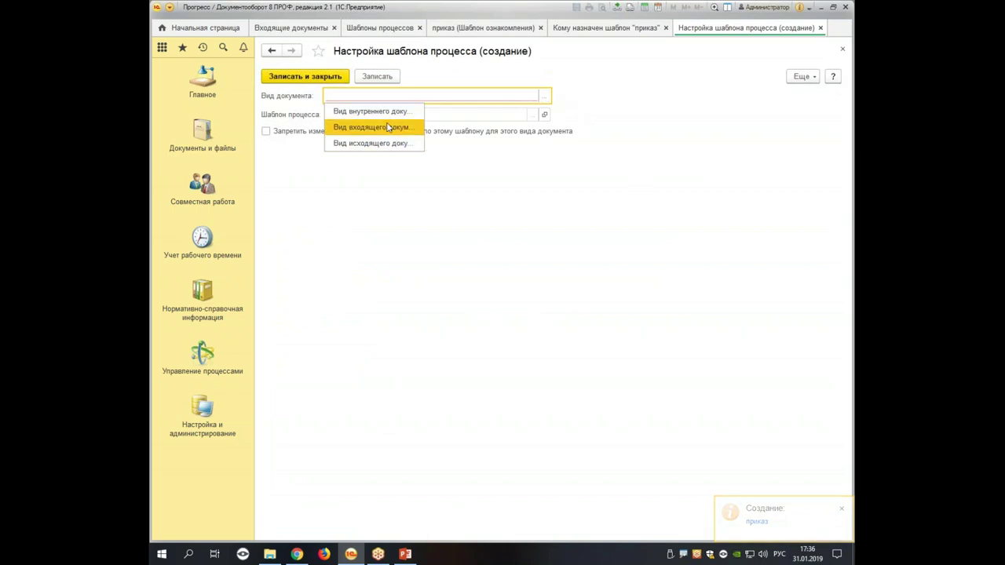
pyautogui.click(334, 110)
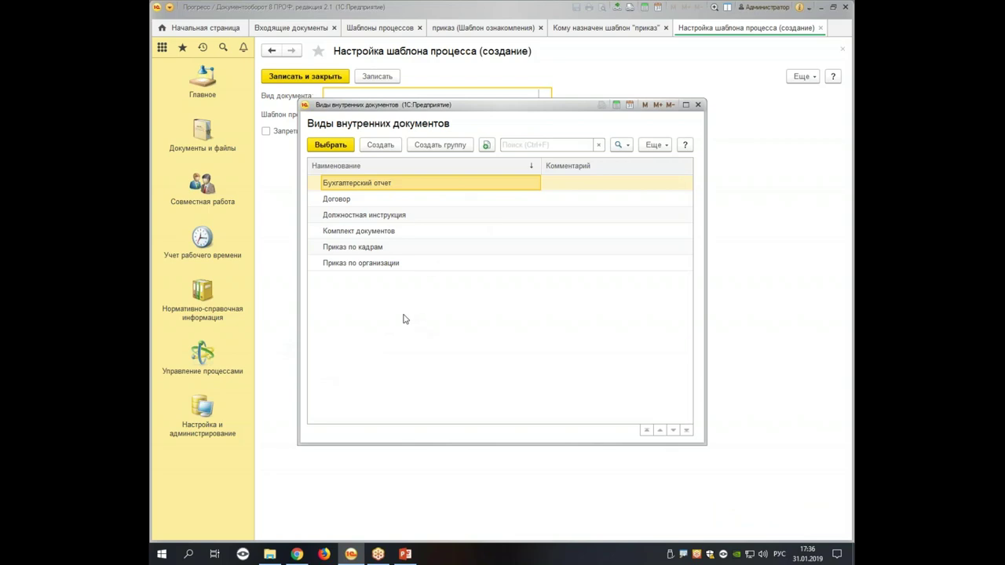
pyautogui.doubleClick(380, 262)
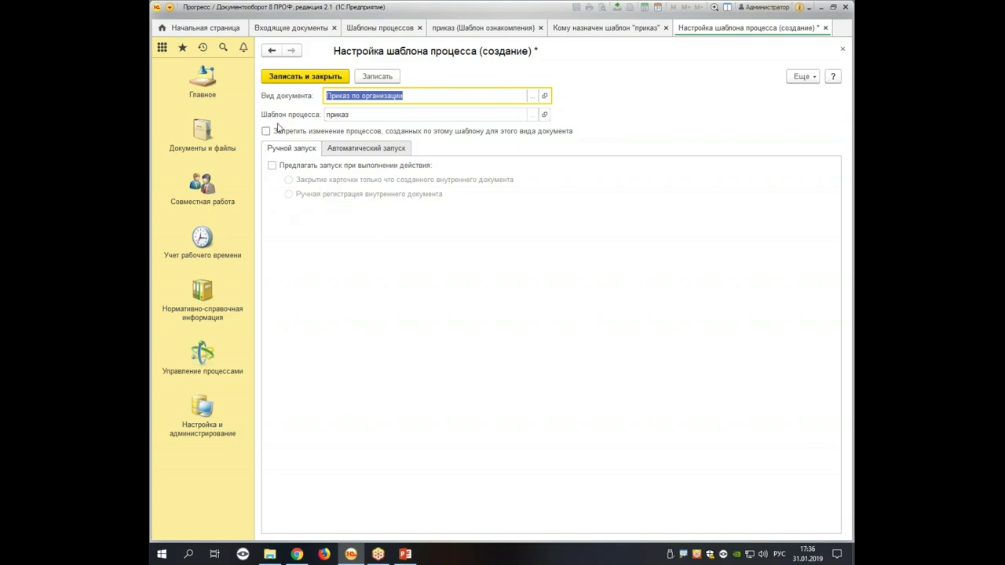
# Set the process to launch automatically on the event "Регистрация внутреннего документа" and save the assignment for "Приказ по организации"
pyautogui.click(371, 154)
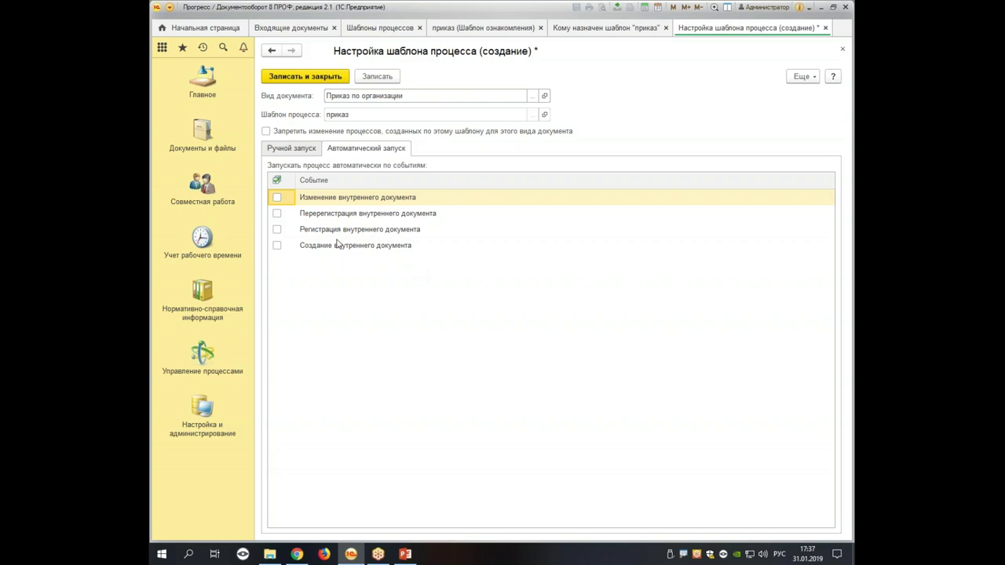
pyautogui.click(277, 231)
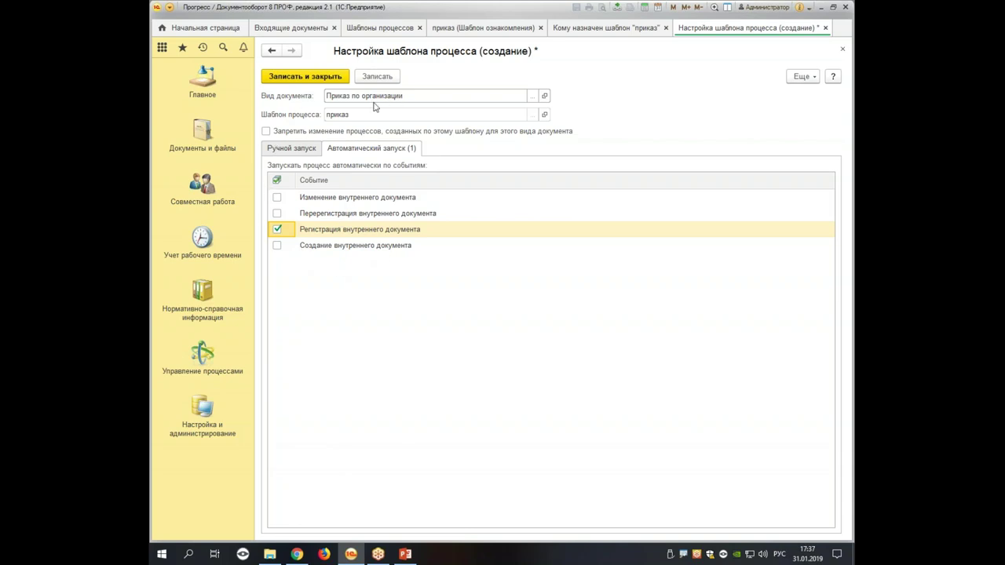
pyautogui.click(290, 150)
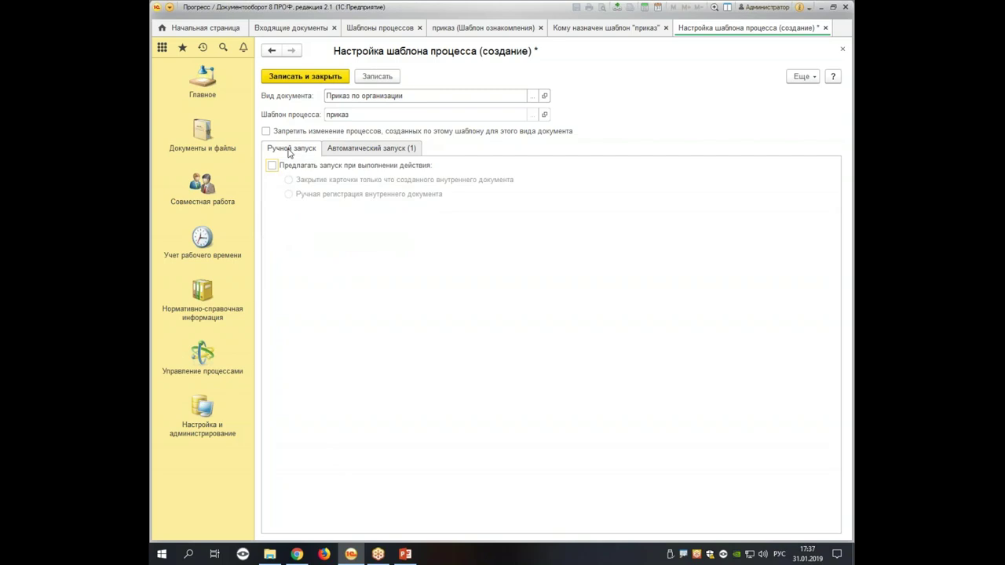
pyautogui.click(328, 79)
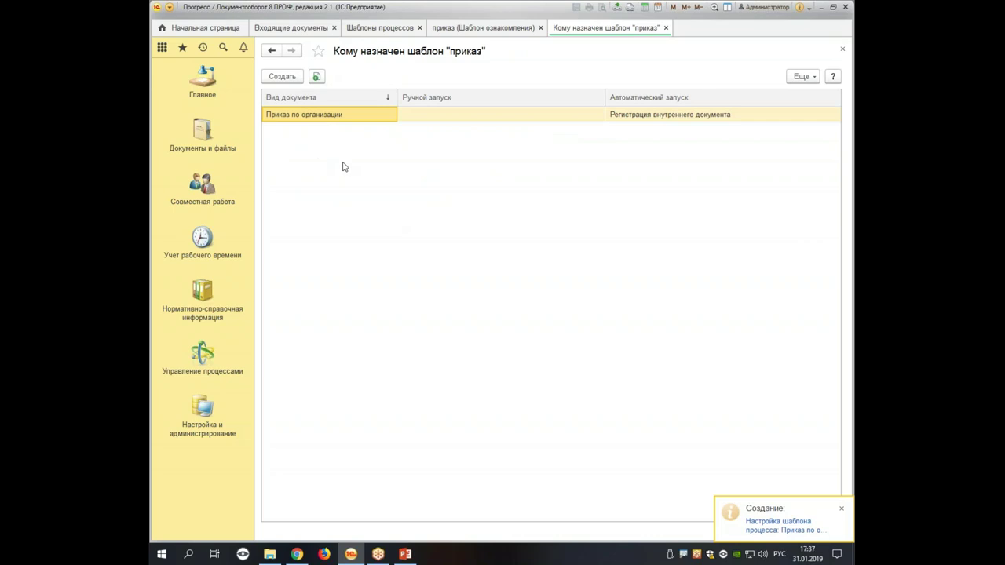
# Assign the template to the internal document type "Приказ по кадрам" with automatic launch on "Регистрация внутреннего документа", and save the assignment
pyautogui.click(276, 79)
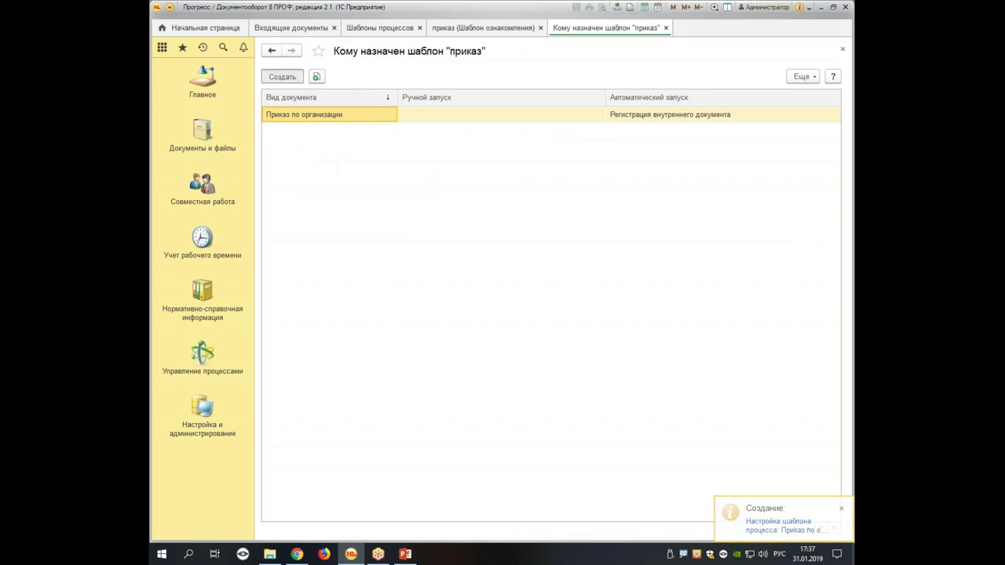
pyautogui.click(543, 95)
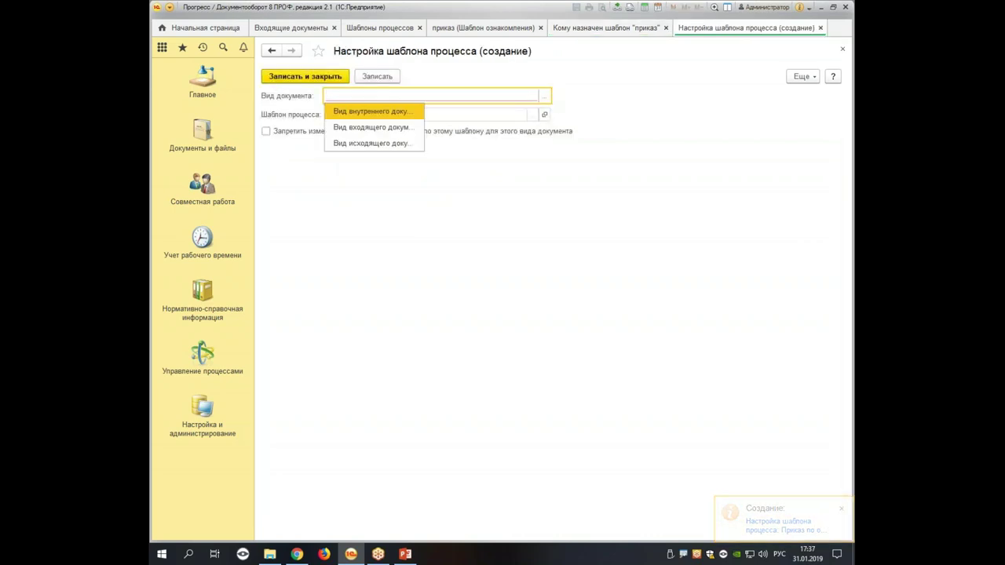
pyautogui.click(396, 113)
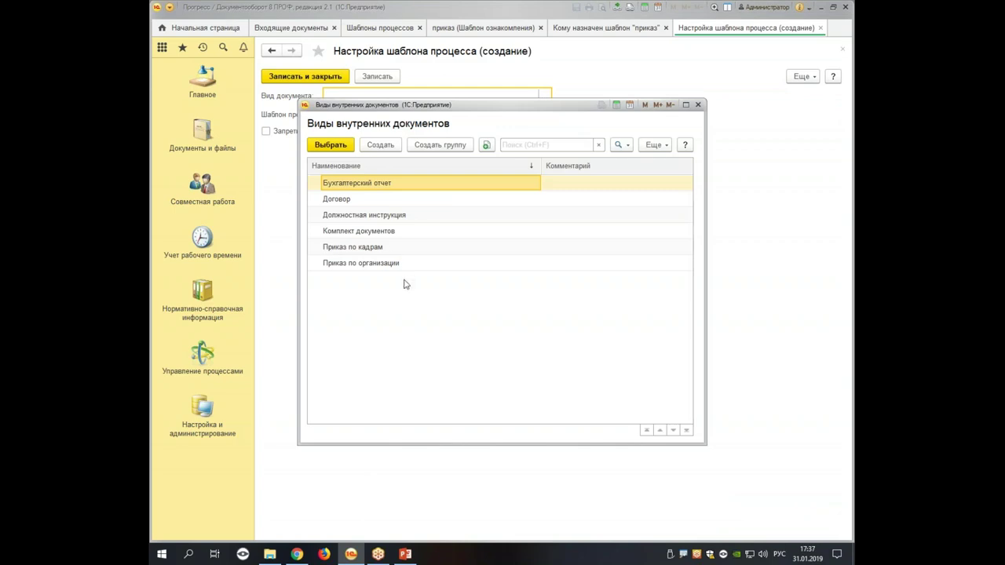
pyautogui.click(370, 250)
pyautogui.doubleClick(370, 250)
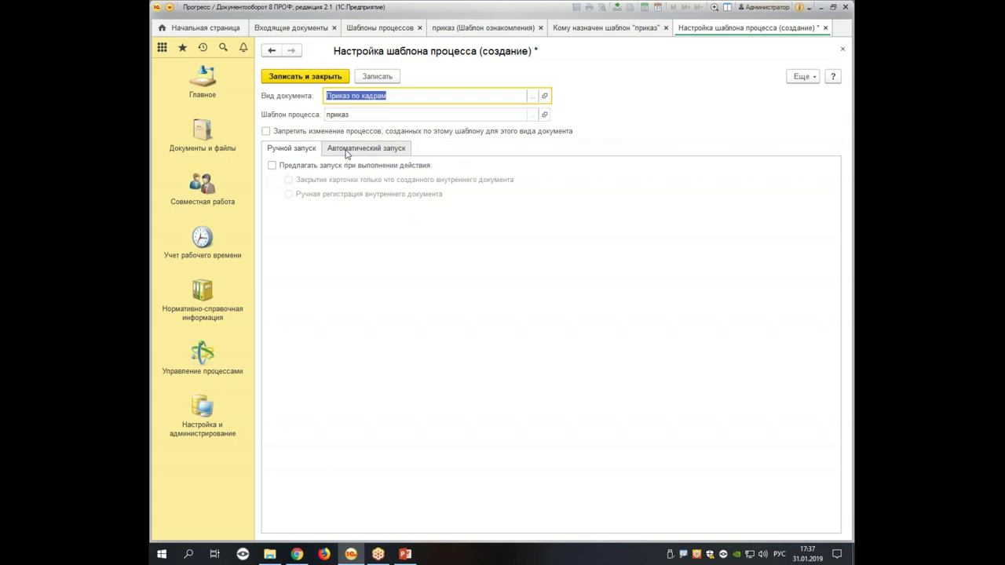
pyautogui.click(364, 150)
pyautogui.click(276, 229)
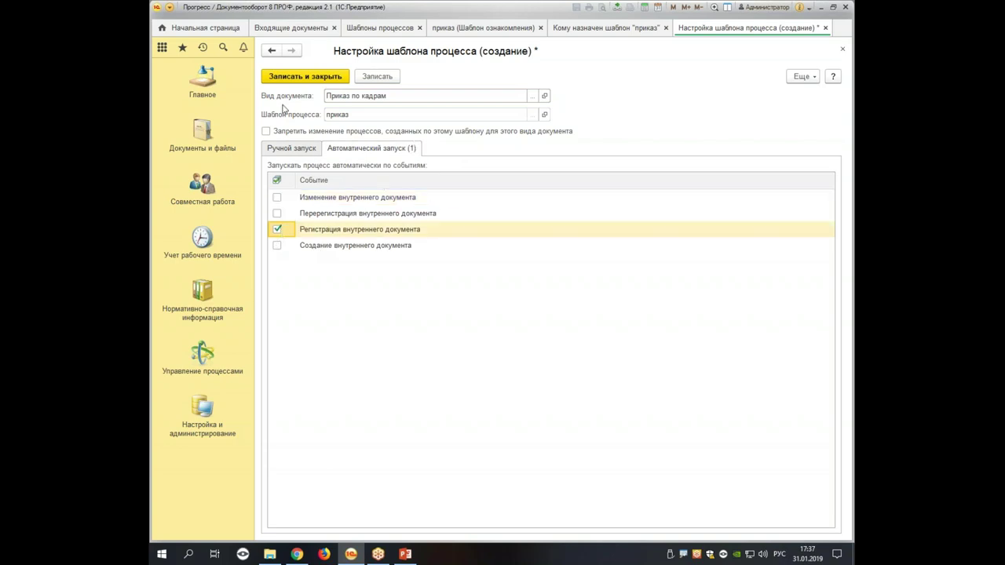
pyautogui.click(306, 76)
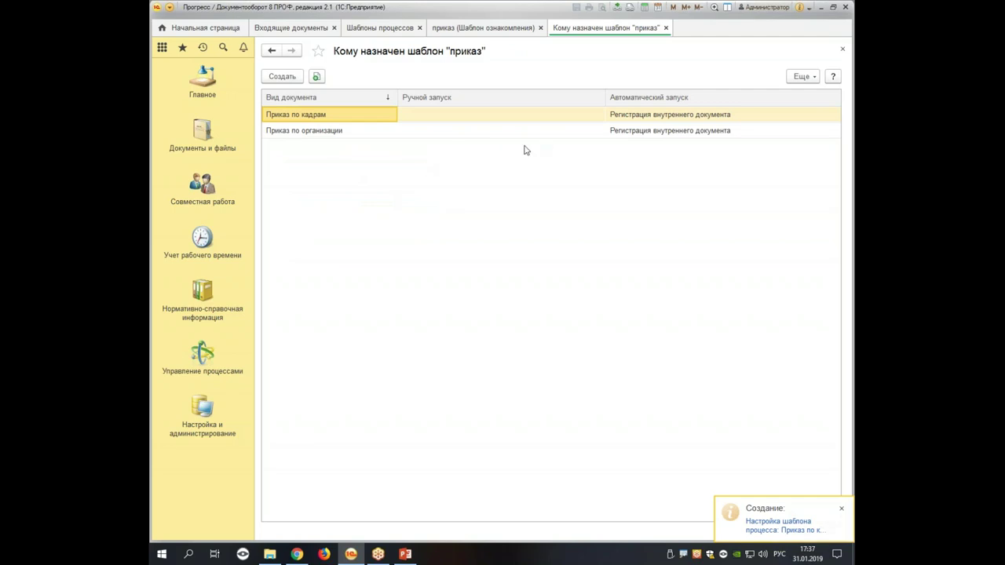
# Close the list of document-type assignments, then save and close the "приказ" template
pyautogui.click(666, 28)
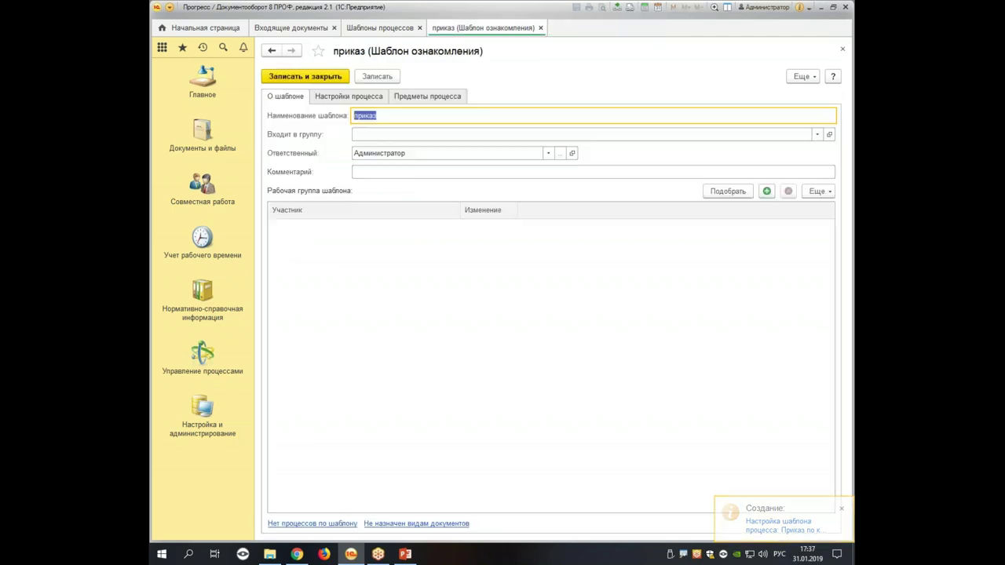
pyautogui.click(456, 348)
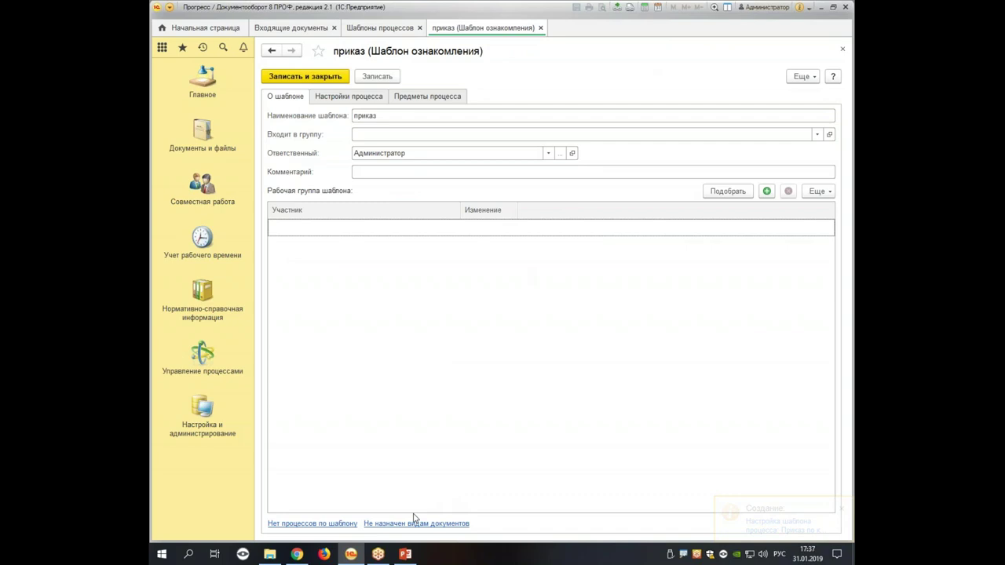
pyautogui.click(296, 80)
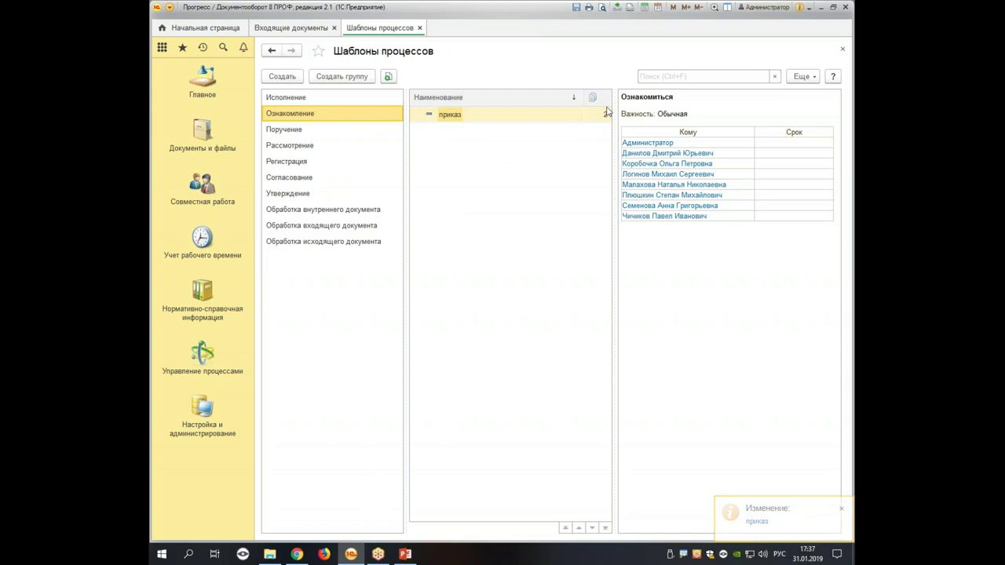
# Reopen the "приказ" template to review its assigned document types, then close it and the process templates list
pyautogui.doubleClick(458, 118)
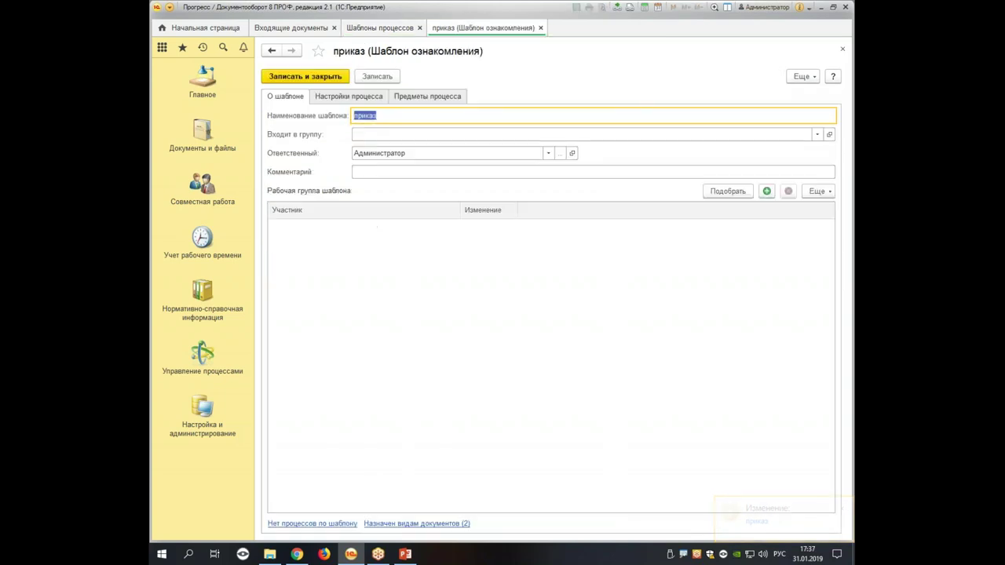
pyautogui.click(432, 526)
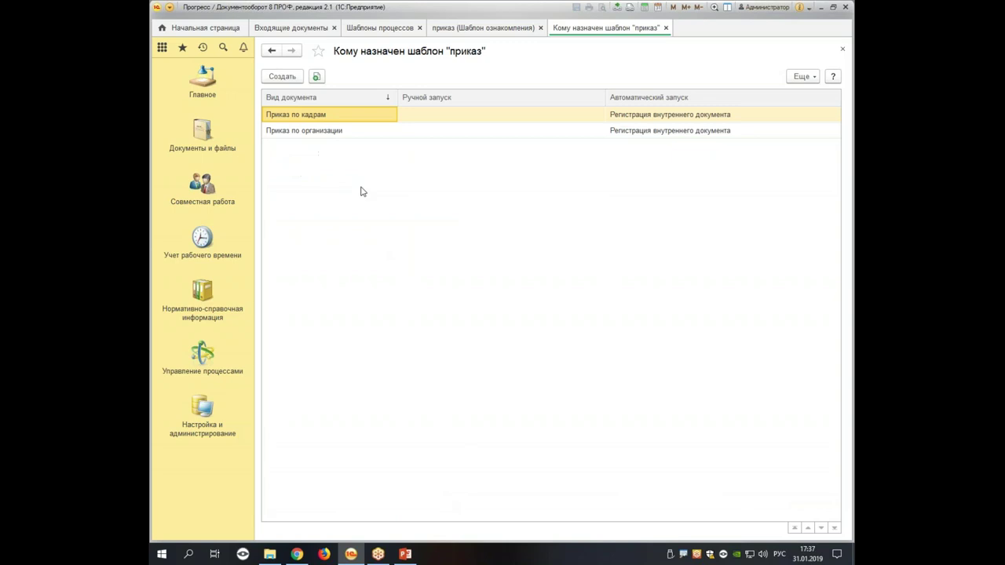
pyautogui.click(665, 28)
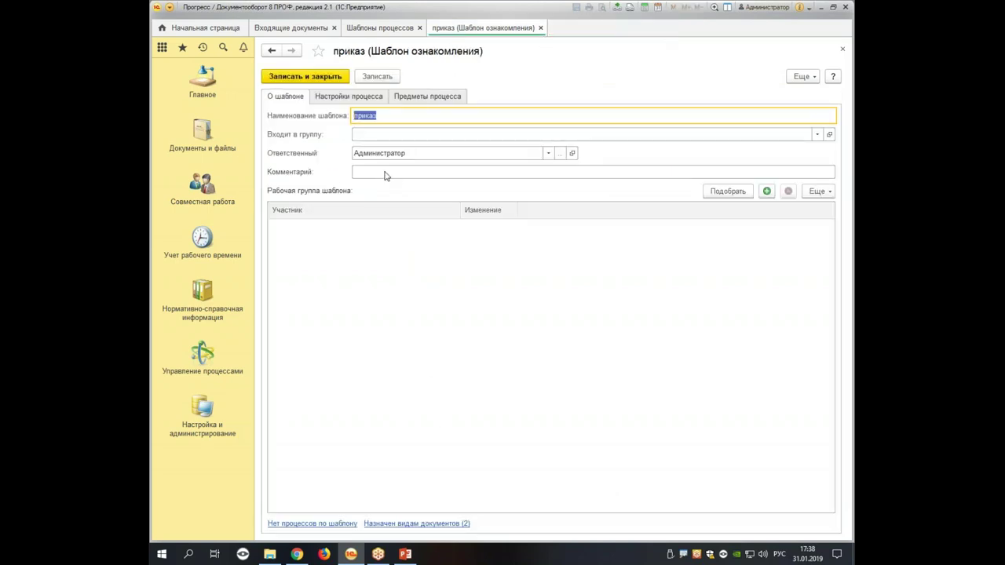
pyautogui.click(314, 79)
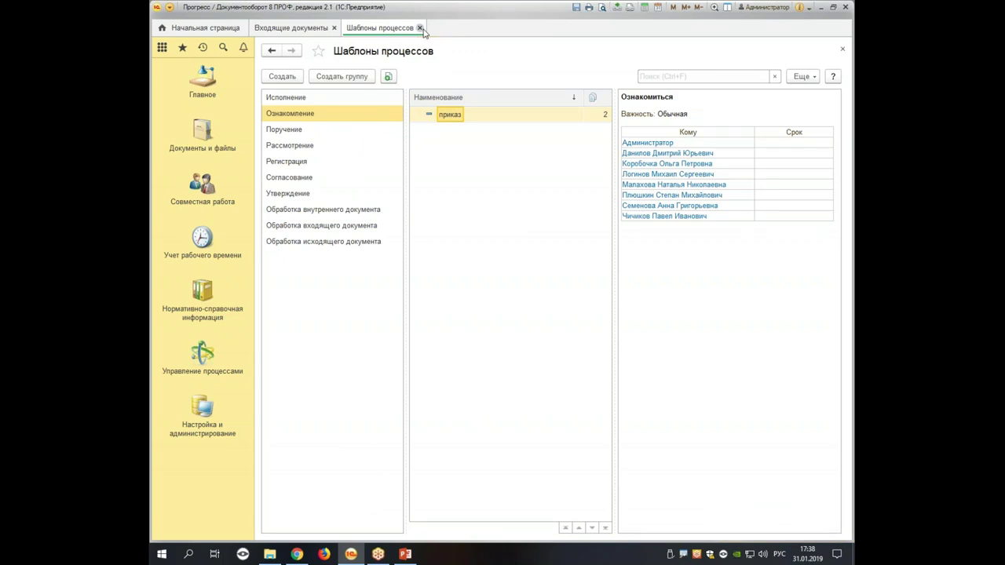
pyautogui.click(420, 29)
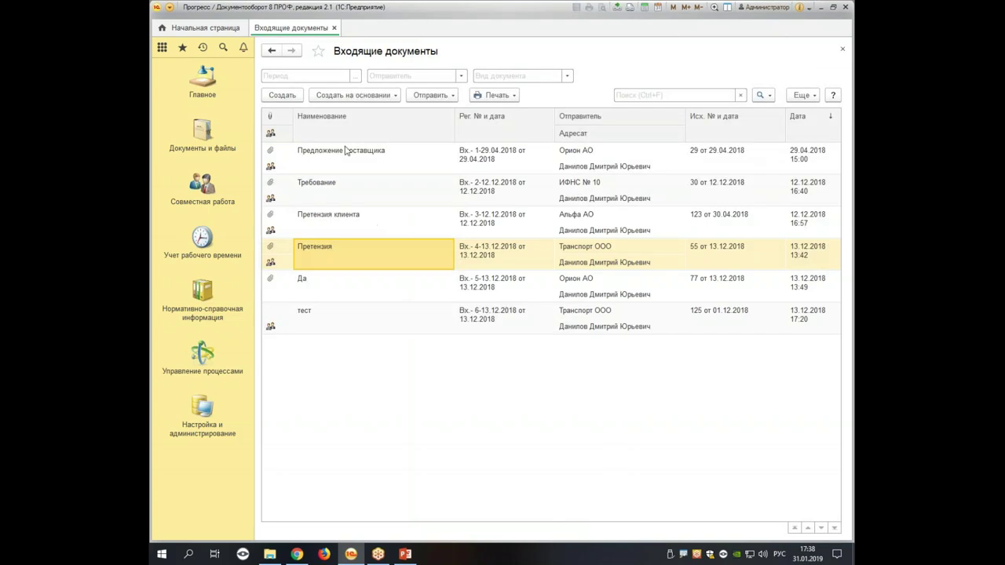
# Open the internal documents list and create a new blank internal document
pyautogui.click(200, 134)
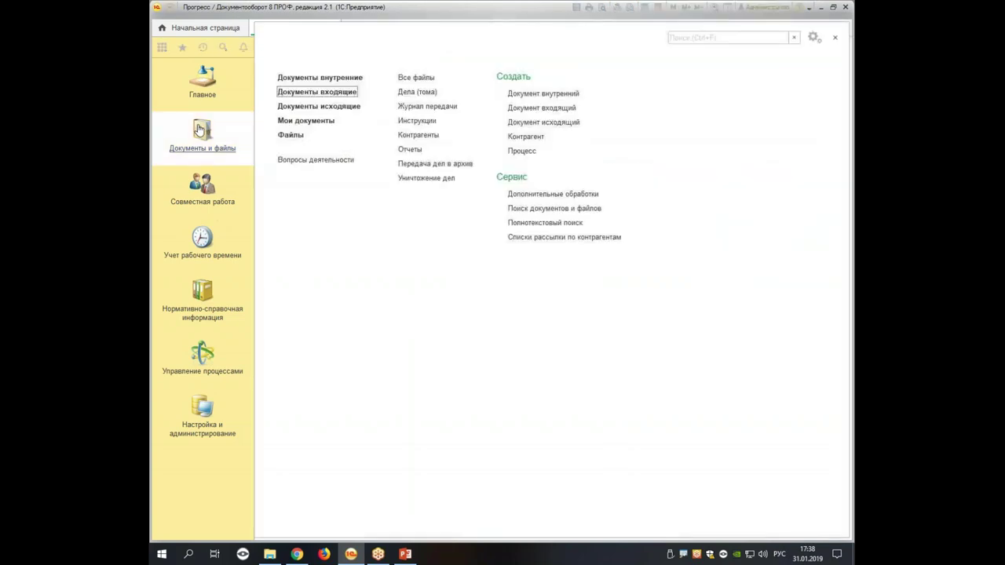
pyautogui.click(347, 79)
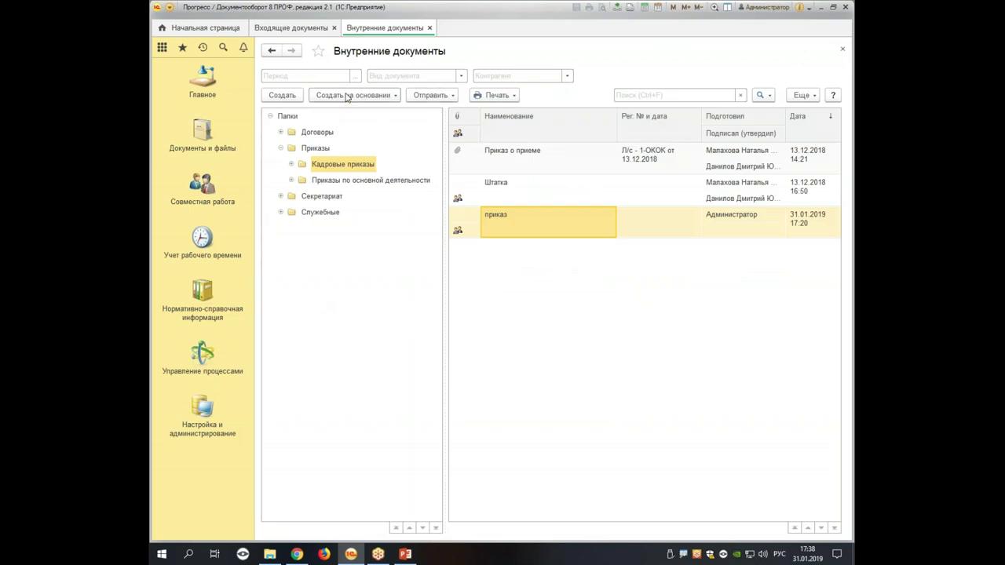
pyautogui.click(280, 96)
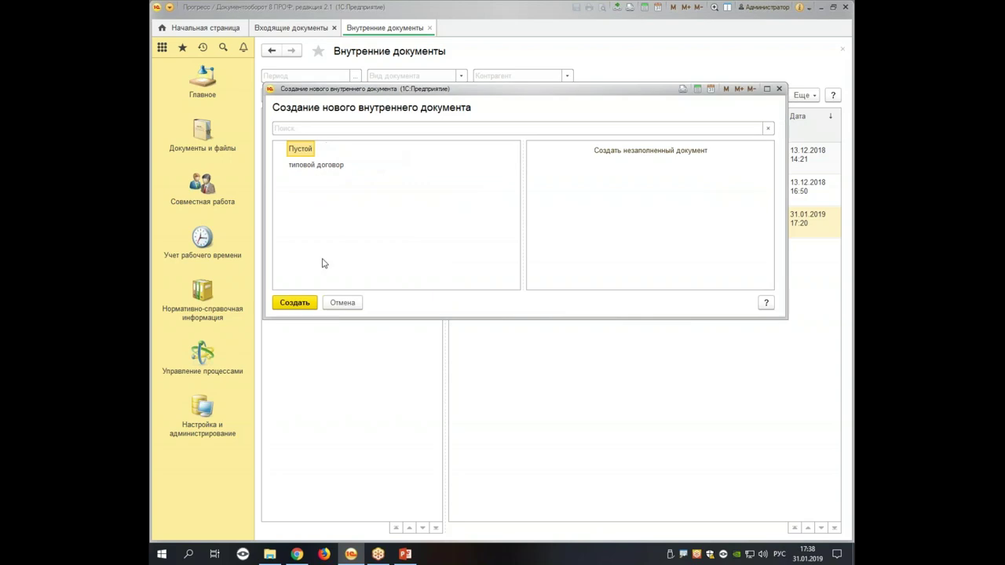
pyautogui.click(291, 301)
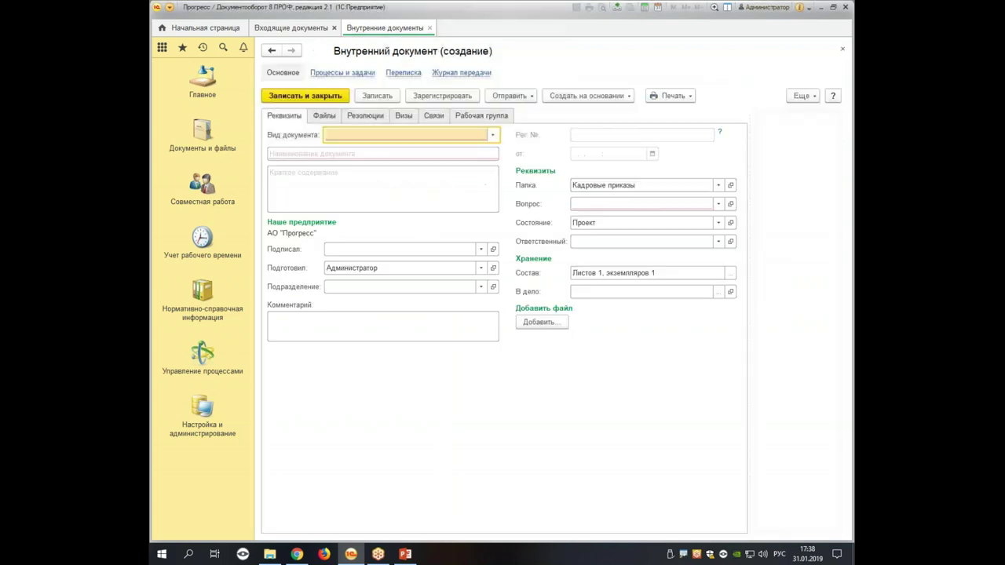
# Set the document type to "Приказ по кадрам" and give the document the same name
pyautogui.click(493, 135)
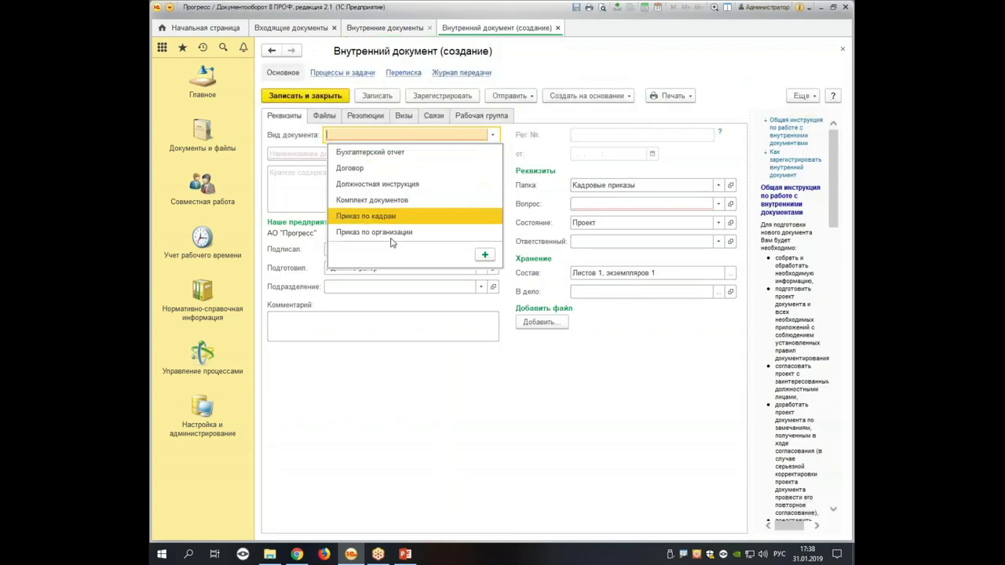
pyautogui.click(387, 218)
pyautogui.hotkey('ctrl', 'c')
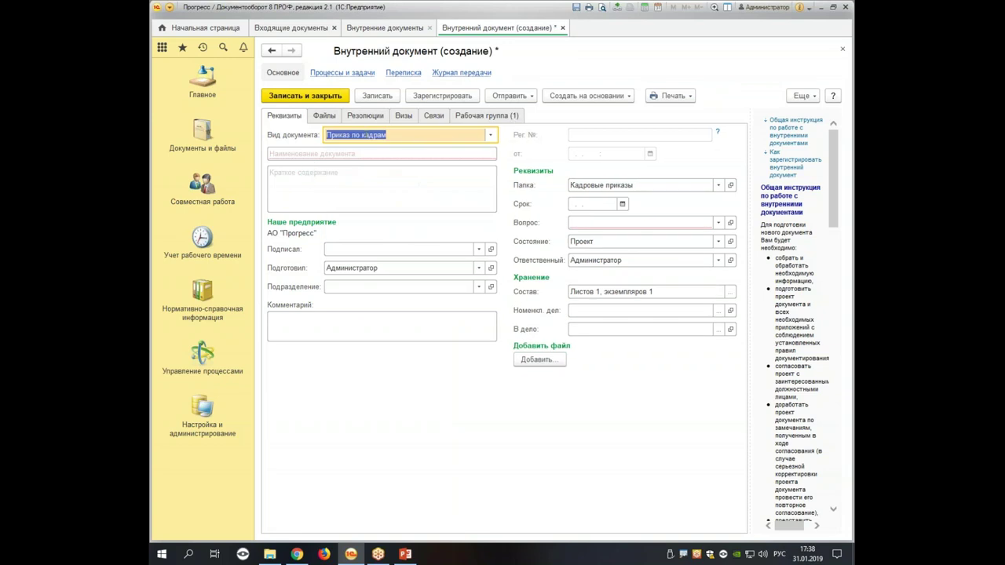
pyautogui.rightClick(366, 134)
pyautogui.click(419, 214)
pyautogui.click(318, 153)
pyautogui.rightClick(318, 152)
pyautogui.click(359, 210)
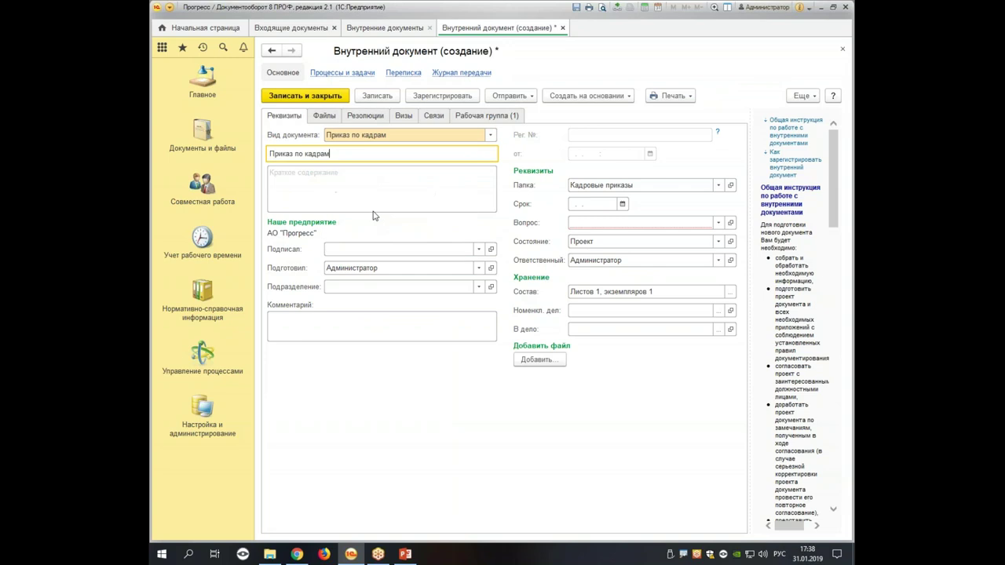
# Choose the signatory in Подписал and replace the administrator in Подготовил with an HR employee from the user list
pyautogui.click(390, 249)
pyautogui.click(406, 265)
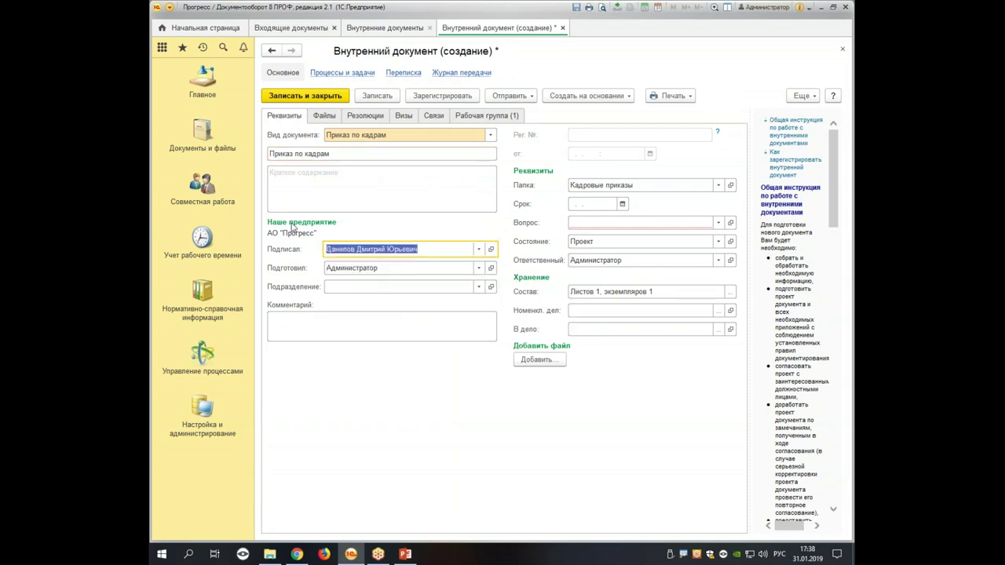
pyautogui.click(389, 268)
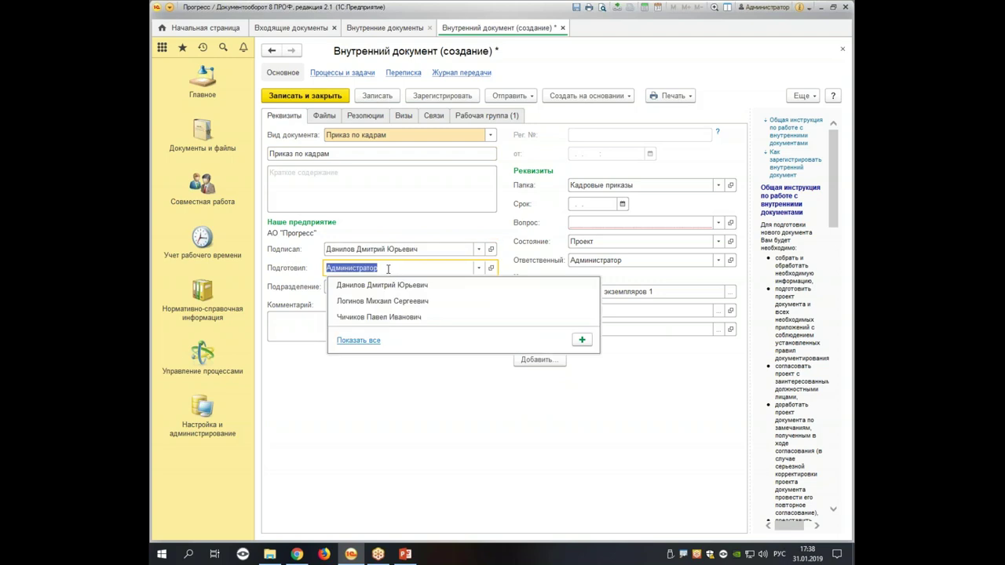
pyautogui.click(426, 317)
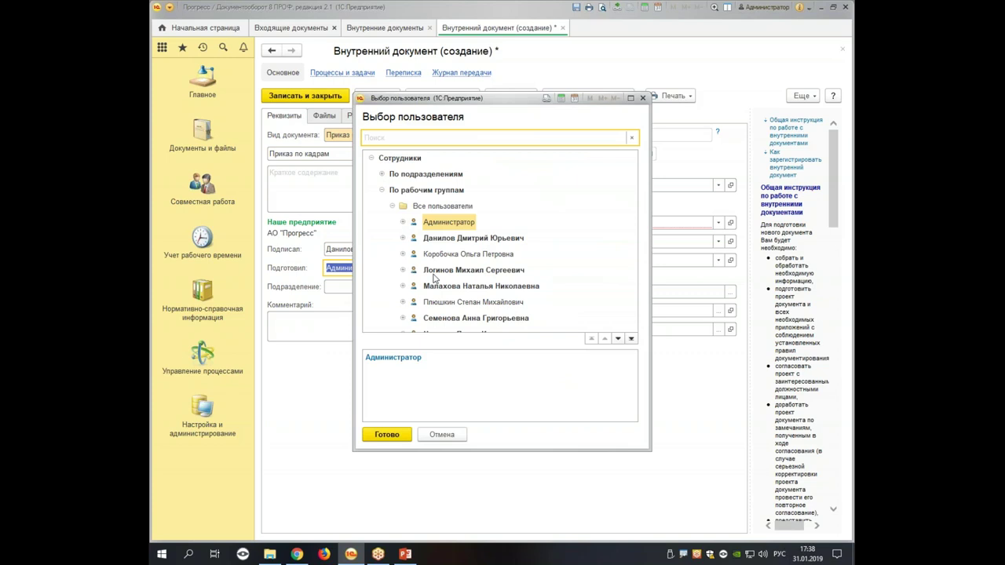
pyautogui.scroll(-1, 465, 247)
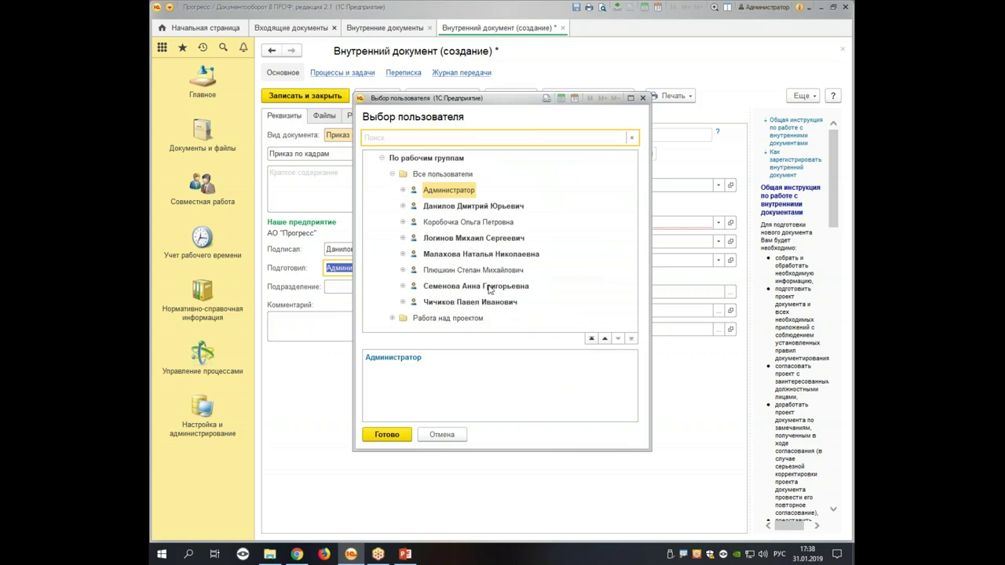
pyautogui.doubleClick(488, 286)
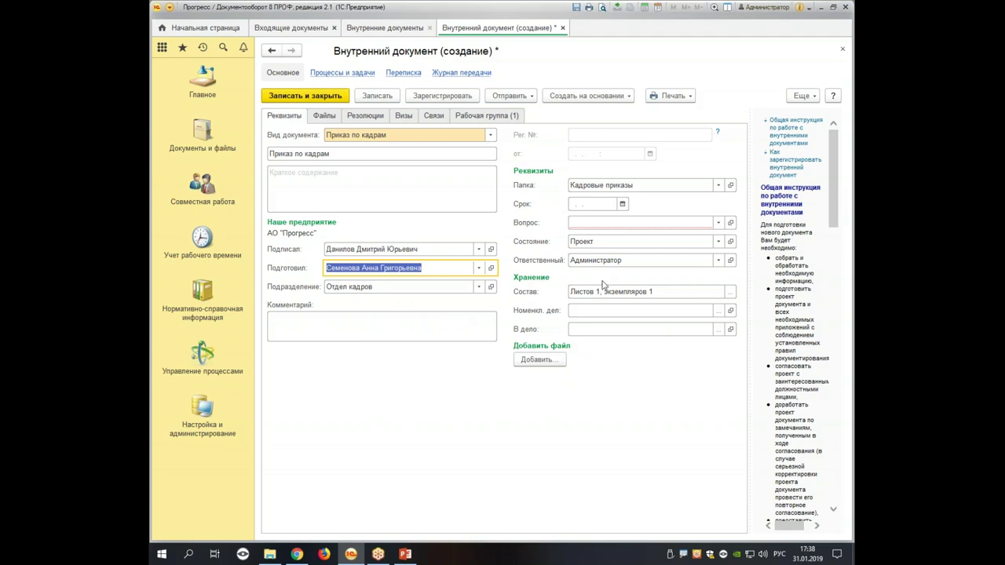
# Set Вопрос to "Кадровые вопросы" and the case nomenclature to "03-06 Приказы по личному составу (прием, увольнение, перевод и др.)"
pyautogui.click(588, 223)
pyautogui.click(612, 240)
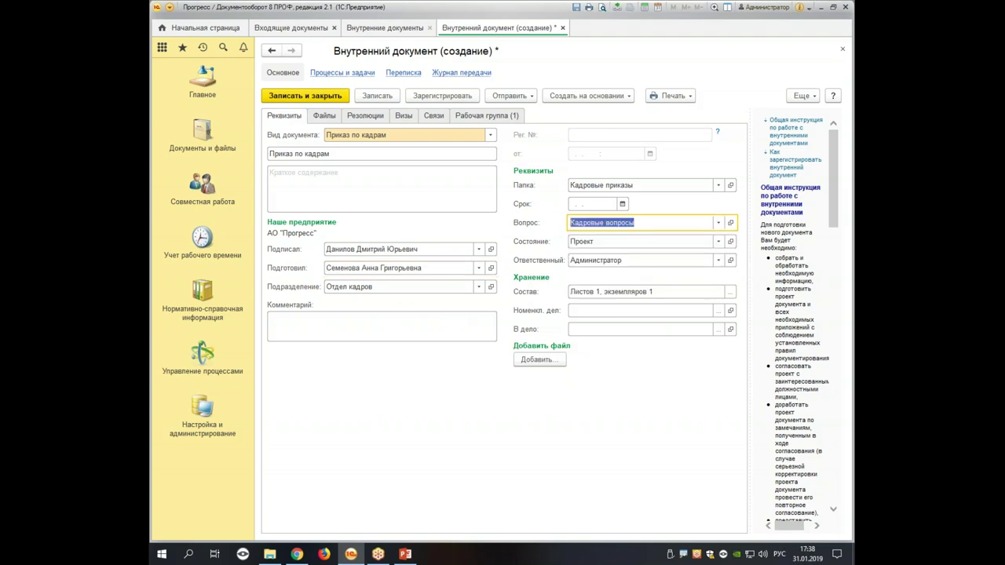
pyautogui.click(717, 311)
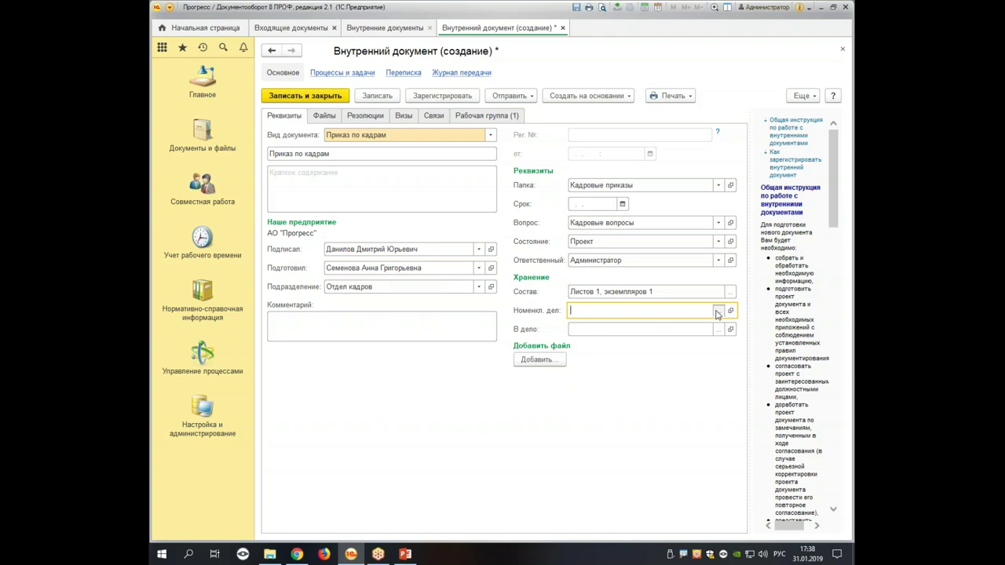
pyautogui.click(374, 123)
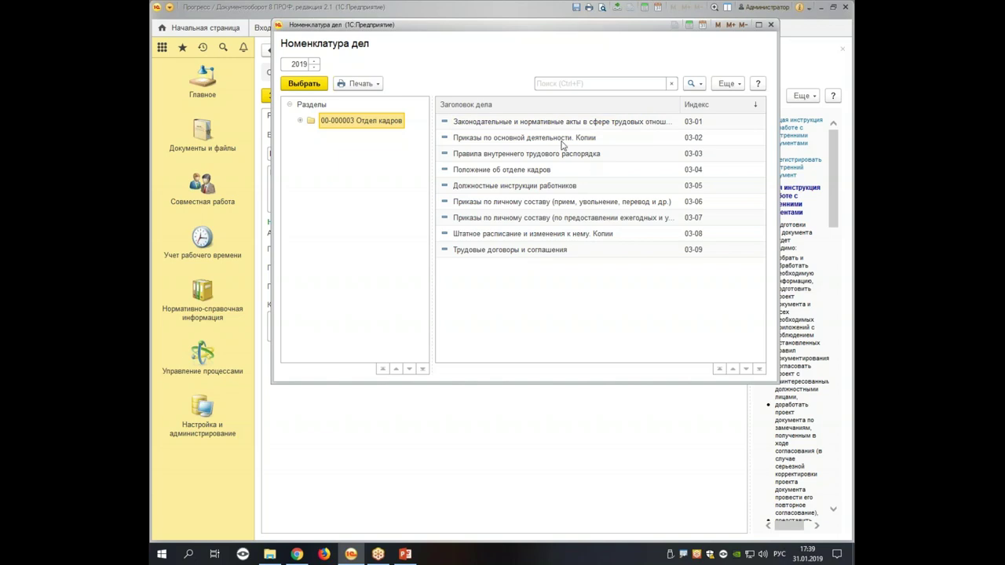
pyautogui.doubleClick(556, 201)
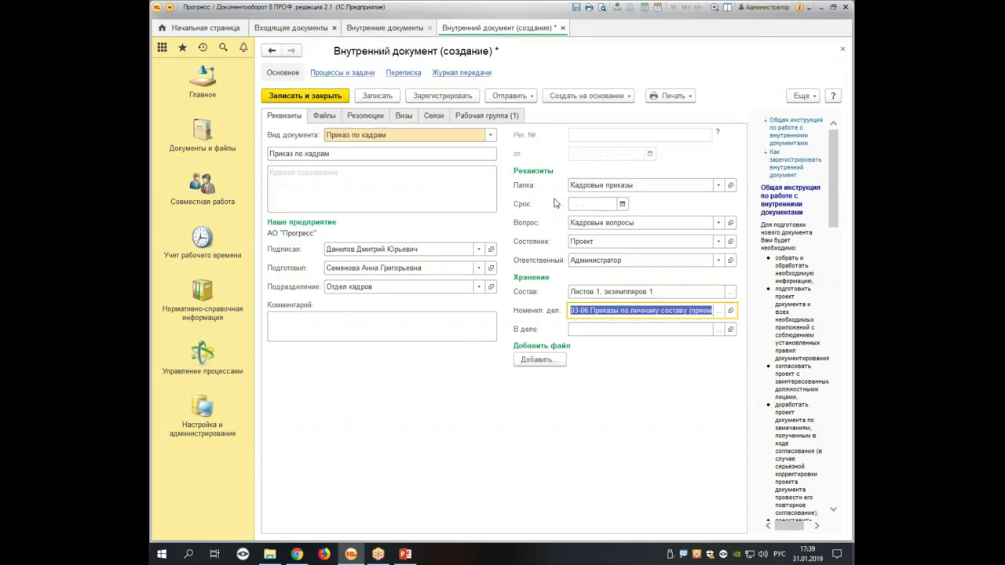
# Place the order in the "03-06 Приказы по личному составу" case volume of Отдел кадров, and register and save it
pyautogui.click(718, 330)
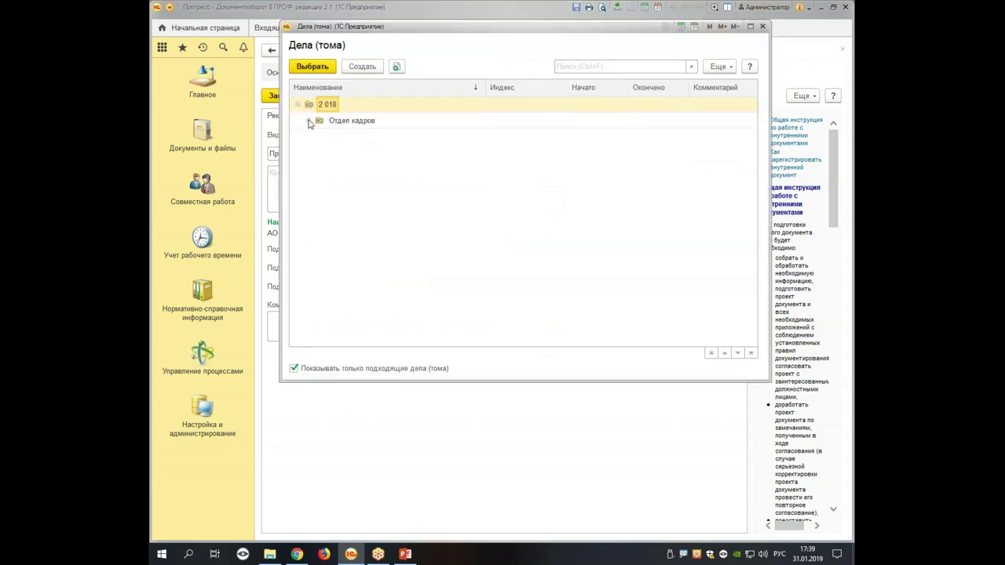
pyautogui.doubleClick(406, 140)
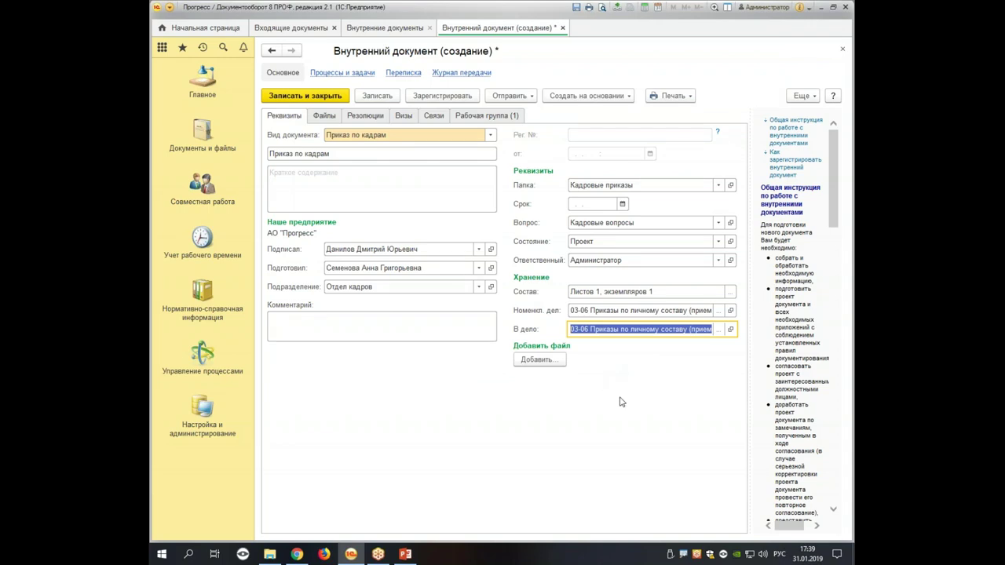
pyautogui.click(386, 97)
pyautogui.click(412, 97)
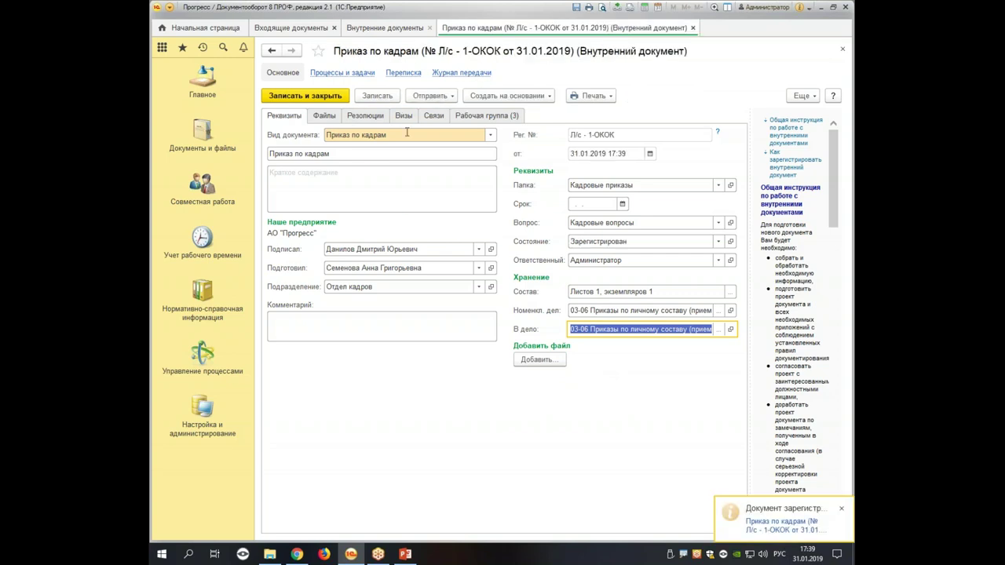
pyautogui.click(330, 96)
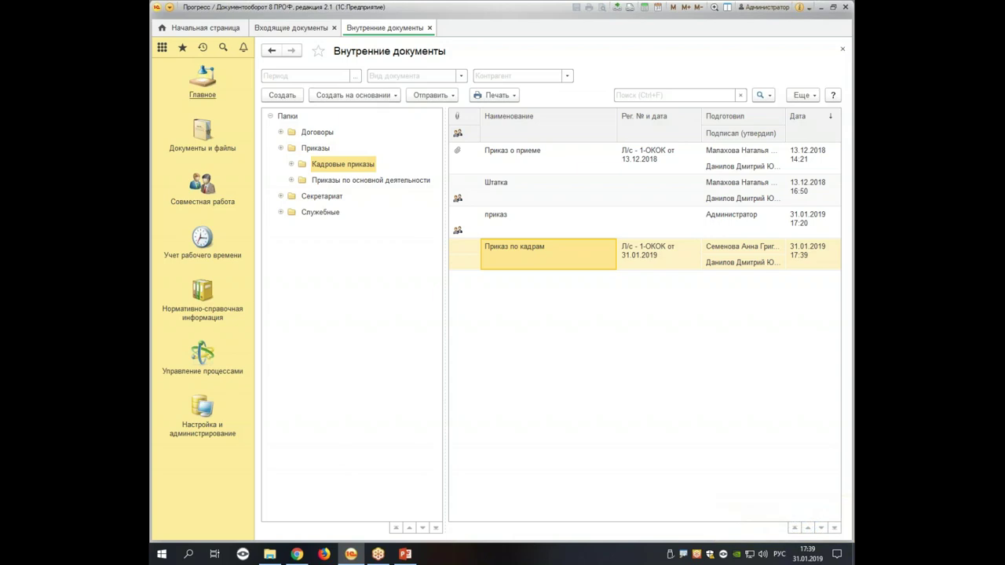
# Run the scheduled job "Обработка произошедших бизнес-событий" immediately from the scheduled and background jobs list
pyautogui.click(202, 90)
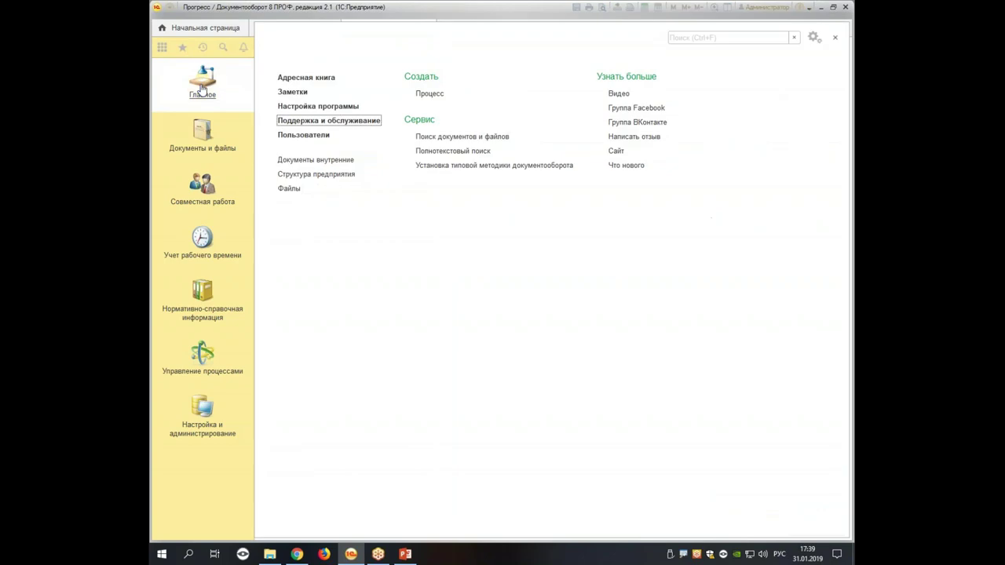
pyautogui.click(338, 124)
pyautogui.click(605, 89)
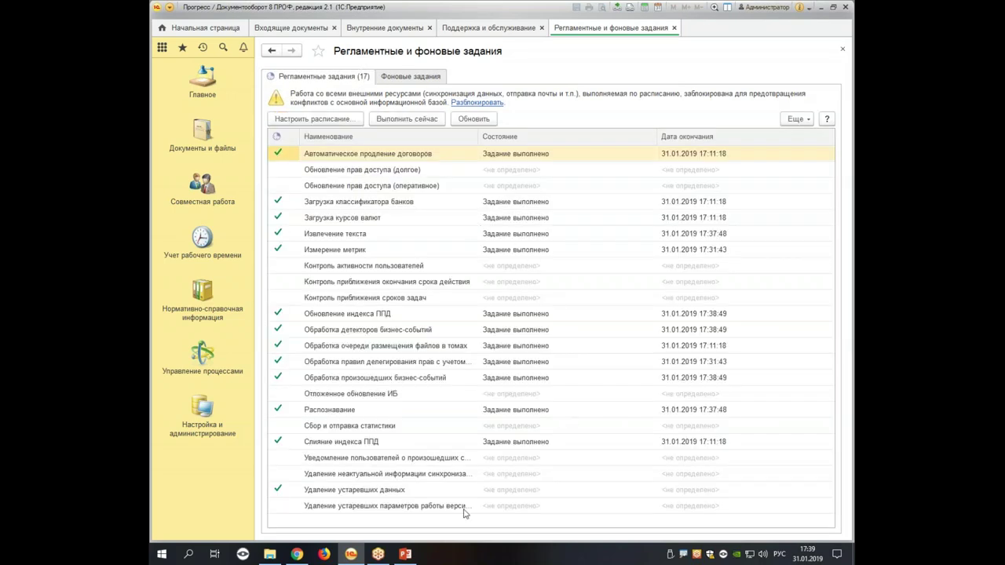
pyautogui.click(449, 381)
pyautogui.rightClick(445, 378)
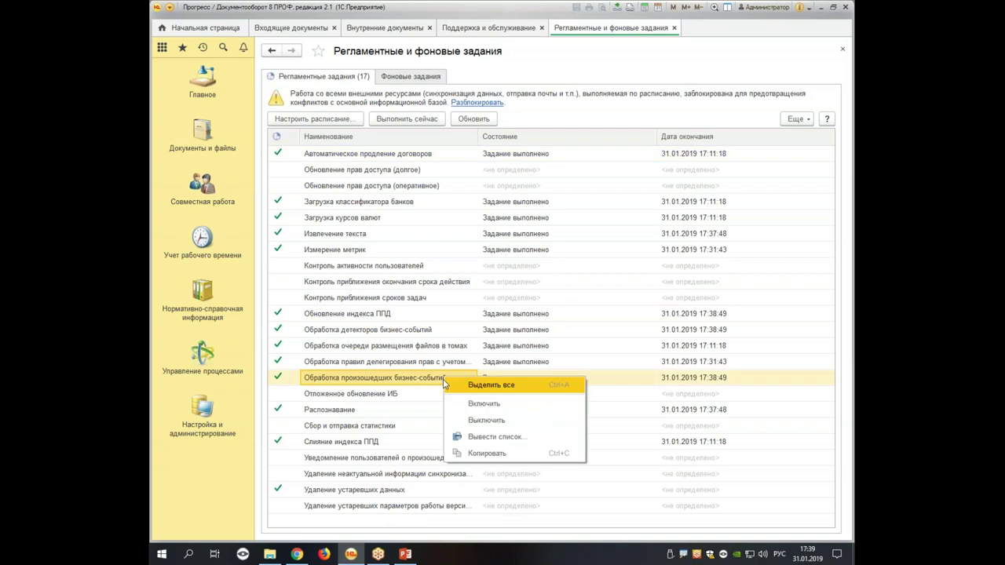
pyautogui.click(414, 120)
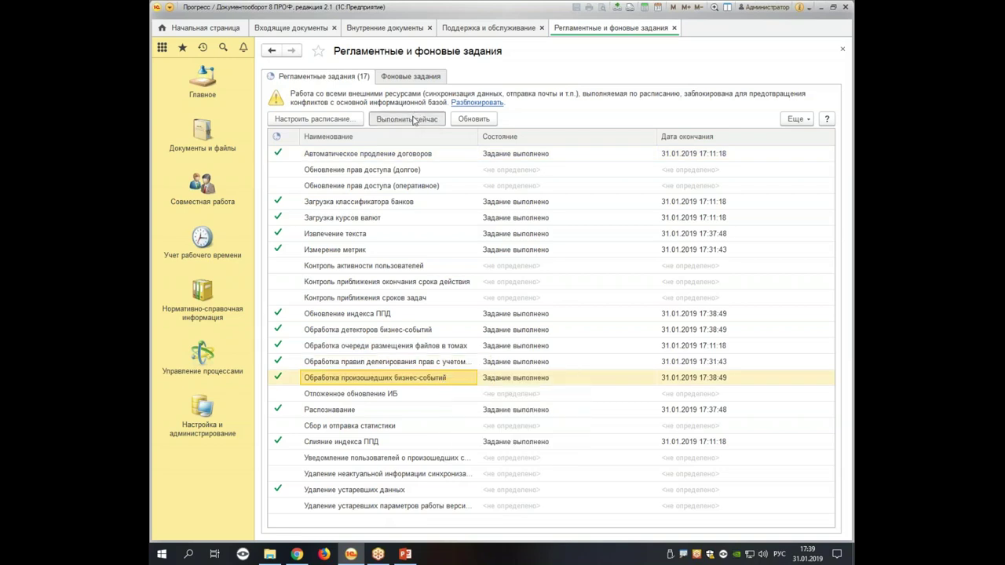
pyautogui.click(414, 119)
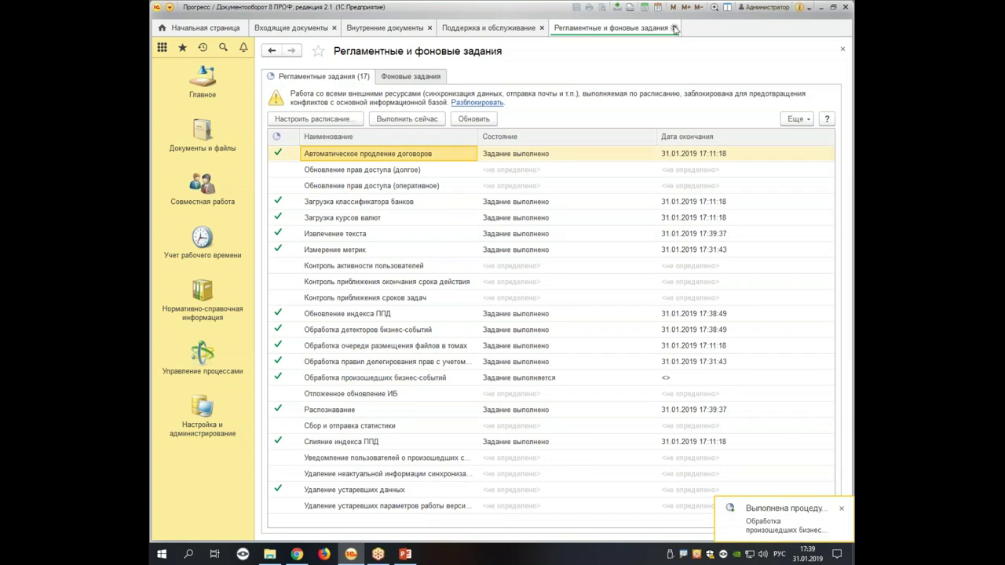
# Close the support and maintenance page and reopen the internal documents list
pyautogui.click(511, 32)
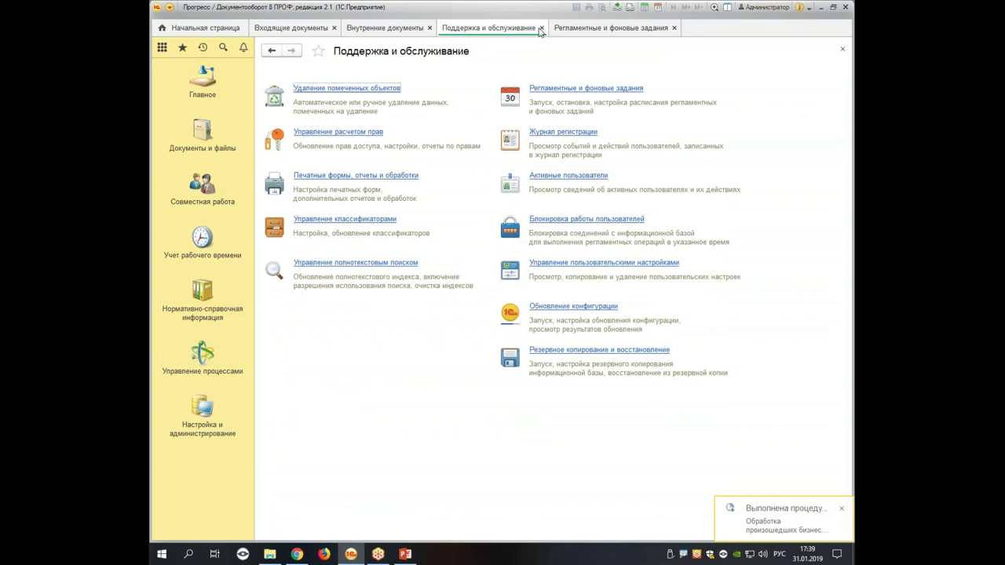
pyautogui.click(541, 29)
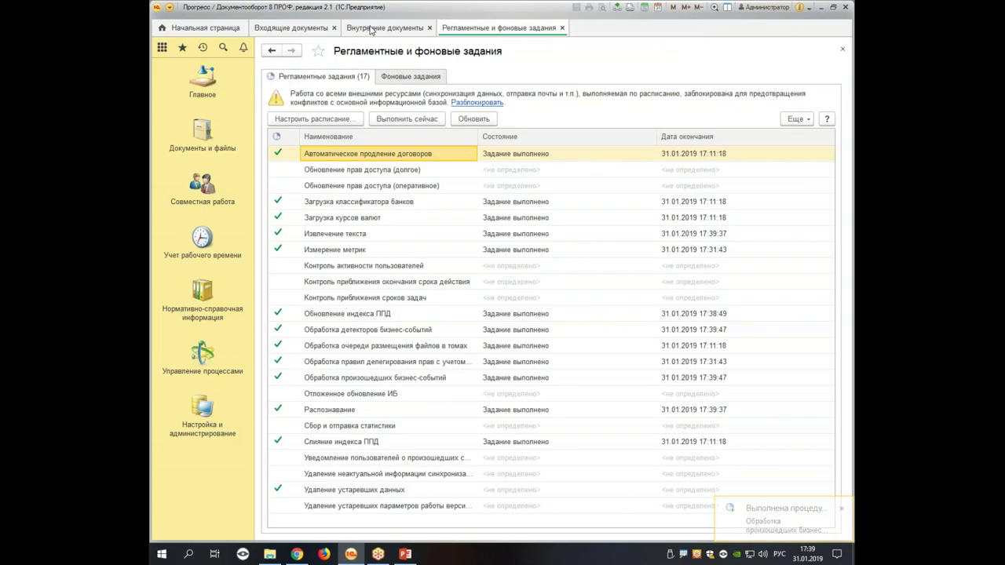
pyautogui.click(366, 30)
pyautogui.click(430, 28)
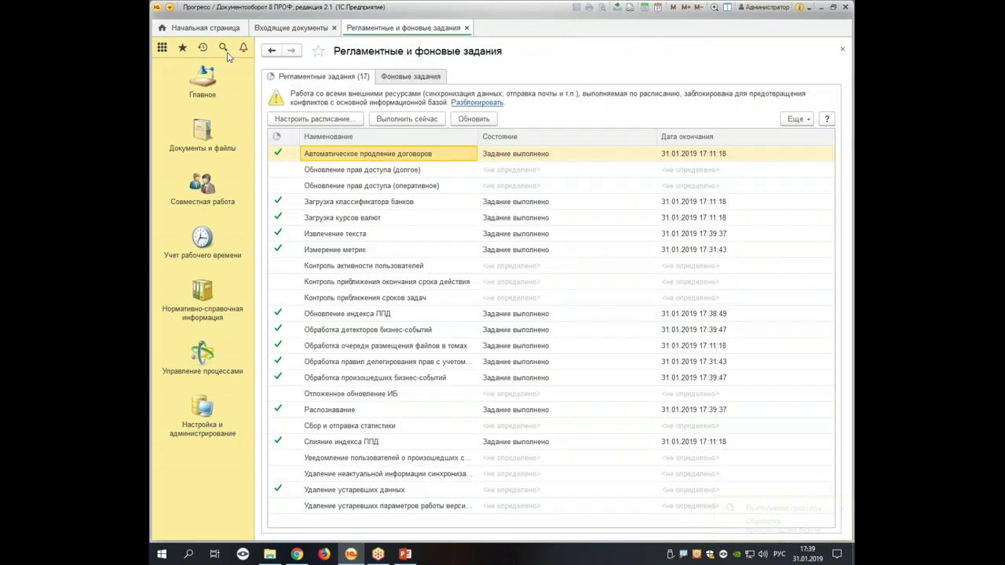
pyautogui.click(199, 148)
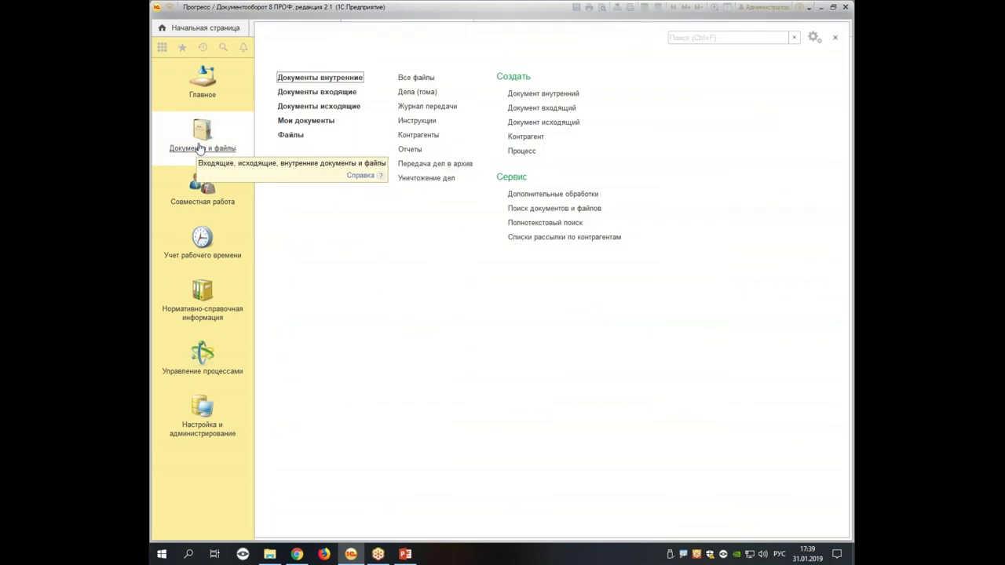
pyautogui.click(310, 77)
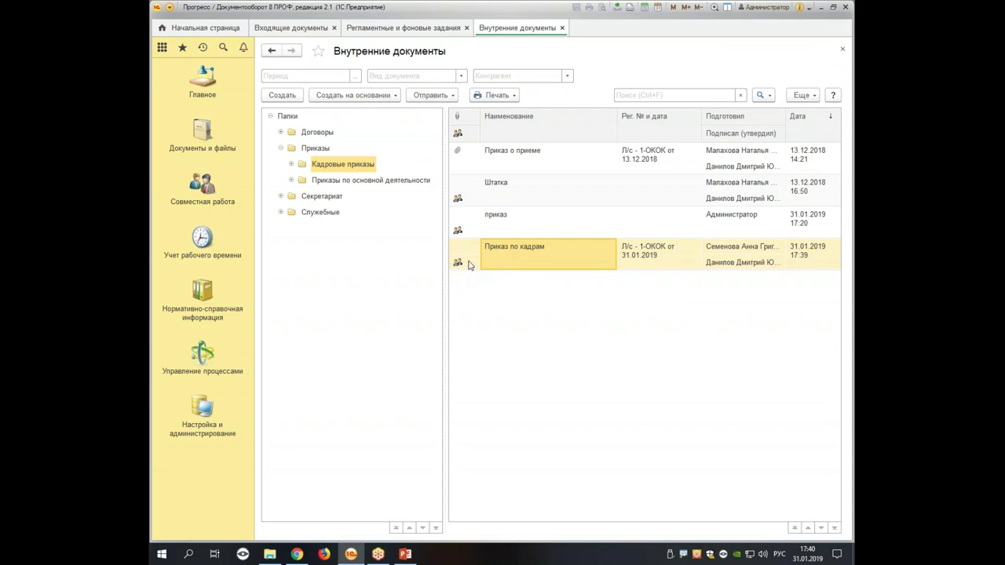
# Open the registered "Приказ по кадрам" and examine its processes and tasks, including the approval task and the Ознакомление tasks per employee
pyautogui.doubleClick(596, 260)
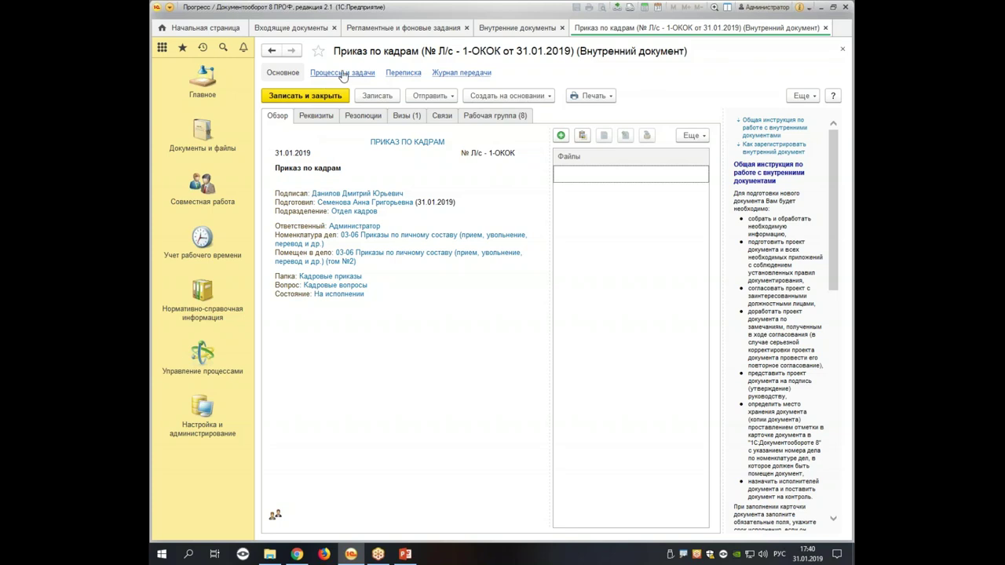
pyautogui.click(342, 74)
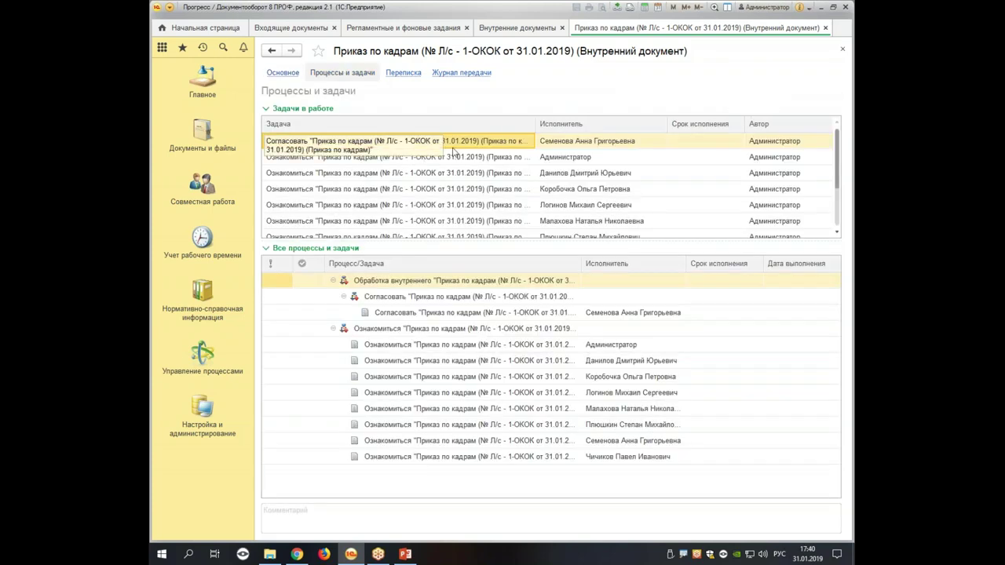
pyautogui.scroll(-2, 424, 173)
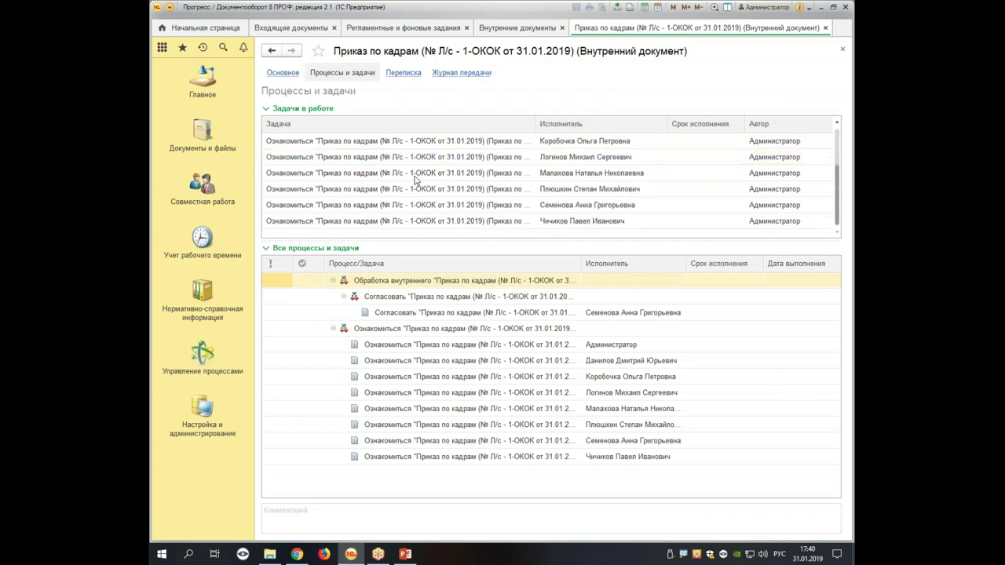
pyautogui.scroll(2, 449, 190)
pyautogui.scroll(-2, 454, 194)
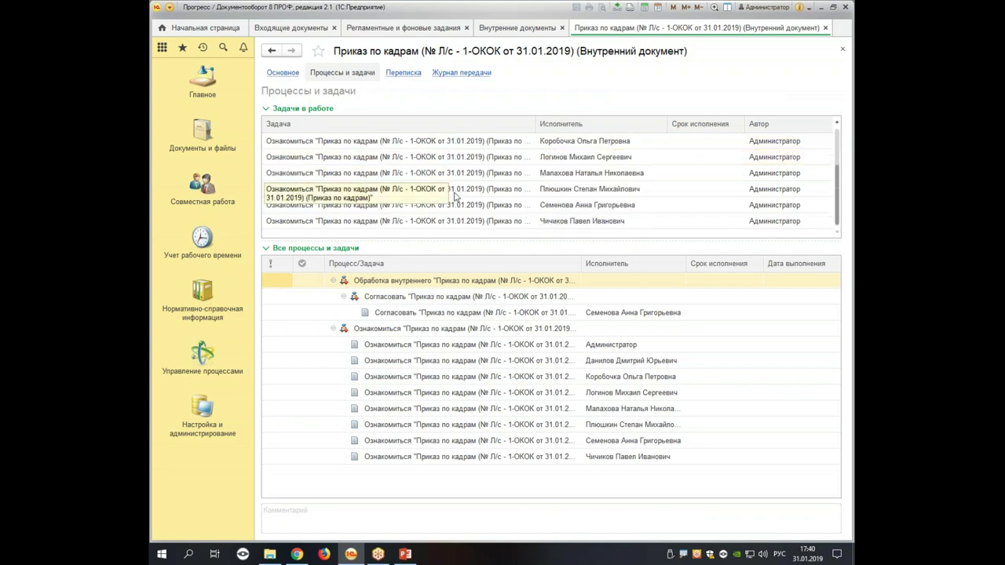
pyautogui.click(425, 223)
pyautogui.click(358, 204)
pyautogui.click(353, 177)
pyautogui.click(342, 146)
pyautogui.click(345, 176)
pyautogui.click(385, 221)
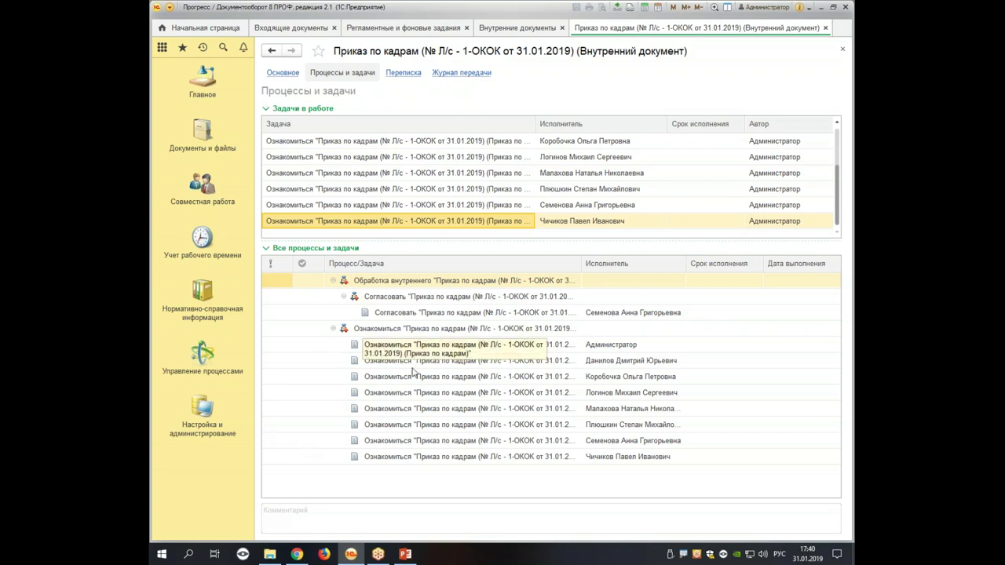
pyautogui.click(446, 315)
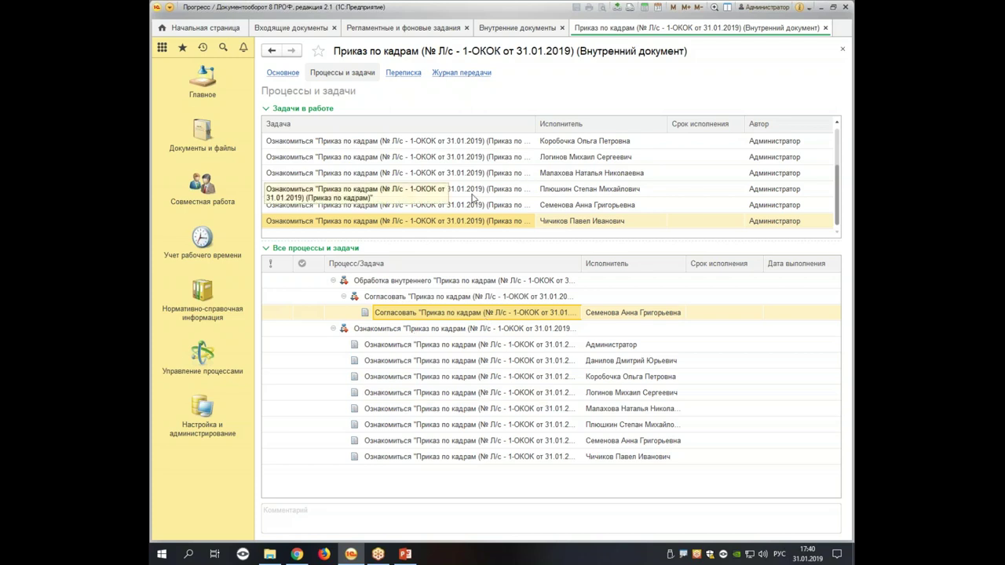
# Close the order card and the internal documents list, and open the list of process templates
pyautogui.click(843, 51)
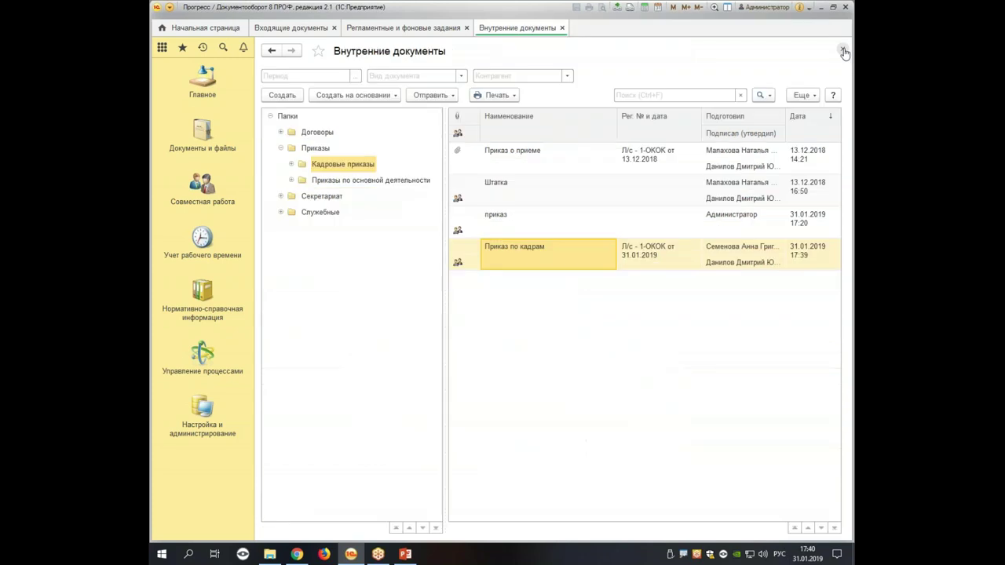
pyautogui.click(562, 27)
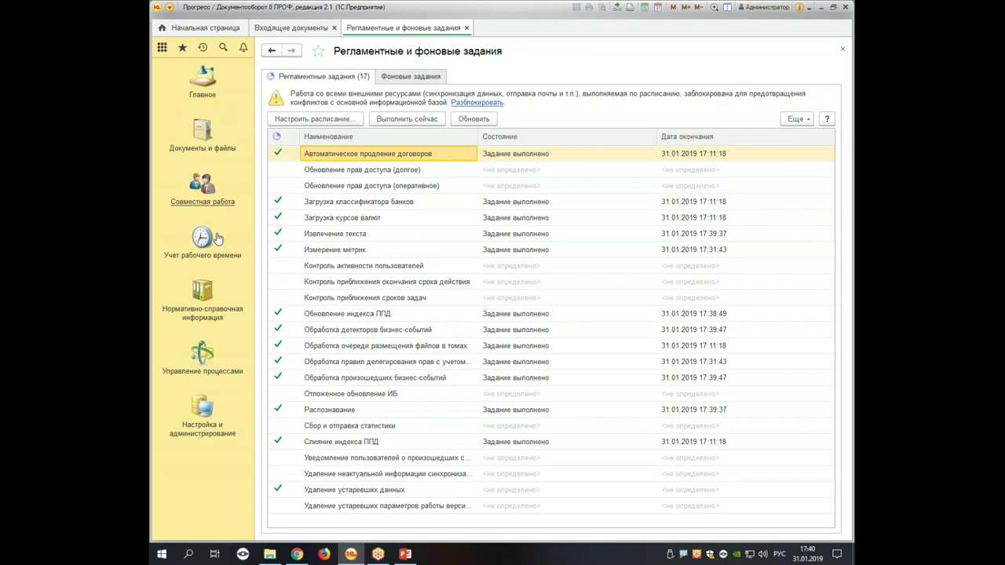
pyautogui.click(194, 366)
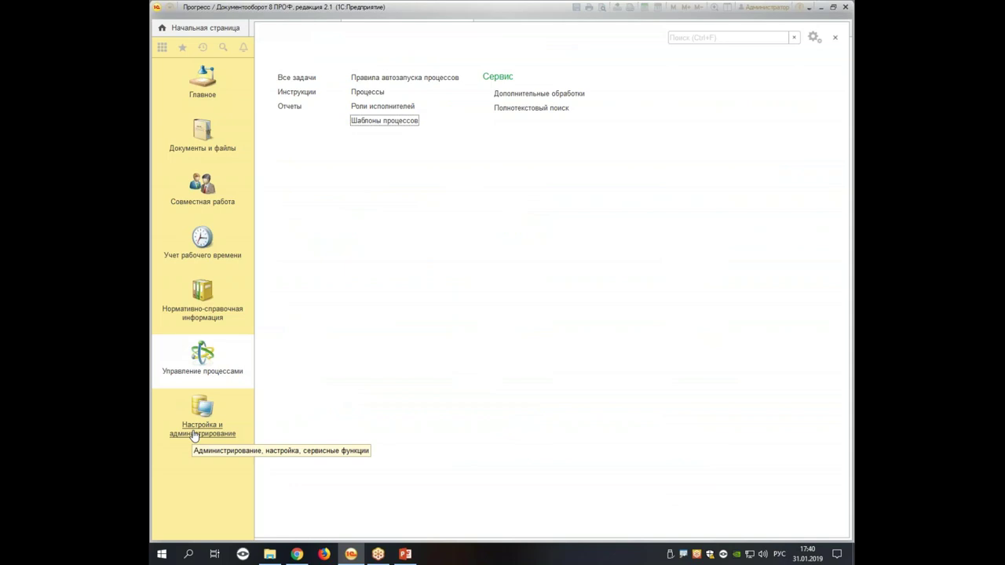
pyautogui.click(384, 121)
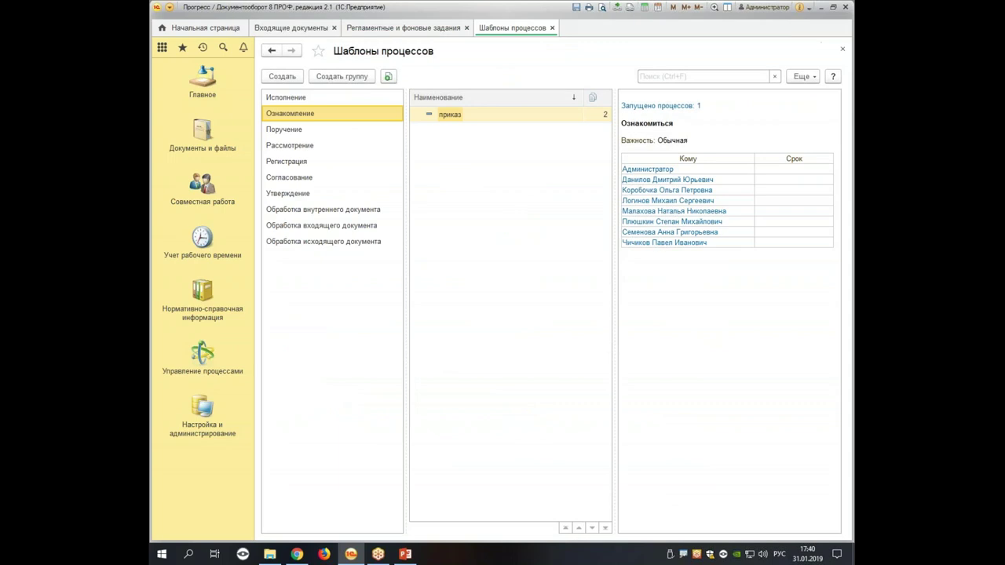
# Create a new Рассмотрение process template named "предложение о заключении договора"
pyautogui.click(279, 147)
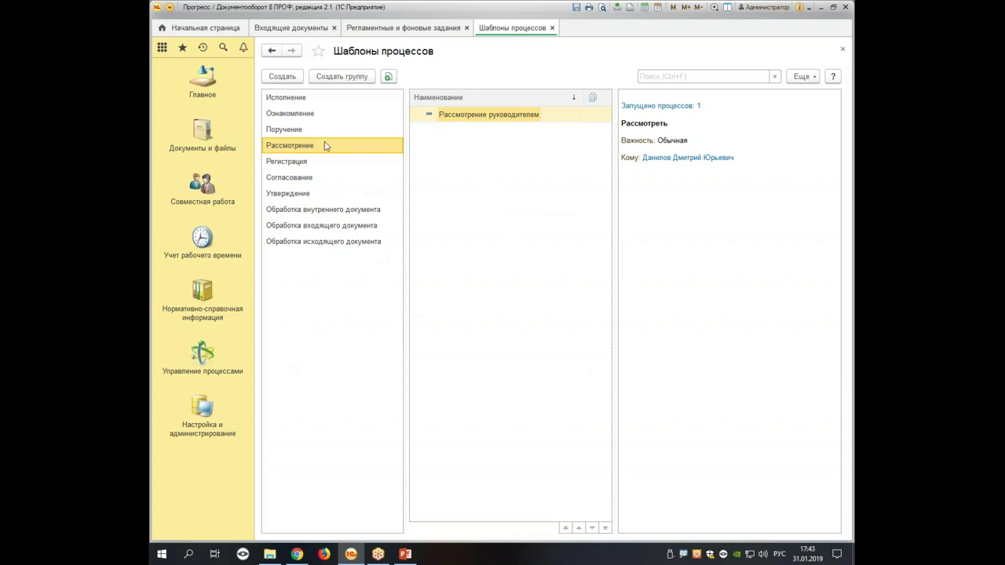
pyautogui.click(284, 76)
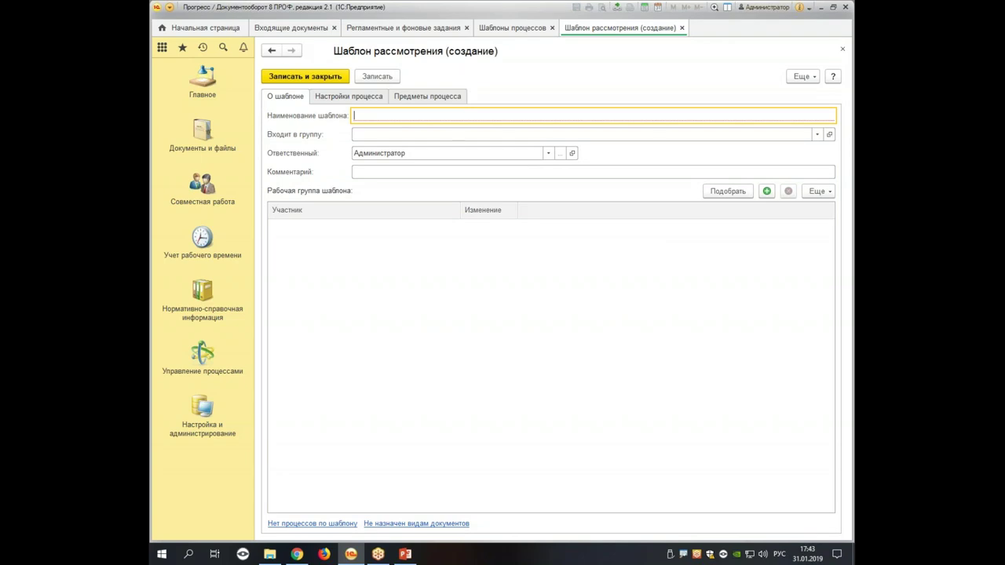
pyautogui.write('предложение о заключении доргово')
pyautogui.press('BackSpace')
pyautogui.press('BackSpace')
pyautogui.press('BackSpace')
pyautogui.press('BackSpace')
pyautogui.press('BackSpace')
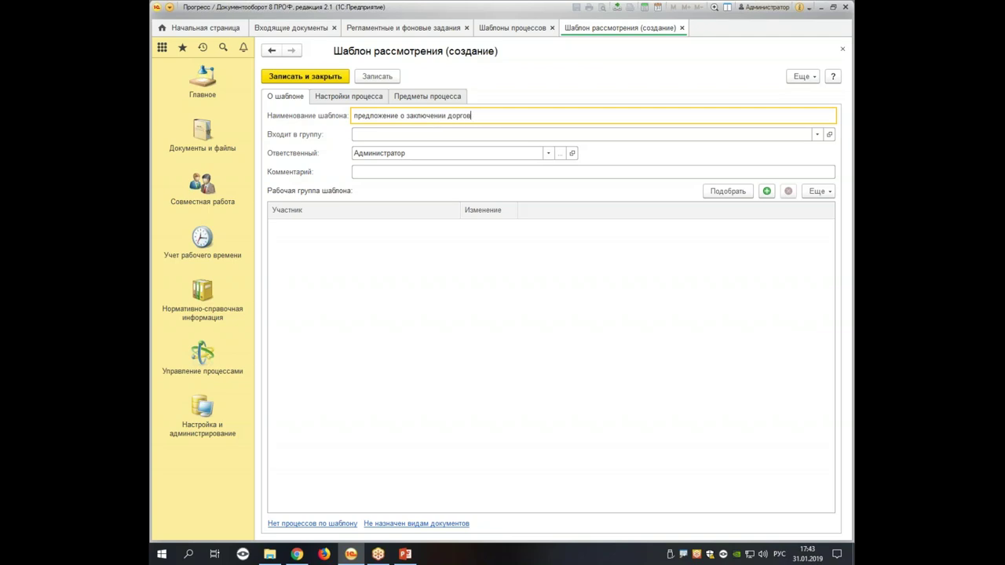
pyautogui.write('говора')
# In the template's process settings, choose the manager who reviews the document as the recipient in Кому
pyautogui.click(347, 99)
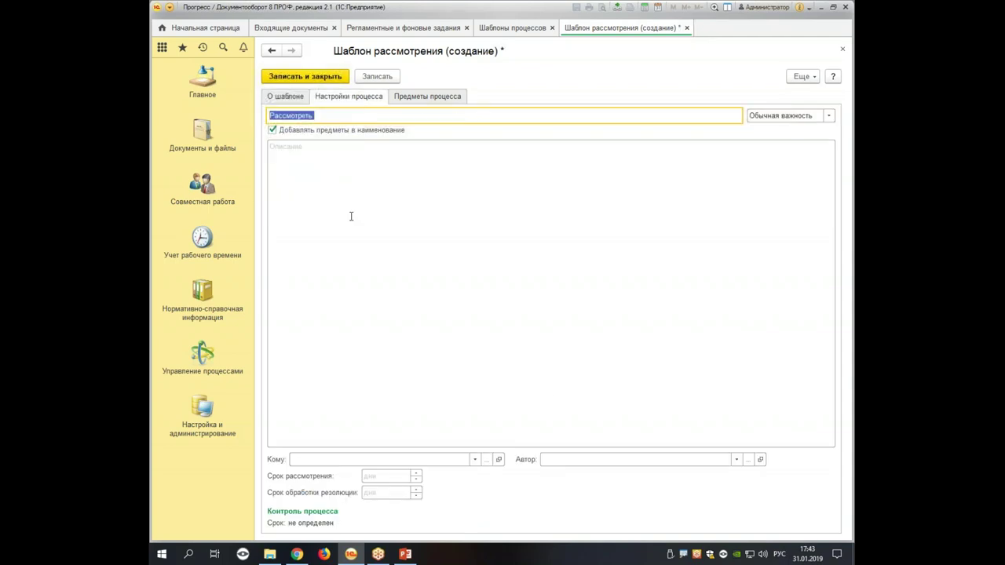
pyautogui.click(358, 461)
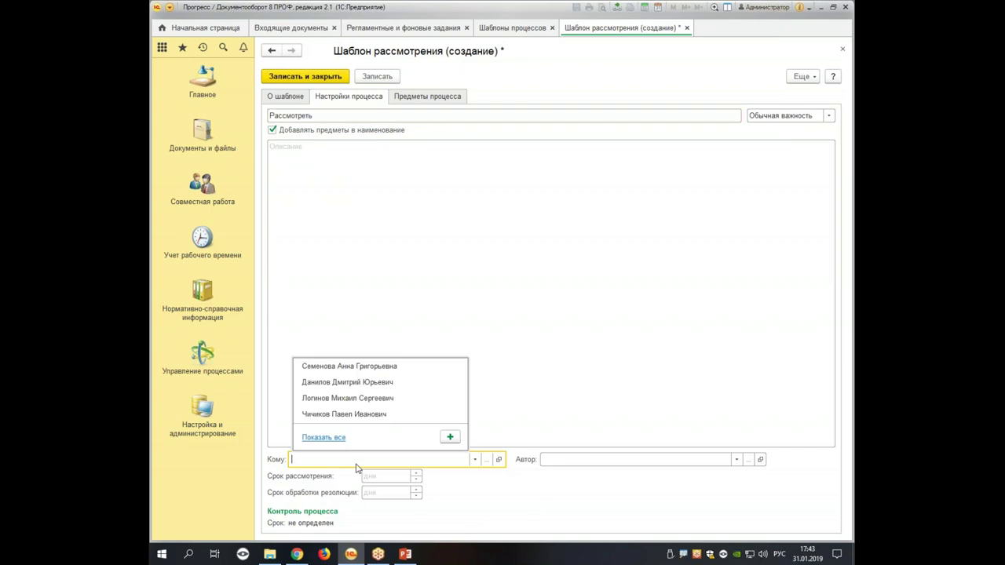
pyautogui.click(392, 382)
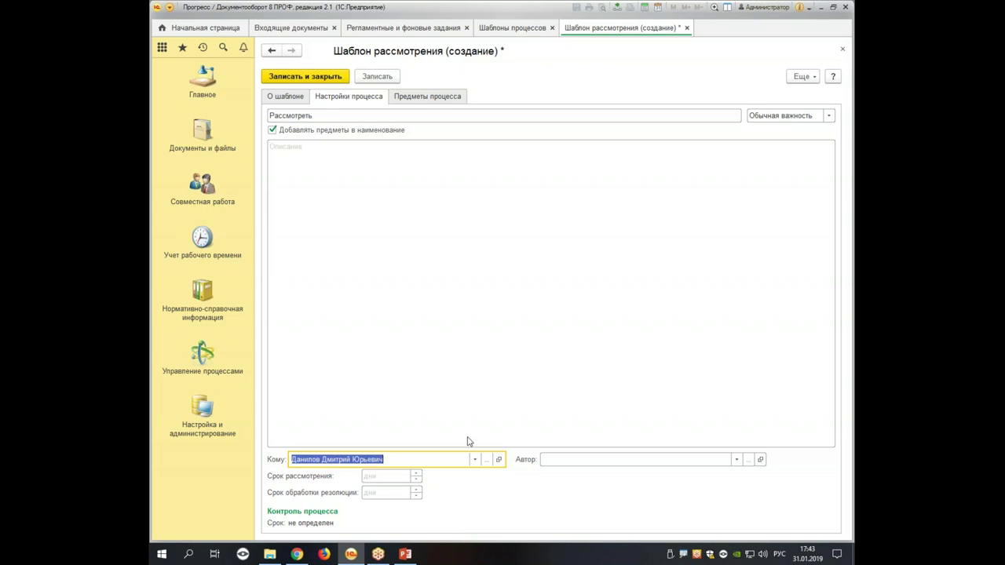
# Save the review template and open its list of assigned document types
pyautogui.click(270, 97)
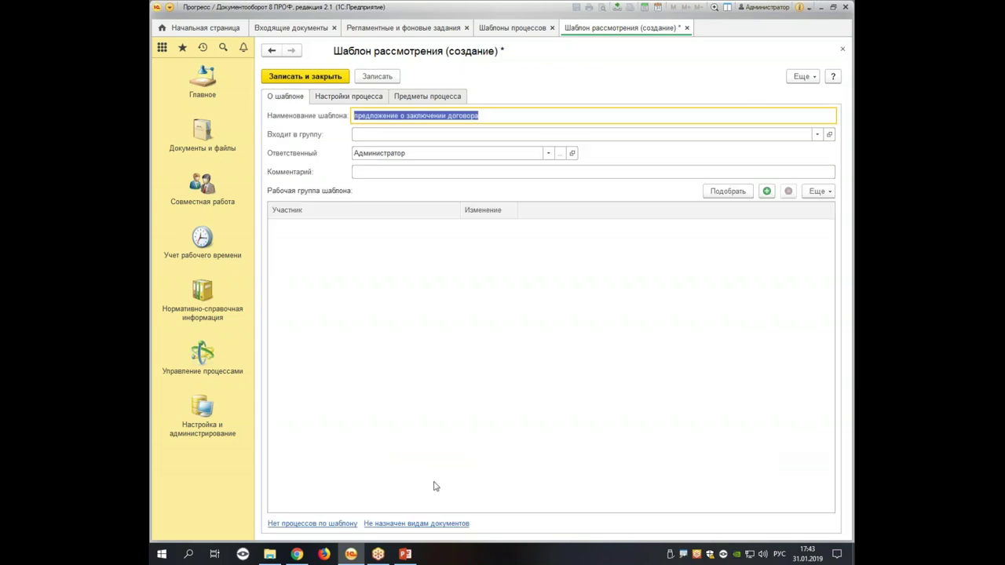
pyautogui.click(417, 524)
pyautogui.click(471, 298)
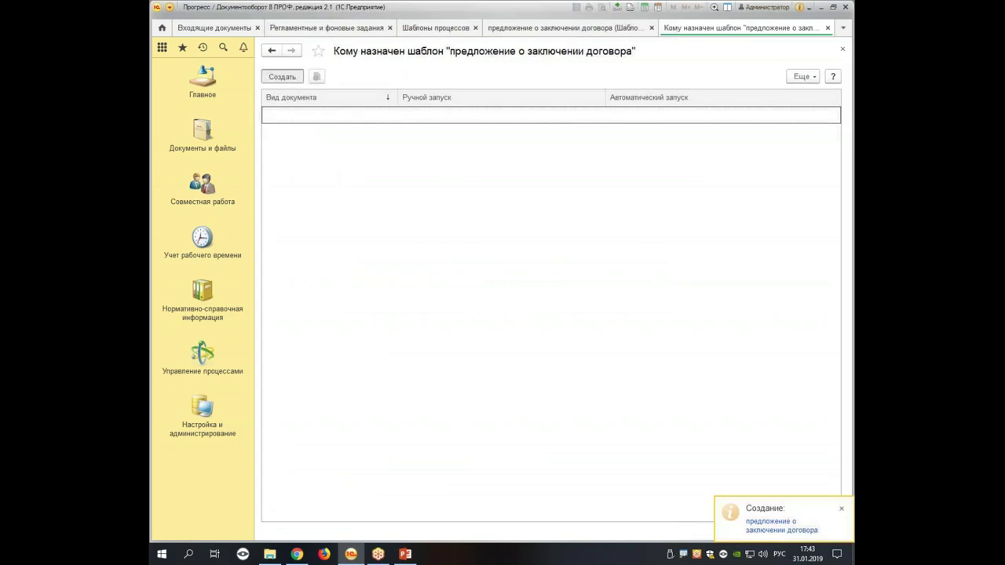
# Add a template assignment, creating the incoming document type "Предложение о заключении договора" with Учитывать сумму документа enabled, and save that type
pyautogui.click(280, 77)
pyautogui.click(544, 96)
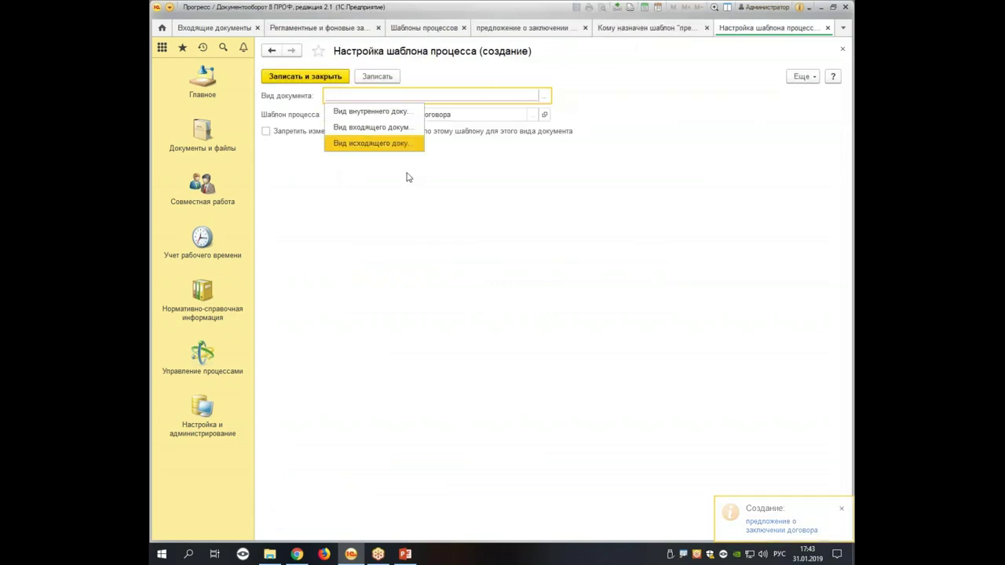
pyautogui.click(403, 124)
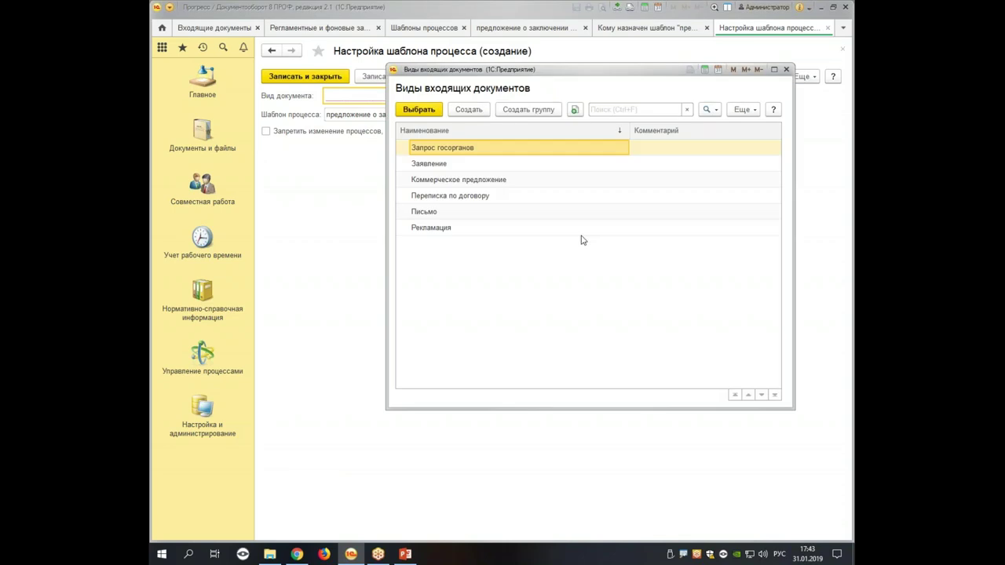
pyautogui.click(463, 113)
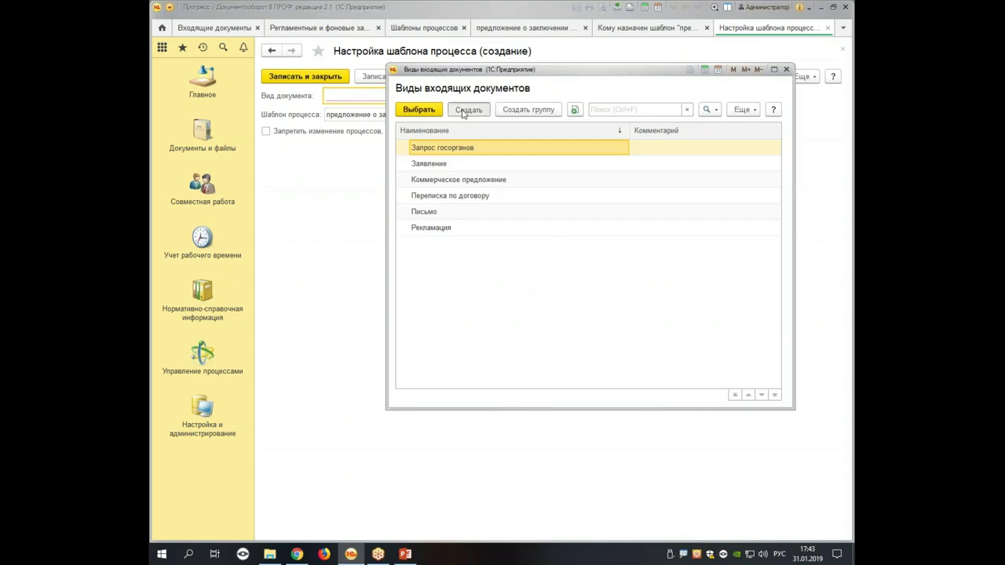
pyautogui.write('Пред')
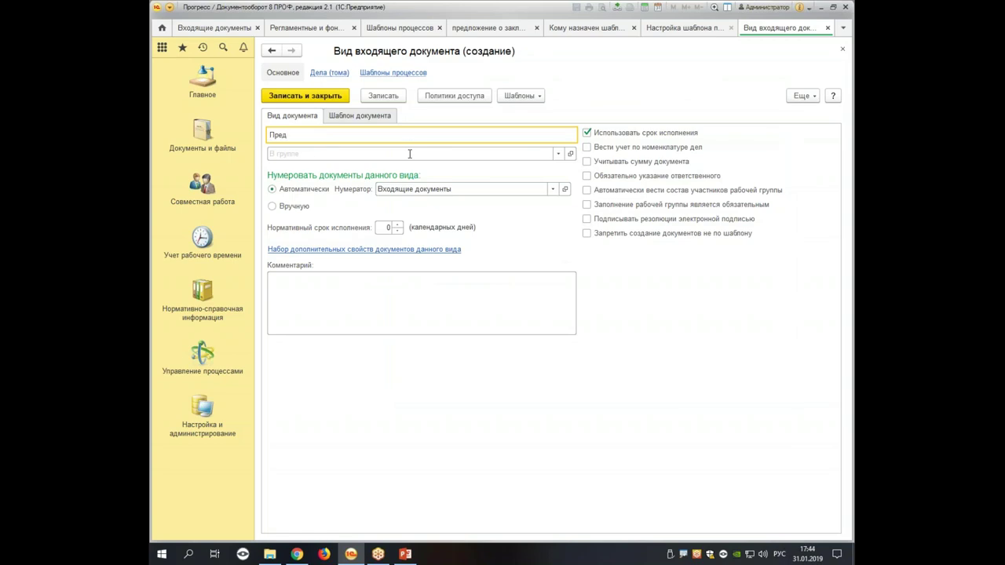
pyautogui.write('ложение р')
pyautogui.write(' заключении договора')
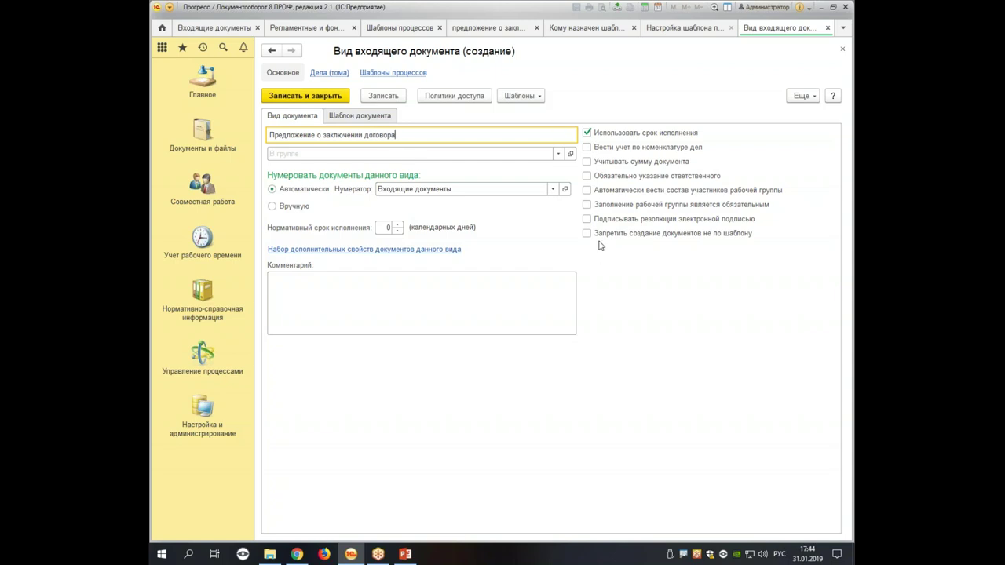
pyautogui.click(587, 162)
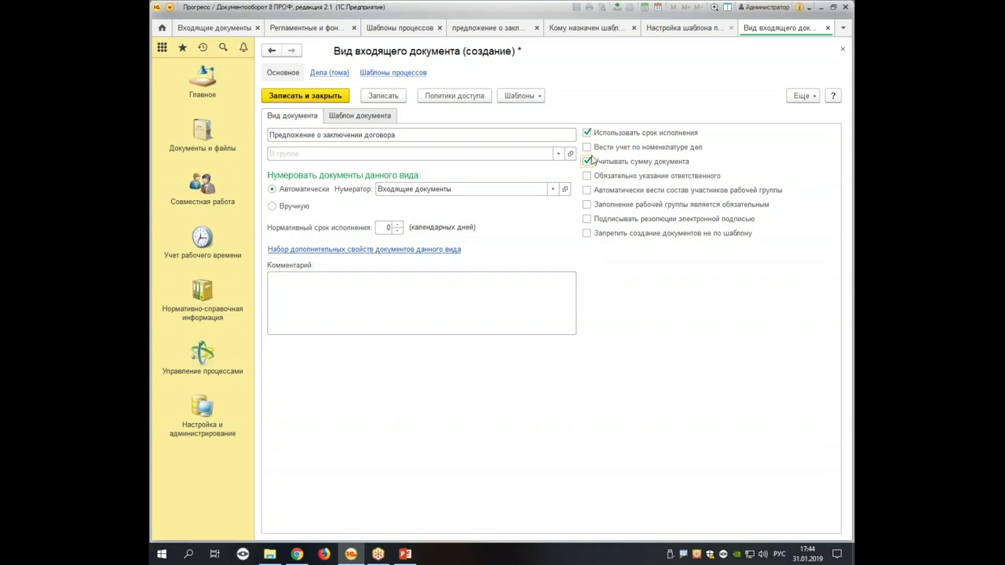
pyautogui.click(311, 94)
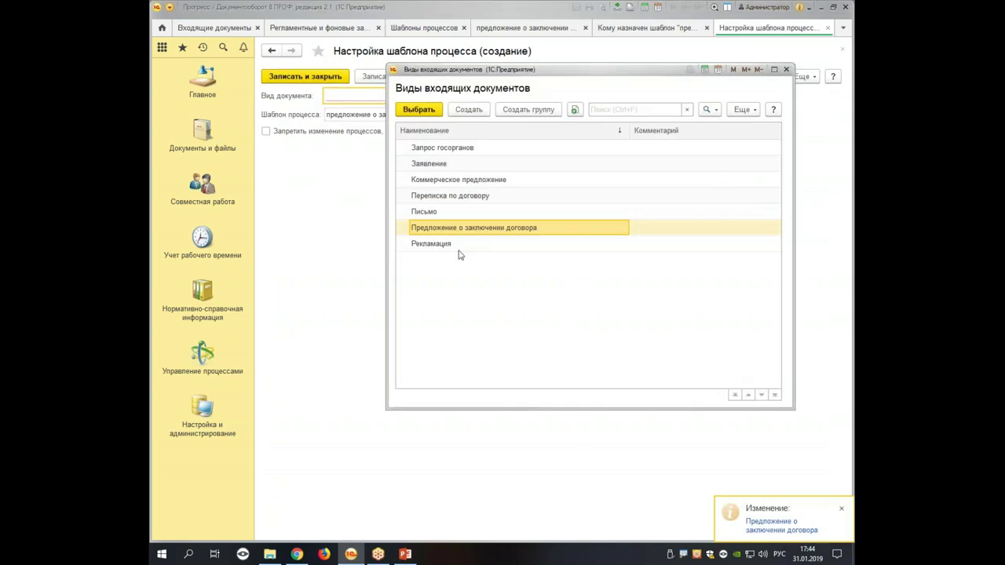
# Assign the template to "Предложение о заключении договора", offering launch on manual registration of the incoming document, and save the assignment
pyautogui.doubleClick(469, 227)
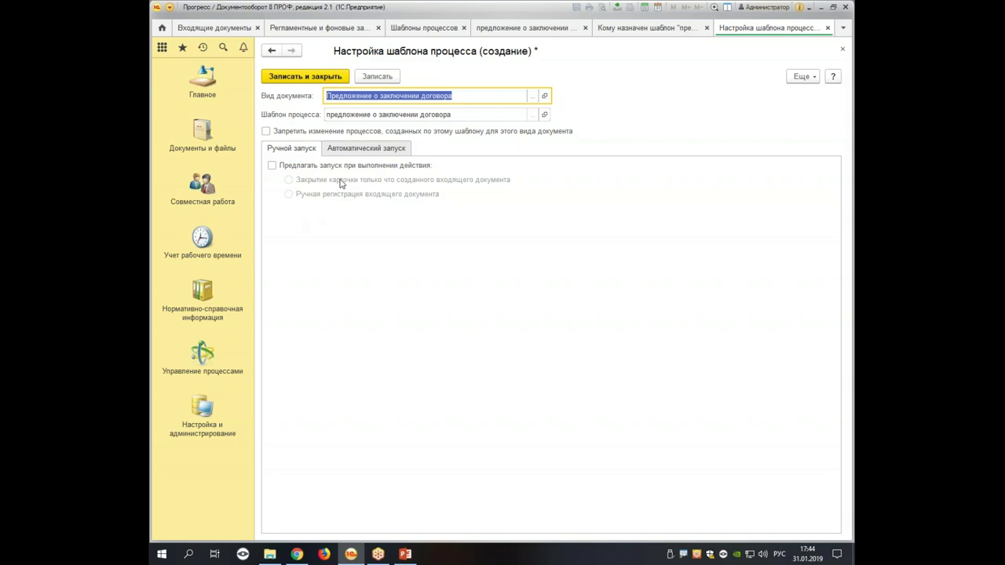
pyautogui.click(271, 165)
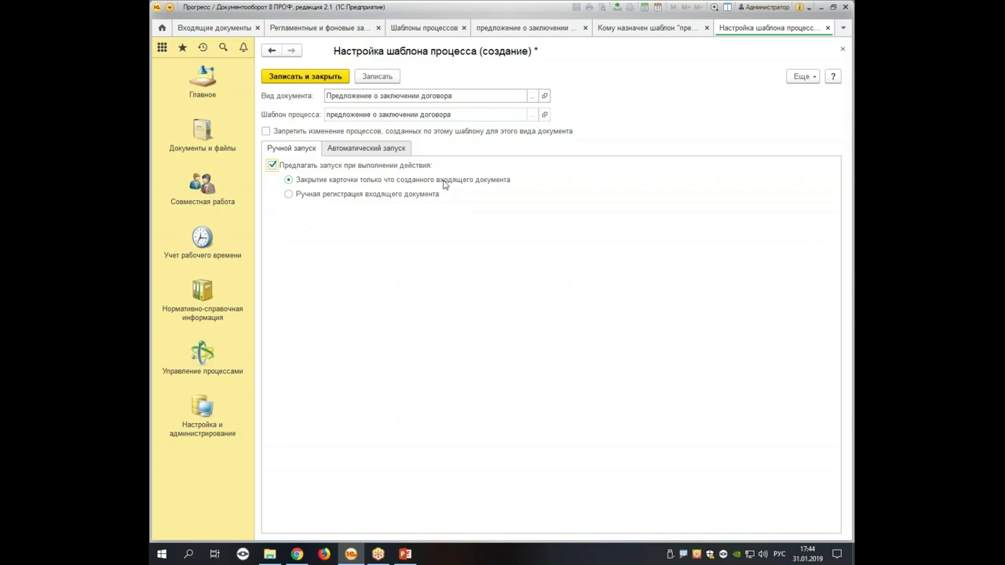
pyautogui.click(288, 195)
pyautogui.click(278, 79)
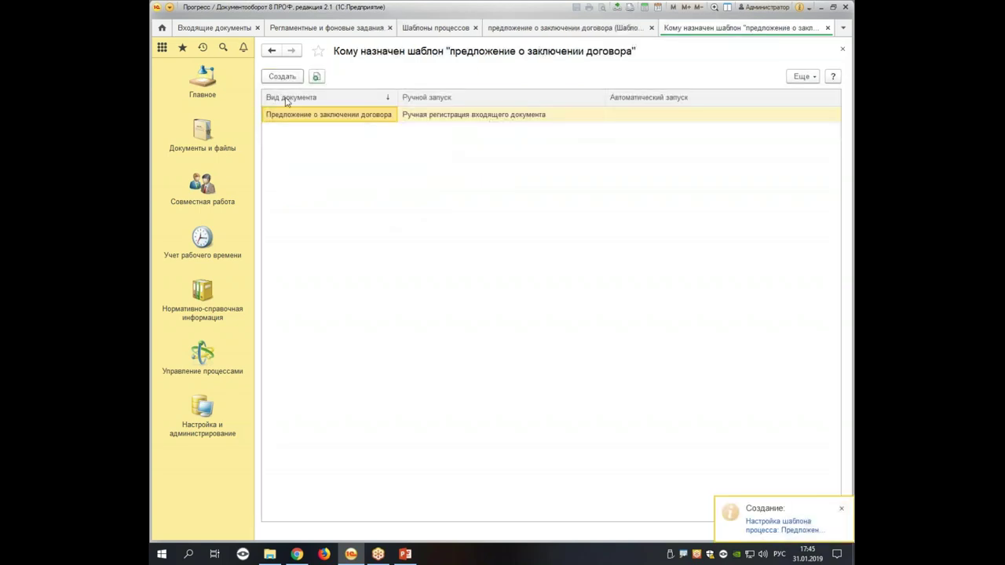
# Close the assignment list, save and close the review template, and reopen it to check its assigned document types
pyautogui.click(842, 52)
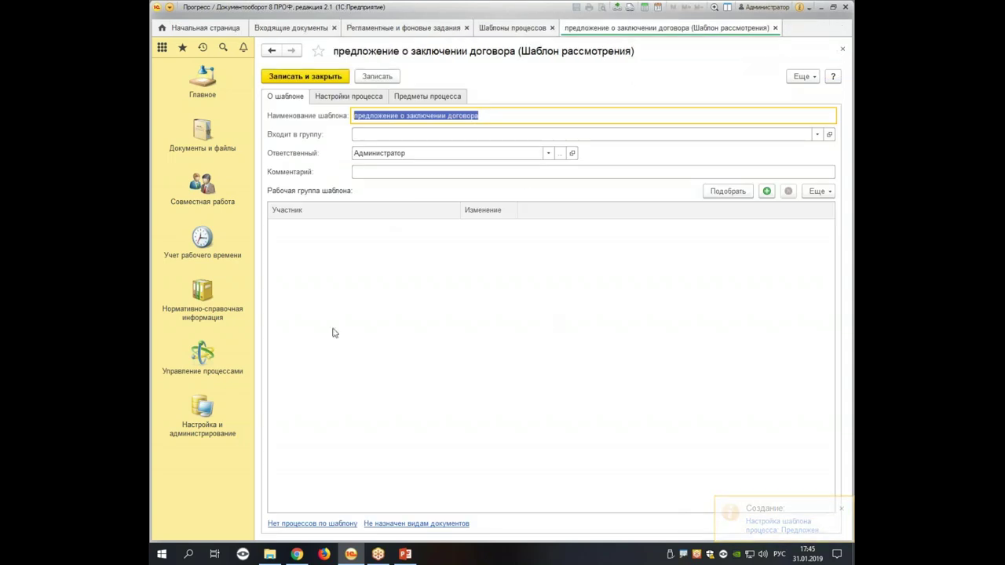
pyautogui.click(280, 81)
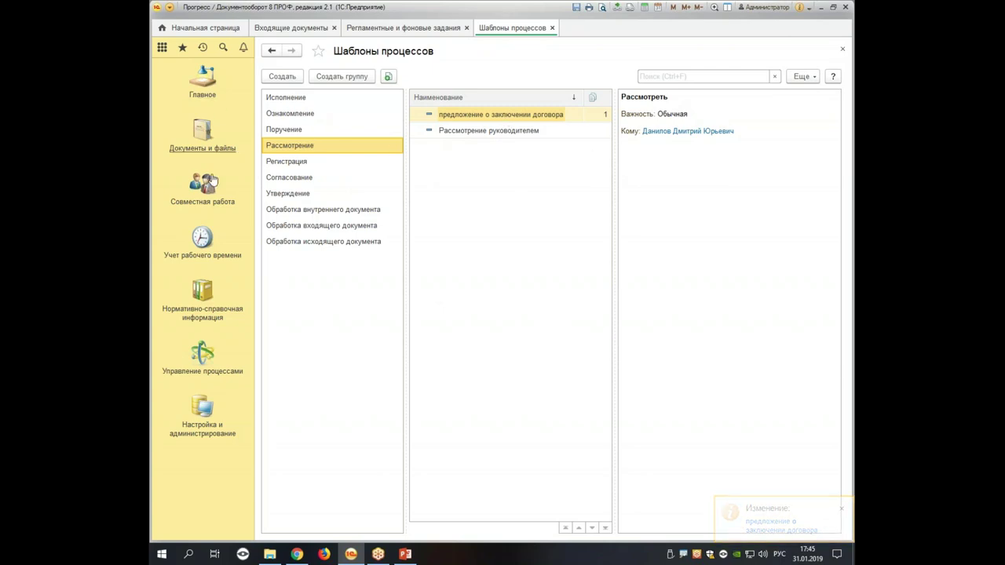
pyautogui.doubleClick(474, 117)
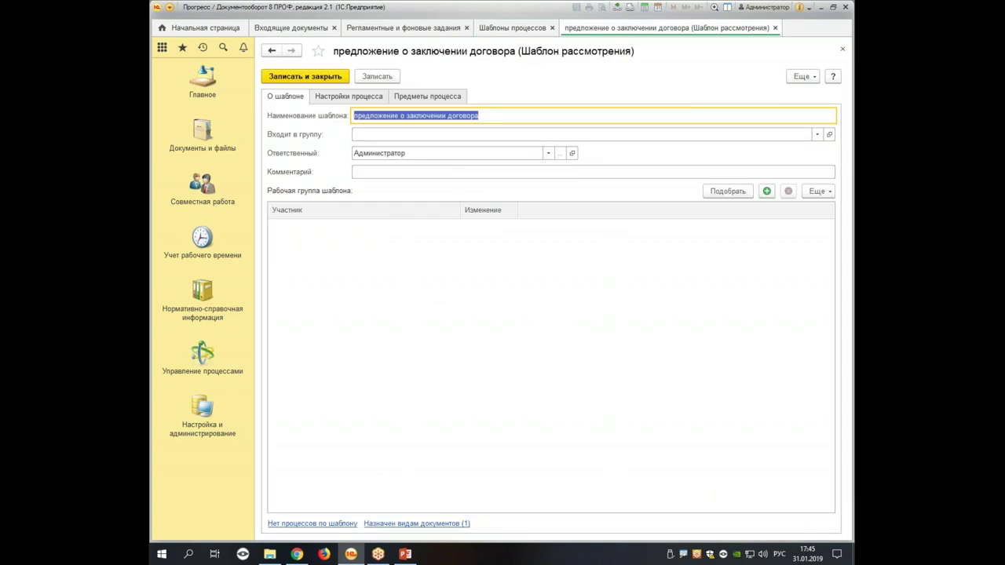
pyautogui.click(416, 523)
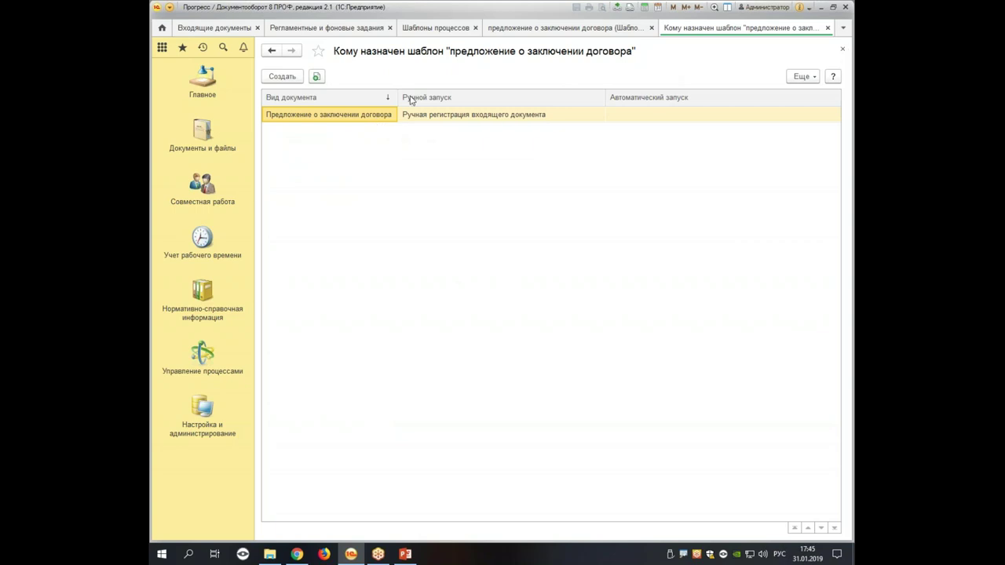
# Create an incoming document of type "Предложение о заключении договора" titled "договор за закупку"
pyautogui.click(203, 140)
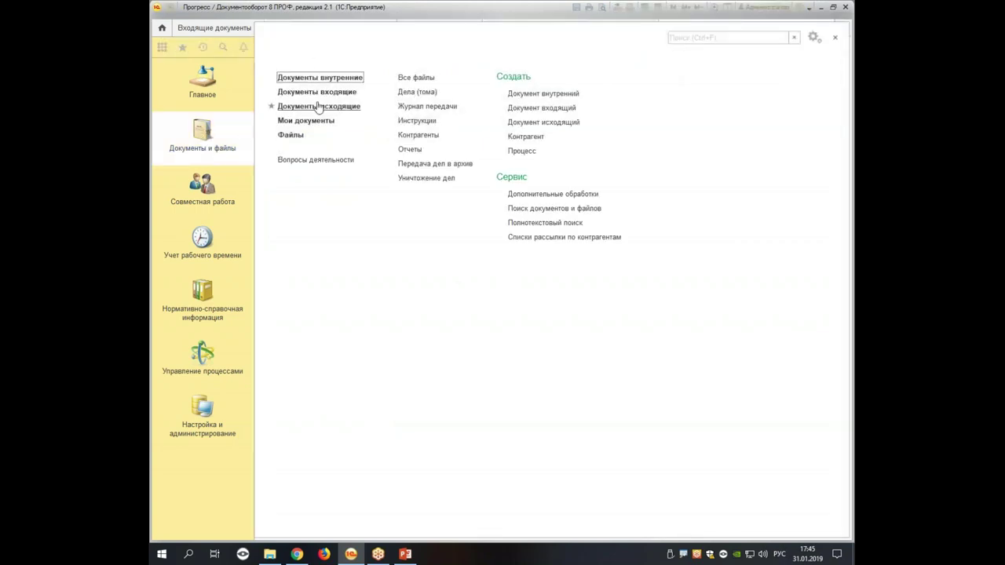
pyautogui.click(284, 91)
pyautogui.click(278, 95)
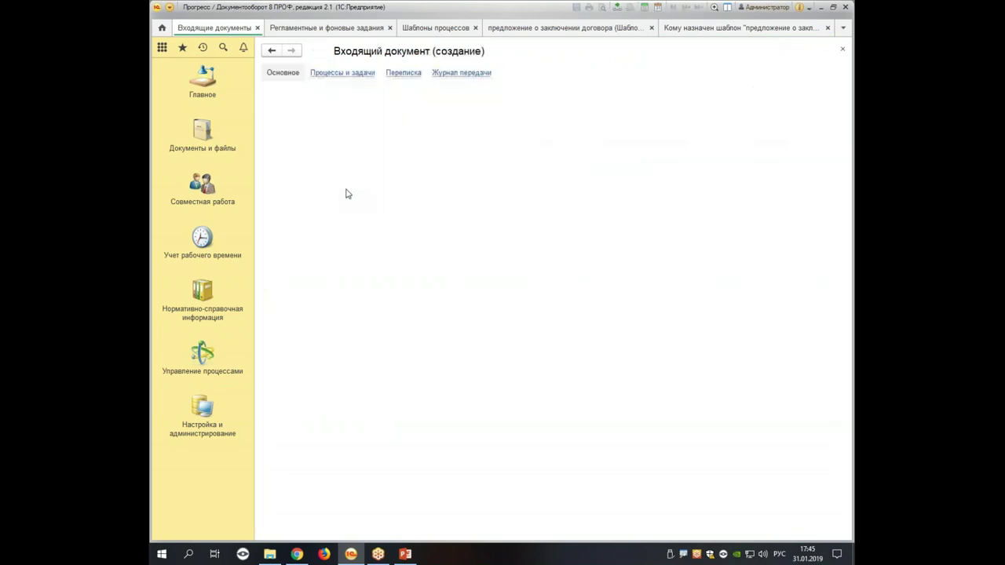
pyautogui.click(475, 136)
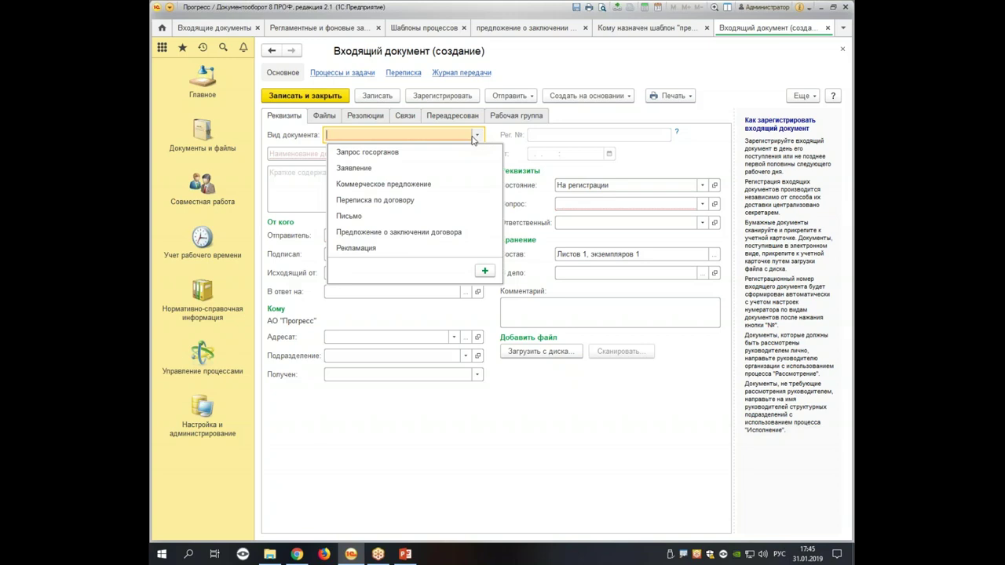
pyautogui.click(420, 232)
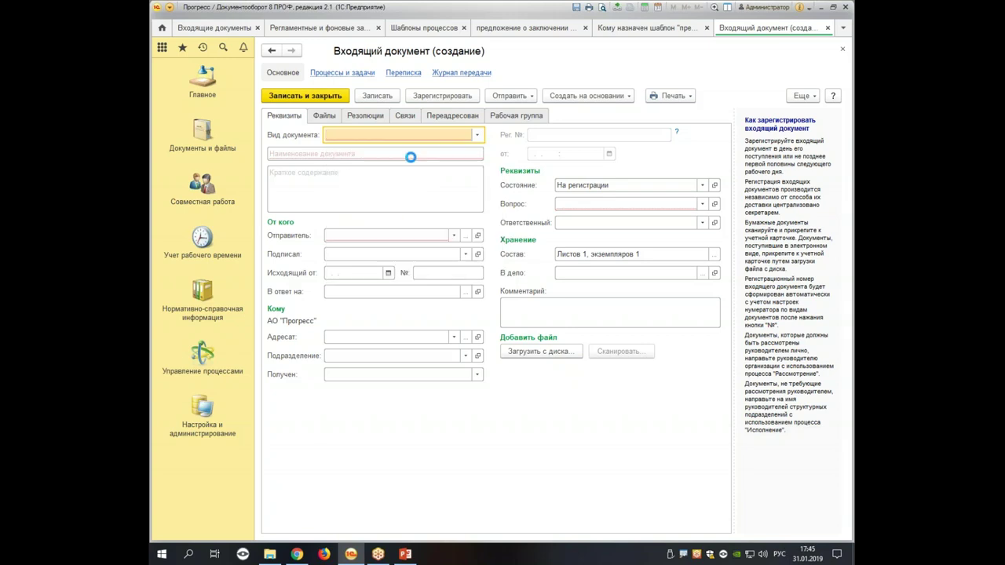
pyautogui.click(311, 154)
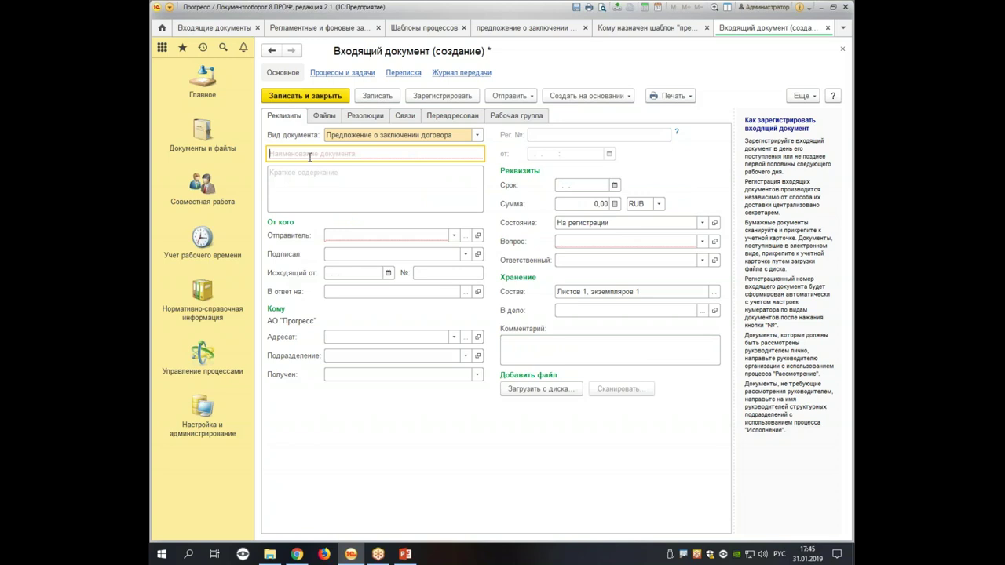
pyautogui.write('договор')
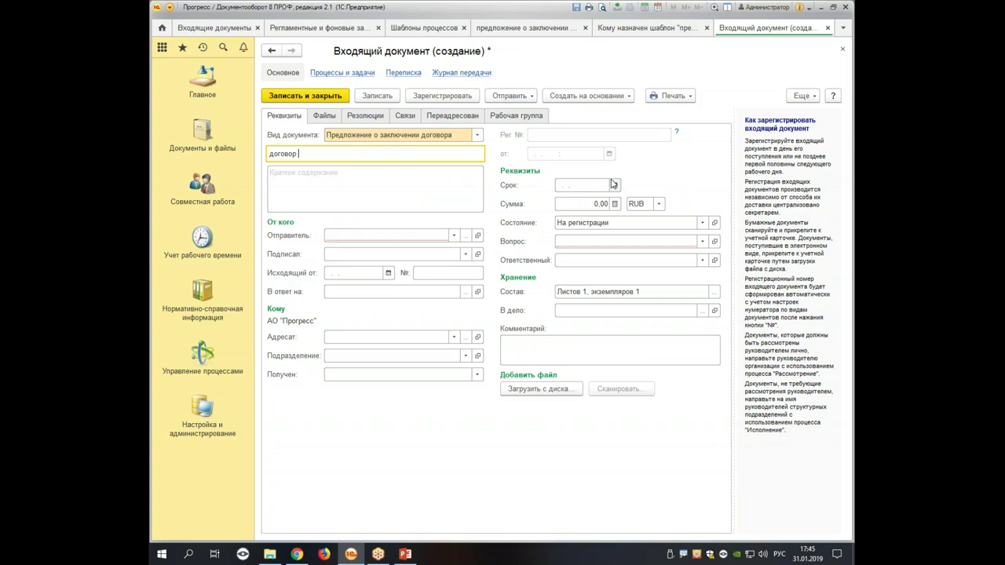
pyautogui.write(' за закупку')
# Set the sender to Транспорт ООО with its signatory, and enter outgoing date 31.01.2019 and number 31
pyautogui.click(366, 237)
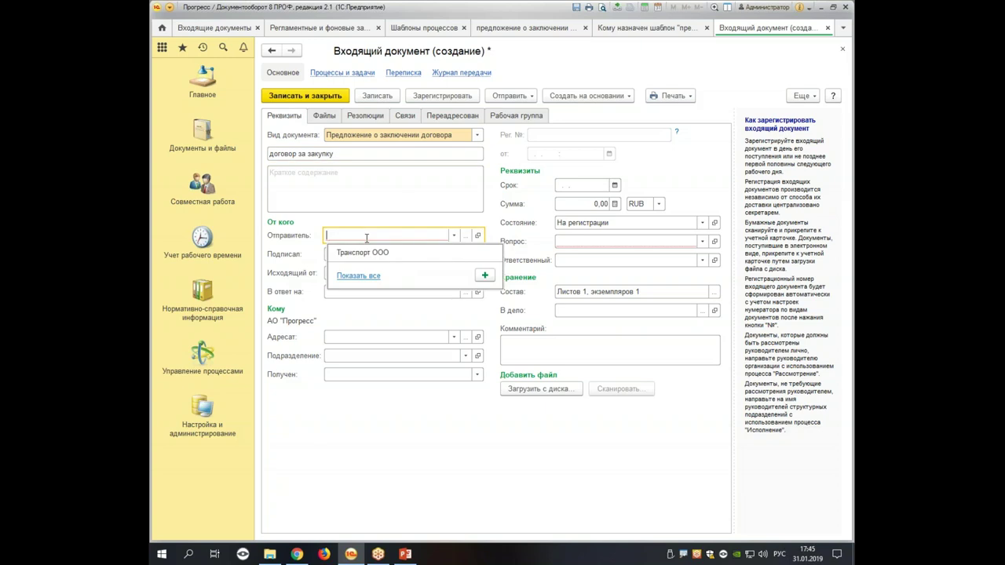
pyautogui.click(339, 253)
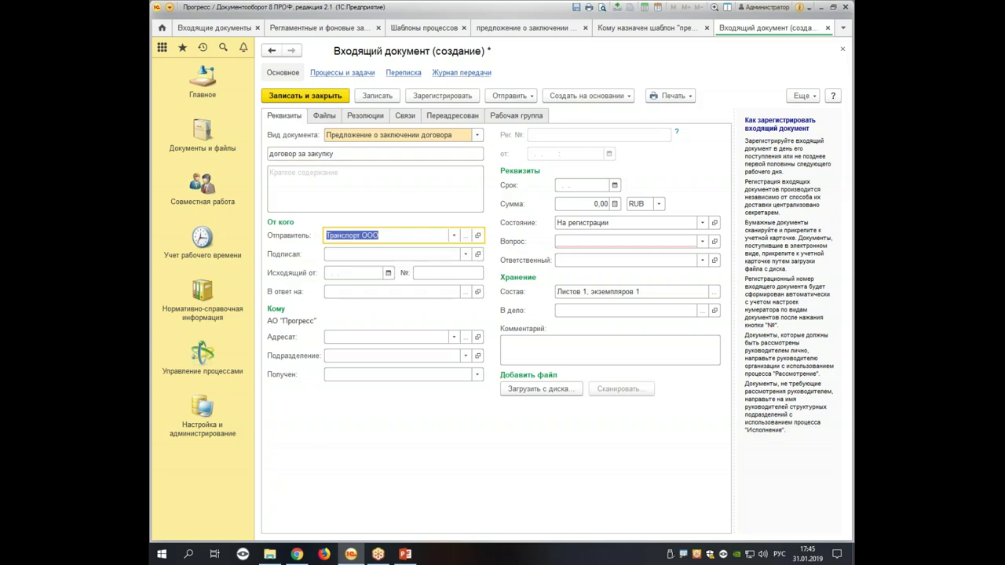
pyautogui.click(373, 255)
pyautogui.click(351, 271)
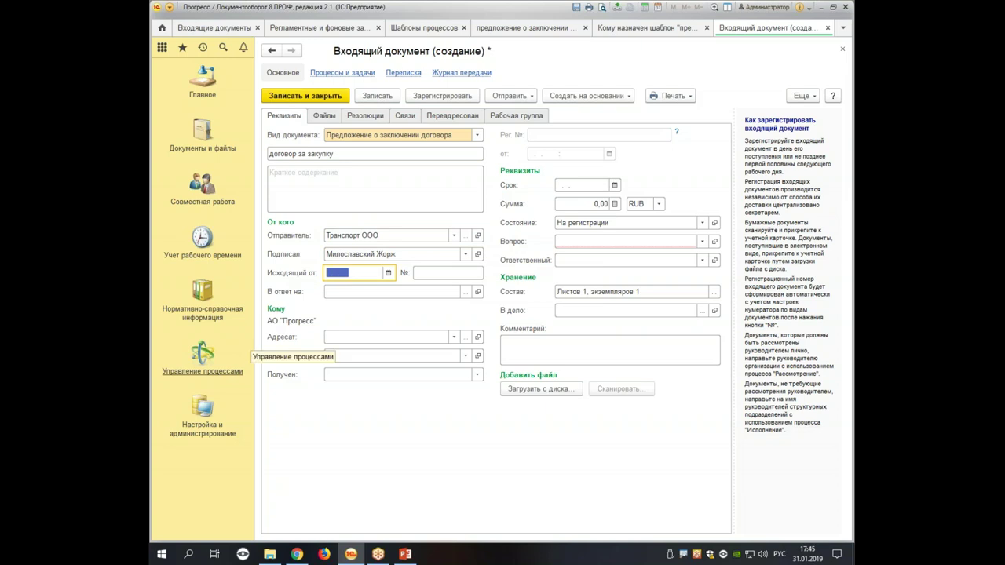
pyautogui.write('31')
pyautogui.write('31')
pyautogui.press('Tab')
# Choose the manager as addressee, with department Администрация, and set the method of receipt to Email
pyautogui.click(360, 335)
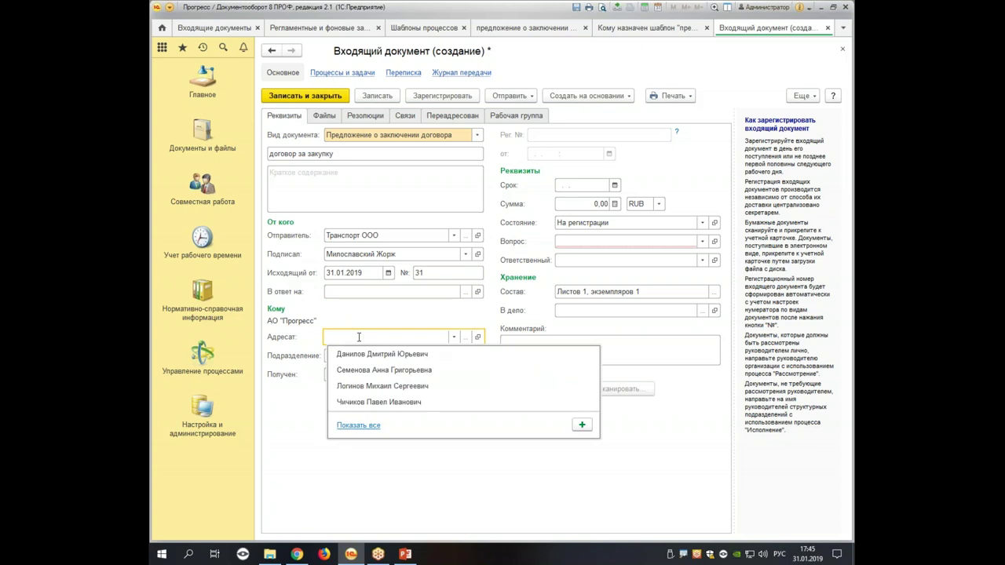
pyautogui.click(366, 352)
pyautogui.click(363, 373)
pyautogui.click(365, 393)
# Set the document's amount to 50 000 RUB and its question to "Документы по поставщикам"
pyautogui.click(578, 203)
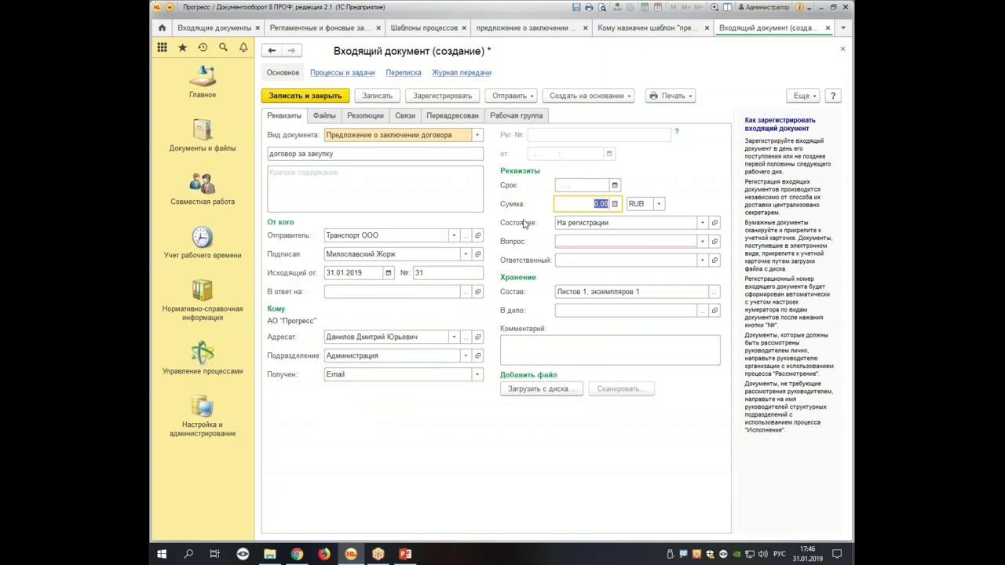
pyautogui.write('50 000')
pyautogui.click(559, 241)
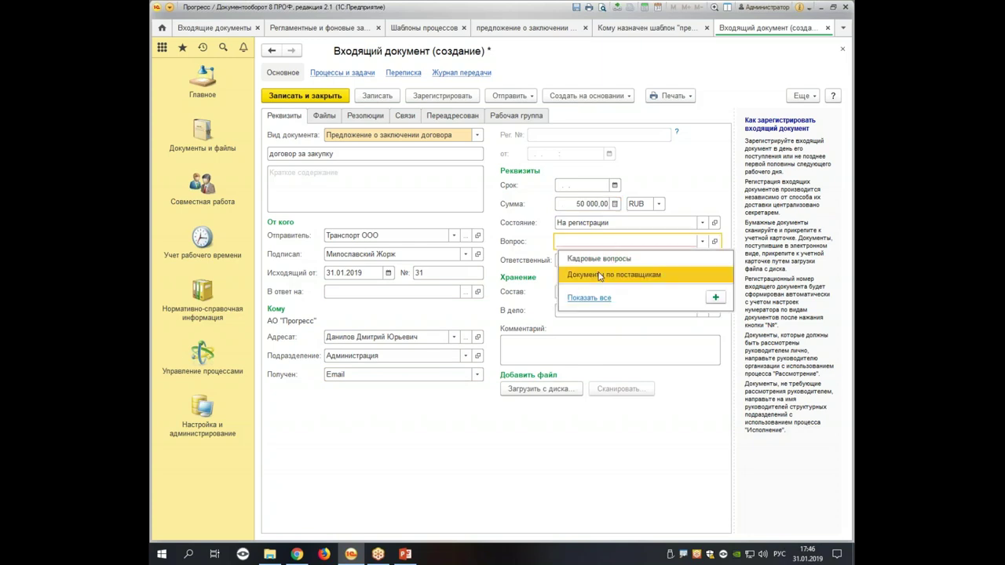
pyautogui.click(602, 276)
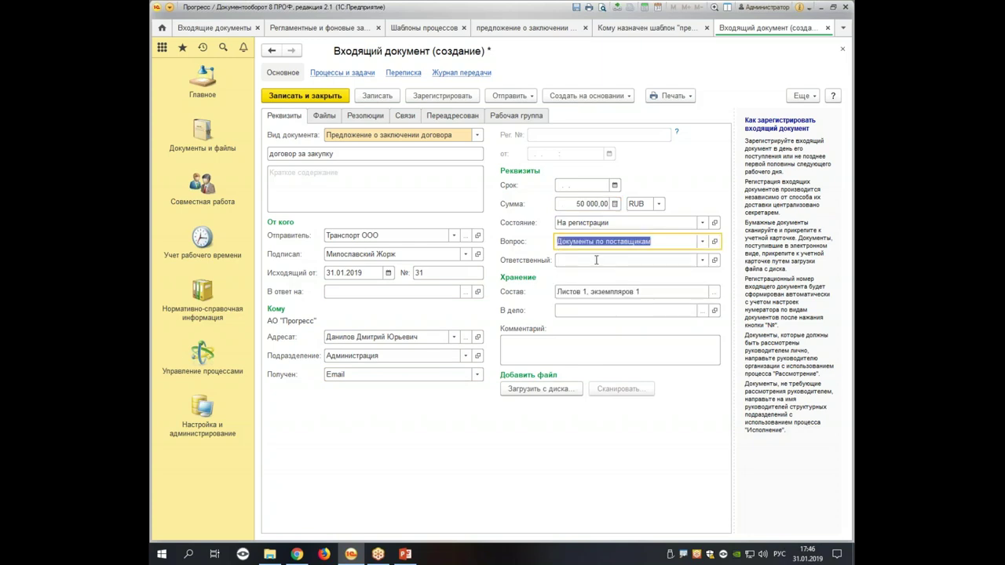
# Register the incoming document and decline the suggested launch of the review process
pyautogui.click(464, 95)
pyautogui.click(445, 98)
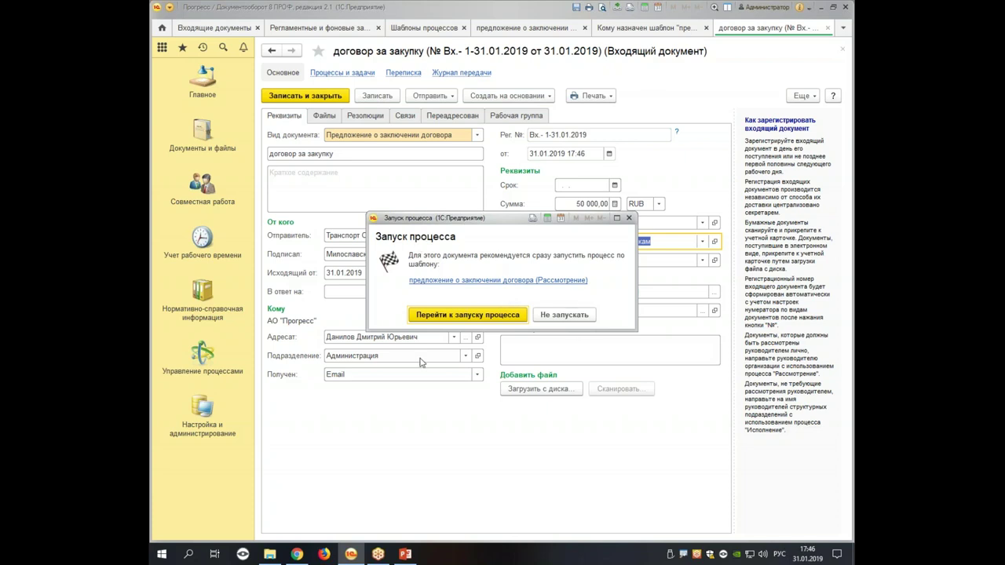
pyautogui.click(569, 315)
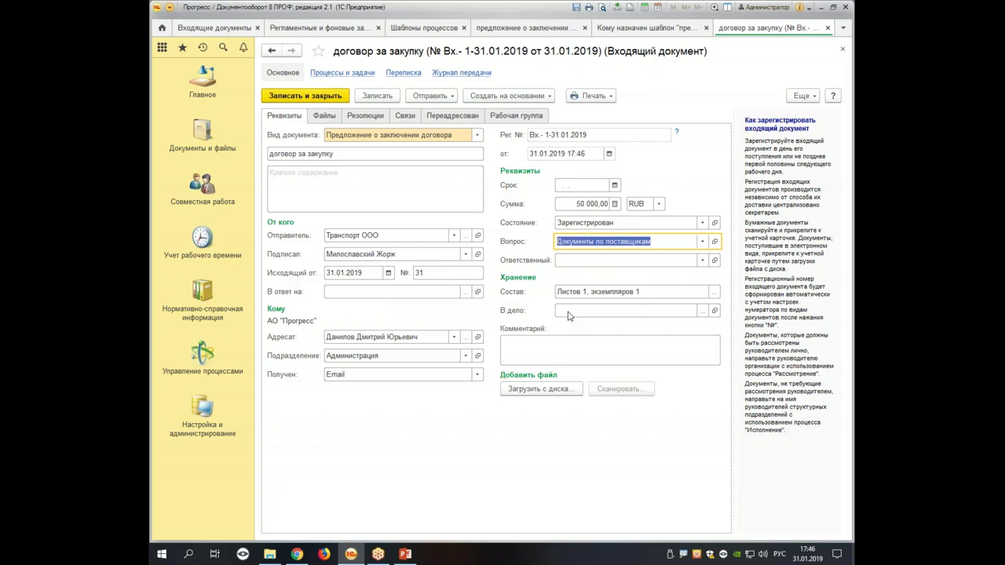
# Send the registered document На рассмотрение, opening a new Рассмотрение process for it
pyautogui.click(507, 95)
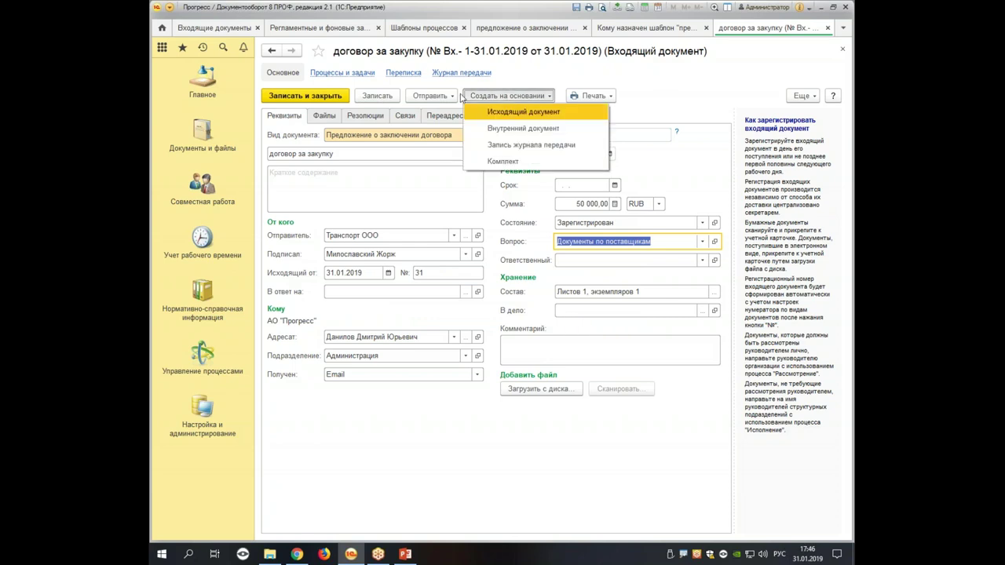
pyautogui.click(428, 95)
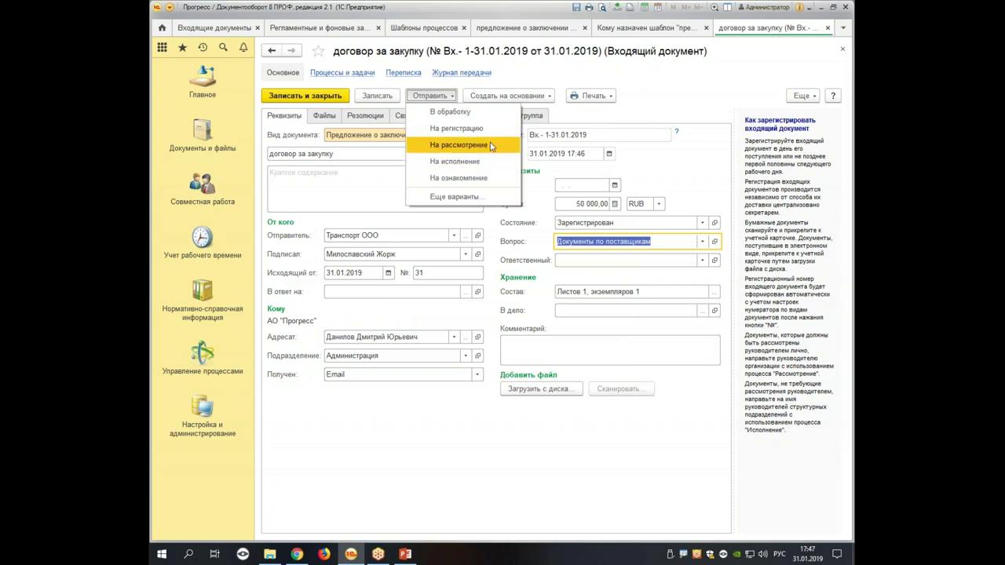
pyautogui.click(458, 144)
pyautogui.click(296, 372)
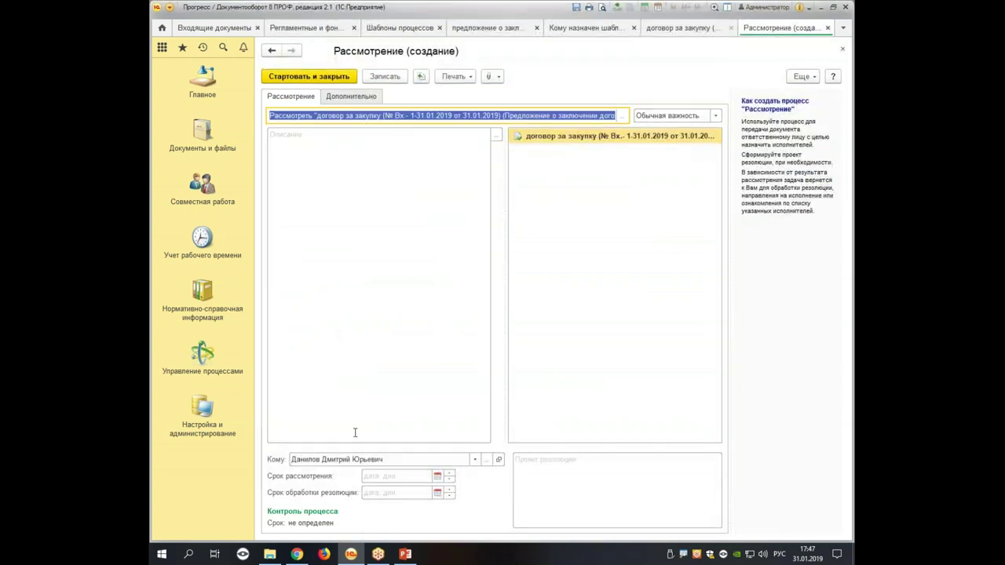
# Change the review process recipient in Кому to the chief accountant
pyautogui.click(378, 458)
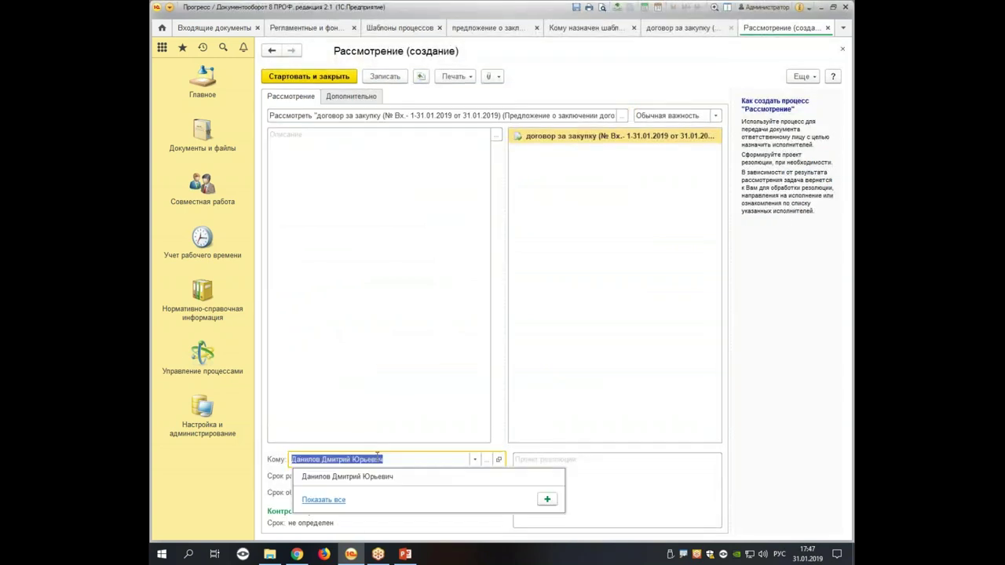
pyautogui.write('лог')
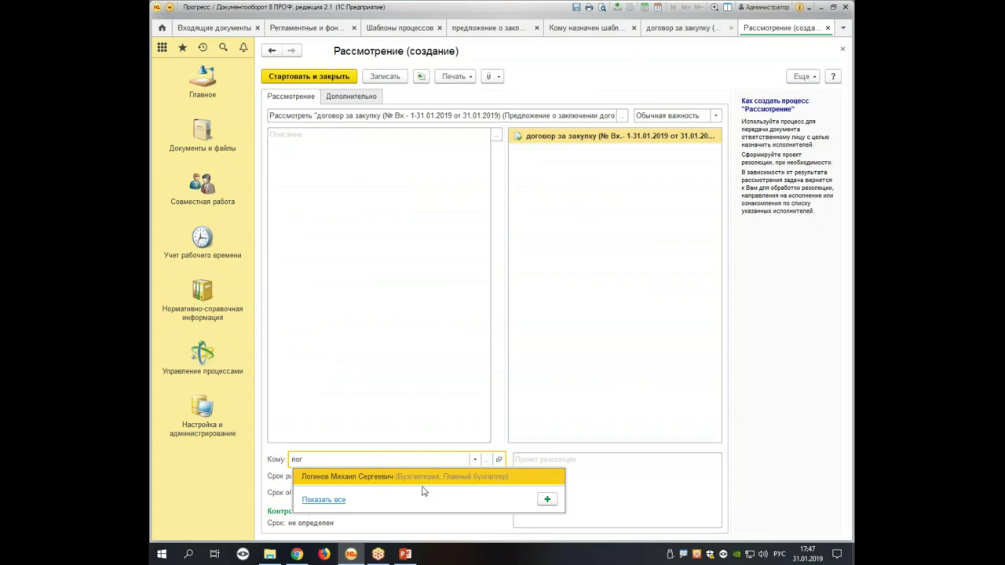
pyautogui.click(424, 476)
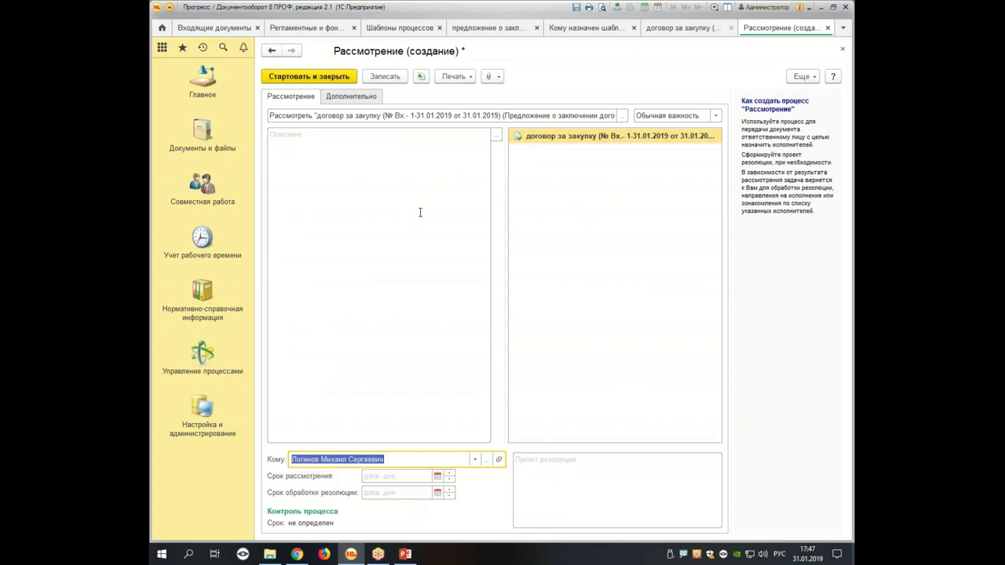
# Try to start the review process for the current recipient, then for another employee chosen from the Секретариат department
pyautogui.click(295, 77)
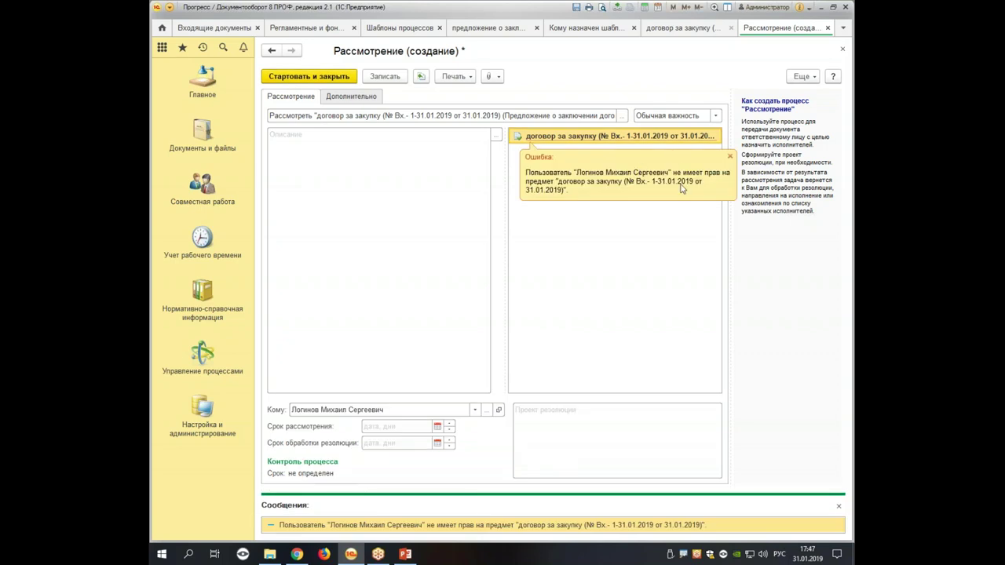
pyautogui.click(729, 156)
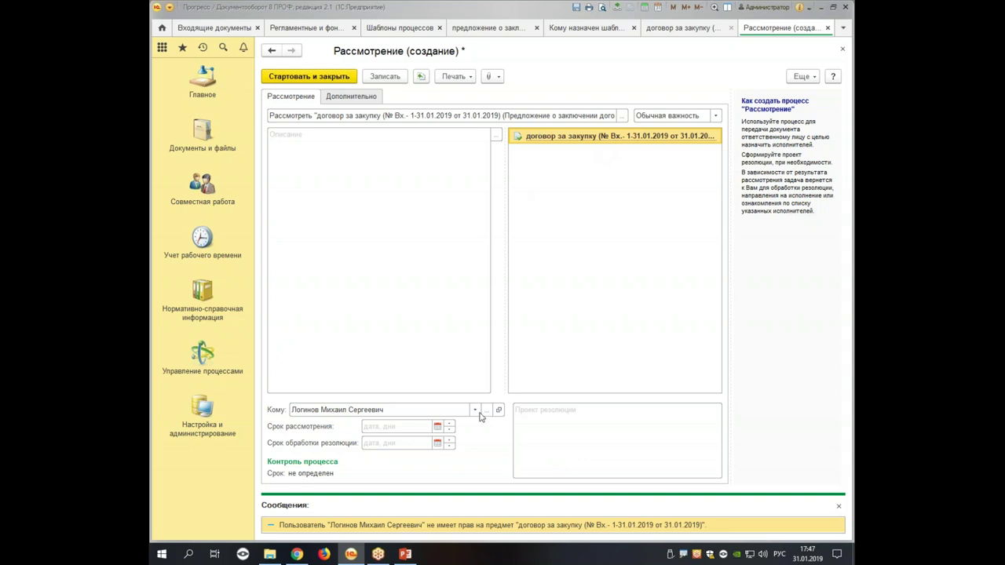
pyautogui.click(412, 409)
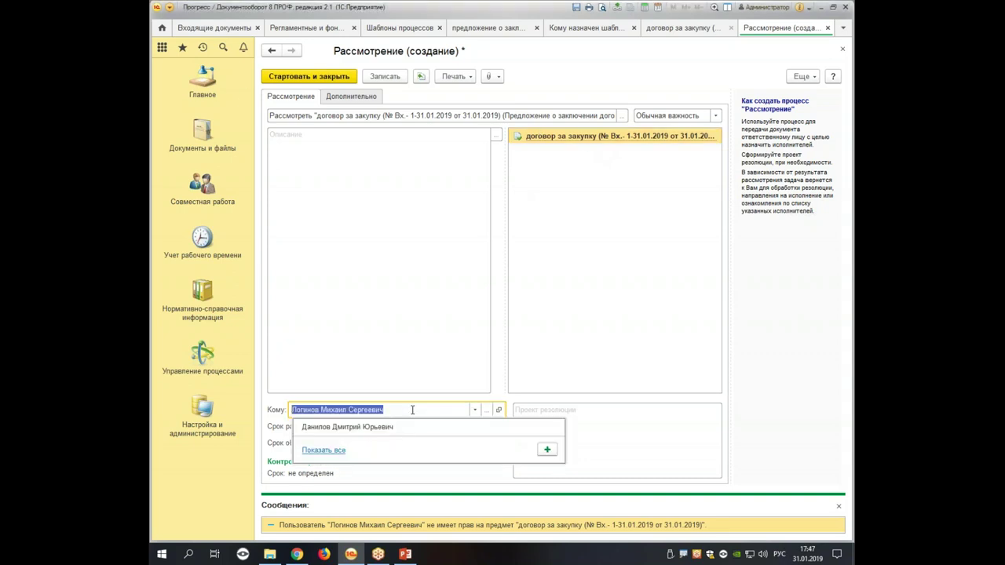
pyautogui.click(324, 451)
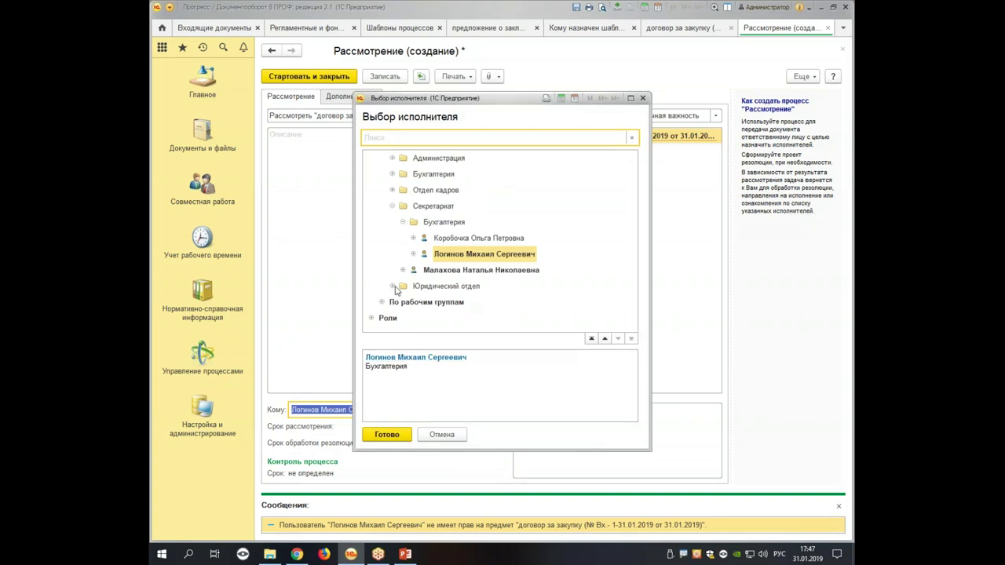
pyautogui.doubleClick(459, 270)
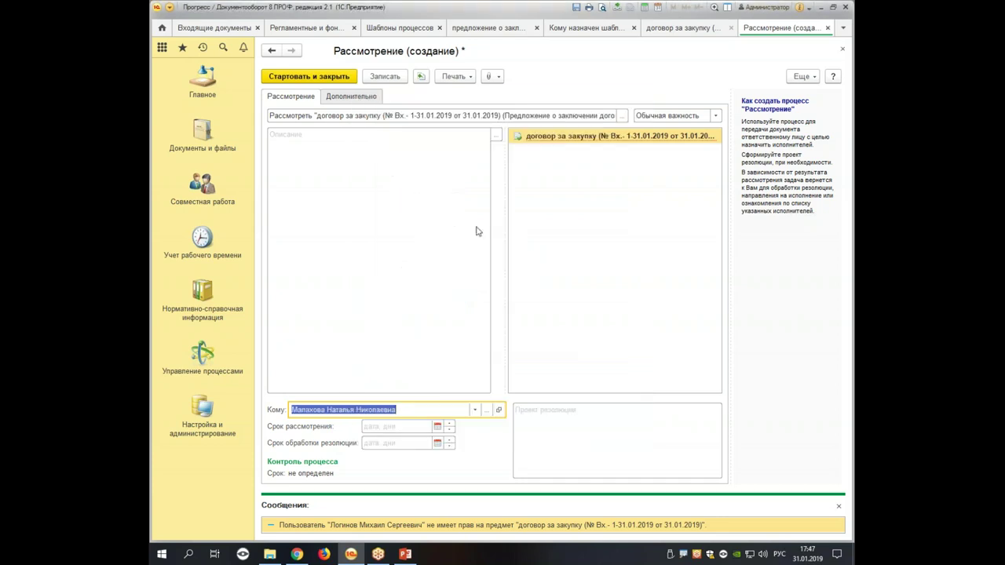
pyautogui.click(324, 77)
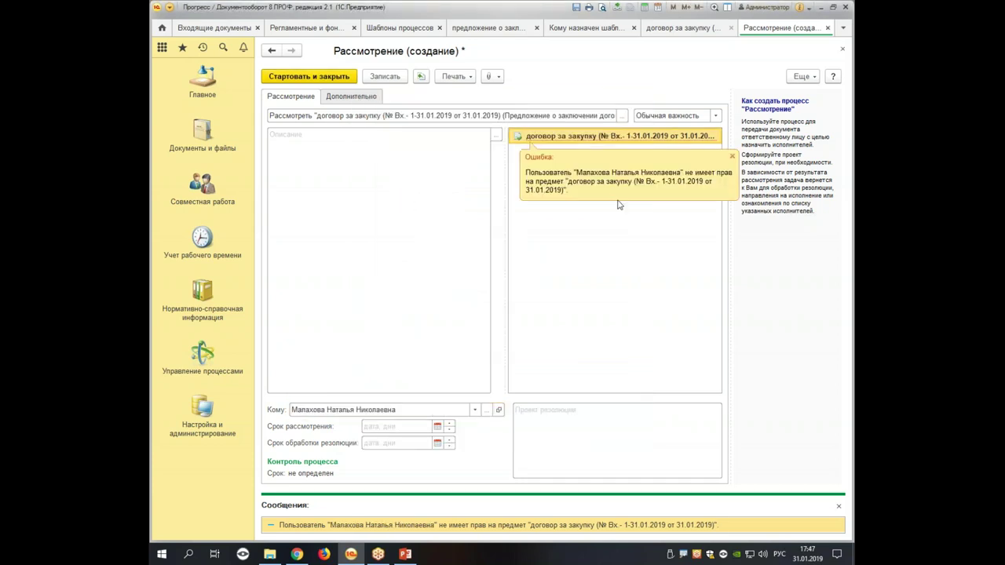
pyautogui.click(732, 157)
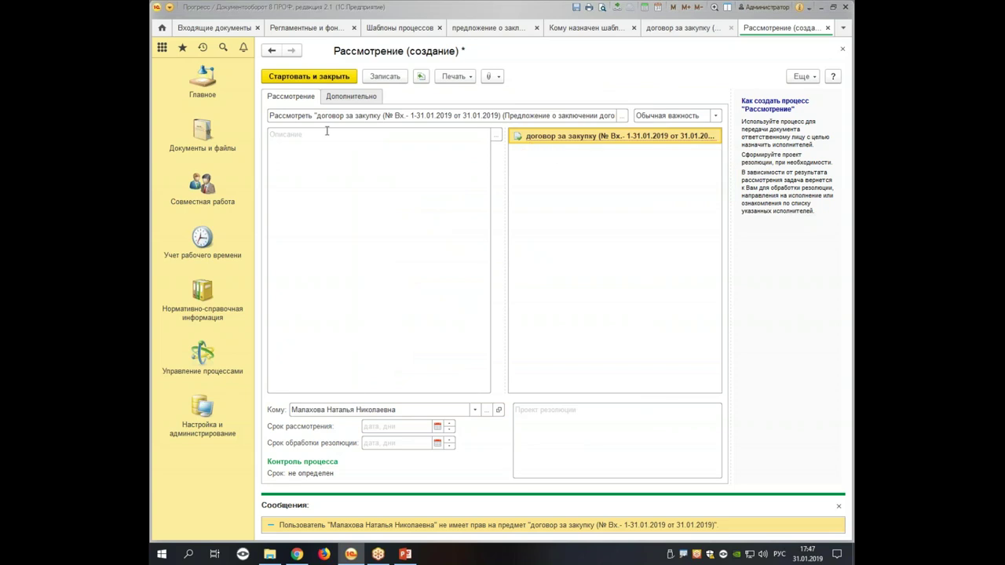
# Save the review process, set its recipient in Кому to Администратор, and start it
pyautogui.click(381, 77)
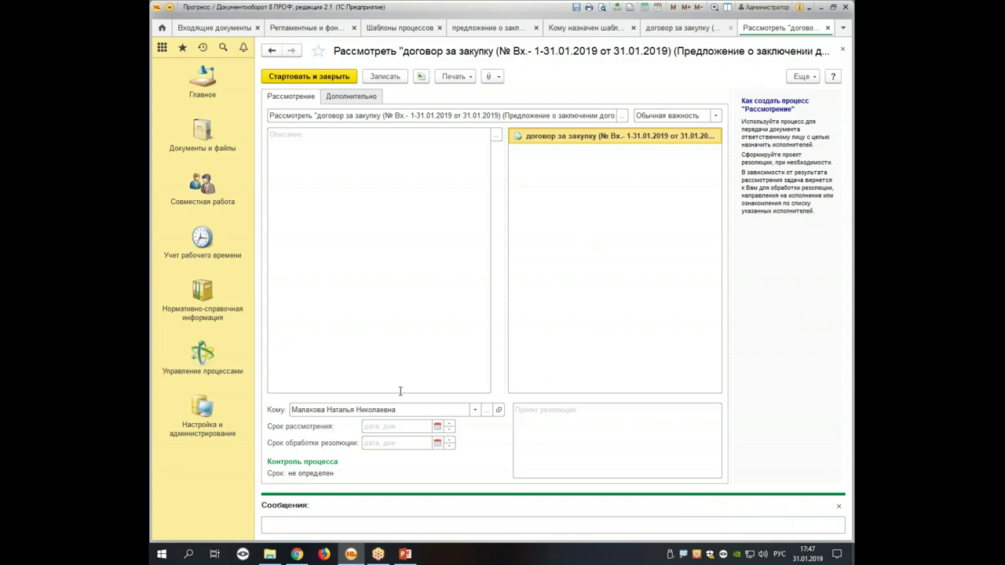
pyautogui.press('Tab')
pyautogui.write('а')
pyautogui.click(347, 428)
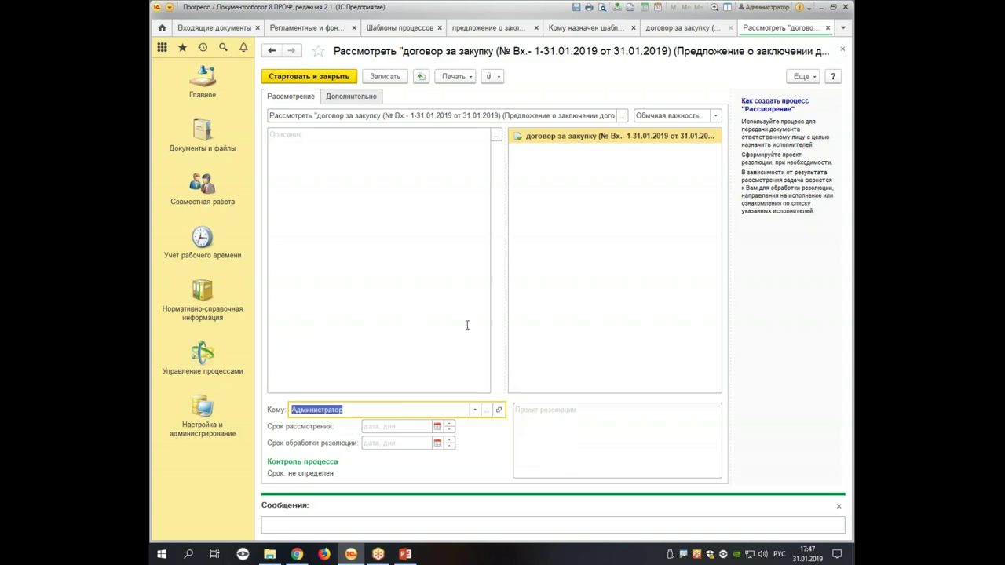
pyautogui.click(308, 76)
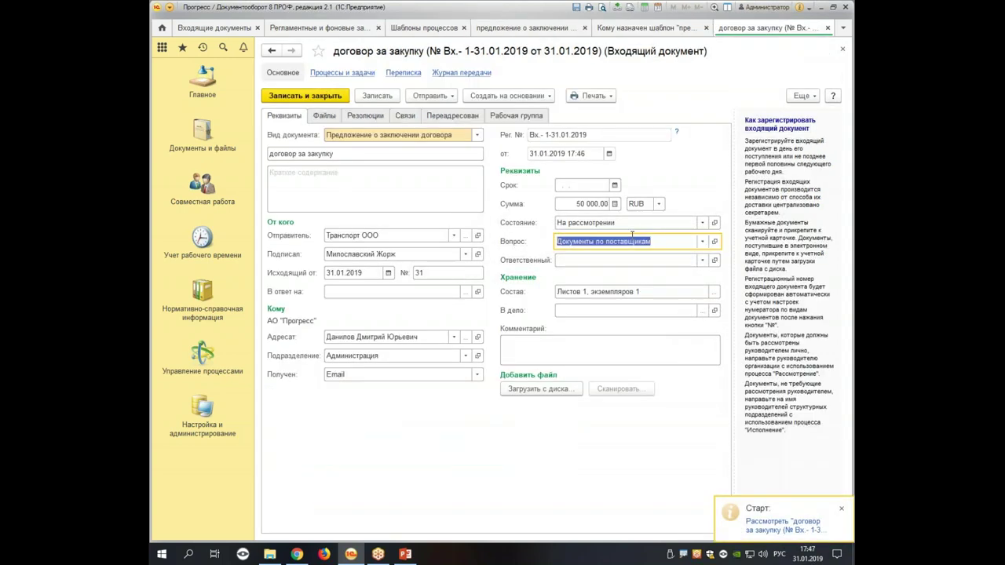
# Examine the document's processes and tasks and its active review task, then close the document
pyautogui.click(331, 72)
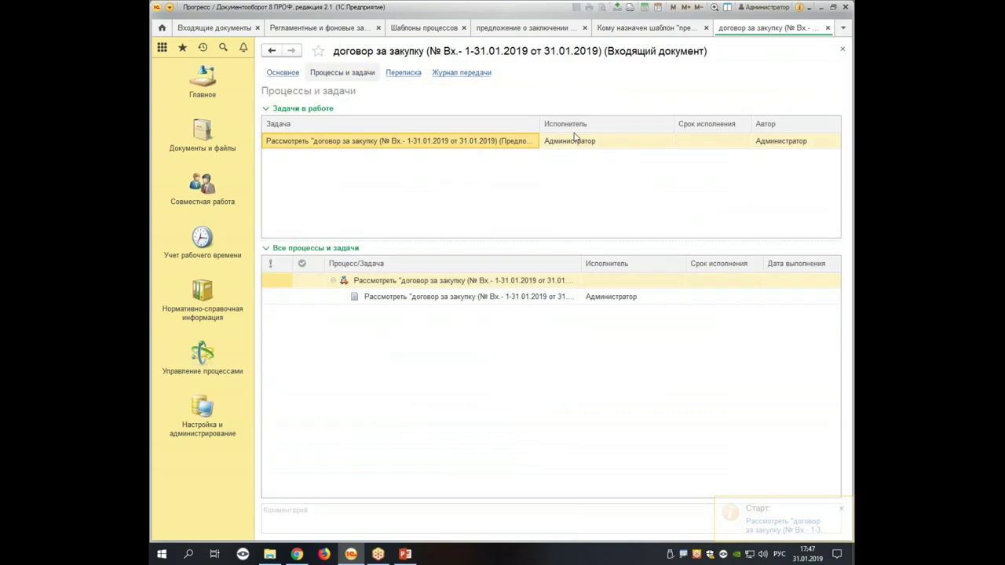
pyautogui.doubleClick(607, 143)
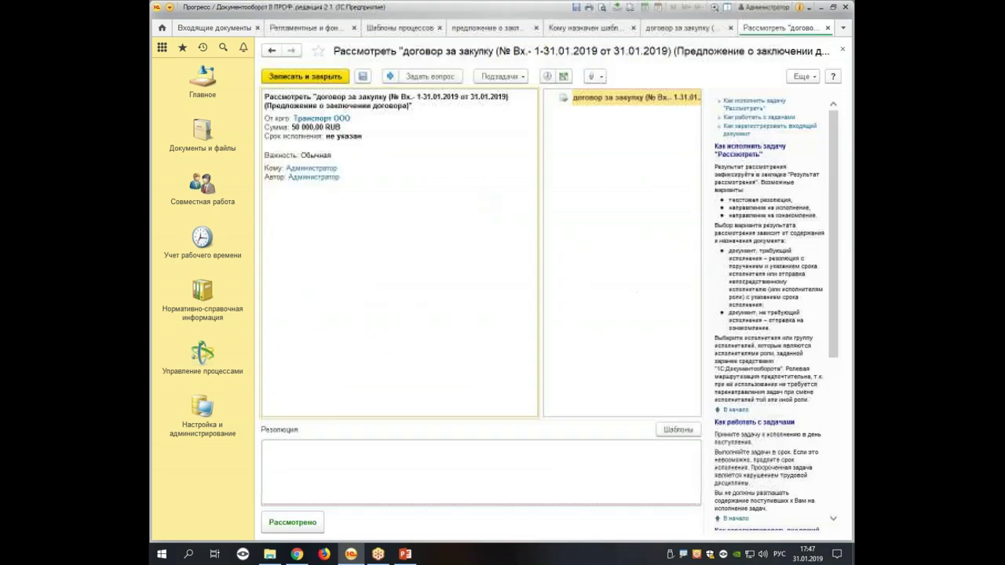
pyautogui.press('Escape')
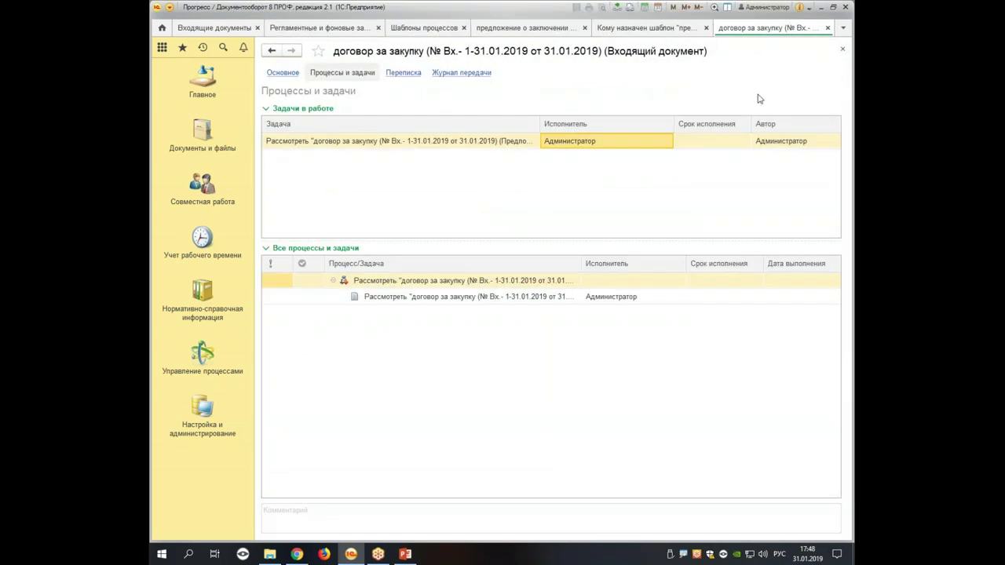
pyautogui.click(843, 48)
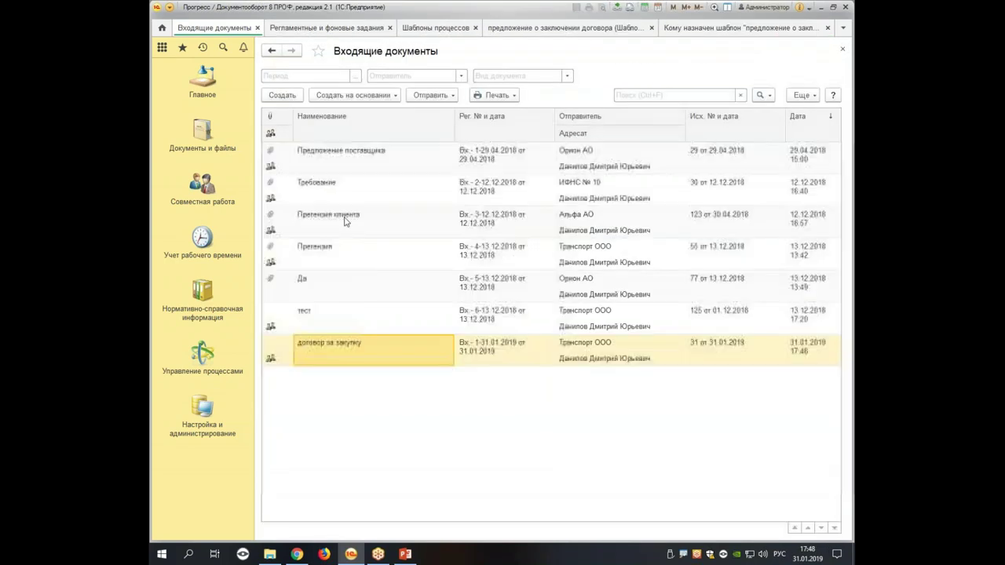
# Copy the incoming document "договор за закупку" and name the copy "новый договор за закупку"
pyautogui.rightClick(386, 353)
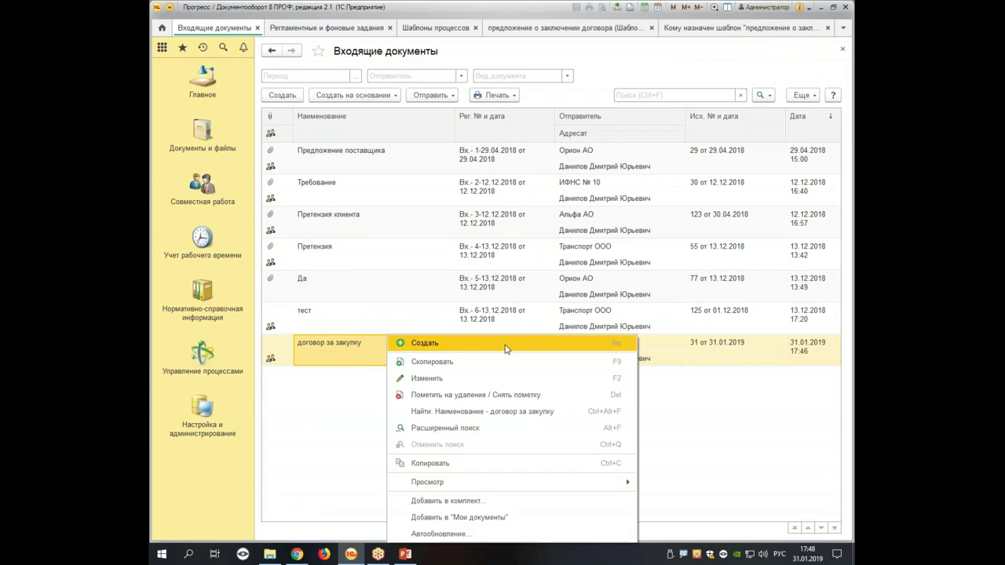
pyautogui.click(462, 367)
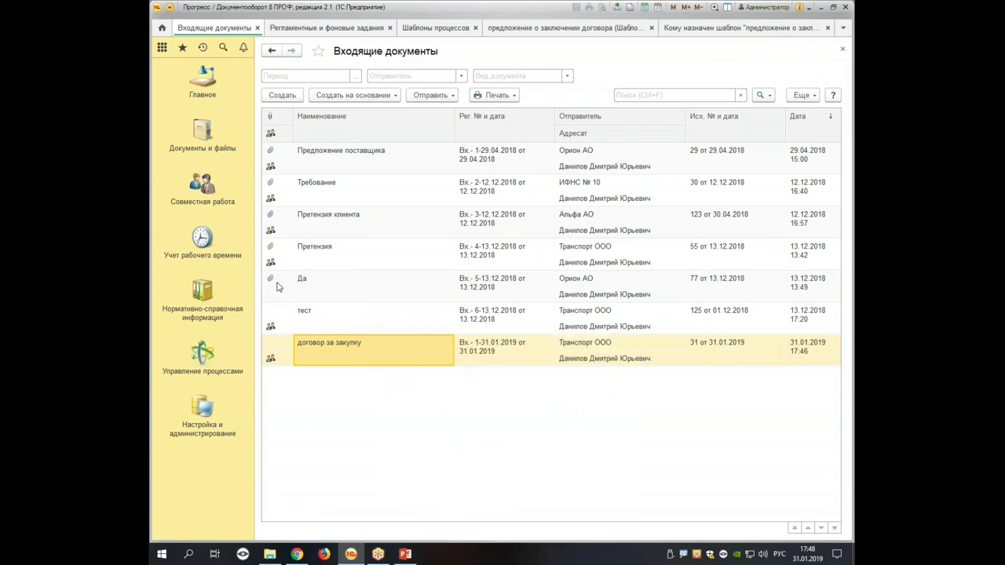
pyautogui.click(362, 152)
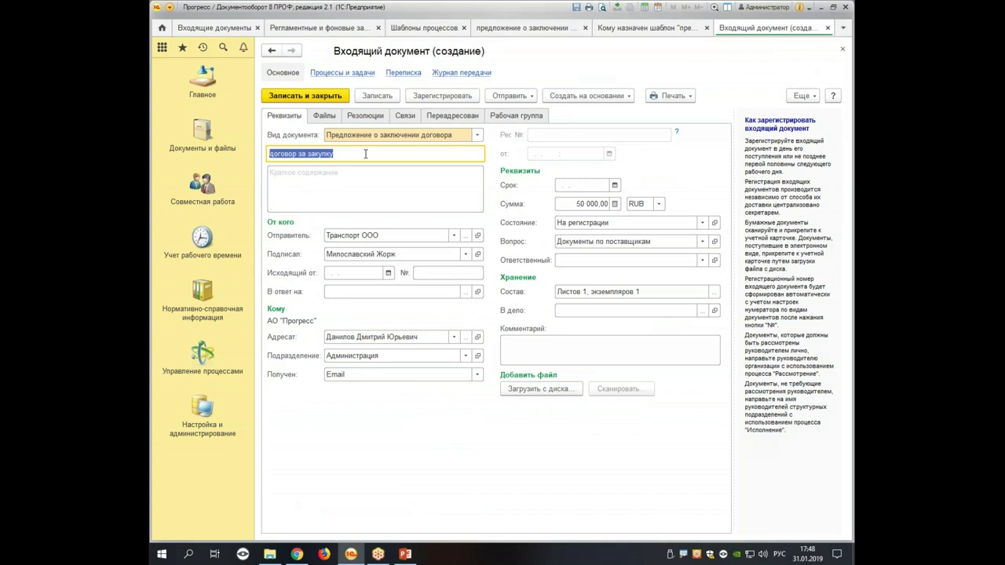
pyautogui.click(270, 154)
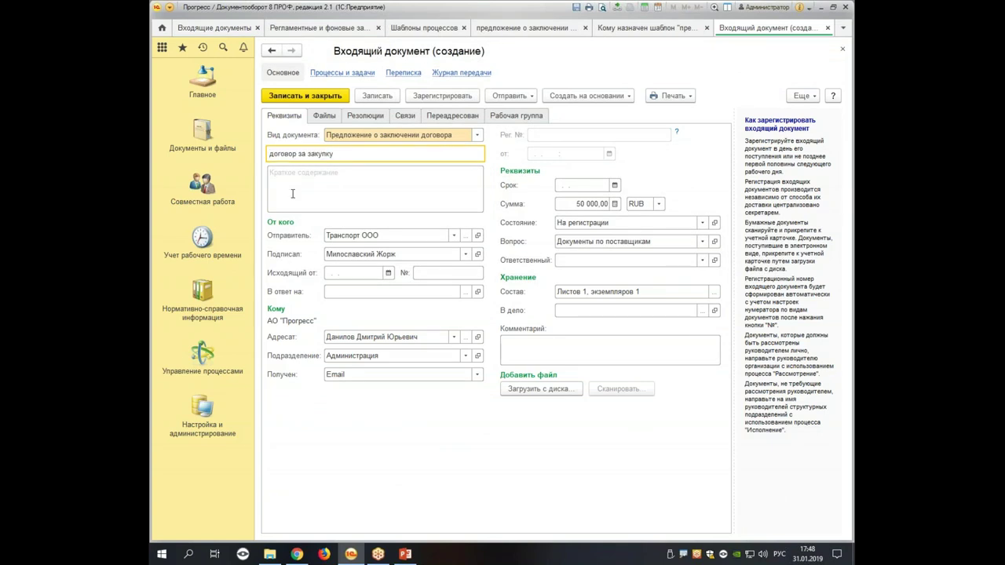
pyautogui.write('новый')
# Set the new document's amount to 650 000 RUB and register it
pyautogui.click(580, 204)
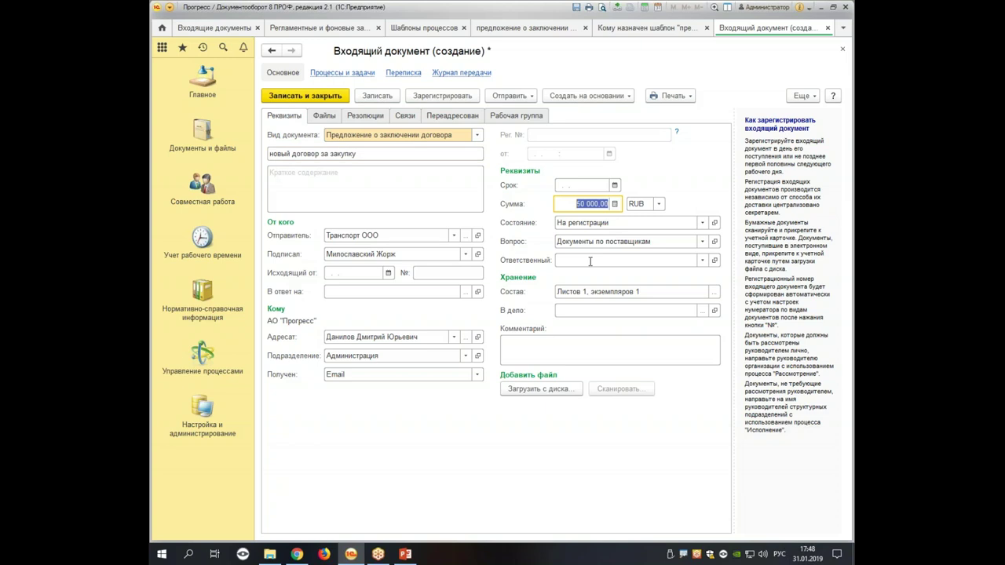
pyautogui.click(577, 204)
pyautogui.click(439, 96)
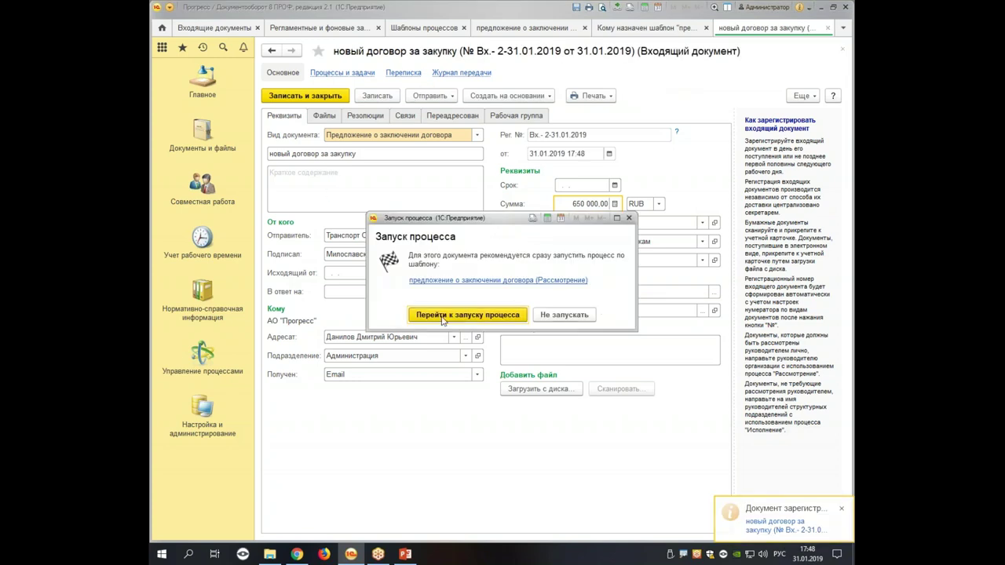
# Accept the suggested launch, start the Рассмотрение process from the template, and save and close the document
pyautogui.click(468, 315)
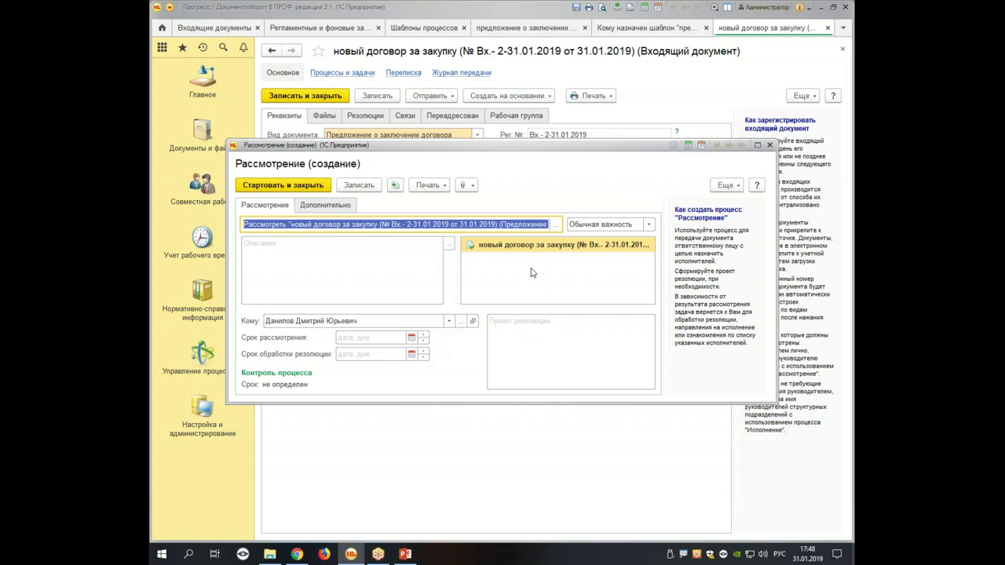
pyautogui.click(318, 183)
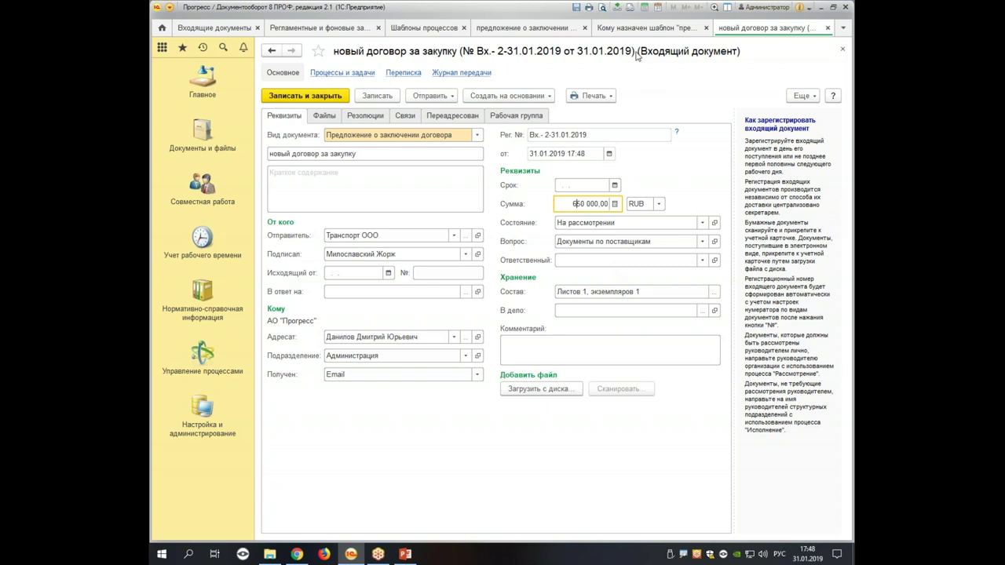
pyautogui.click(338, 95)
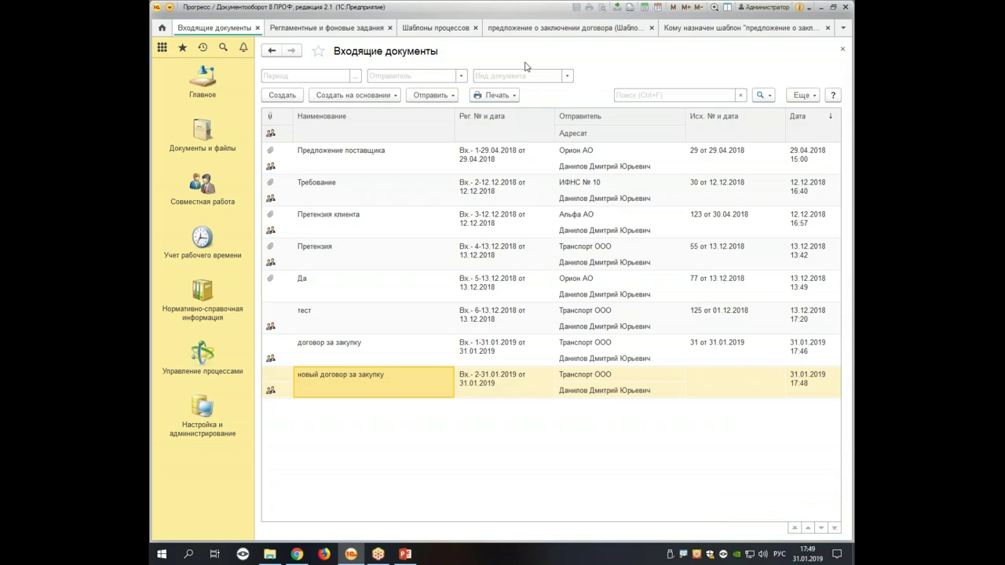
# Close the incoming documents list, the template's assignment list and the review template
pyautogui.click(842, 50)
pyautogui.click(842, 50)
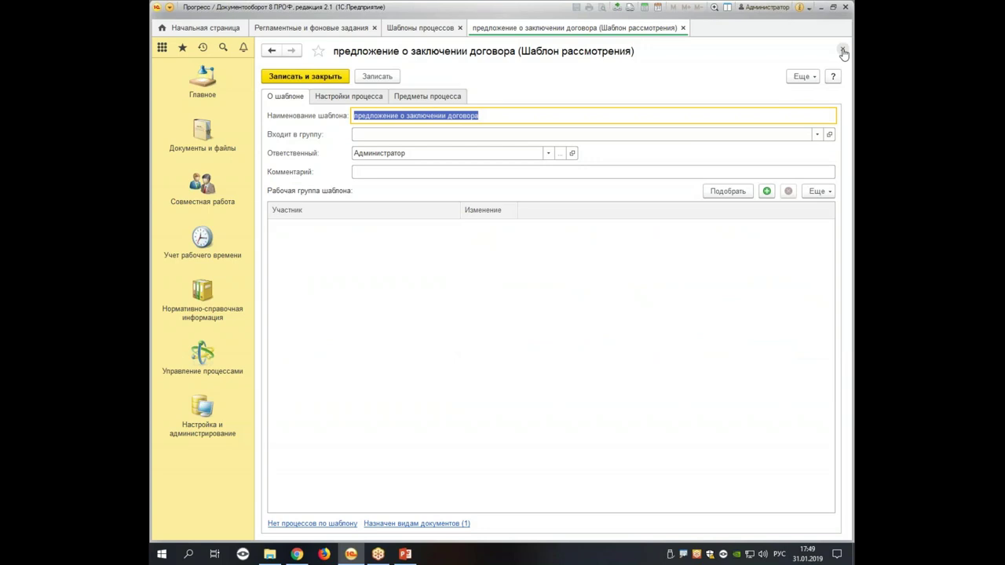
pyautogui.click(843, 50)
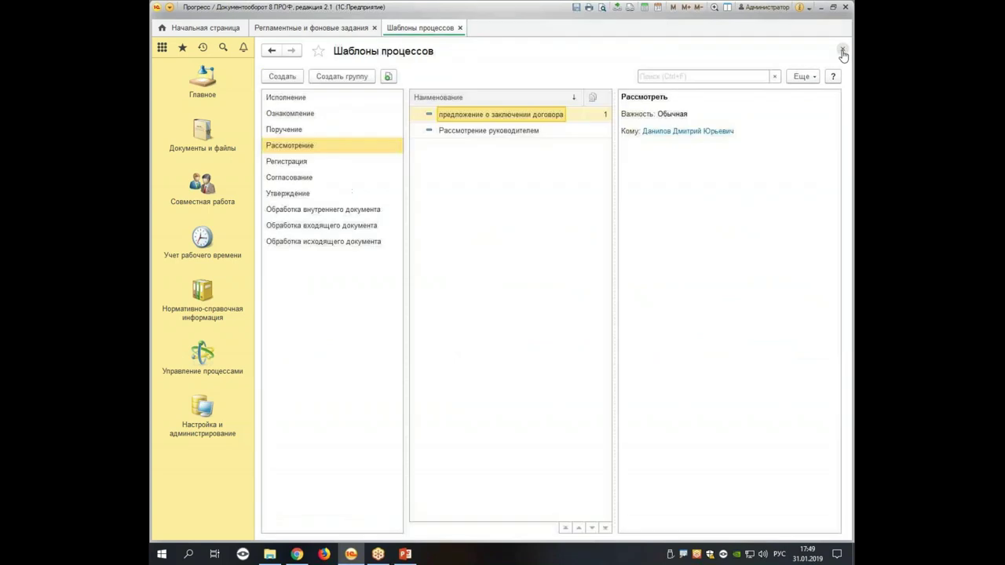
# Begin another document-kind assignment for the template "предложение о заключении договора", prohibiting changes to processes created from it
pyautogui.doubleClick(481, 117)
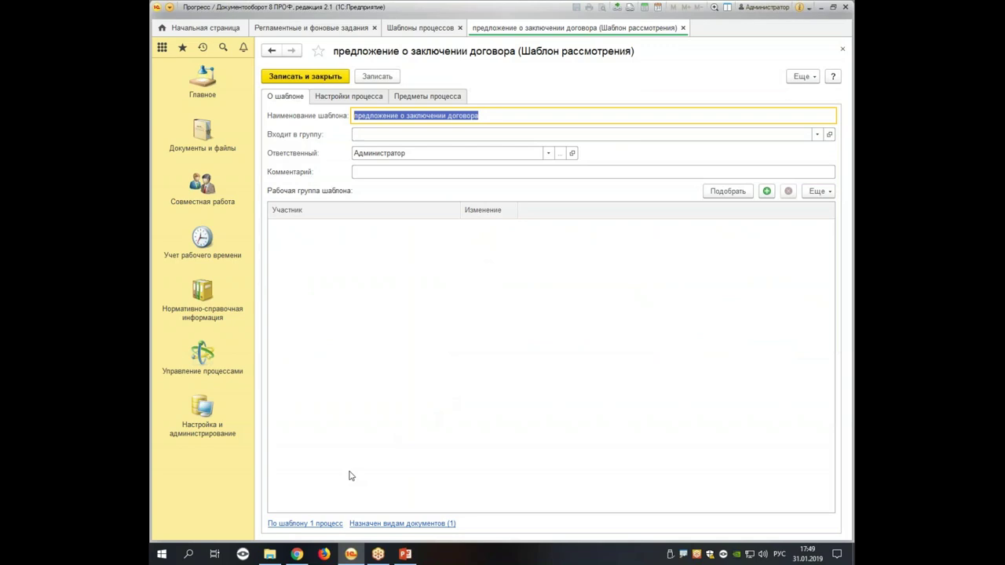
pyautogui.click(404, 524)
pyautogui.click(283, 73)
pyautogui.click(269, 133)
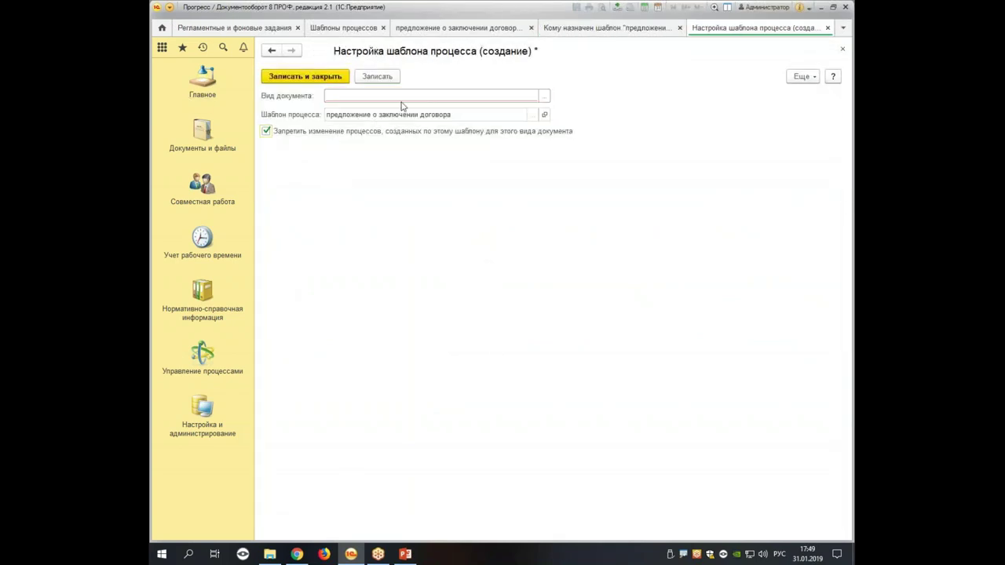
# Set the assignment's document kind to the incoming kind Заявление
pyautogui.click(544, 96)
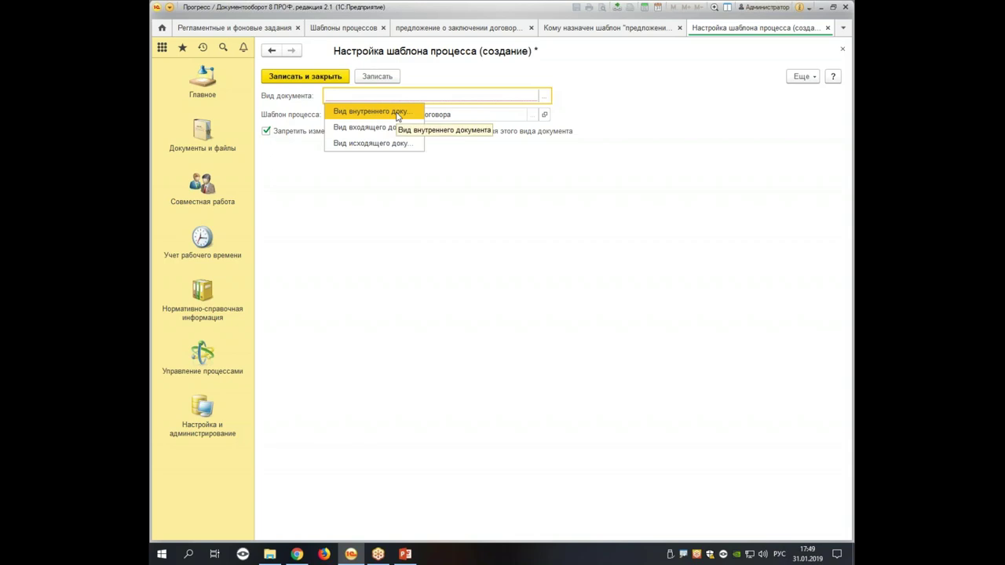
pyautogui.click(370, 127)
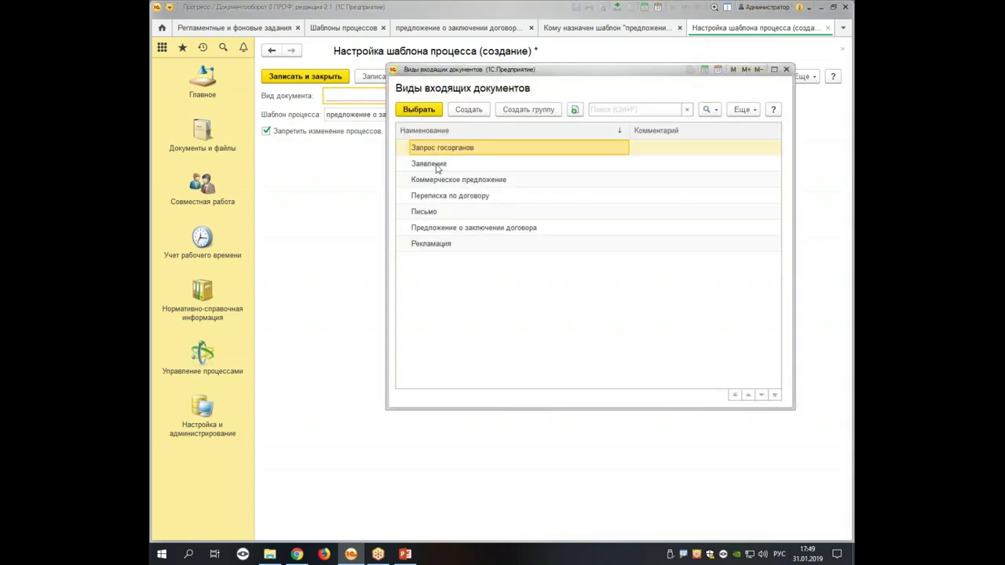
pyautogui.click(437, 165)
pyautogui.doubleClick(453, 166)
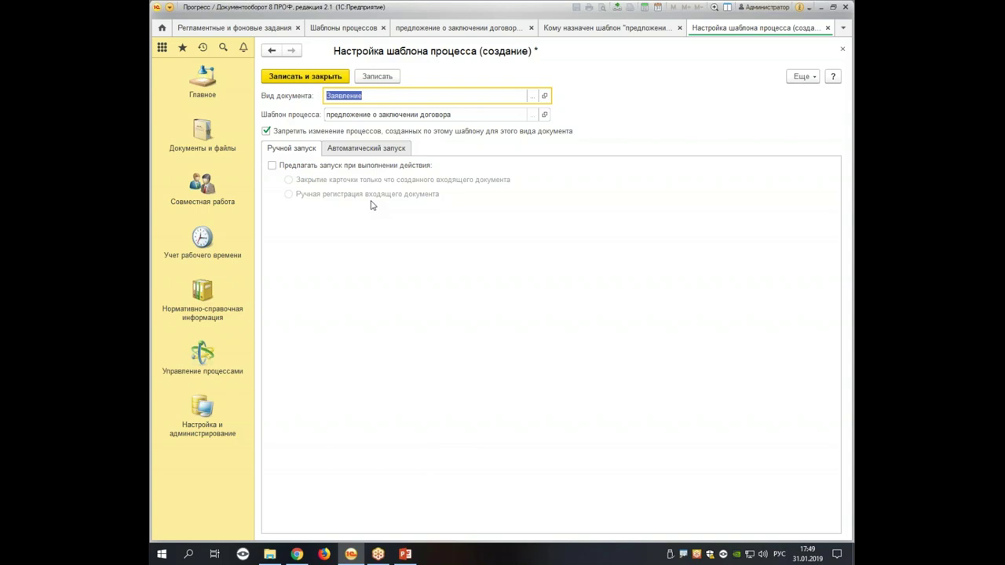
# Discard the unsaved template assignment and close the assignment list and the review template
pyautogui.click(843, 48)
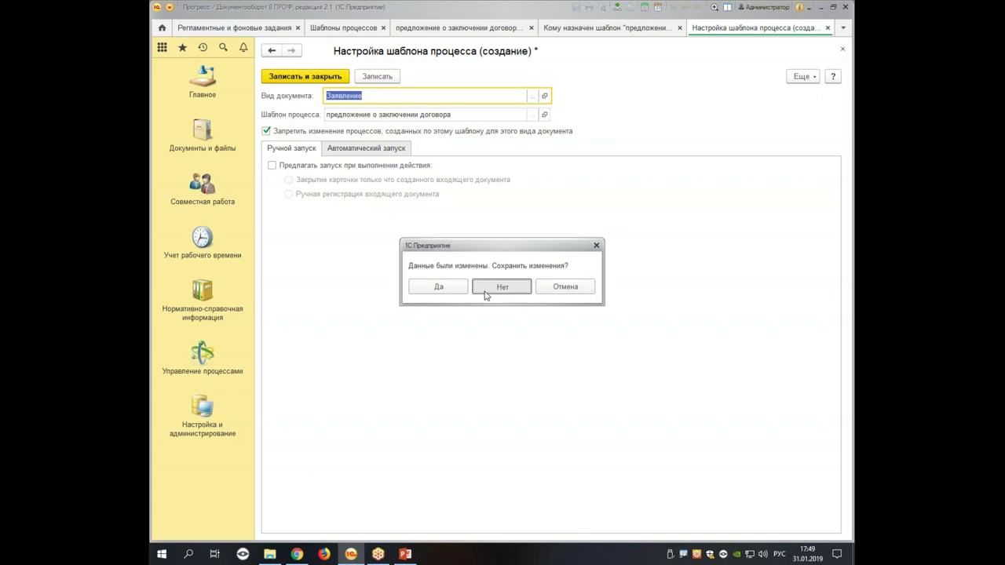
pyautogui.click(499, 288)
pyautogui.click(842, 49)
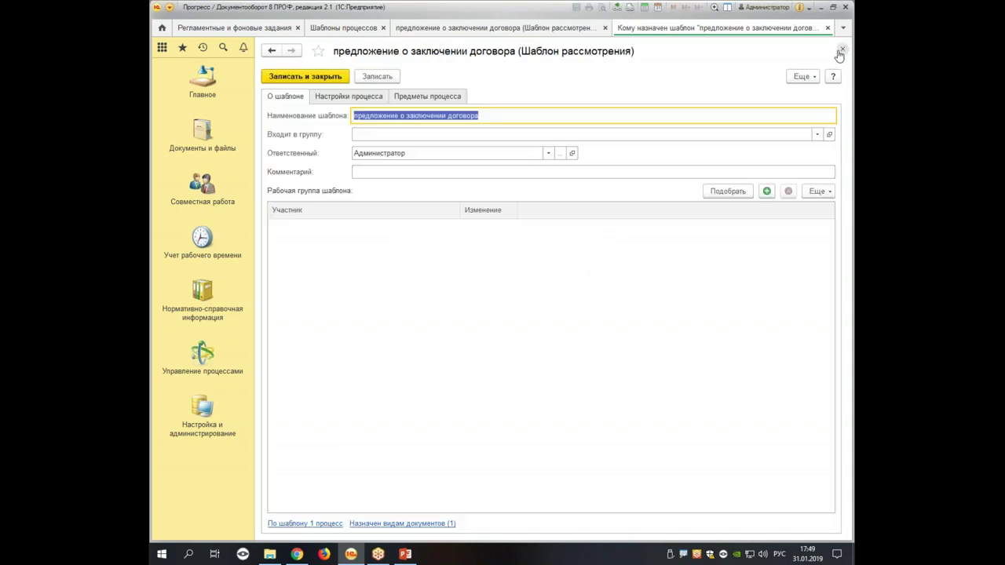
pyautogui.click(842, 49)
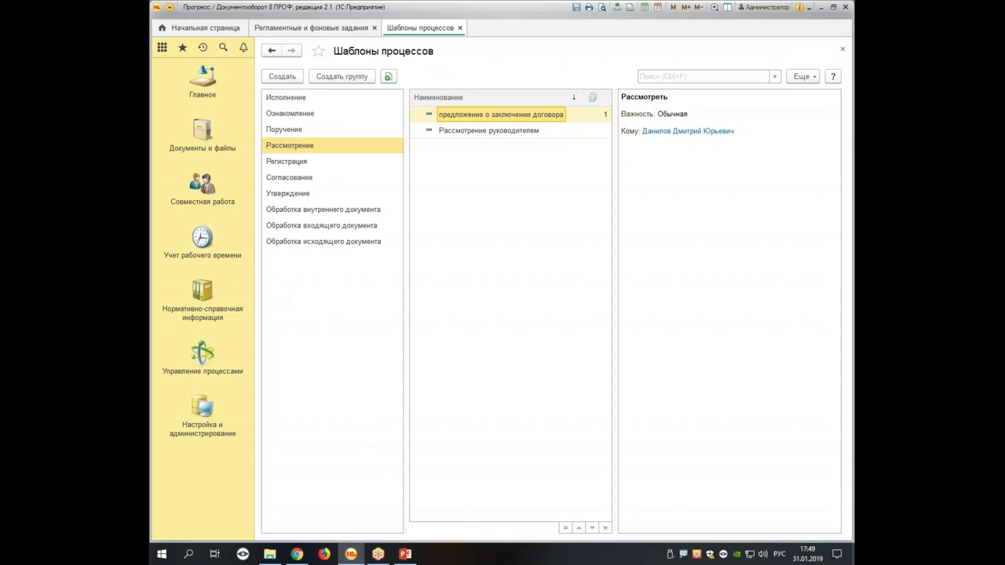
# Reopen the process templates list and look through the templates for processing internal, incoming and outgoing documents
pyautogui.click(461, 28)
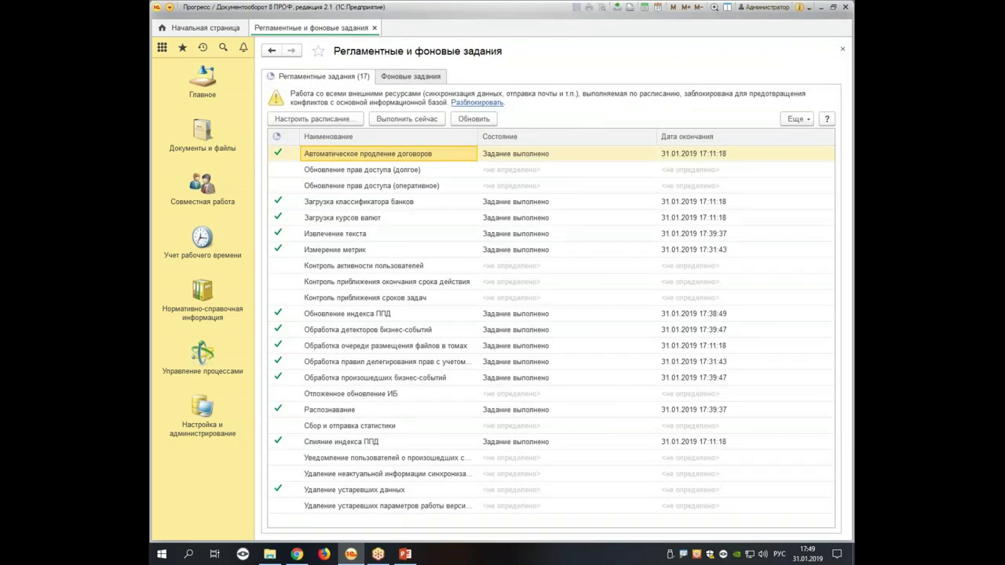
pyautogui.click(208, 360)
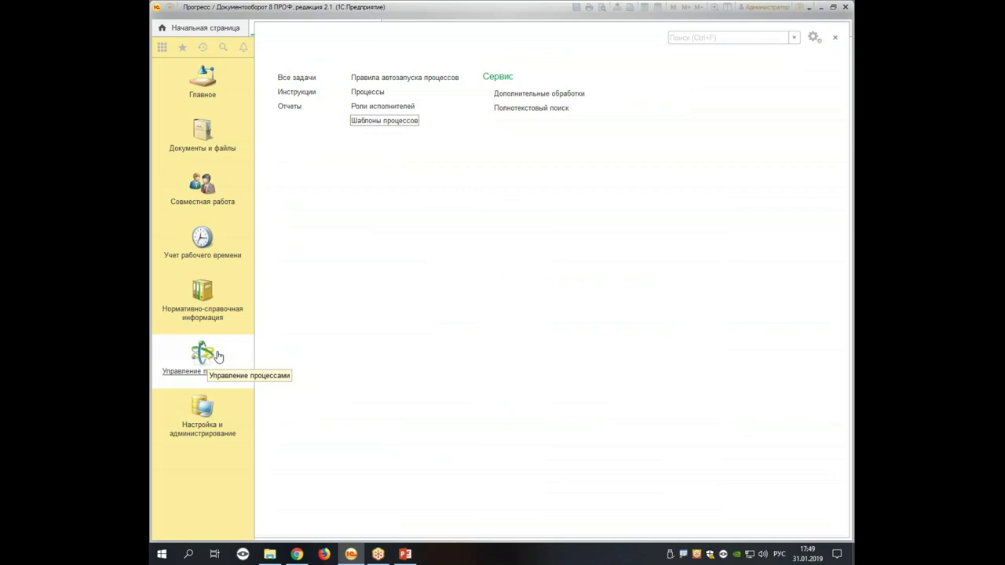
pyautogui.click(382, 120)
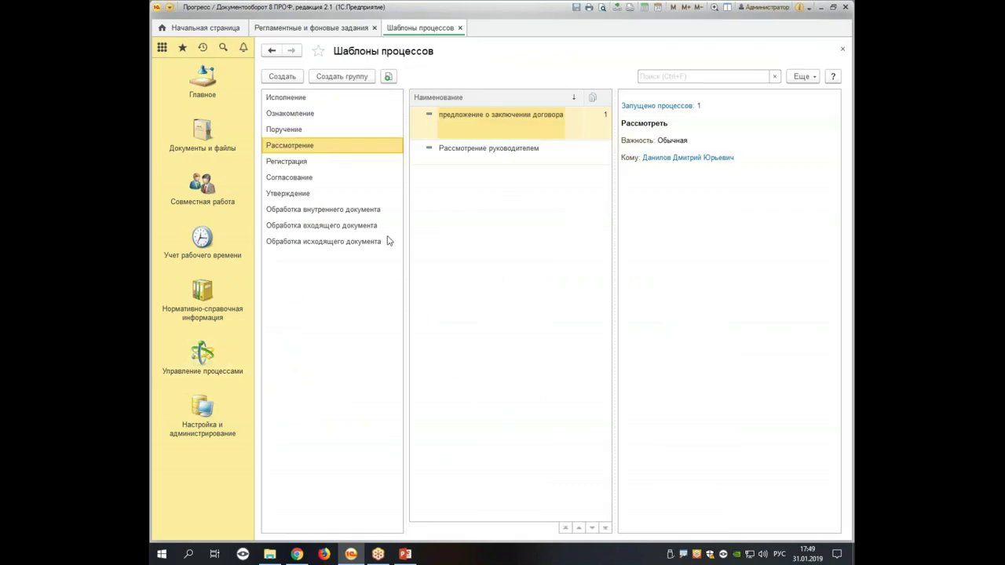
pyautogui.click(314, 210)
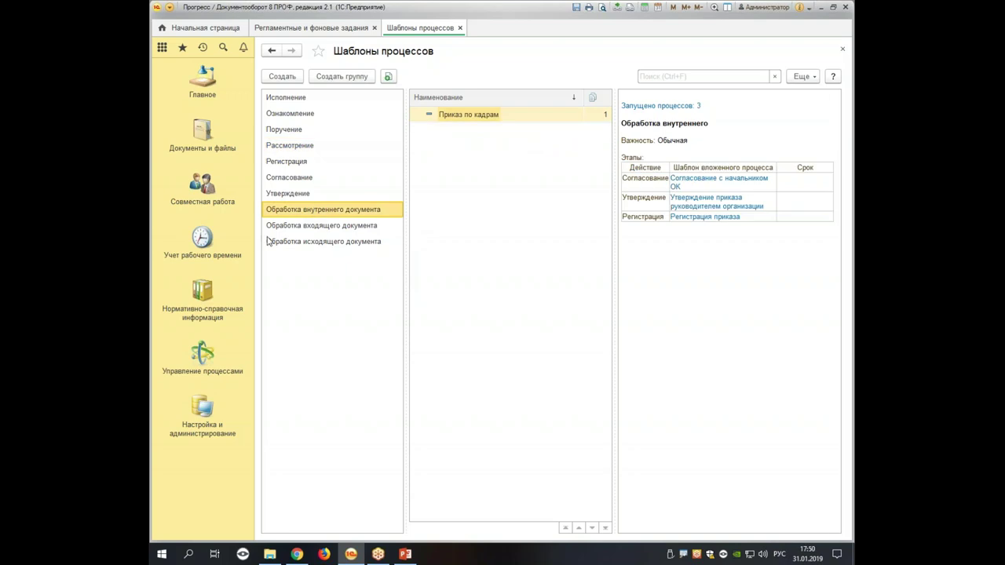
pyautogui.click(339, 227)
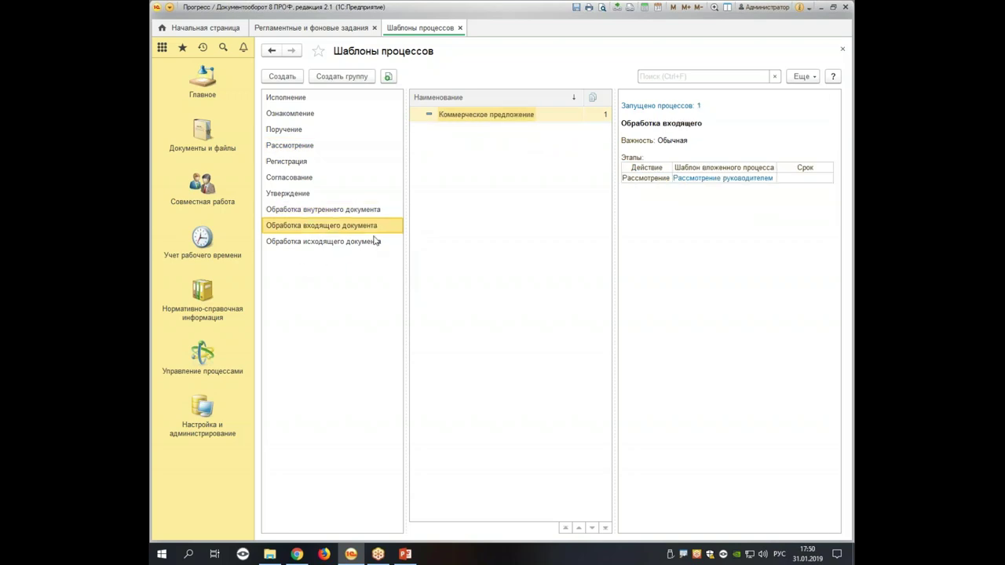
pyautogui.click(333, 242)
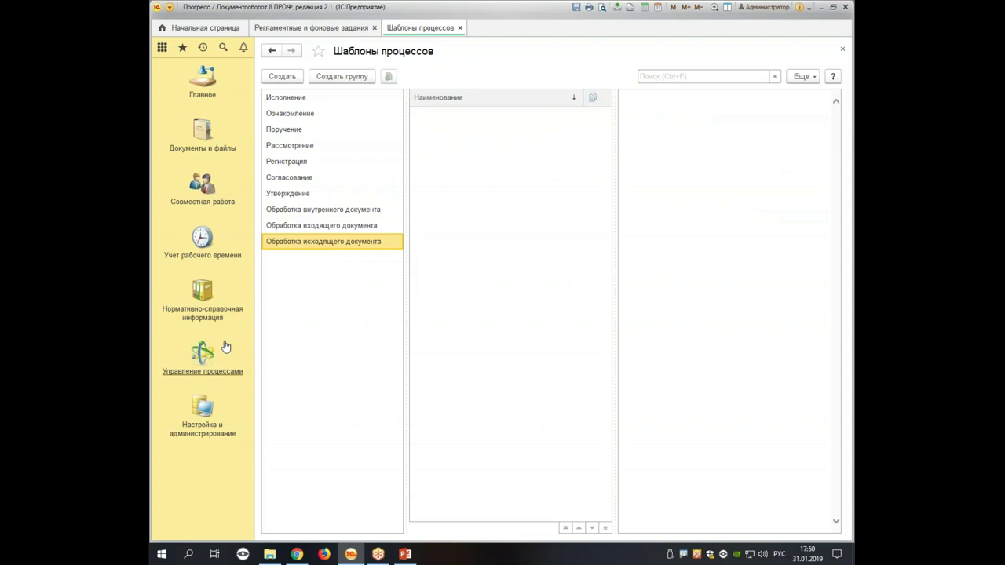
# Examine the general data and process settings of the internal document processing template "Приказ по кадрам", and close it
pyautogui.click(341, 212)
pyautogui.click(480, 115)
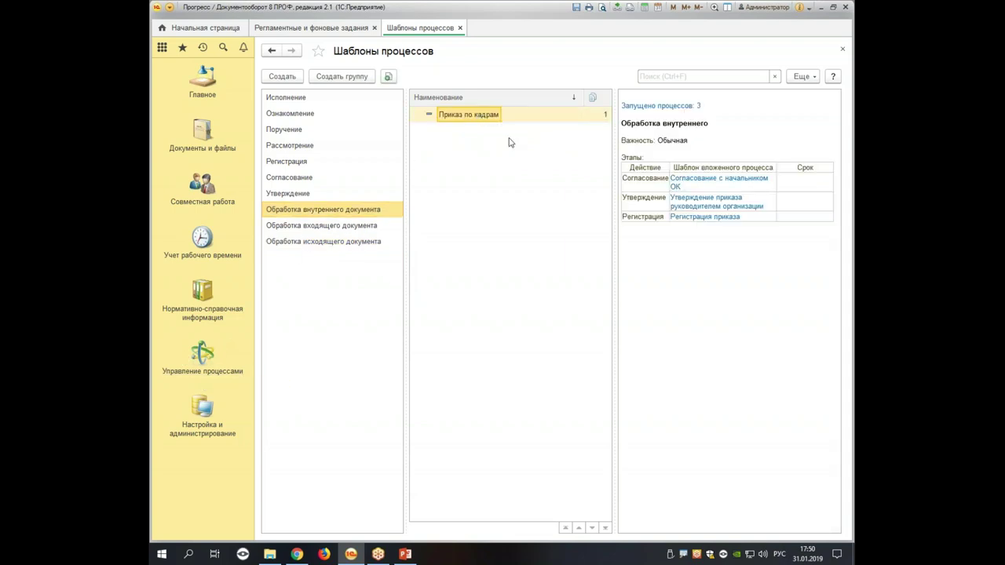
pyautogui.doubleClick(471, 118)
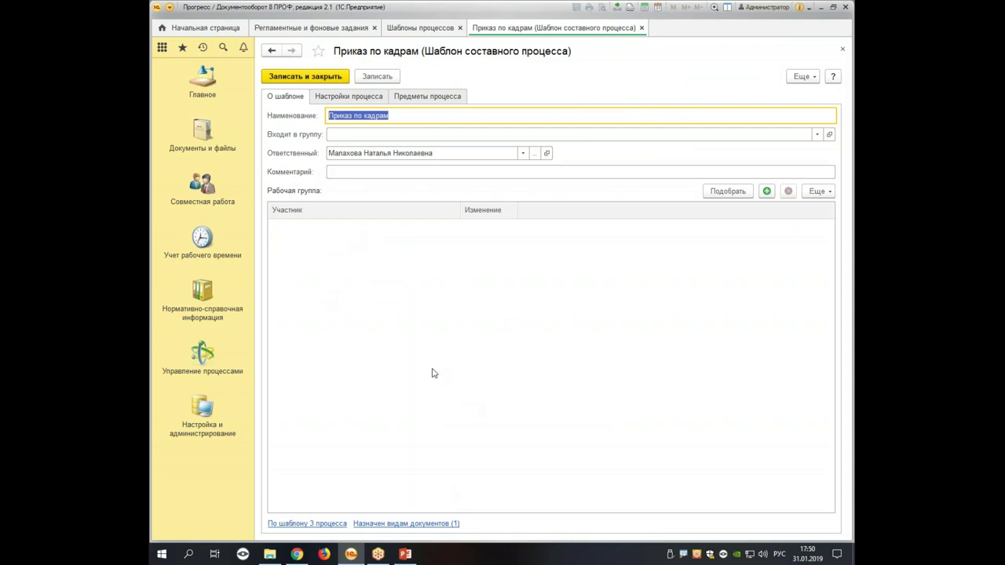
pyautogui.click(343, 96)
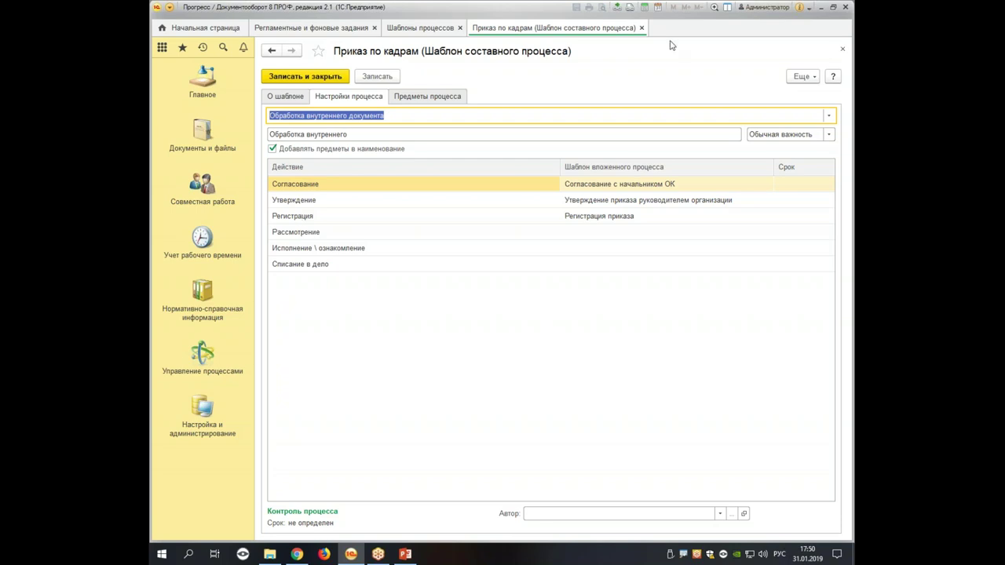
pyautogui.click(643, 28)
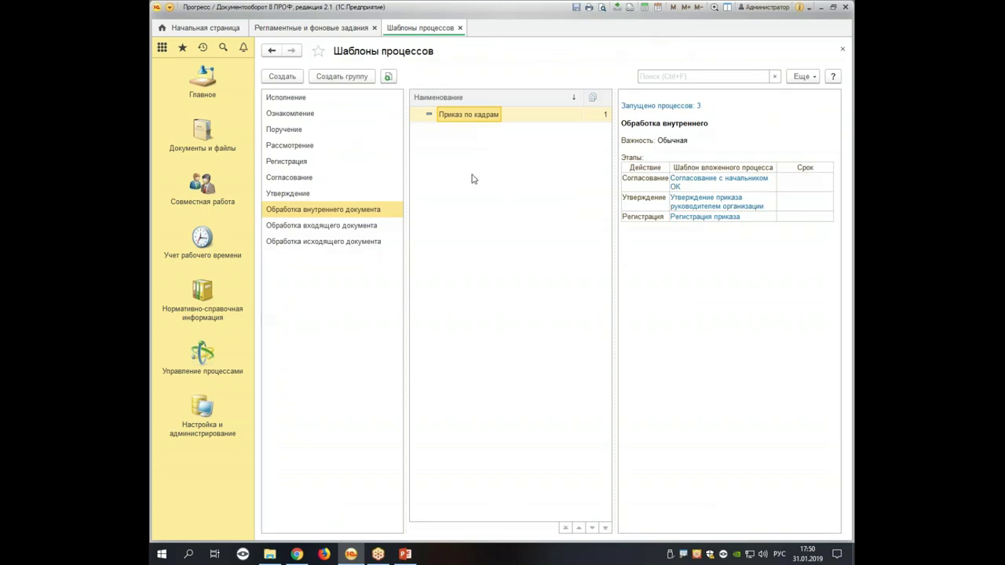
# View the stages offered in a new "Обработка внутреннего документа" template and close it without saving
pyautogui.click(282, 76)
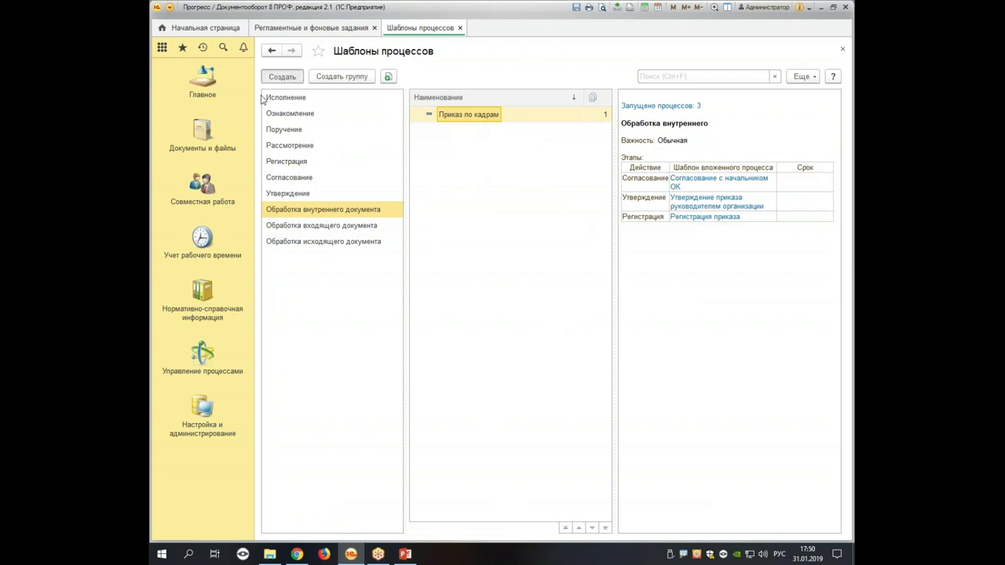
pyautogui.click(366, 97)
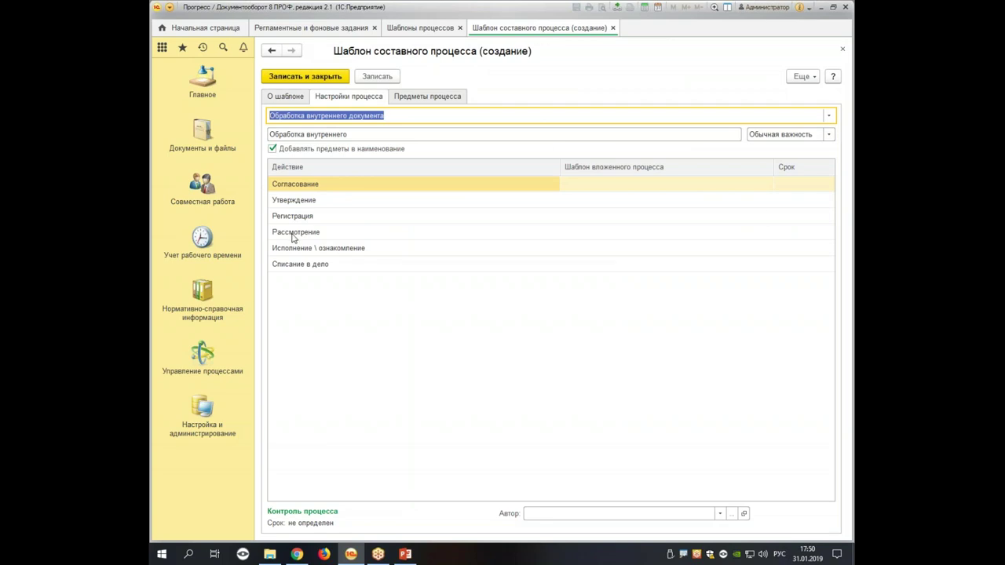
pyautogui.click(613, 28)
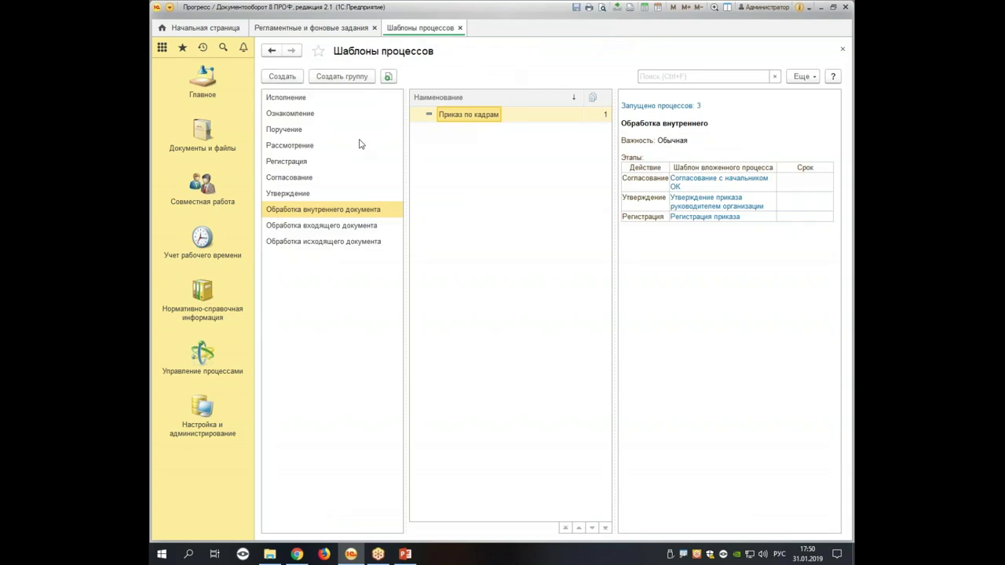
# View the stages offered in a new "Обработка входящего документа" template and close it without saving
pyautogui.click(341, 226)
pyautogui.click(282, 76)
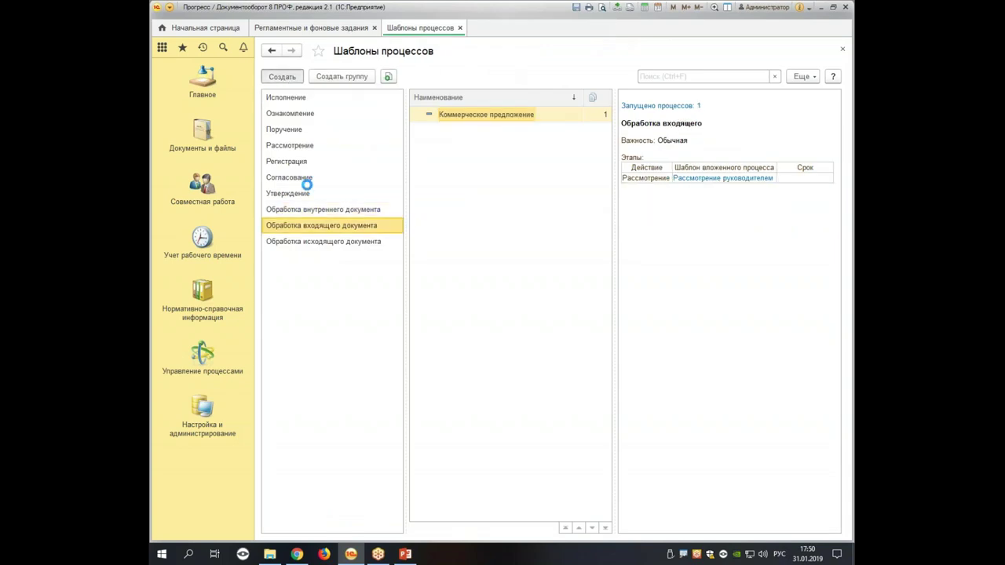
pyautogui.click(362, 101)
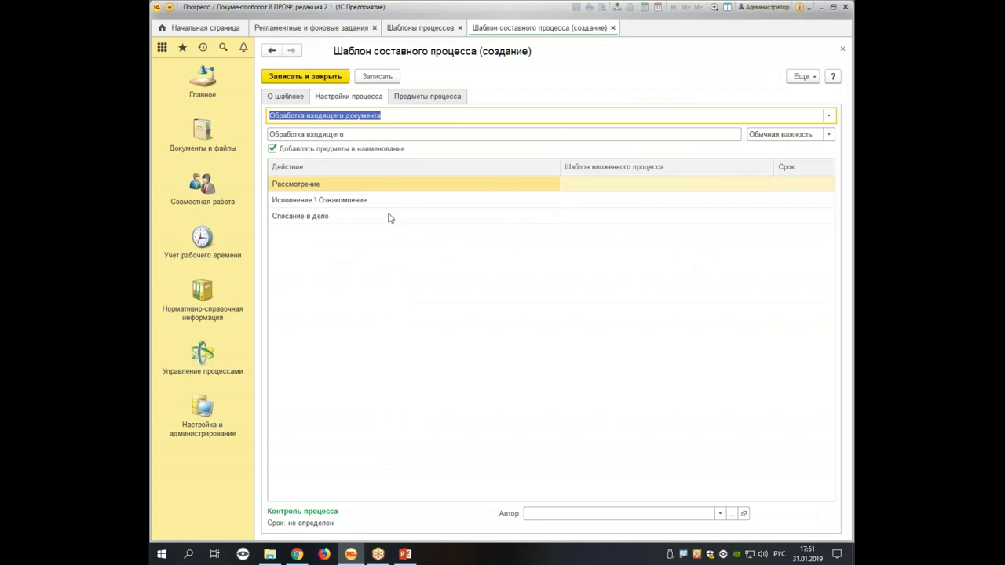
pyautogui.click(636, 189)
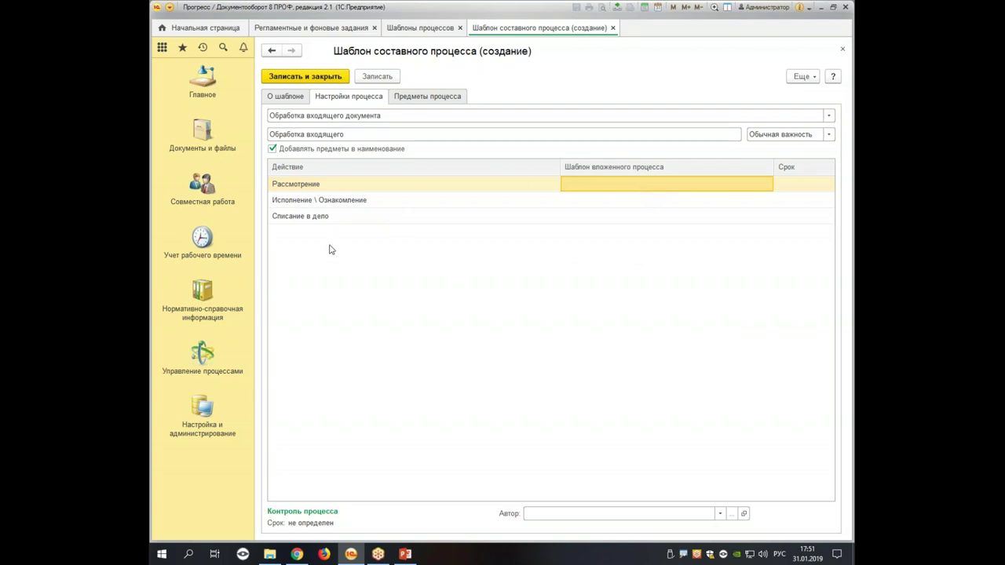
pyautogui.click(299, 203)
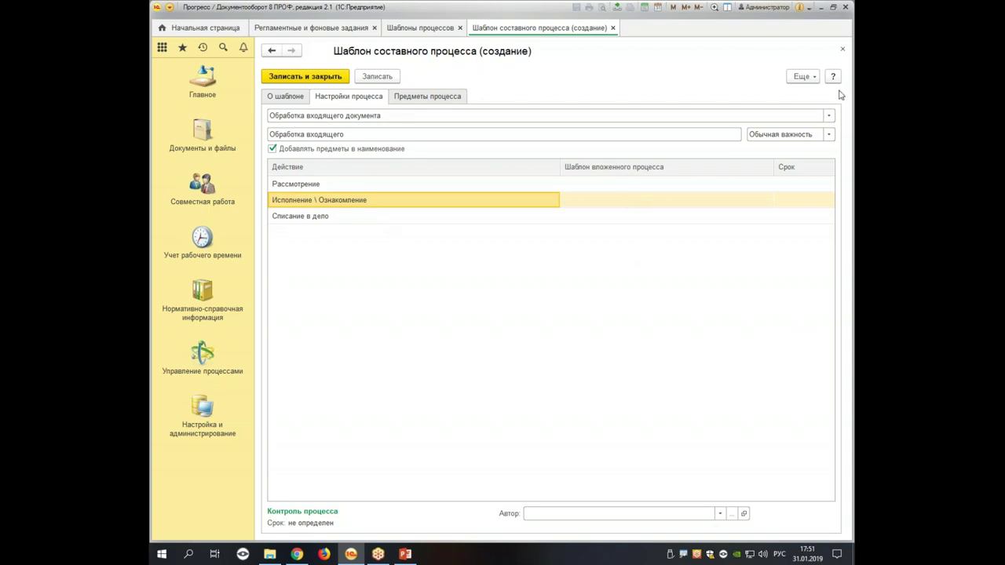
pyautogui.click(843, 48)
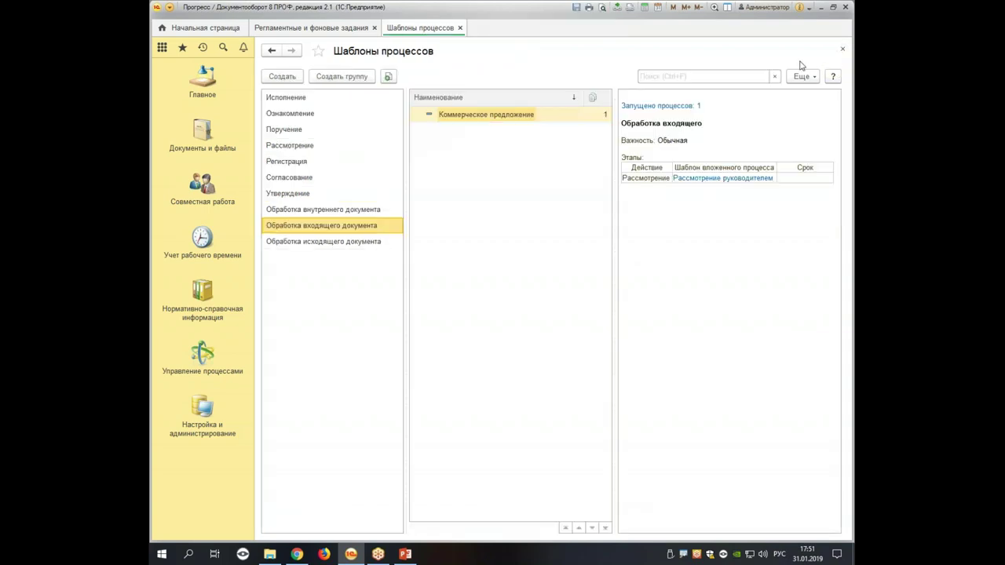
# View the stages offered in a new "Обработка исходящего документа" template and close it without saving
pyautogui.click(320, 245)
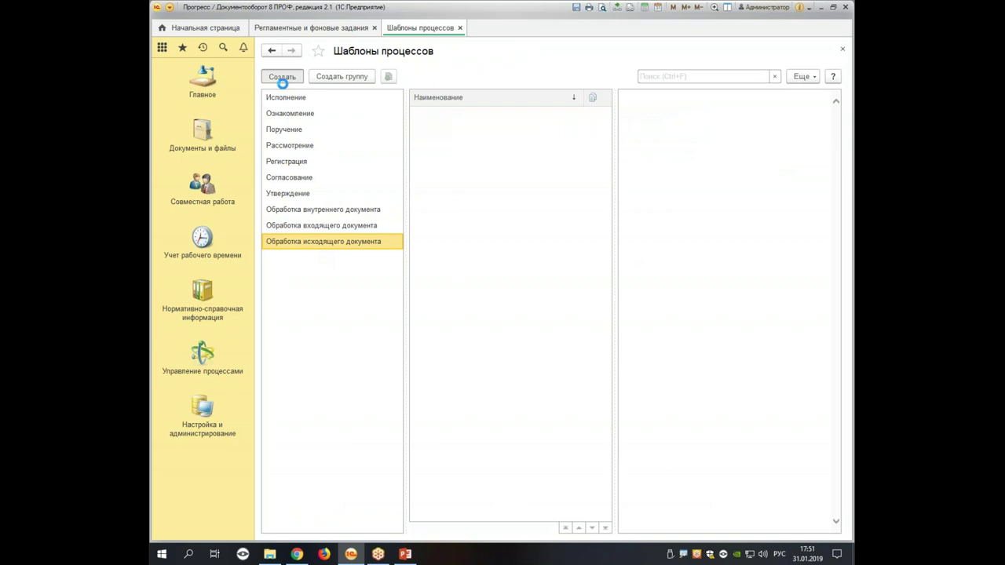
pyautogui.click(283, 77)
pyautogui.click(349, 96)
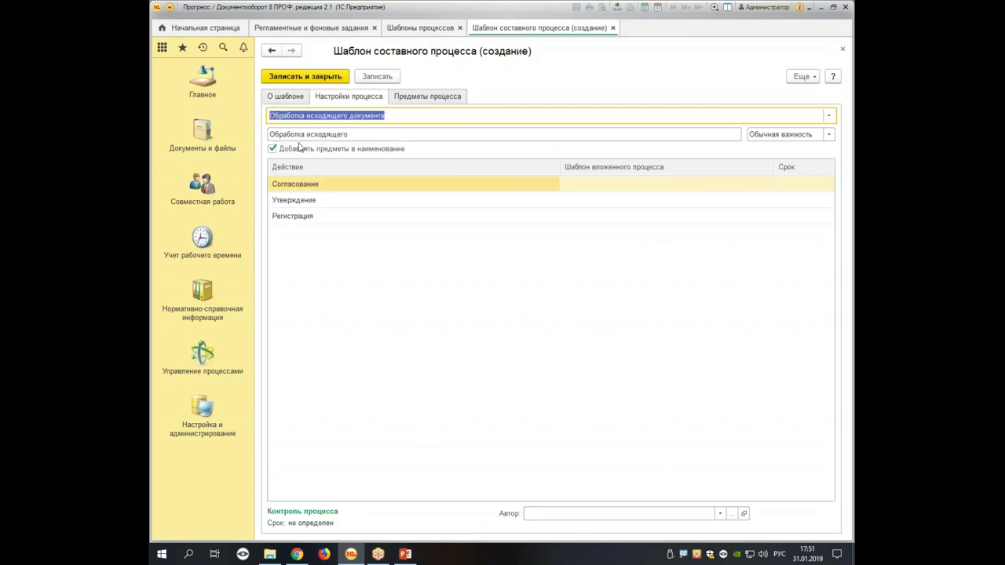
pyautogui.click(383, 203)
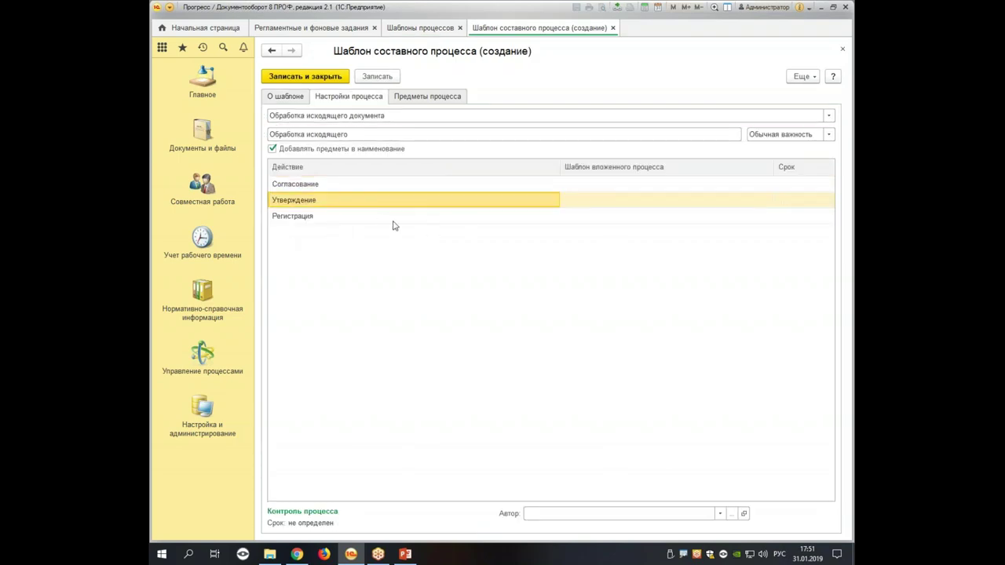
pyautogui.click(393, 220)
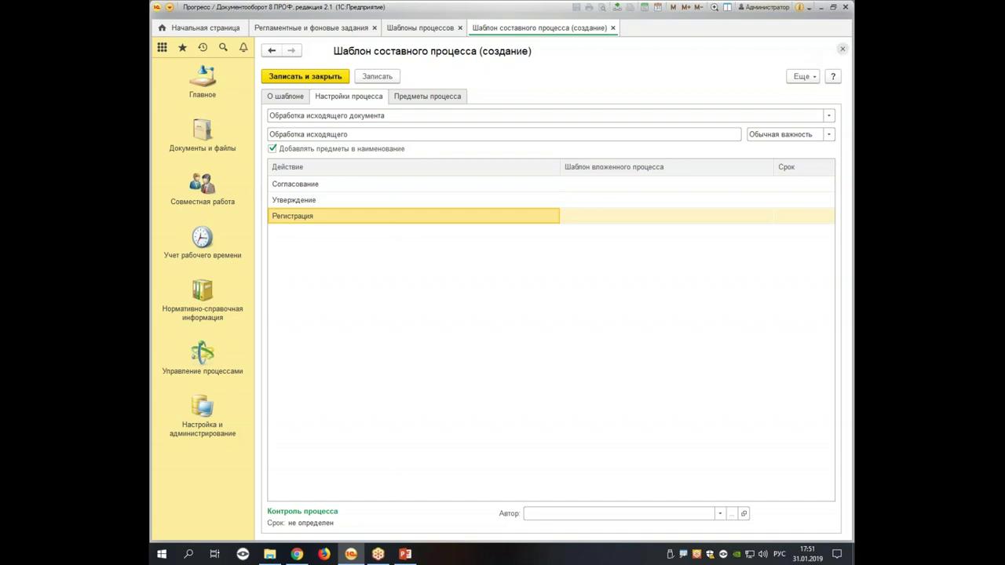
pyautogui.click(842, 50)
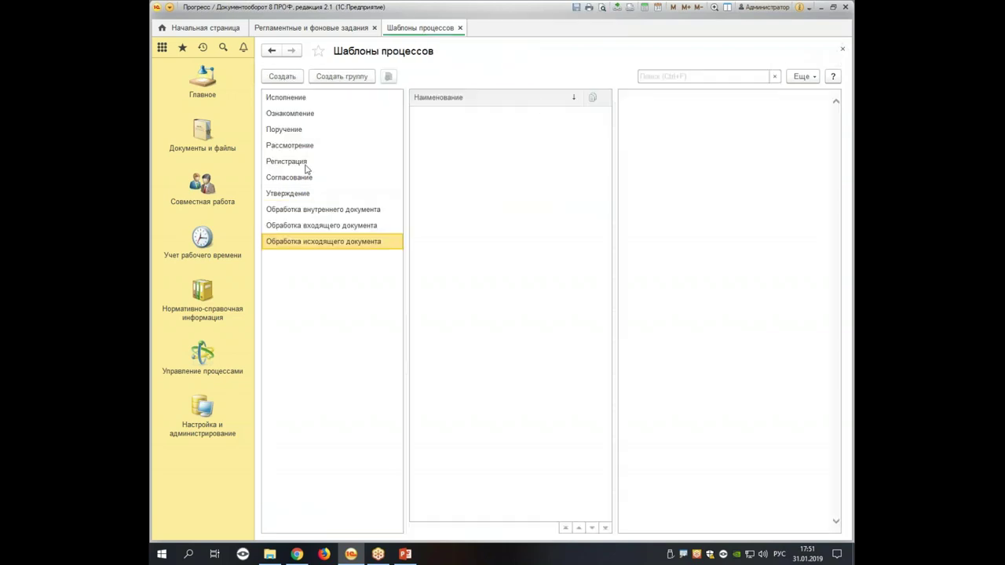
# Review which nested process templates are assigned to the stages of the "Приказ по кадрам" template, and close it
pyautogui.click(338, 213)
pyautogui.doubleClick(488, 116)
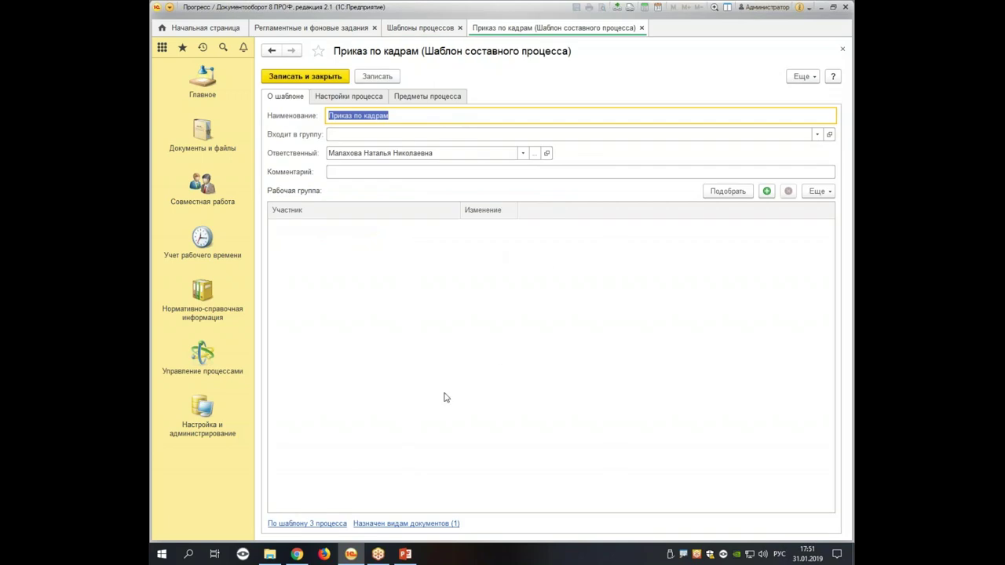
pyautogui.click(358, 97)
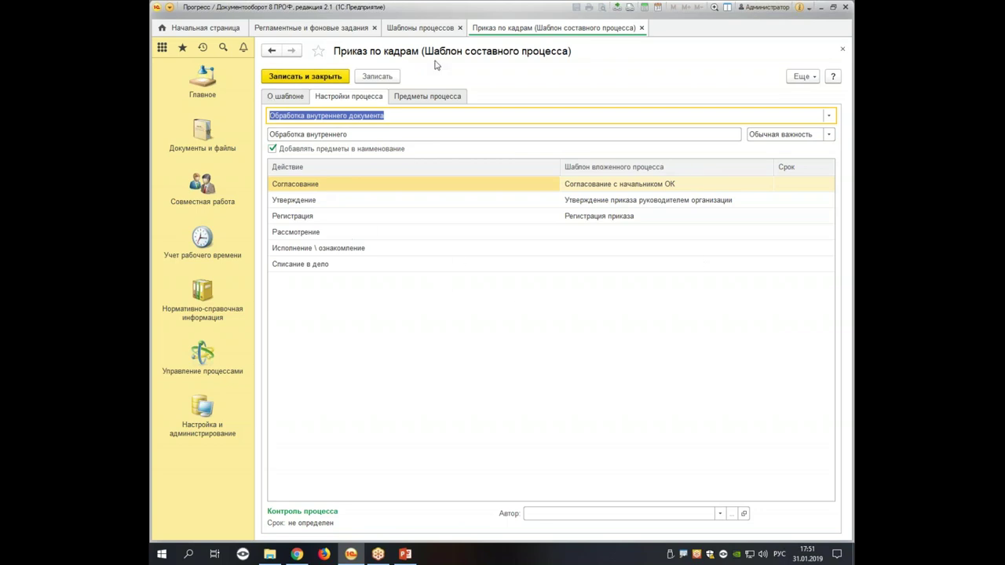
pyautogui.click(641, 27)
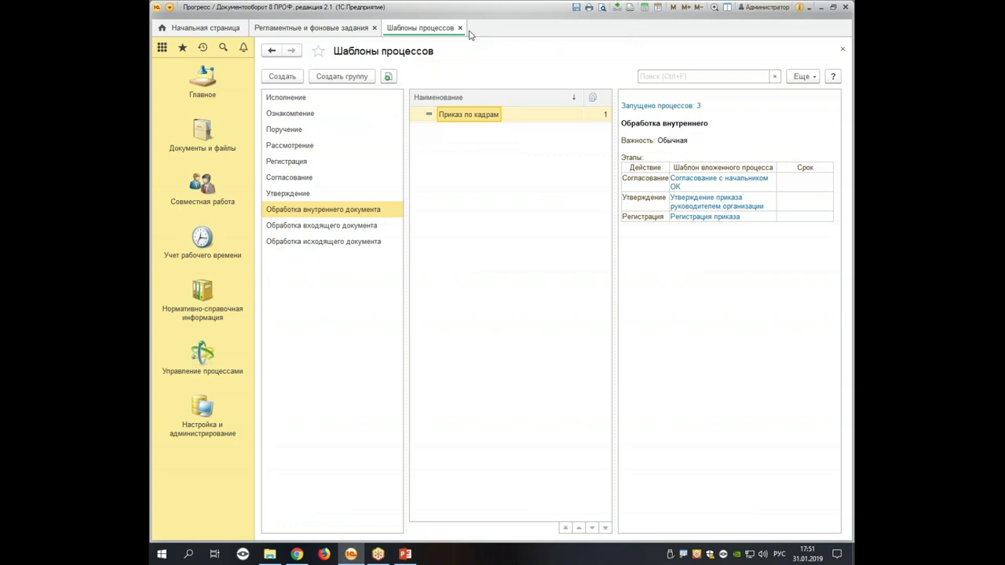
# Close the process templates and scheduled jobs lists, and open the internal documents list at the folder "Кадровые приказы"
pyautogui.click(460, 29)
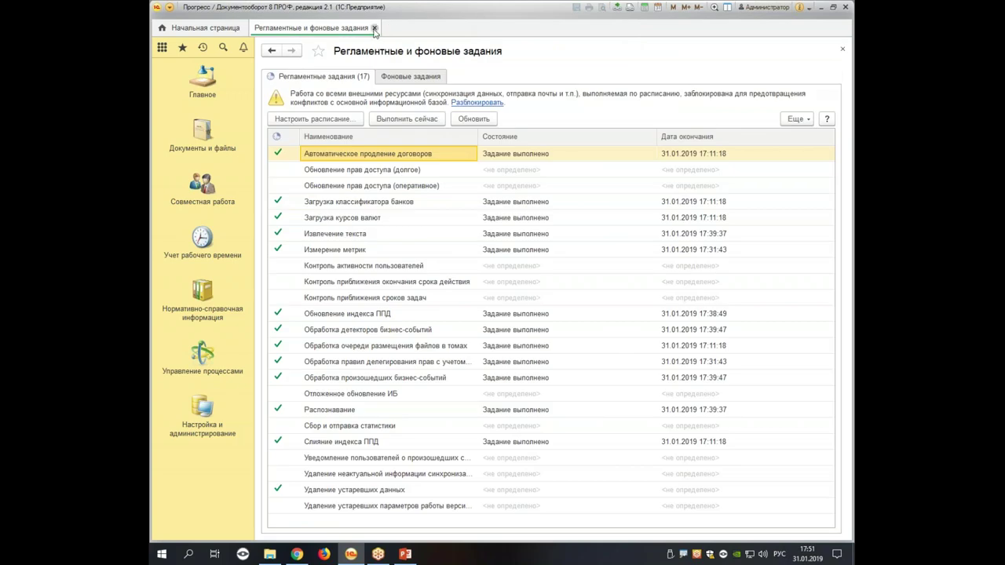
pyautogui.click(374, 28)
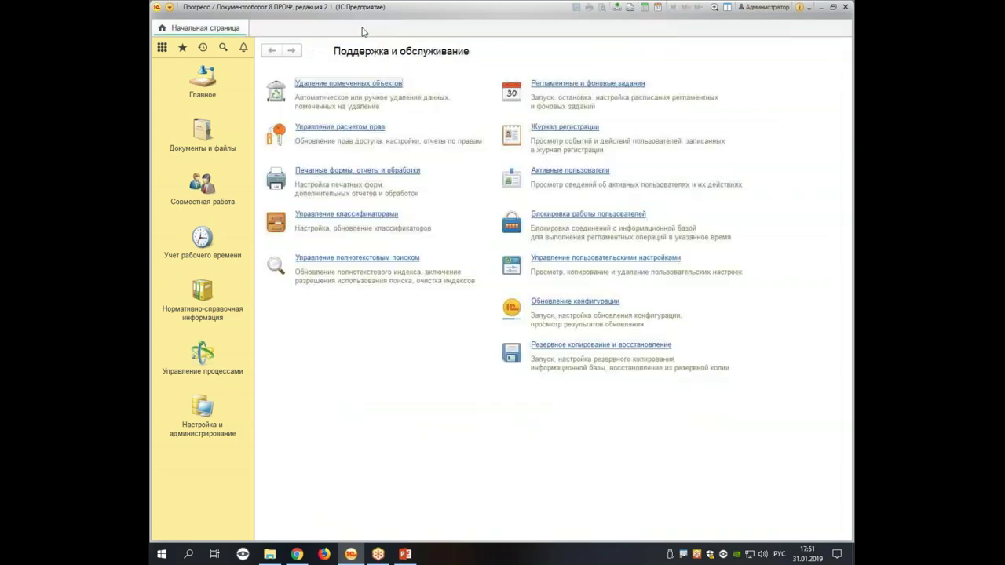
pyautogui.click(203, 358)
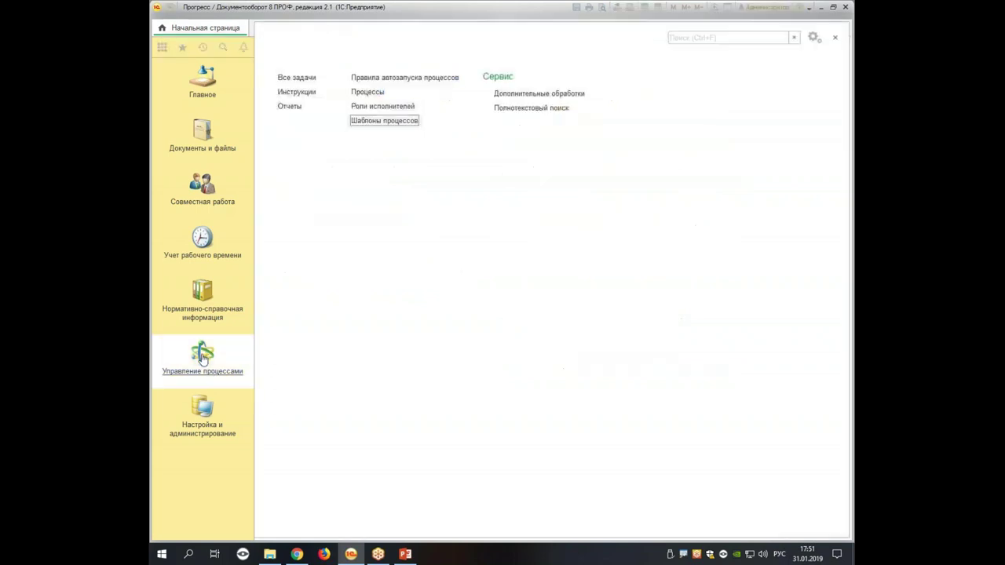
pyautogui.click(201, 135)
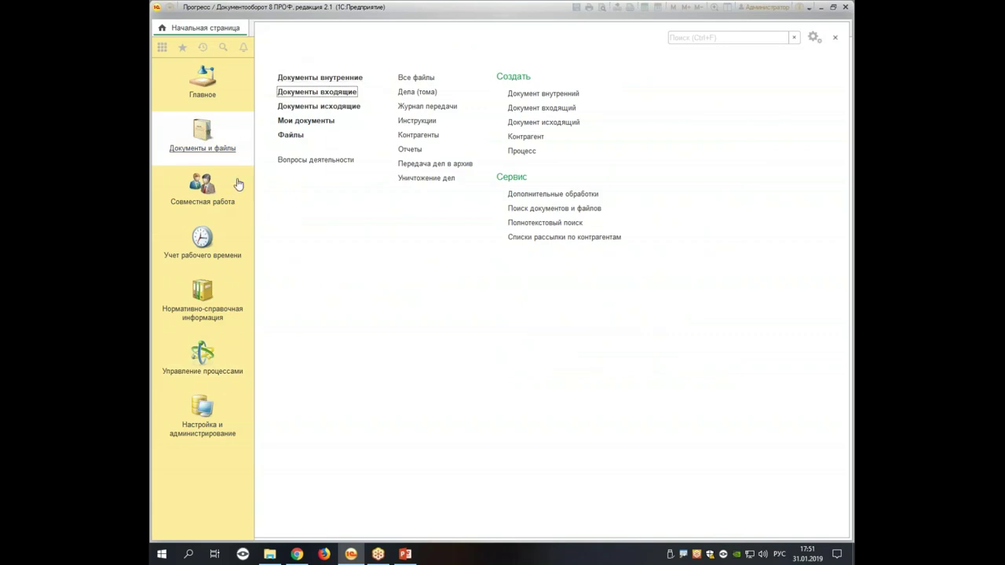
pyautogui.click(336, 77)
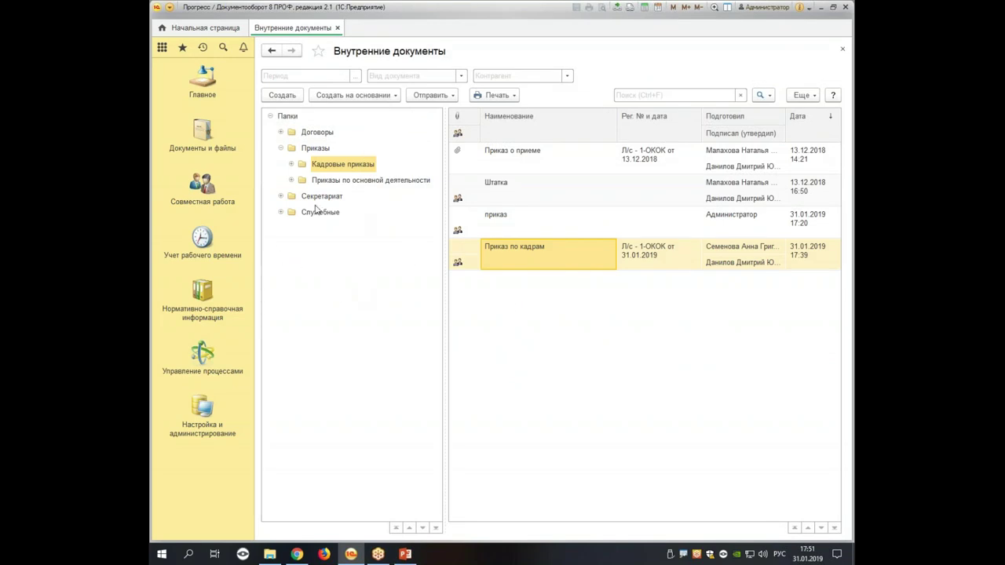
pyautogui.click(351, 180)
pyautogui.click(333, 166)
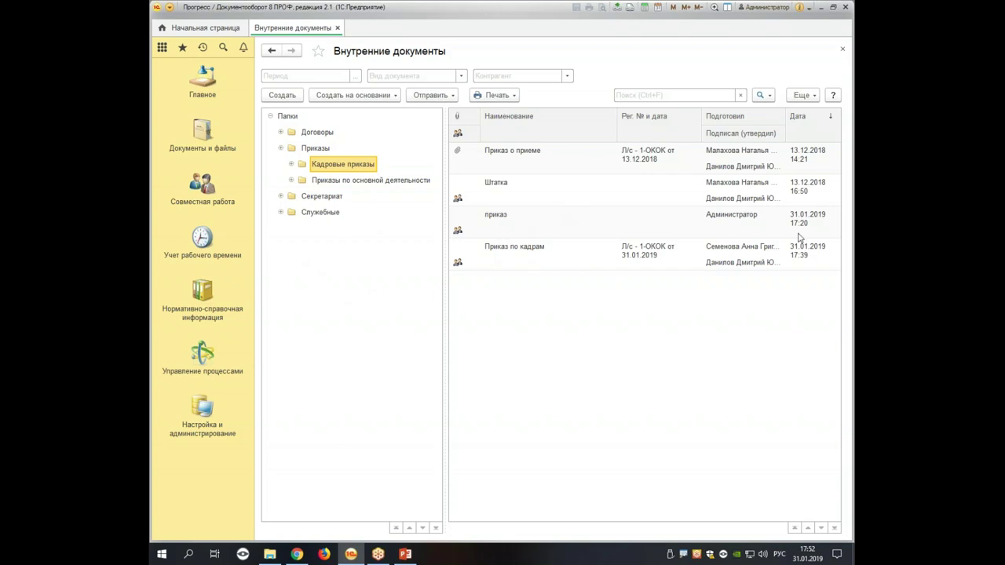
# Open the internal document "приказ" dated 31.01.2019 17:20 and display its processes and tasks
pyautogui.click(809, 227)
pyautogui.click(511, 232)
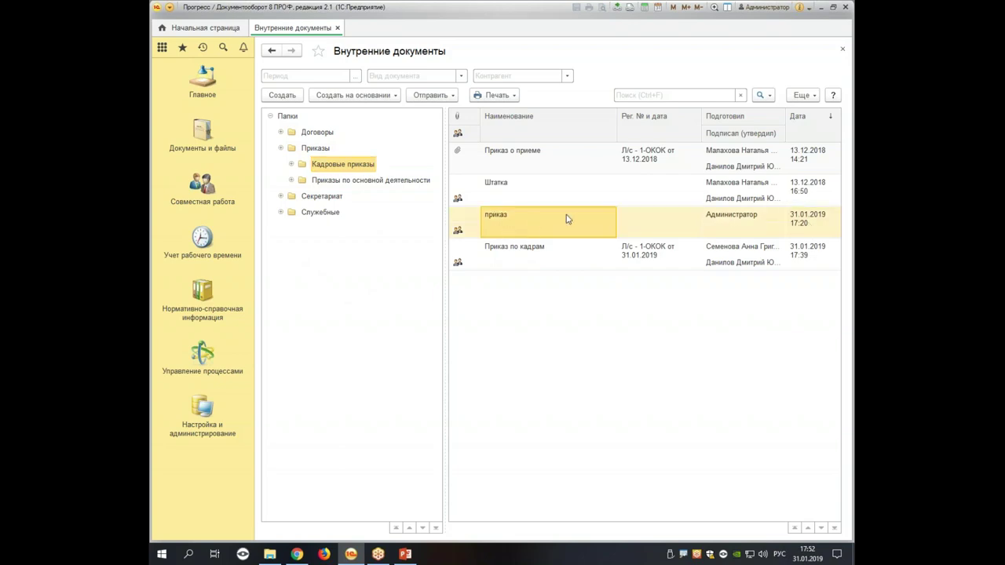
pyautogui.doubleClick(540, 219)
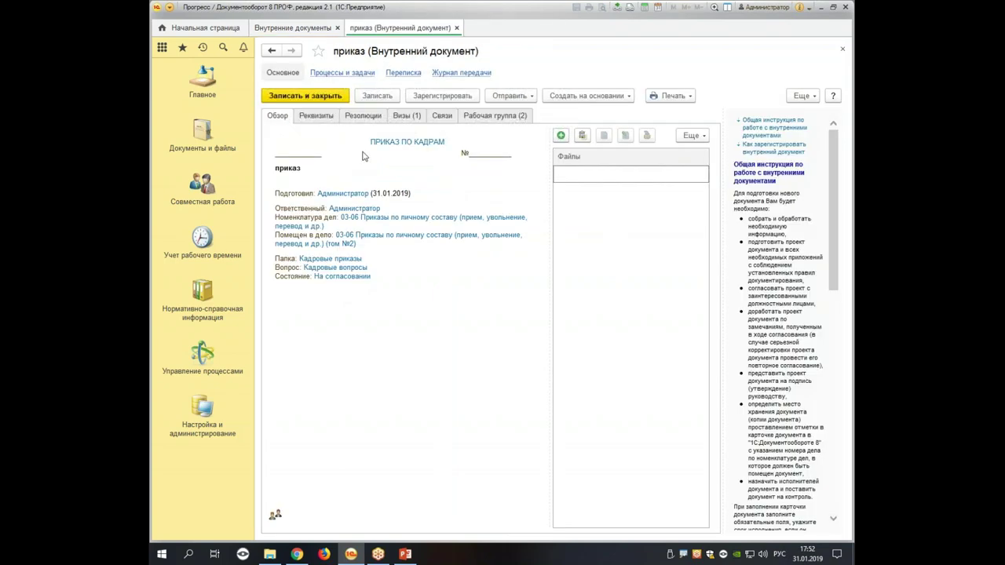
pyautogui.click(331, 73)
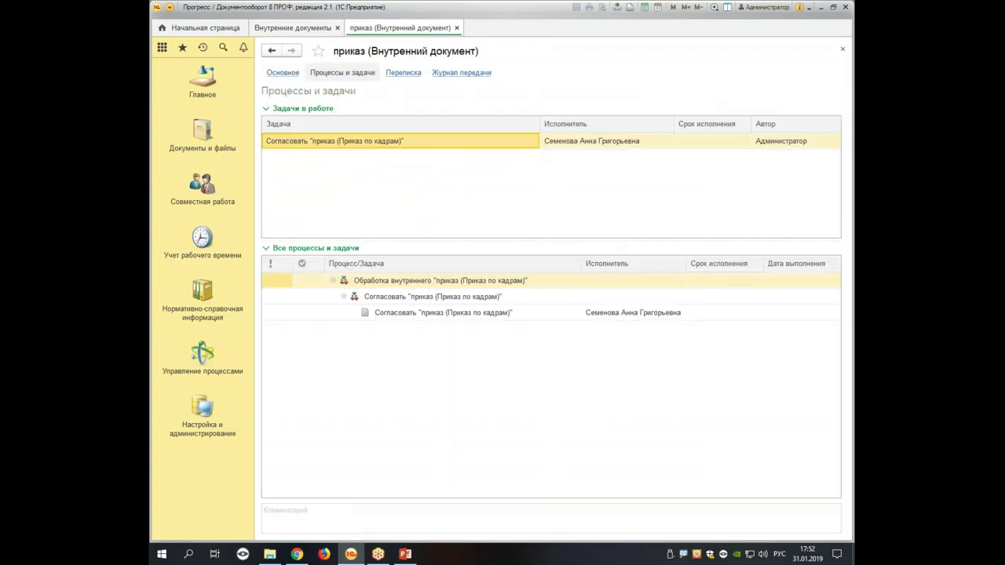
# Review the personnel order's overview and requisites, and return to its processes and tasks
pyautogui.click(288, 73)
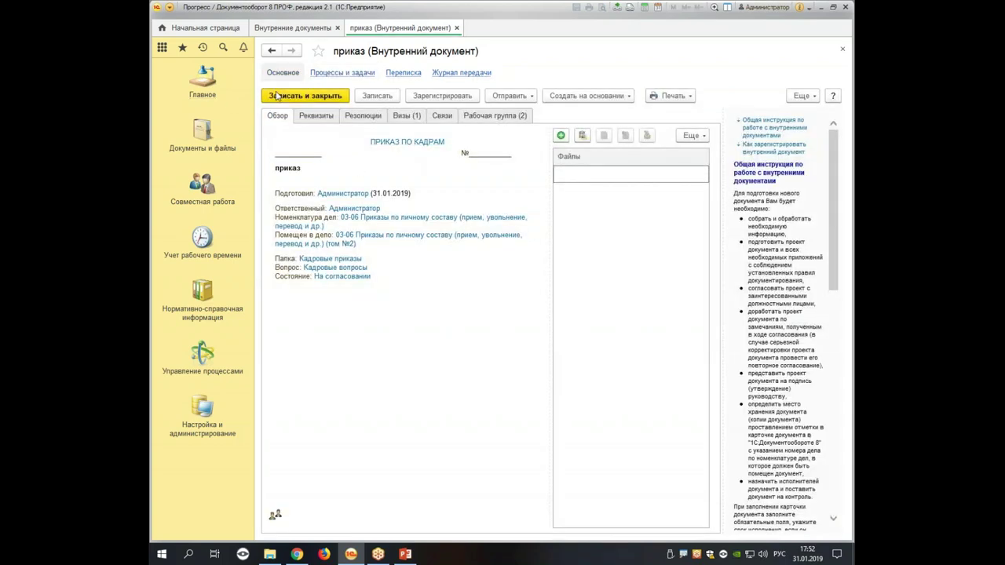
pyautogui.click(306, 118)
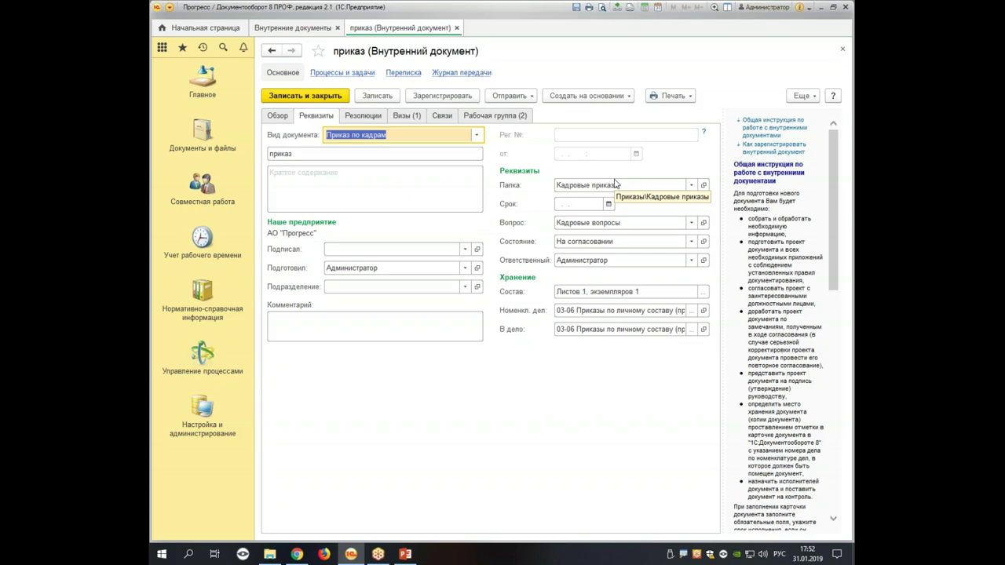
pyautogui.click(349, 71)
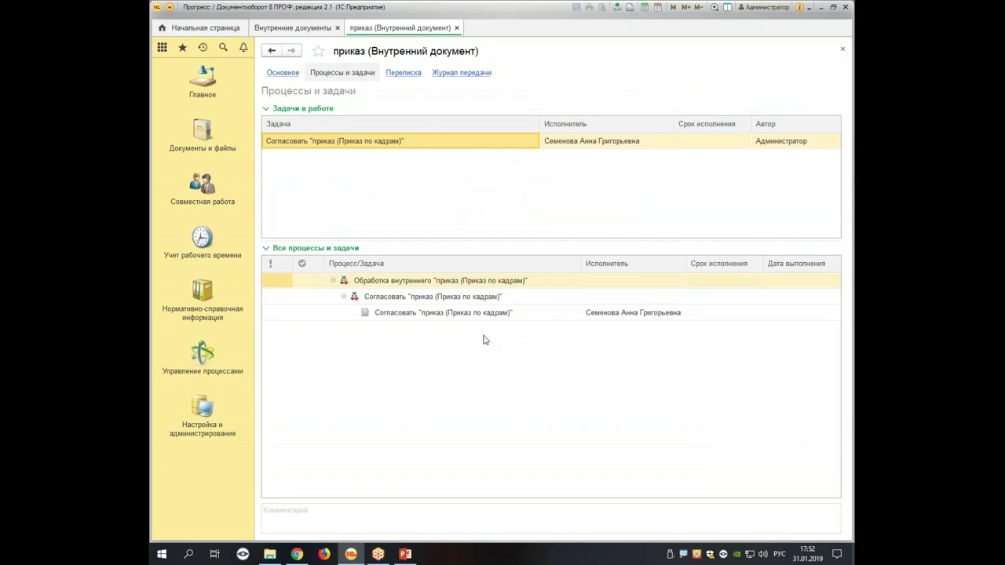
# Open the task «Согласовать "приказ (Приказ по кадрам)"» and complete it with the result «Согласовано»
pyautogui.click(464, 317)
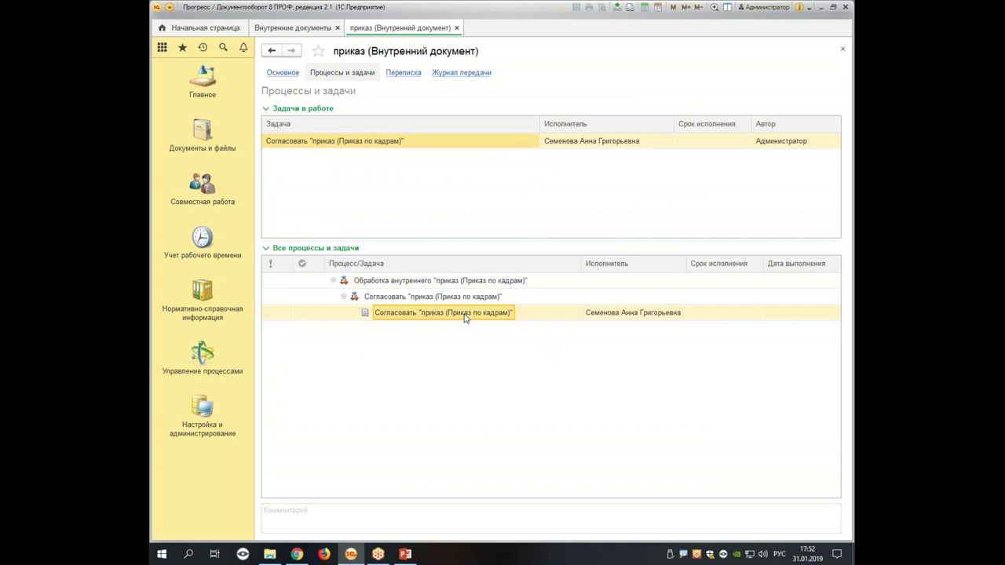
pyautogui.doubleClick(464, 317)
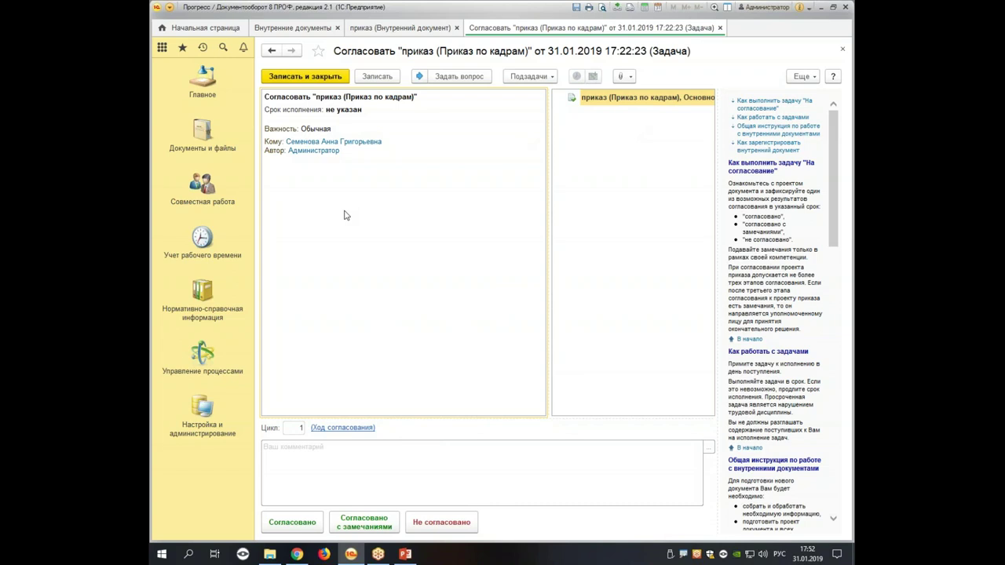
pyautogui.click(292, 526)
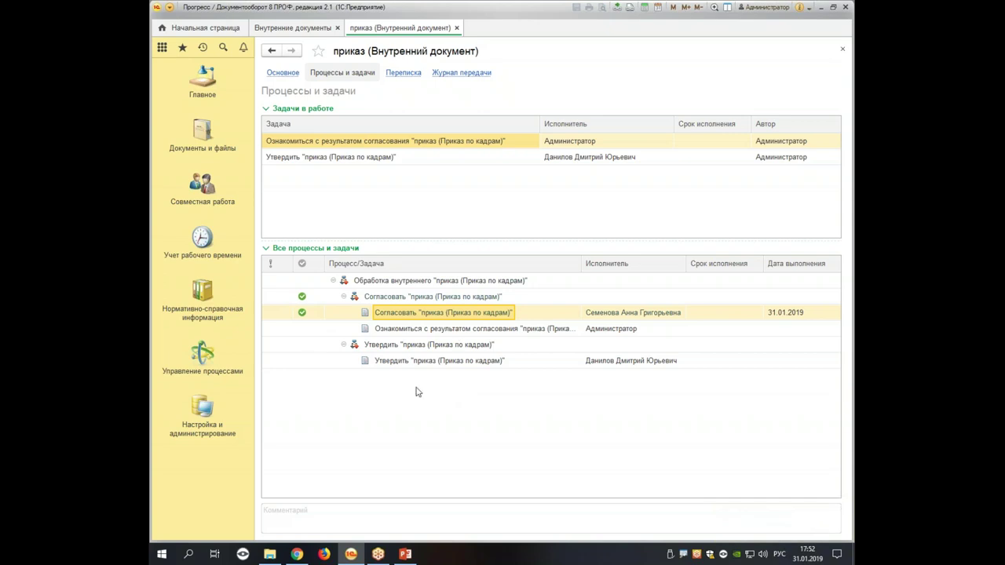
# Select the task «Утвердить "приказ (Приказ по кадрам)"» in the list of all processes and tasks
pyautogui.click(442, 363)
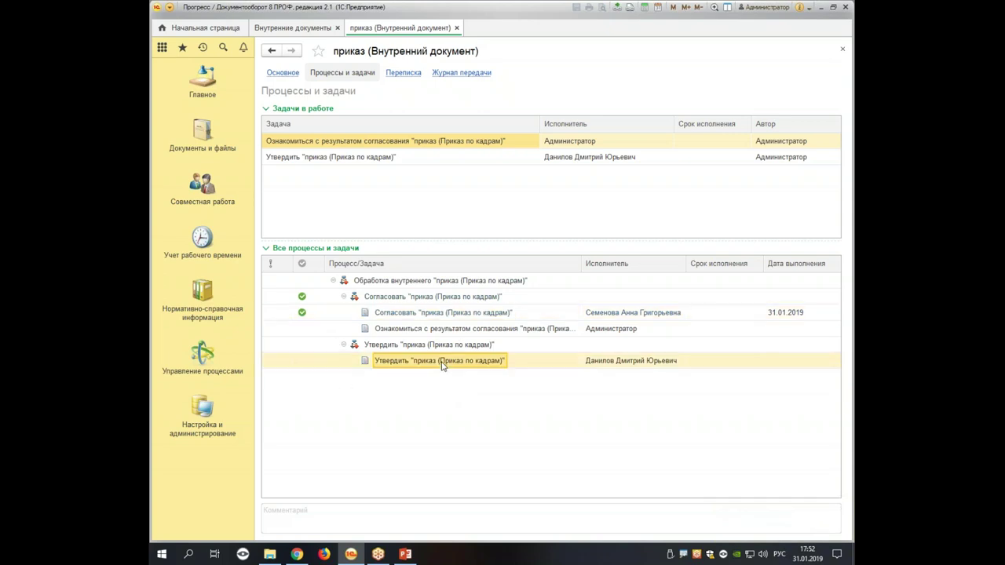
# Complete the order's approval task as "Утверждено" and its registration task with "Зарегистрировать"
pyautogui.doubleClick(442, 361)
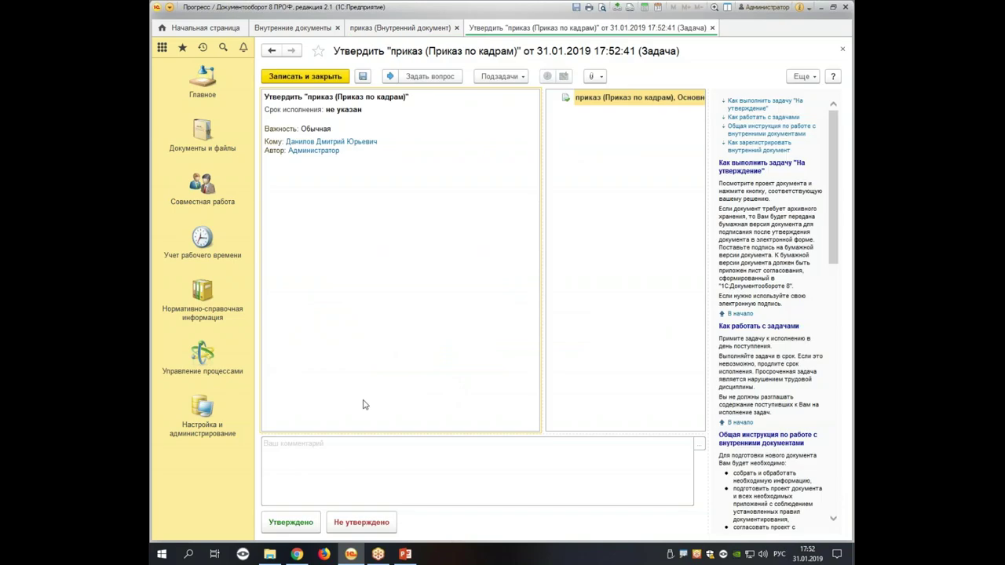
pyautogui.click(279, 524)
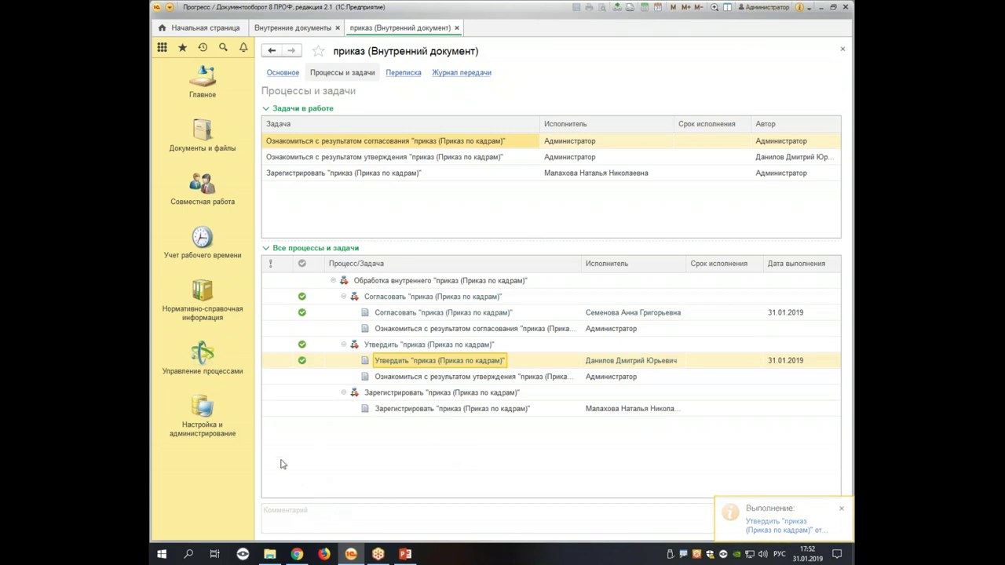
pyautogui.click(388, 416)
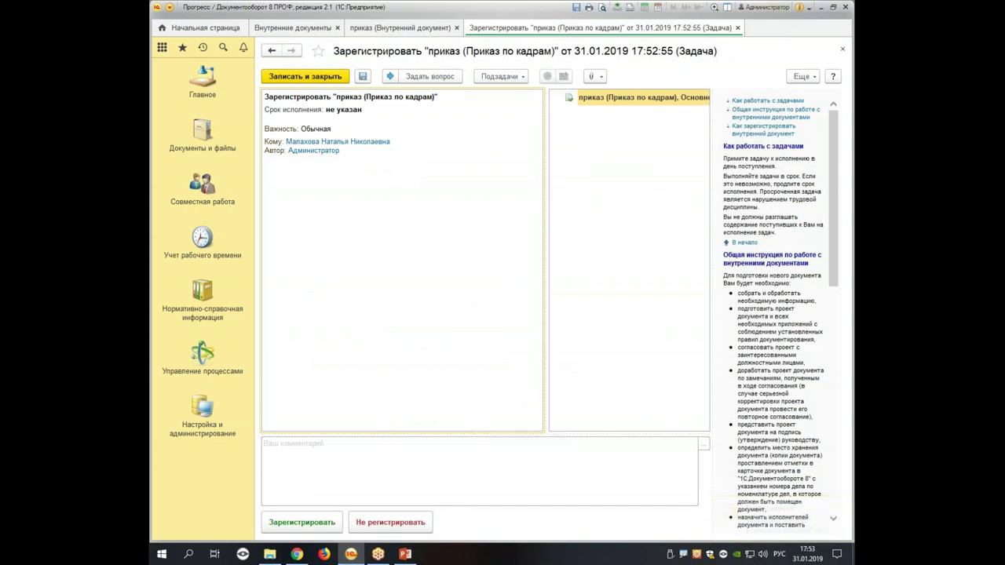
pyautogui.click(306, 523)
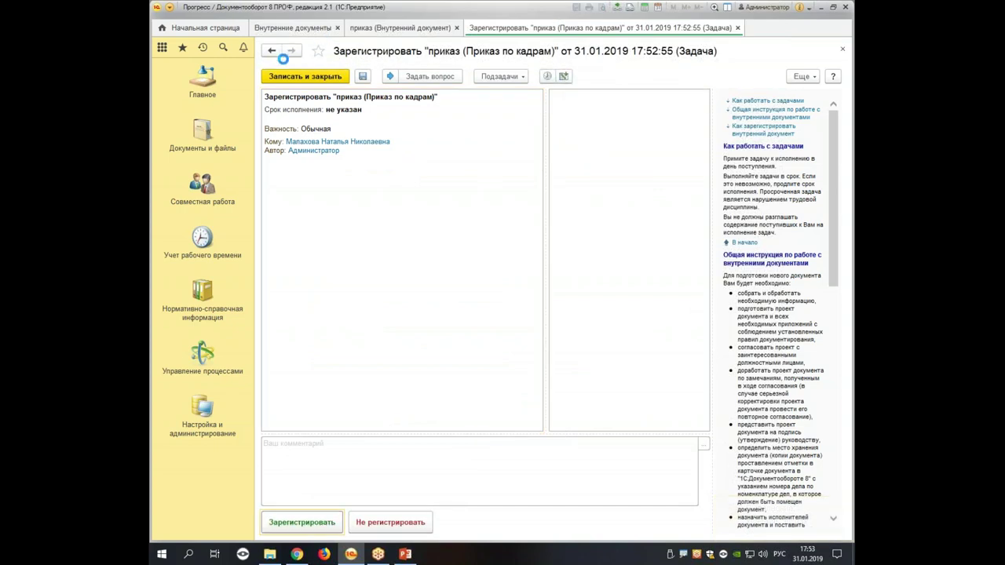
# Try to register the order from its main card, then close the document
pyautogui.click(284, 72)
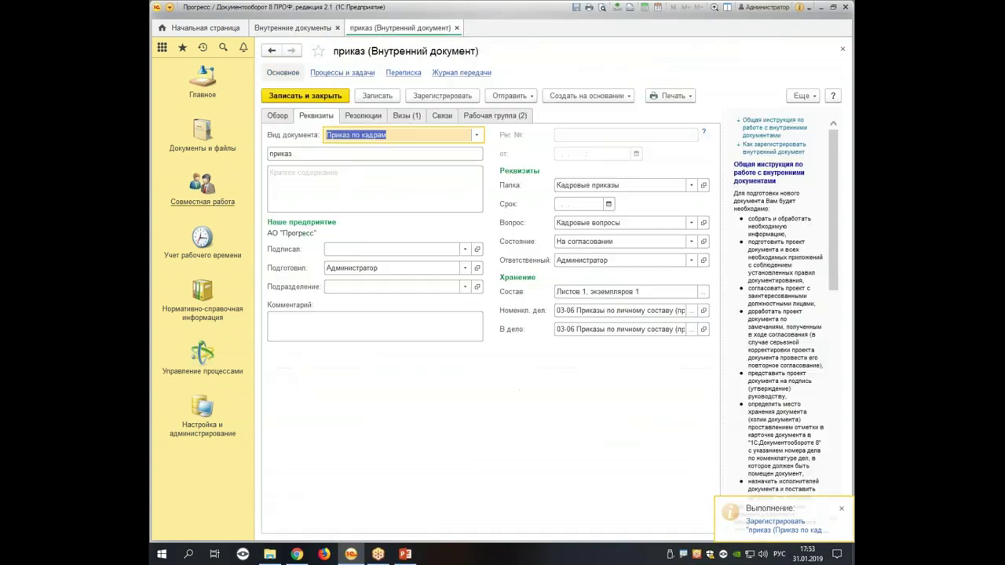
pyautogui.click(430, 98)
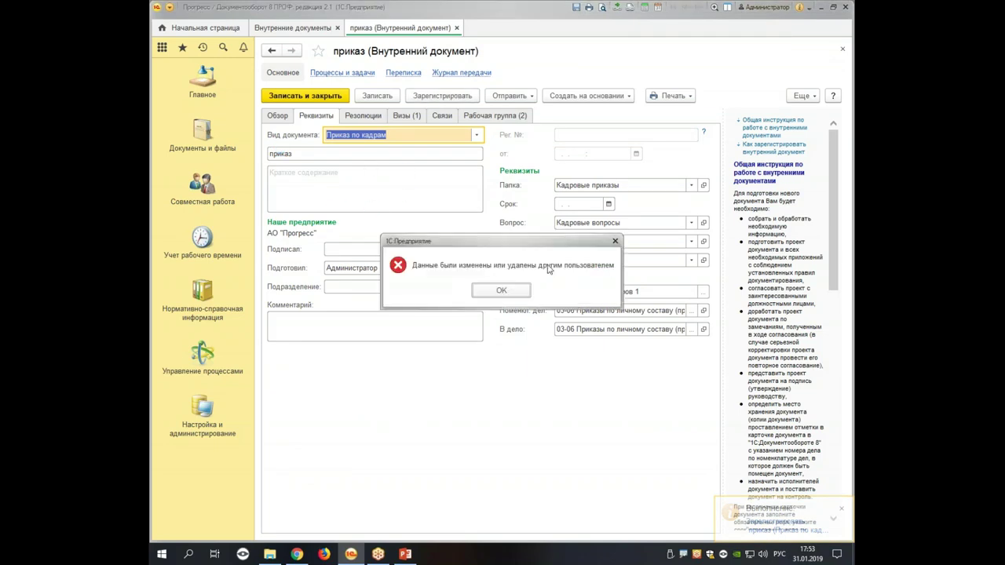
pyautogui.click(507, 292)
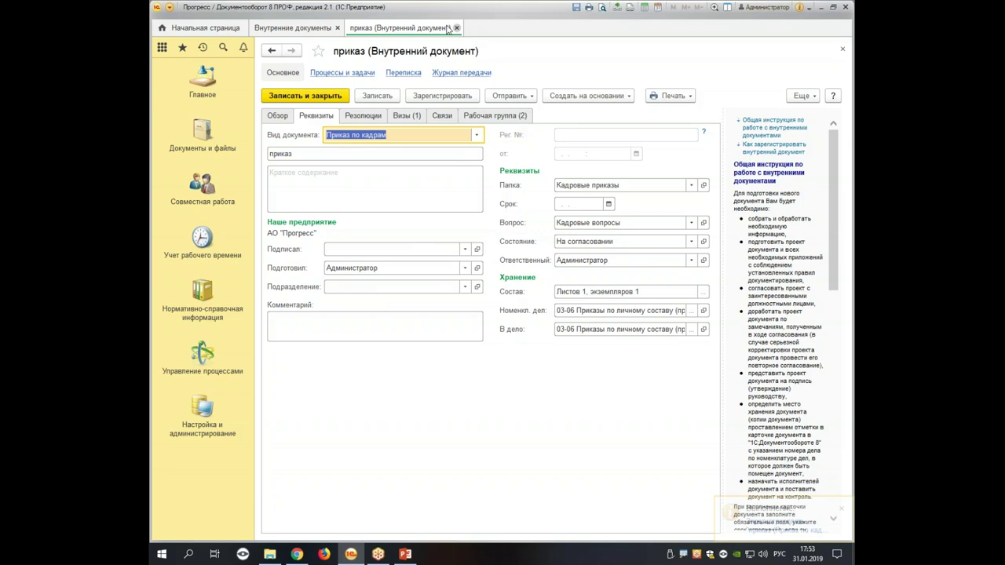
pyautogui.click(456, 27)
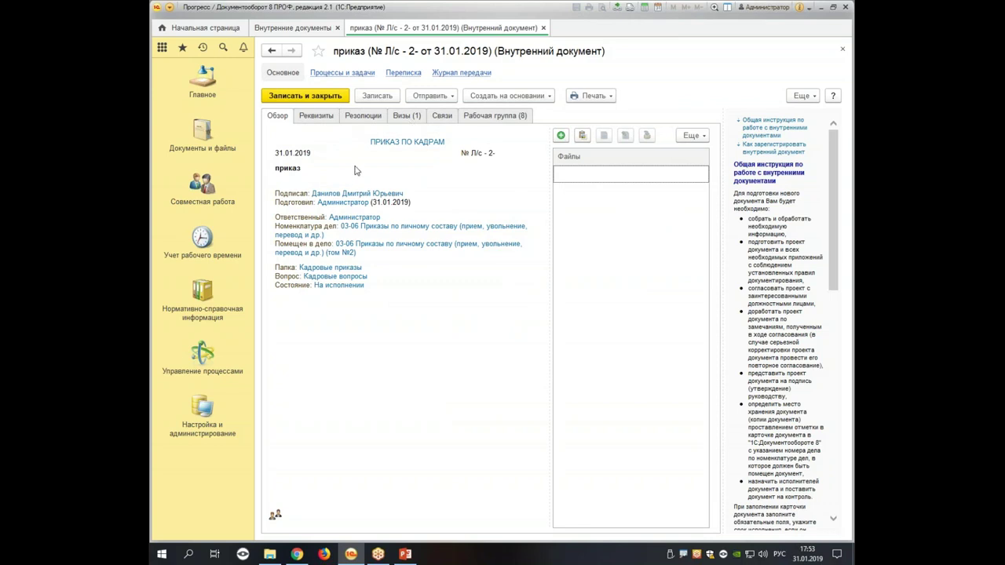
# Review the registered order's details and visas, generate its "Лист согласования" printout, and close both
pyautogui.click(317, 115)
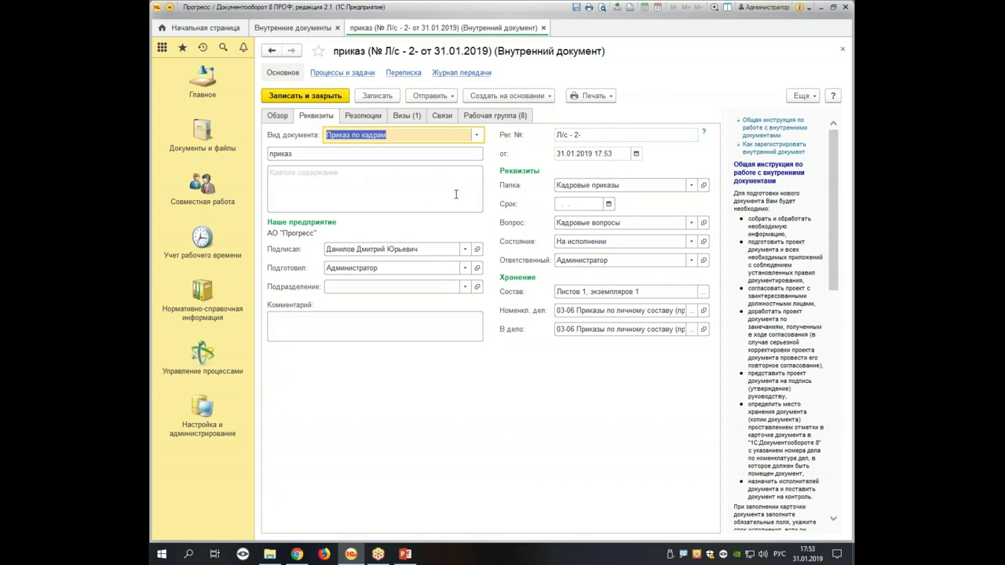
pyautogui.click(408, 115)
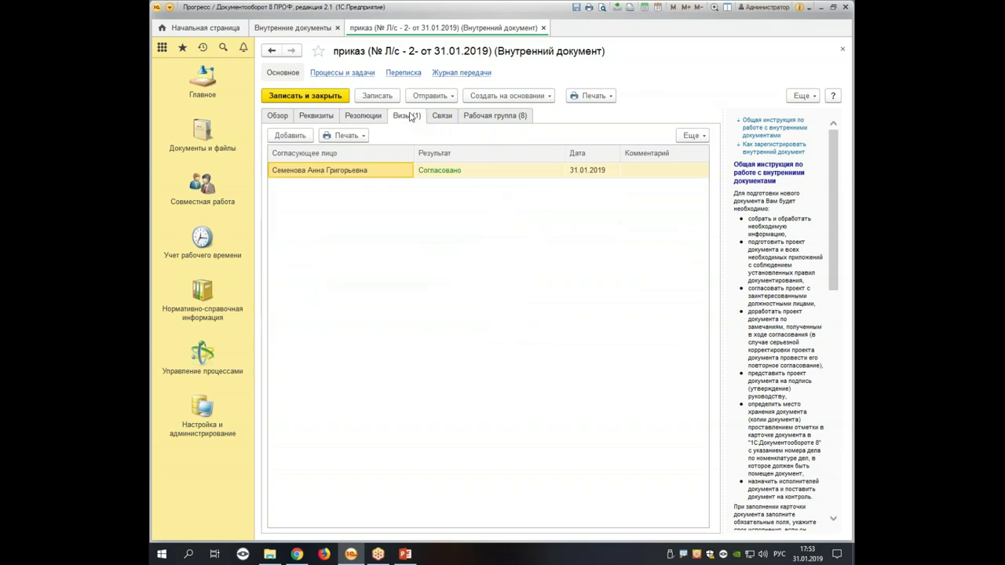
pyautogui.click(507, 172)
pyautogui.click(338, 136)
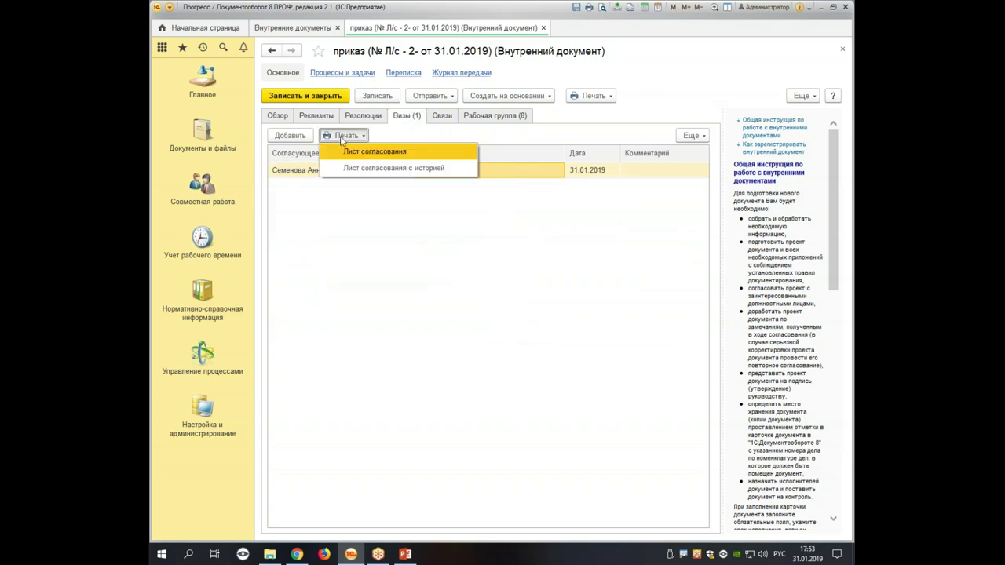
pyautogui.click(391, 151)
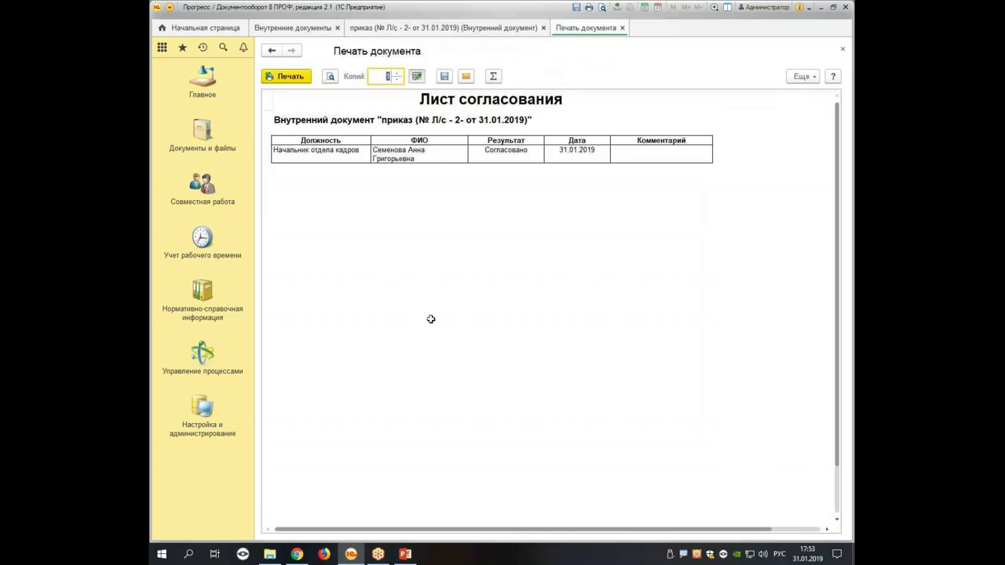
pyautogui.click(623, 28)
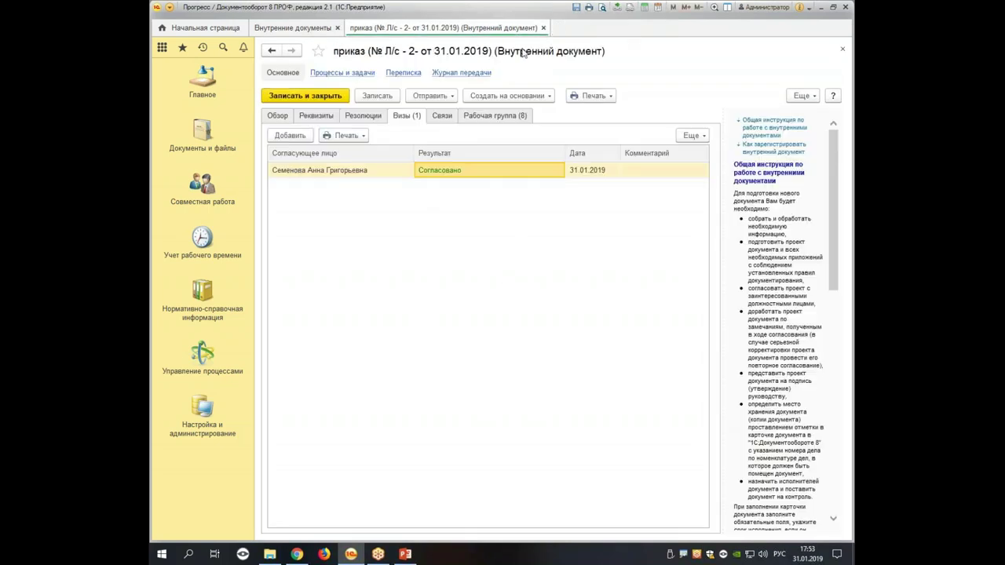
pyautogui.click(543, 28)
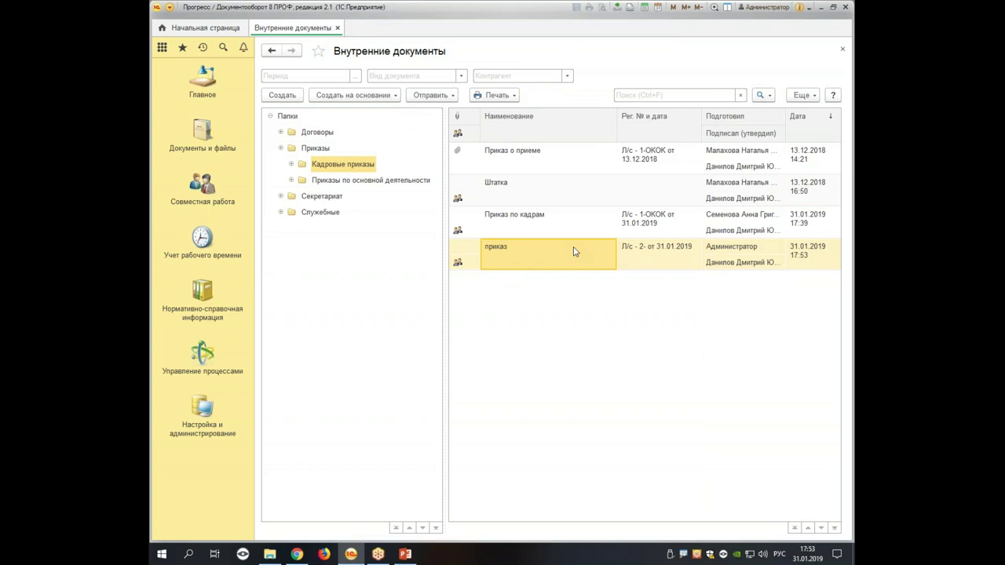
# Create a copy of the internal document "приказ" and name it "приказ 1"
pyautogui.click(541, 231)
pyautogui.click(522, 253)
pyautogui.rightClick(585, 261)
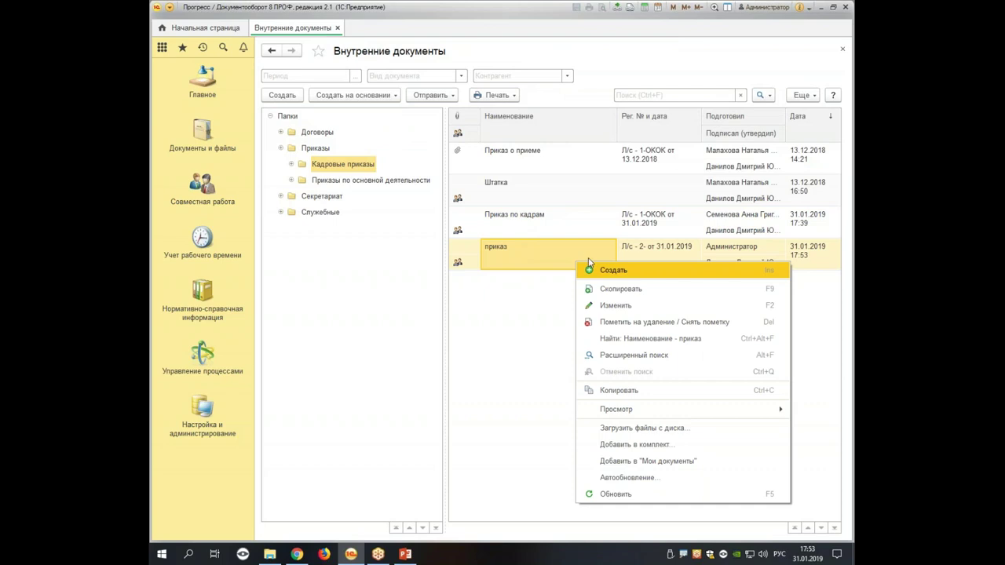
pyautogui.click(624, 290)
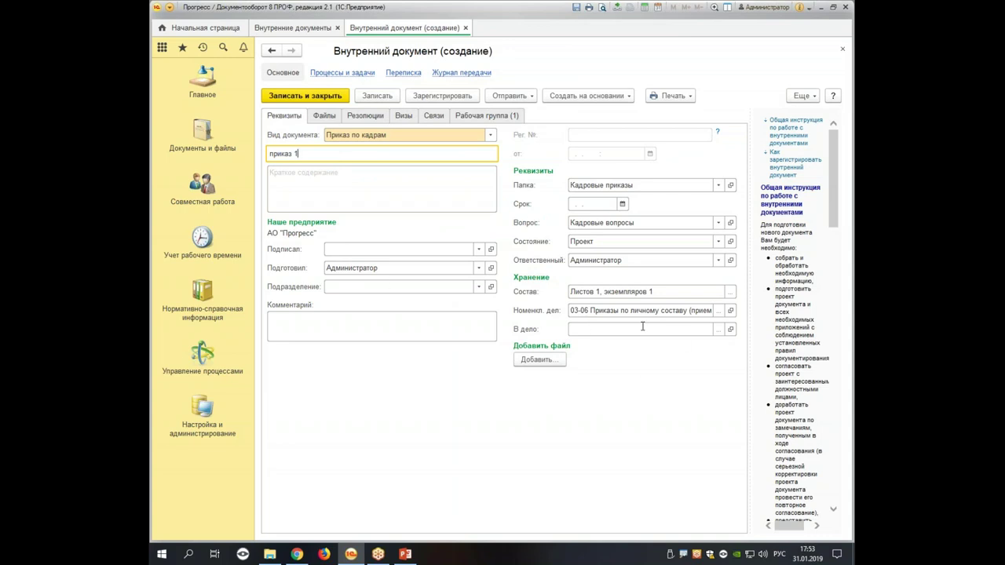
# File the new order in the 2018 "Отдел кадров" case 03-06 "Приказы по личному составу", then save and close it
pyautogui.click(599, 328)
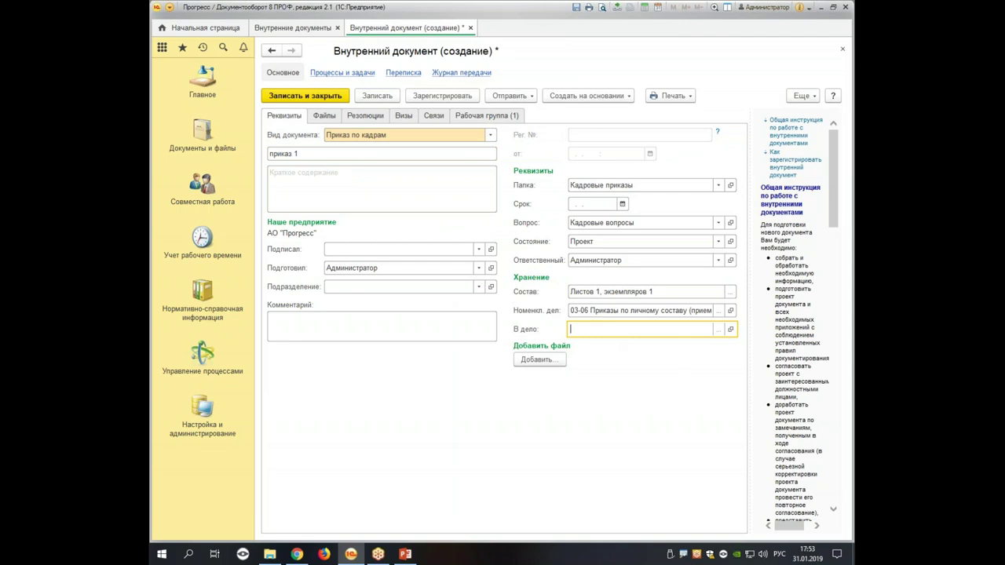
pyautogui.click(720, 330)
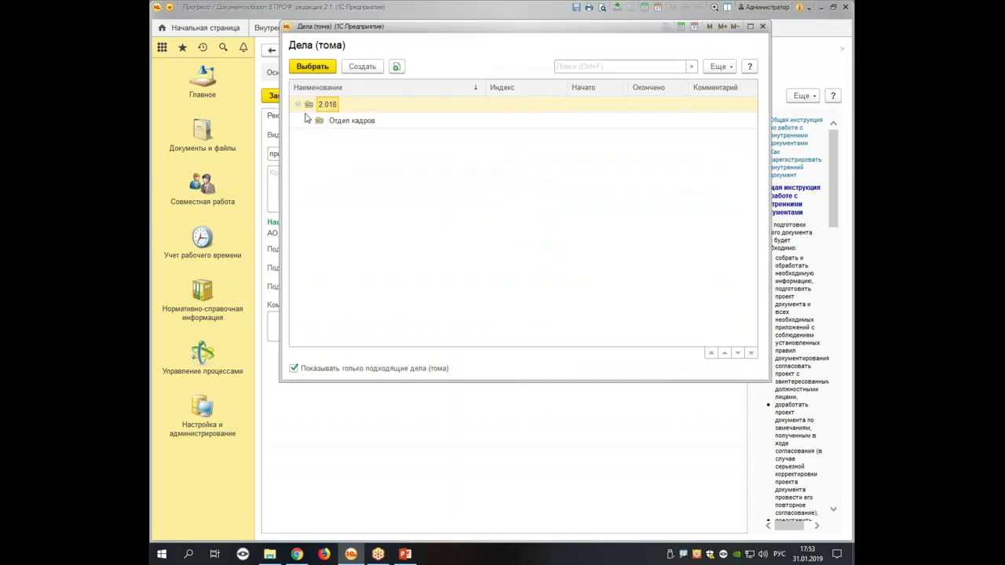
pyautogui.click(309, 121)
pyautogui.click(404, 137)
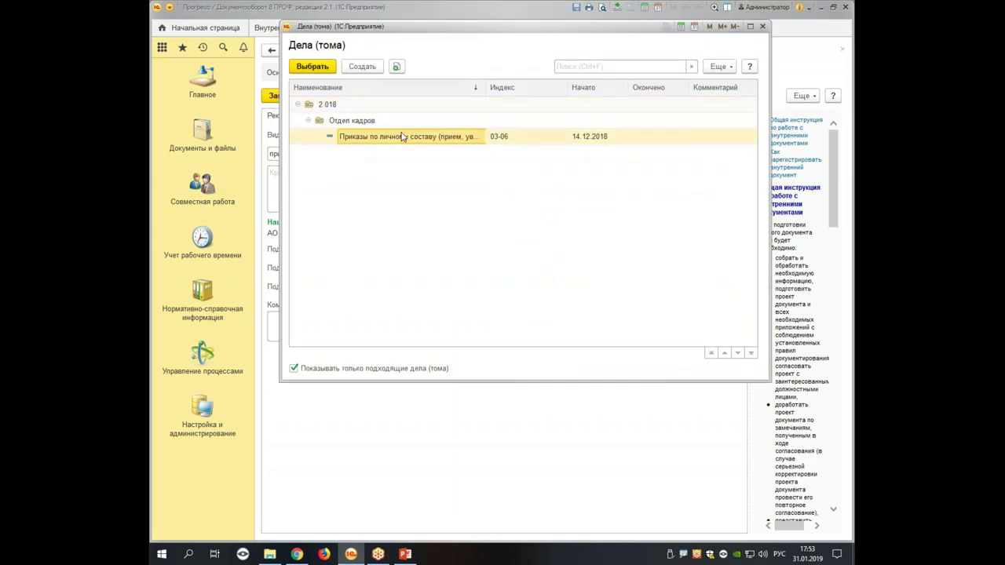
pyautogui.doubleClick(402, 138)
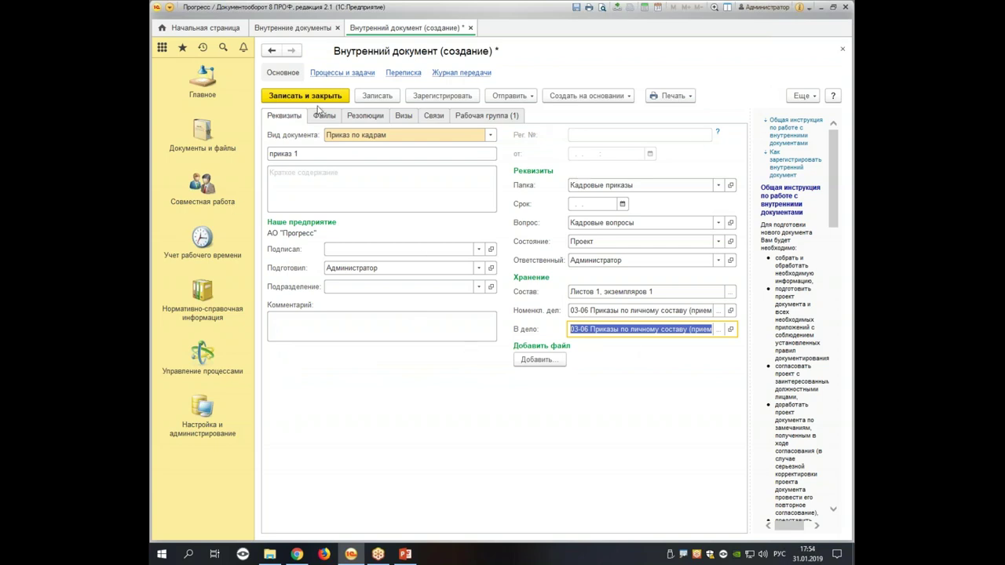
pyautogui.click(292, 102)
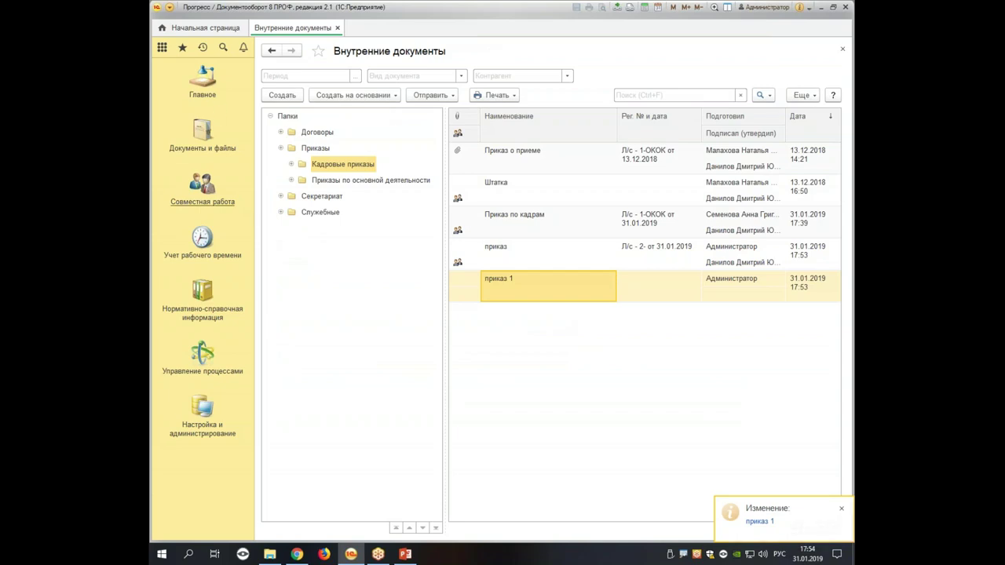
# Run the scheduled job "Обработка произошедших бизнес-событий" immediately from the support and maintenance settings
pyautogui.click(198, 88)
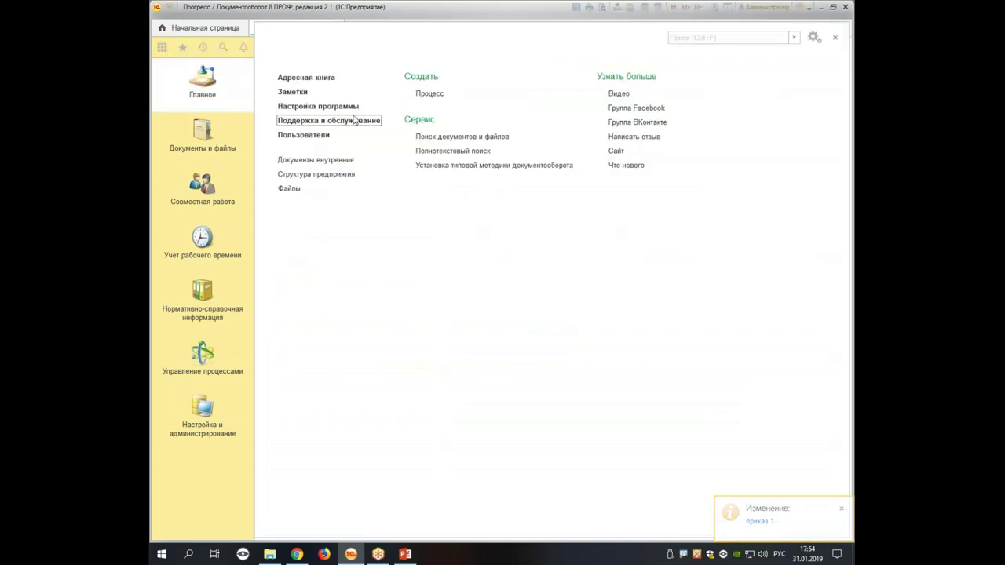
pyautogui.click(353, 121)
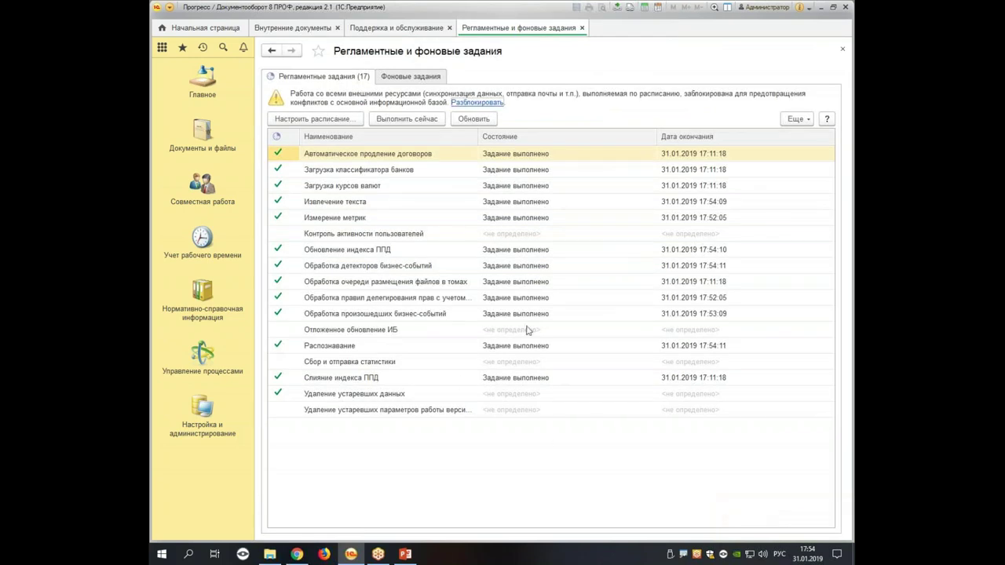
pyautogui.click(515, 314)
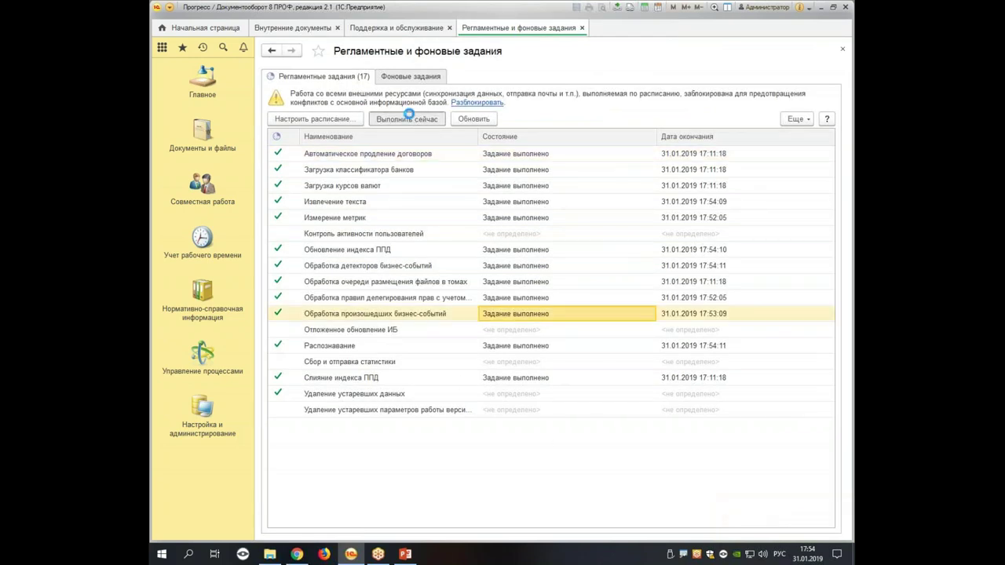
pyautogui.click(393, 119)
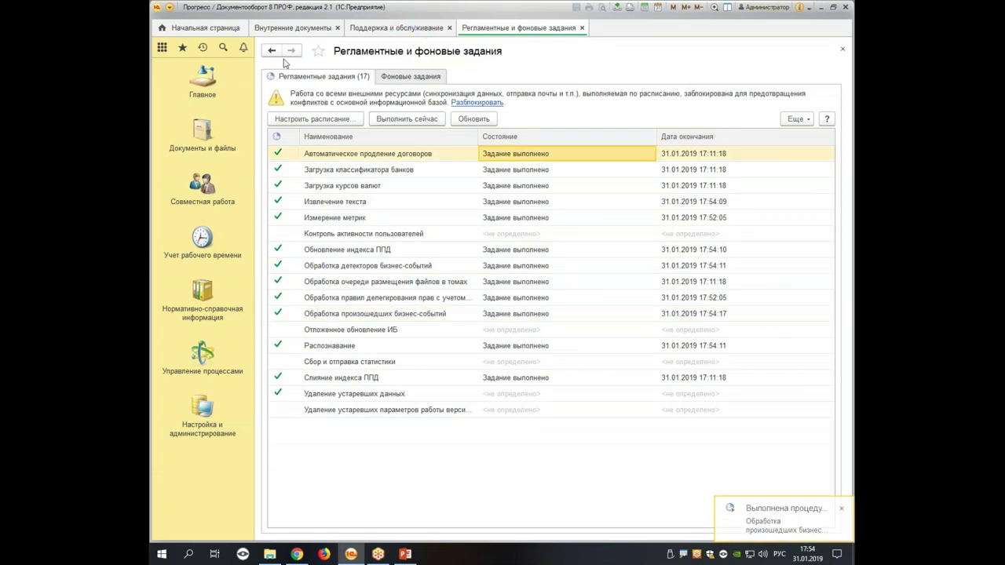
# Reopen the internal documents list and show the processes and tasks of "приказ 1"
pyautogui.click(293, 31)
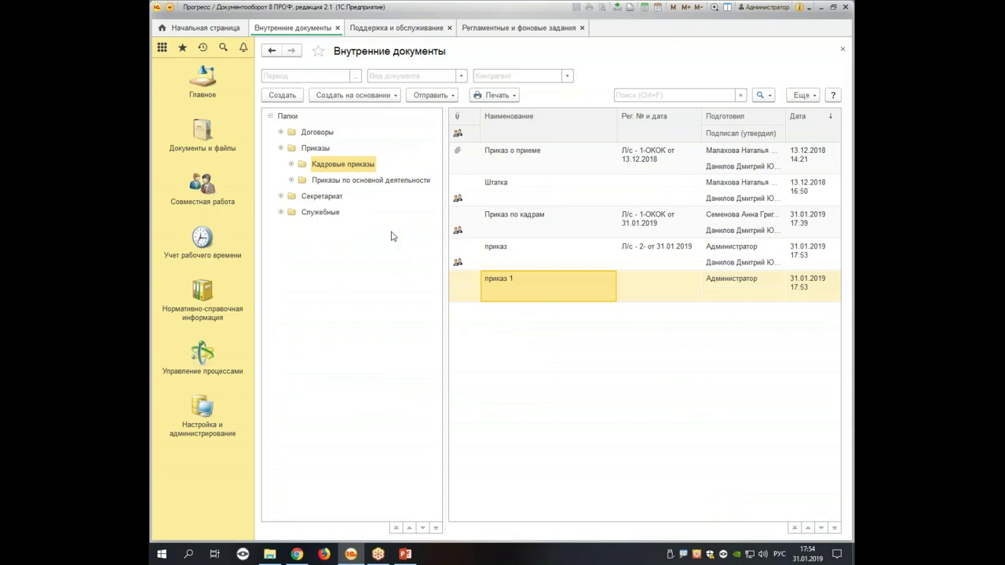
pyautogui.click(338, 29)
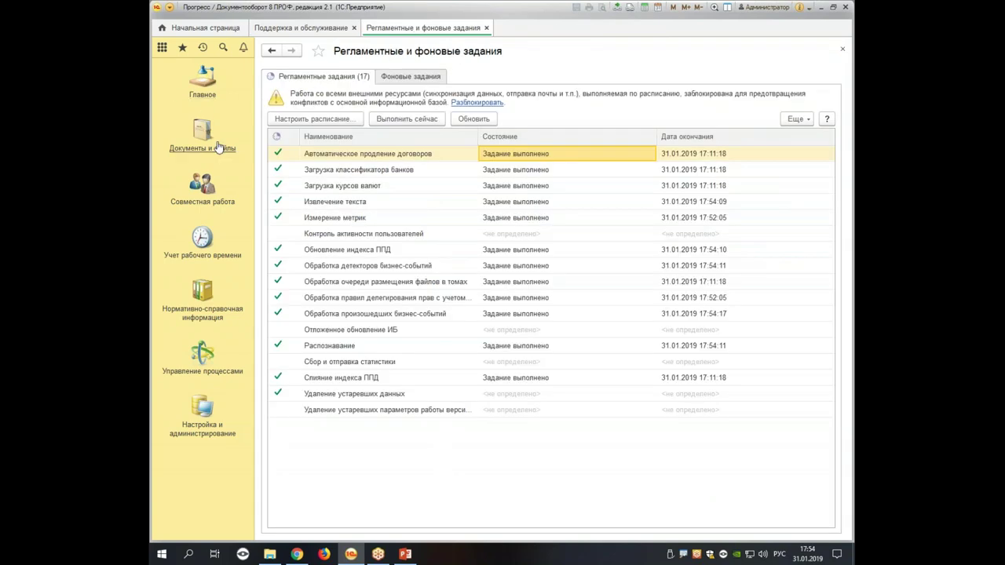
pyautogui.click(217, 156)
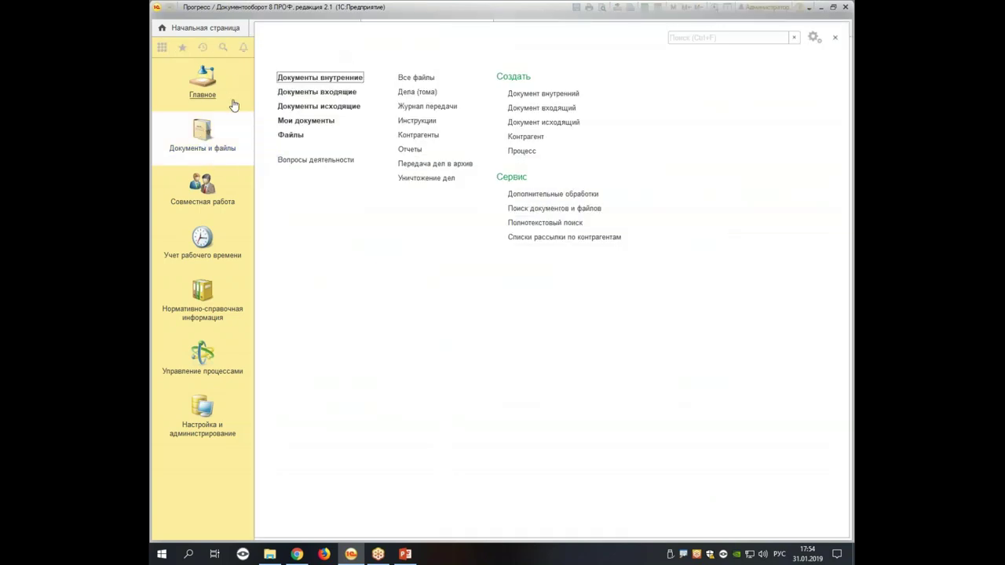
pyautogui.click(319, 78)
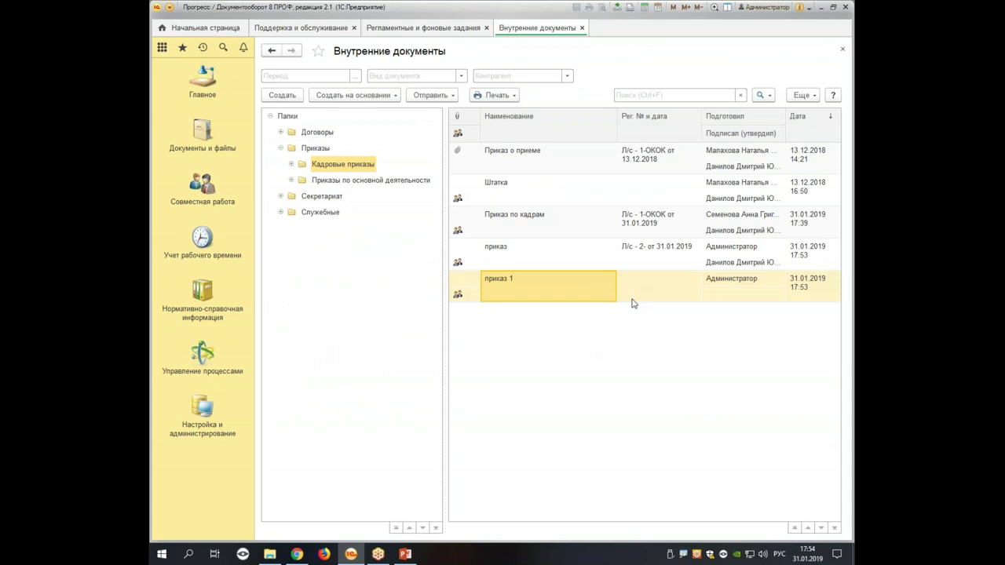
pyautogui.doubleClick(573, 294)
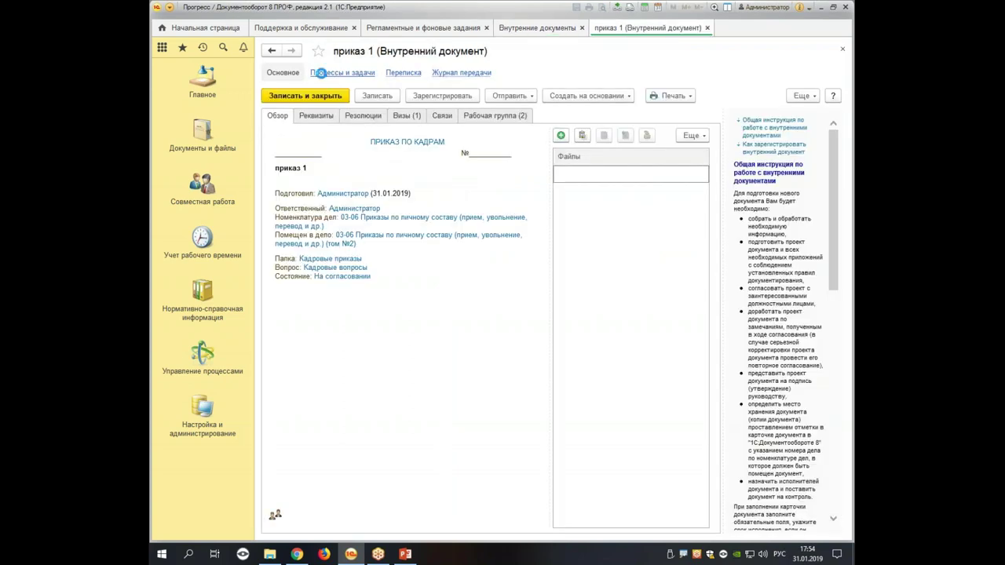
pyautogui.click(321, 72)
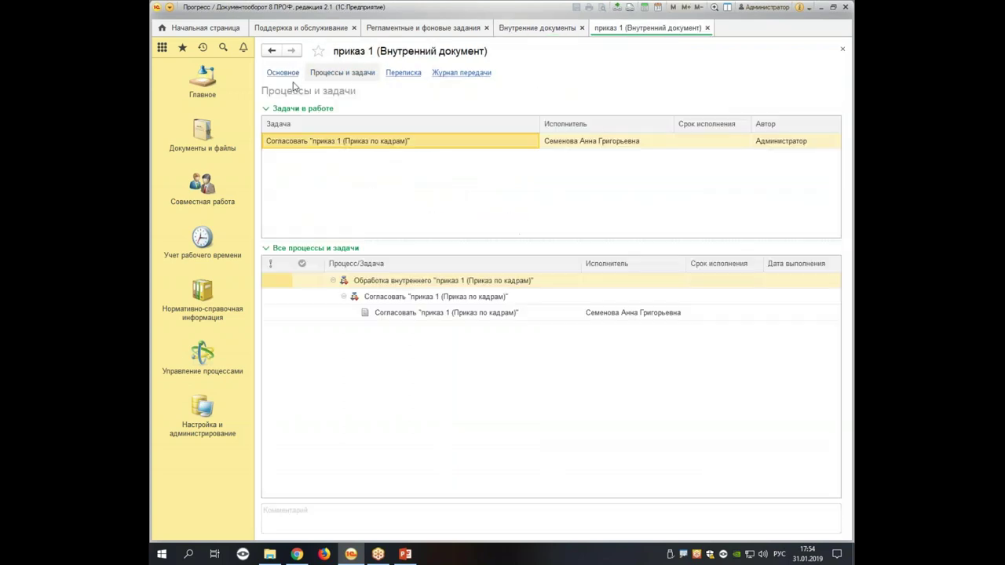
# Complete the "Согласовать" task for "приказ 1" with the result "Согласовано с замечаниями"
pyautogui.click(431, 314)
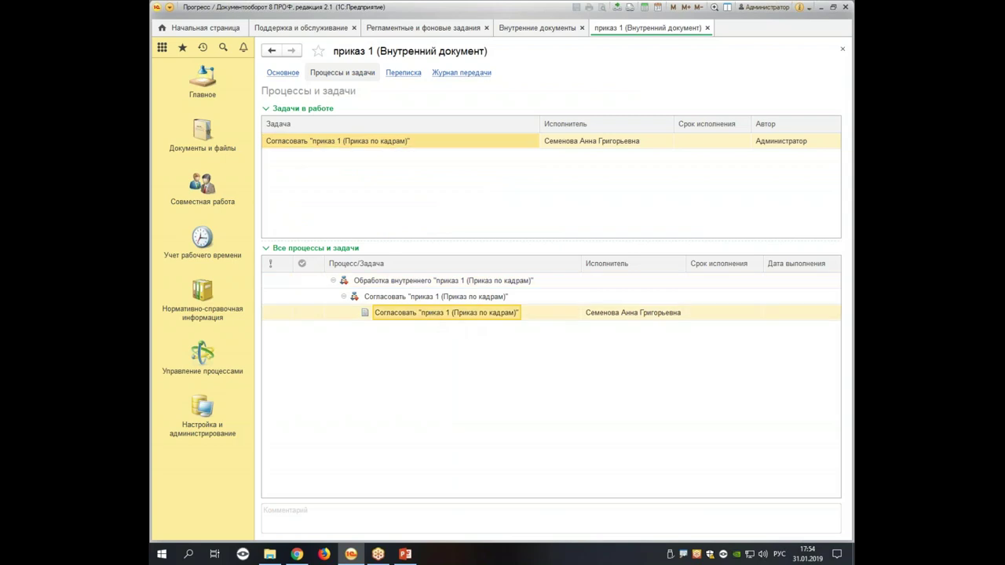
pyautogui.doubleClick(431, 312)
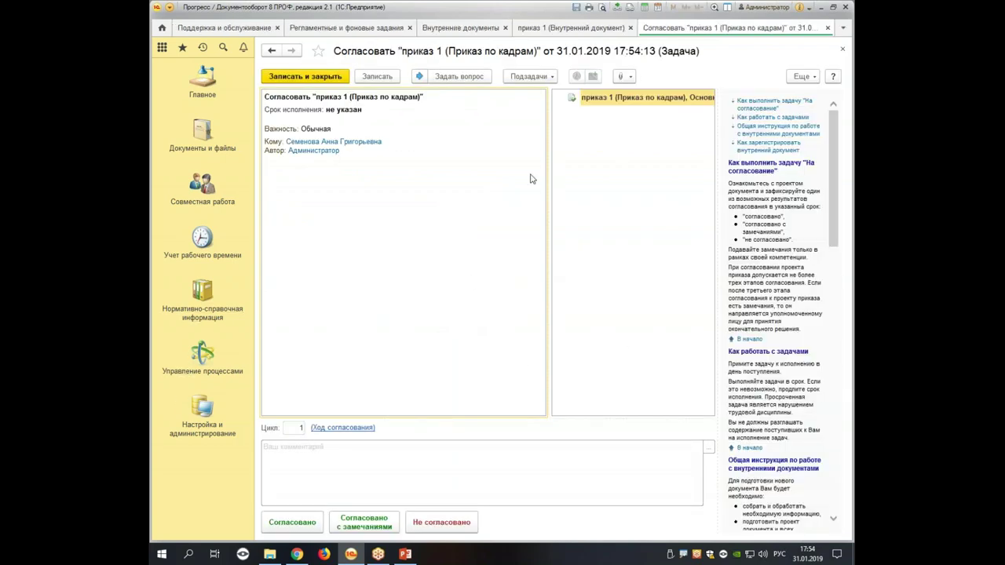
pyautogui.click(367, 525)
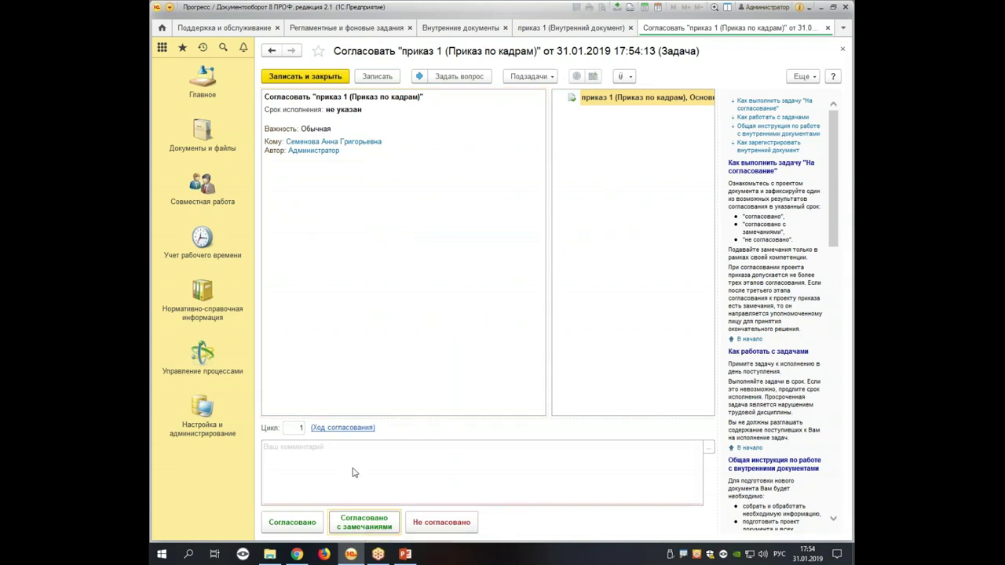
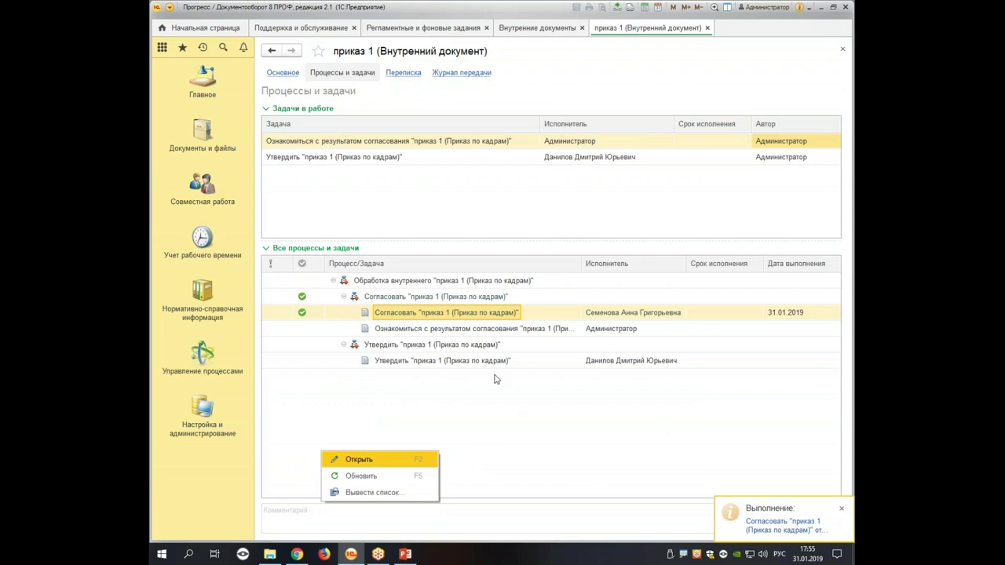
# Close "приказ 1" and create a new "Приказ по кадрам" internal document named "приказ 2", then save and close it
pyautogui.click(840, 512)
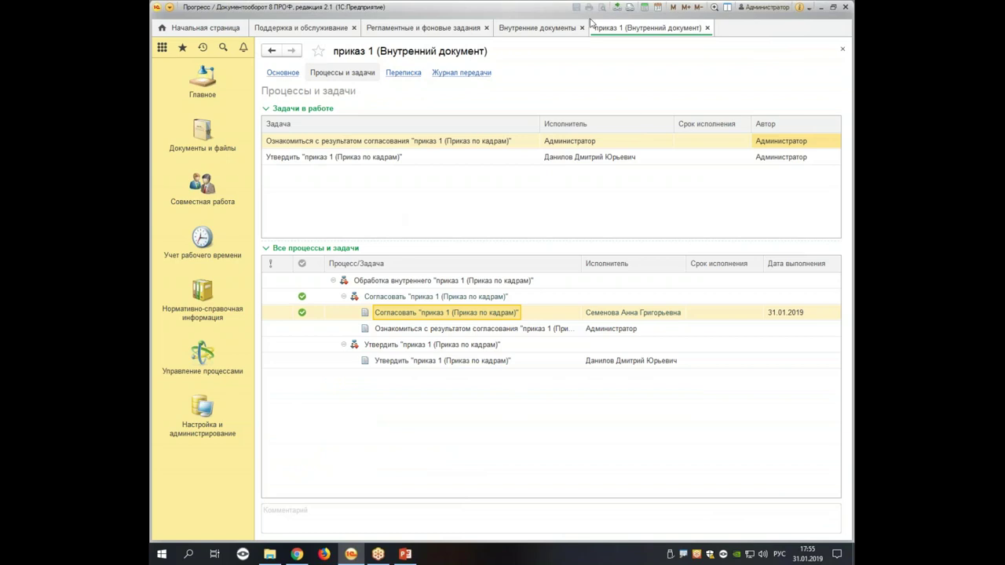
pyautogui.click(707, 28)
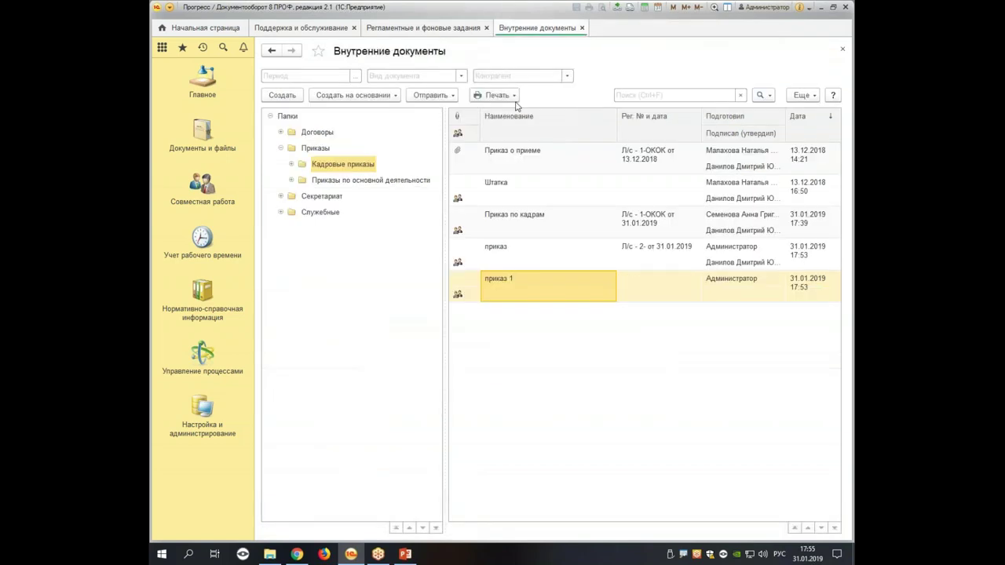
pyautogui.rightClick(515, 285)
pyautogui.click(593, 314)
pyautogui.click(304, 153)
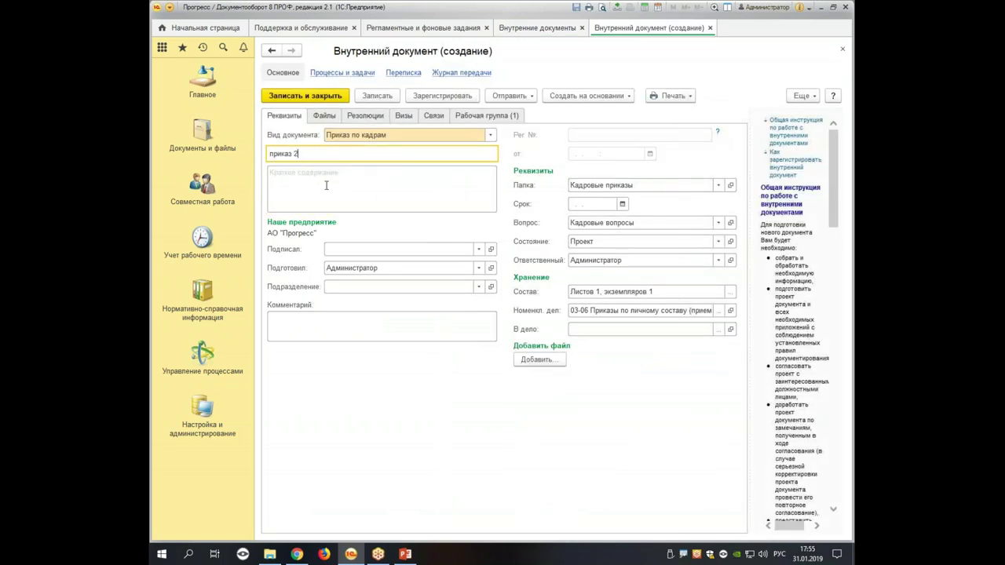
pyautogui.click(310, 95)
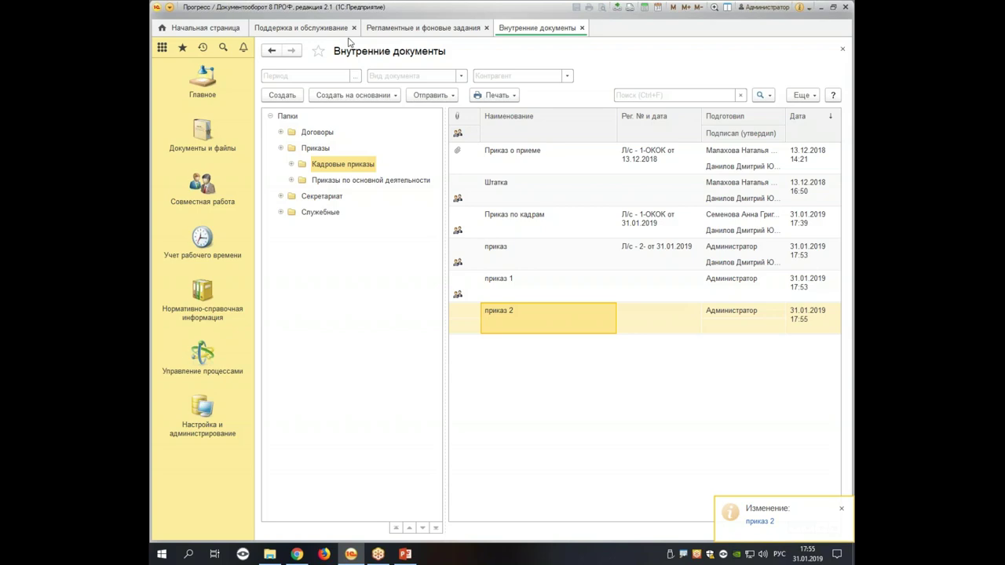
# Run the scheduled job "Обработка произошедших бизнес-событий" immediately so that "приказ 2" is processed
pyautogui.click(390, 29)
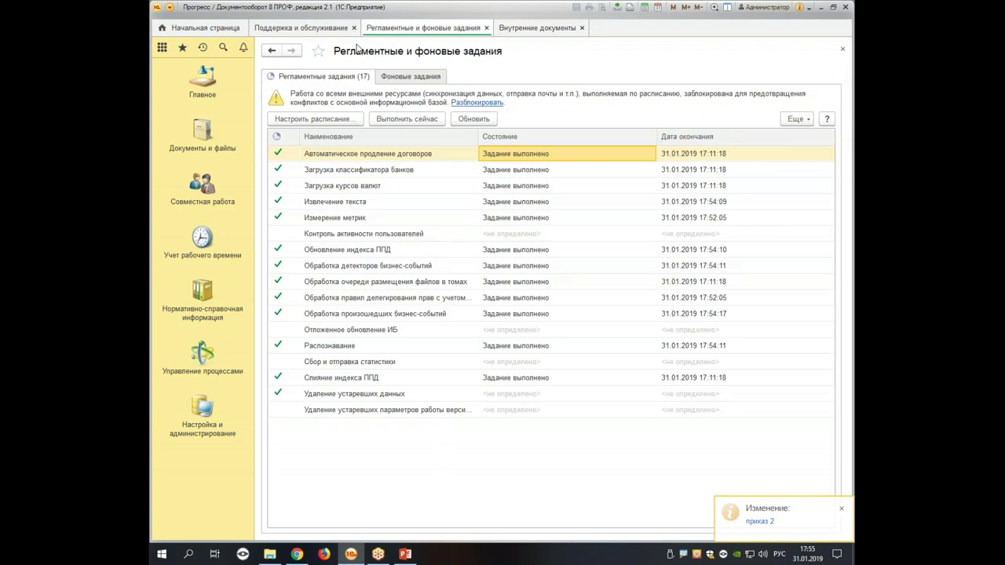
pyautogui.rightClick(433, 315)
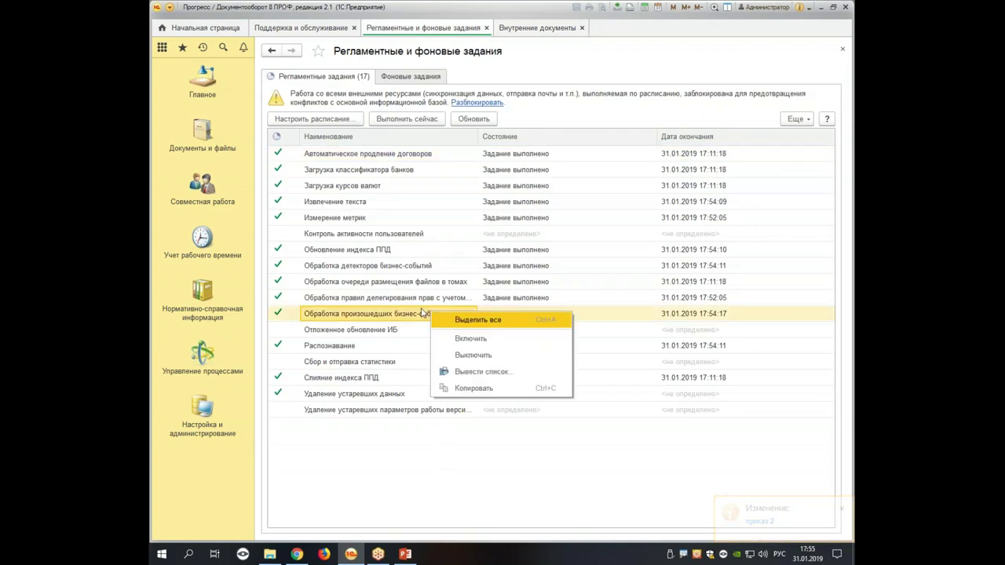
pyautogui.click(391, 318)
pyautogui.click(395, 122)
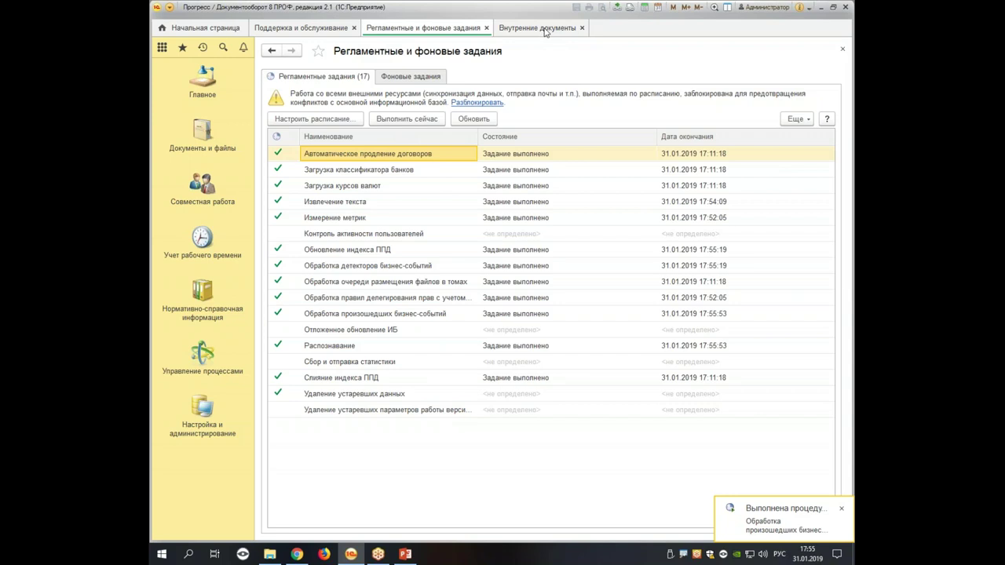
# Reopen the internal documents list and show the processes and tasks of "приказ 2"
pyautogui.click(547, 28)
pyautogui.click(582, 28)
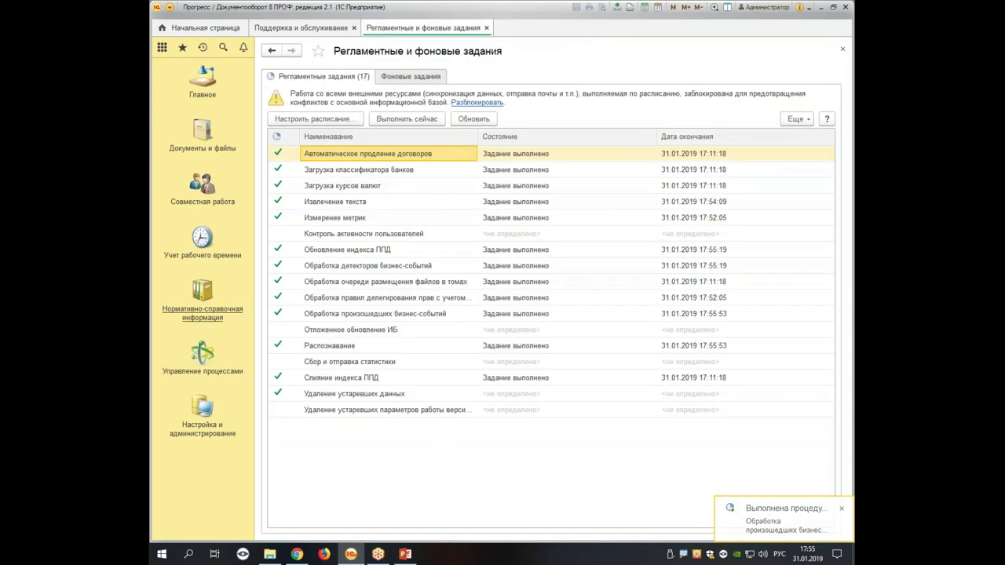
pyautogui.click(197, 137)
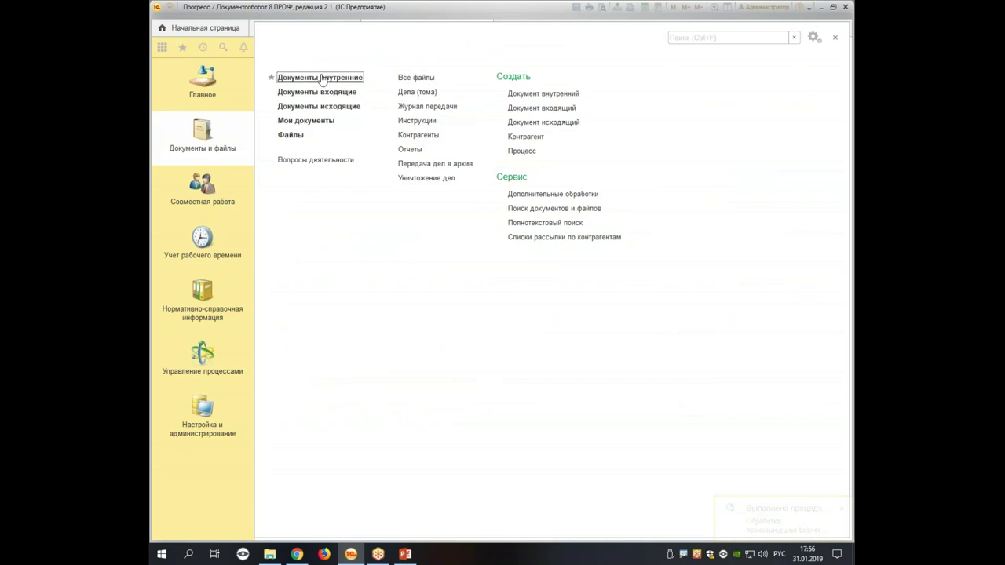
pyautogui.click(304, 76)
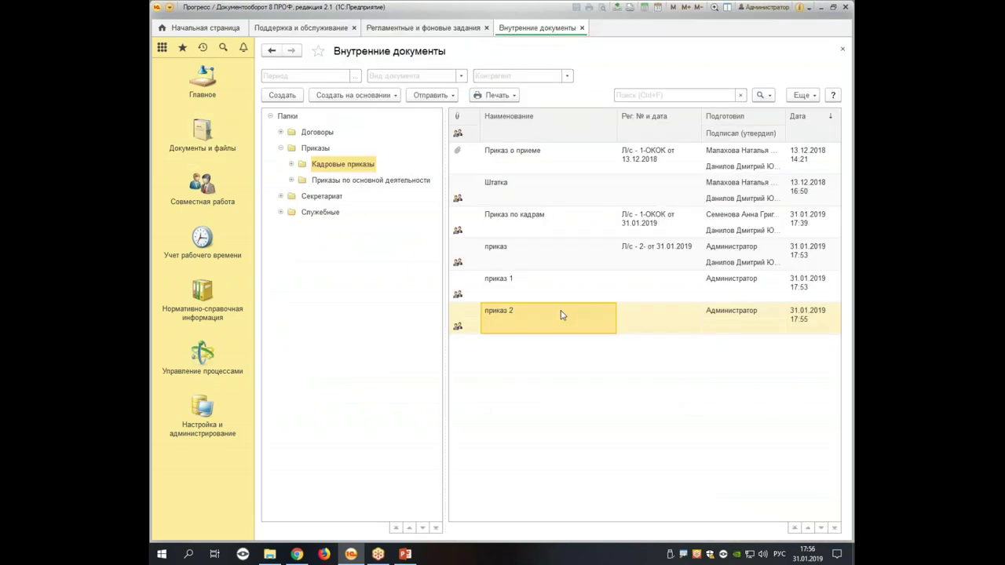
pyautogui.click(664, 326)
pyautogui.doubleClick(664, 327)
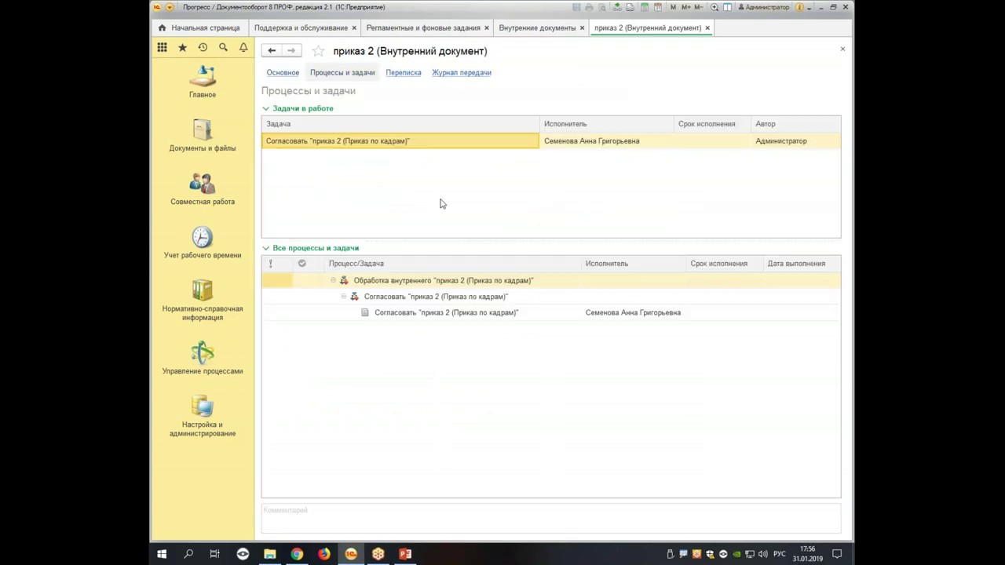
# Complete the "Согласовать" task for "приказ 2" with the comment "доработать" and the result "Согласовано с замечаниями"
pyautogui.click(479, 314)
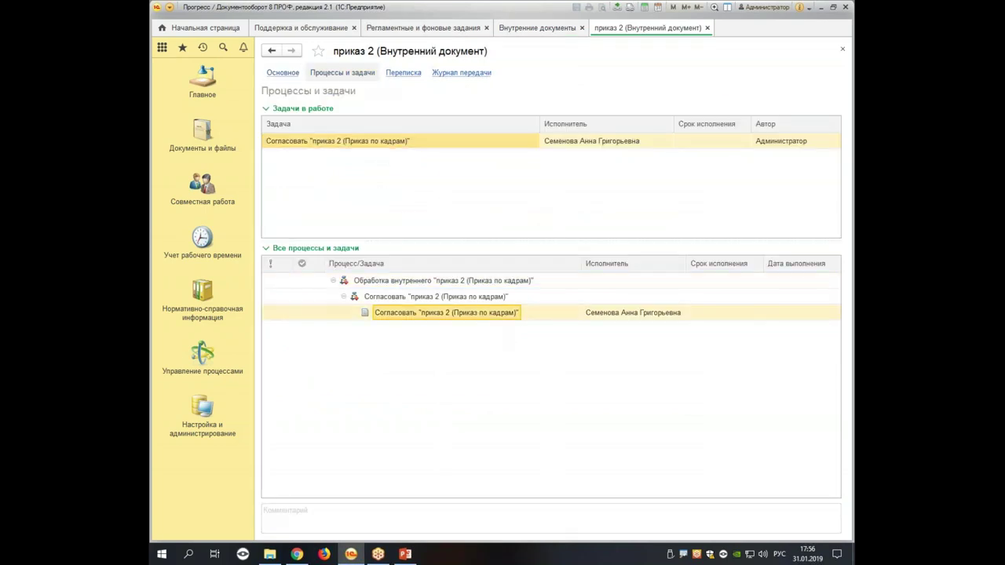
pyautogui.doubleClick(479, 314)
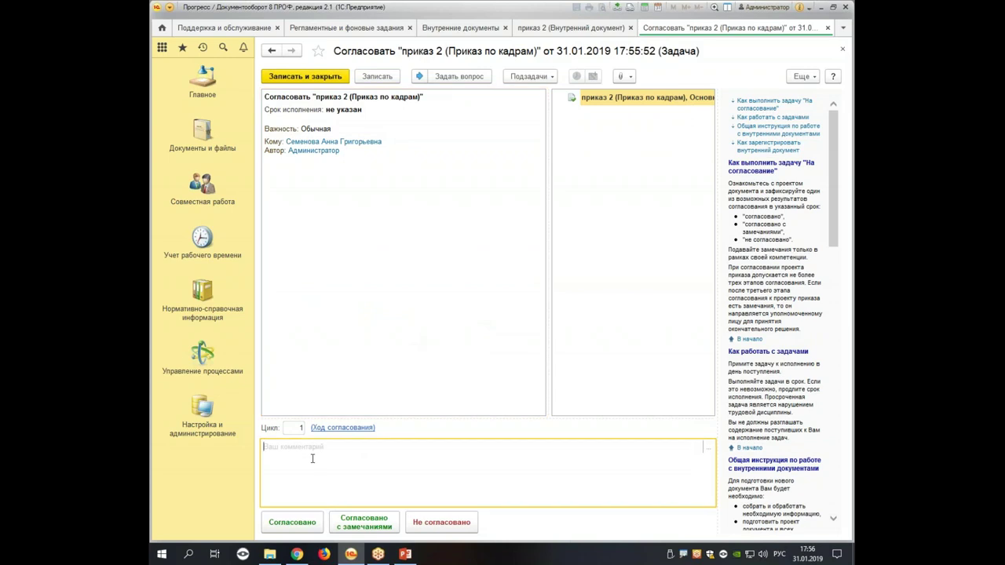
pyautogui.write('доработать')
pyautogui.click(372, 527)
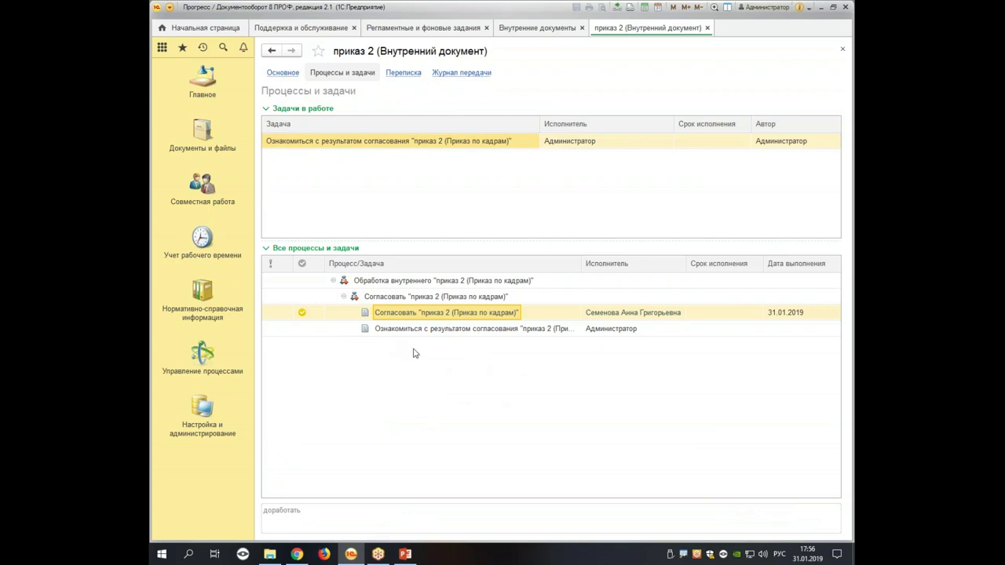
# Review the execution history of the completed "Согласовать" task for "приказ 2", then close it, the document and the open lists
pyautogui.doubleClick(446, 314)
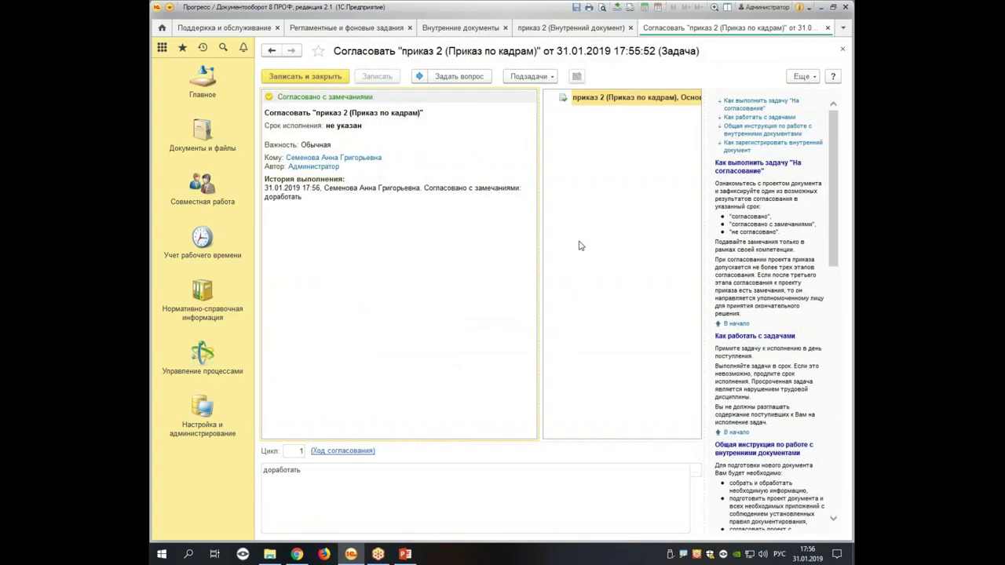
pyautogui.click(842, 49)
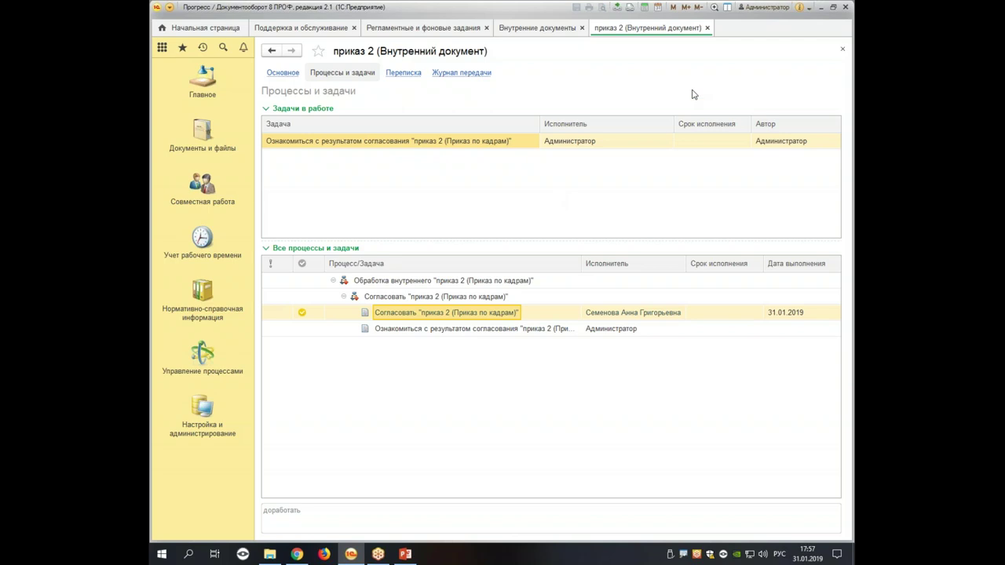
pyautogui.click(706, 28)
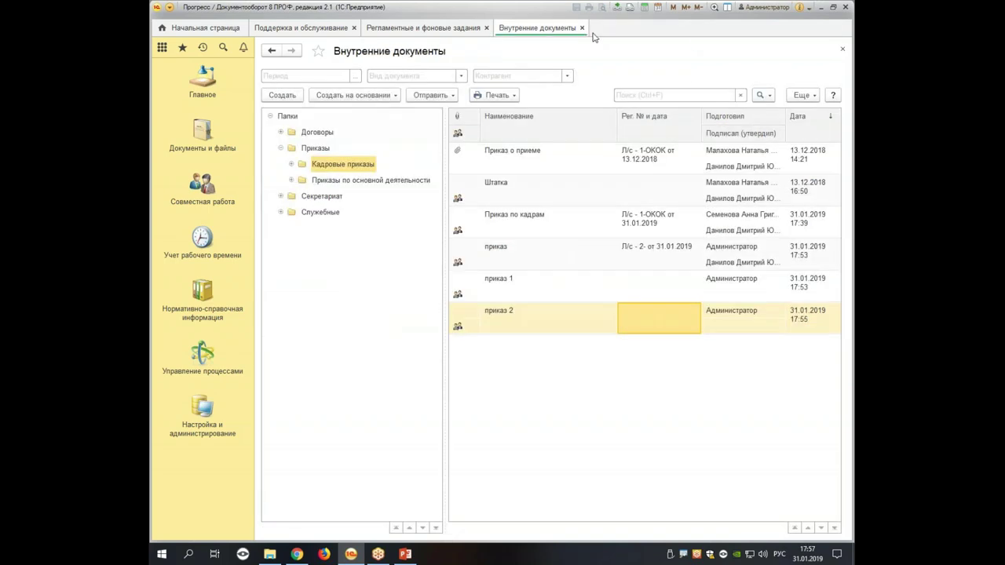
pyautogui.click(581, 29)
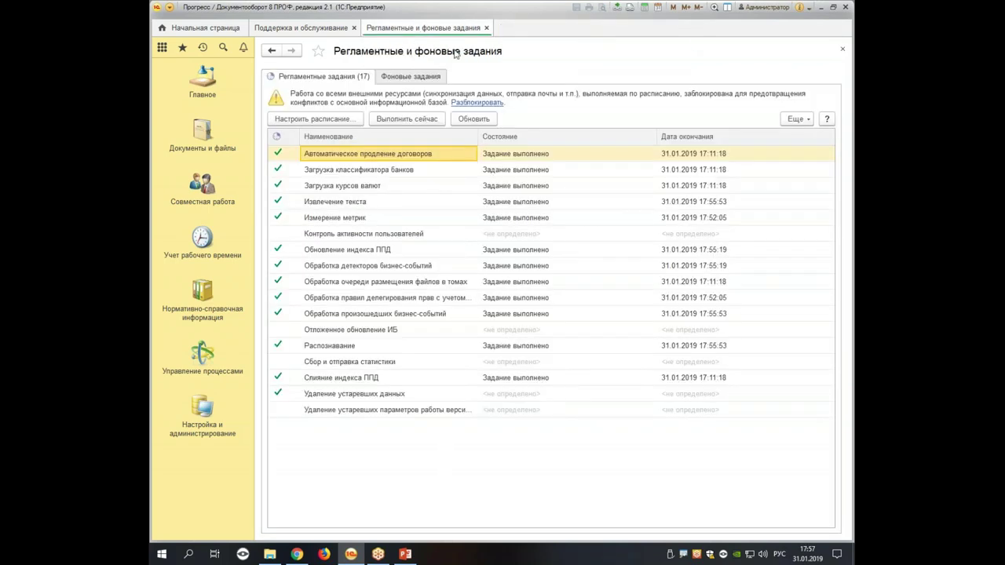
pyautogui.click(486, 29)
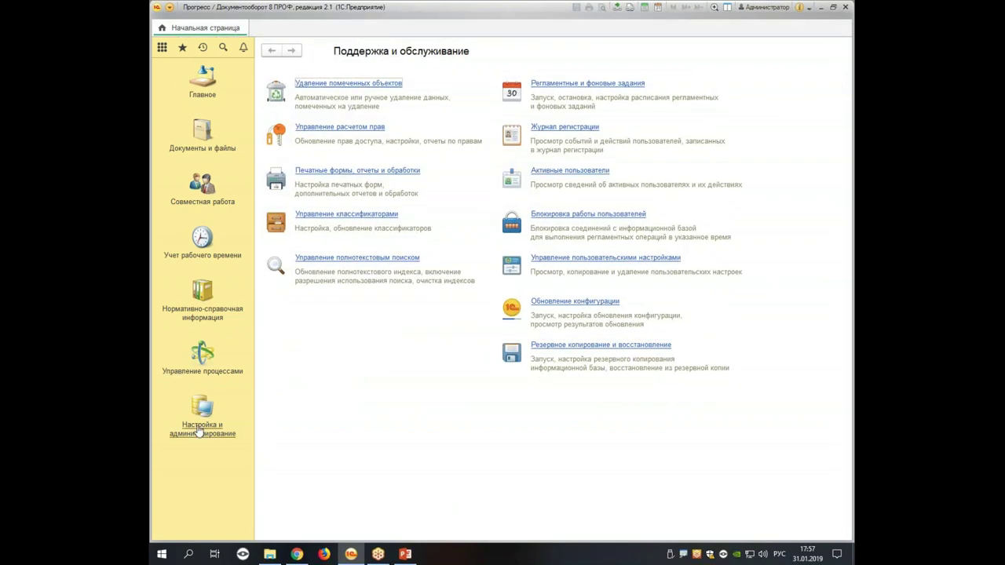
# Create a process template for "Обработка внутреннего документа" and name it "новый договор"
pyautogui.click(200, 315)
pyautogui.click(209, 369)
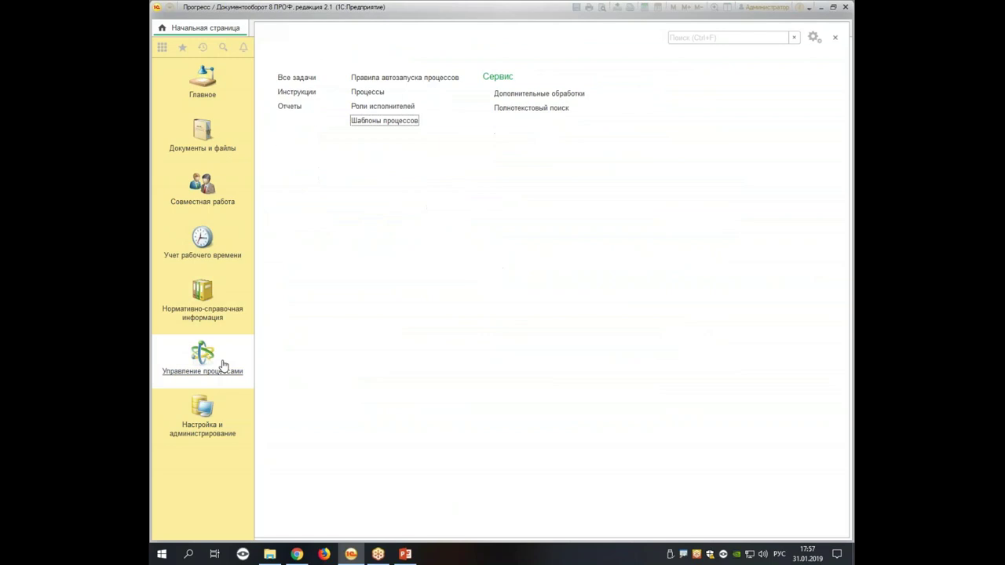
pyautogui.click(375, 124)
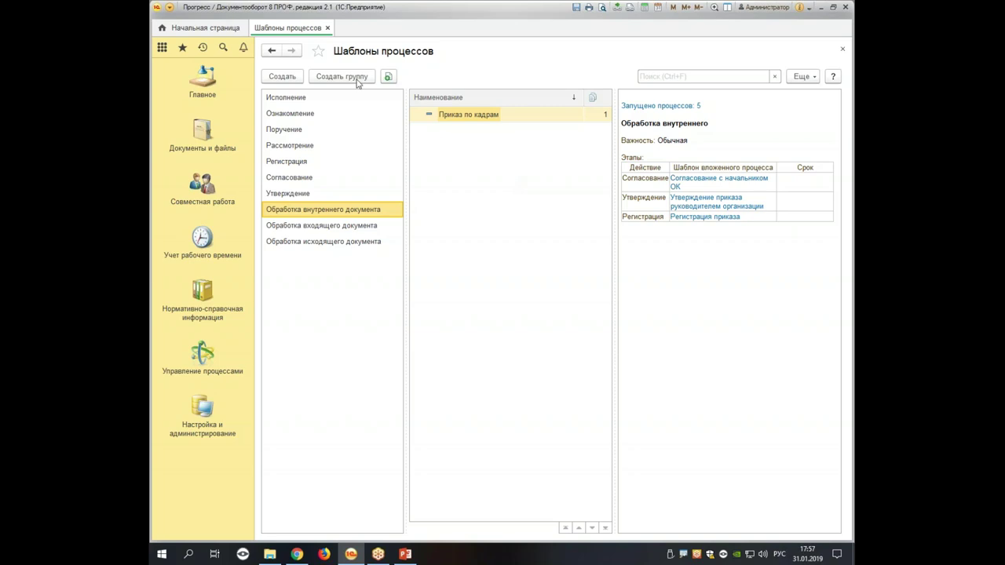
pyautogui.click(285, 76)
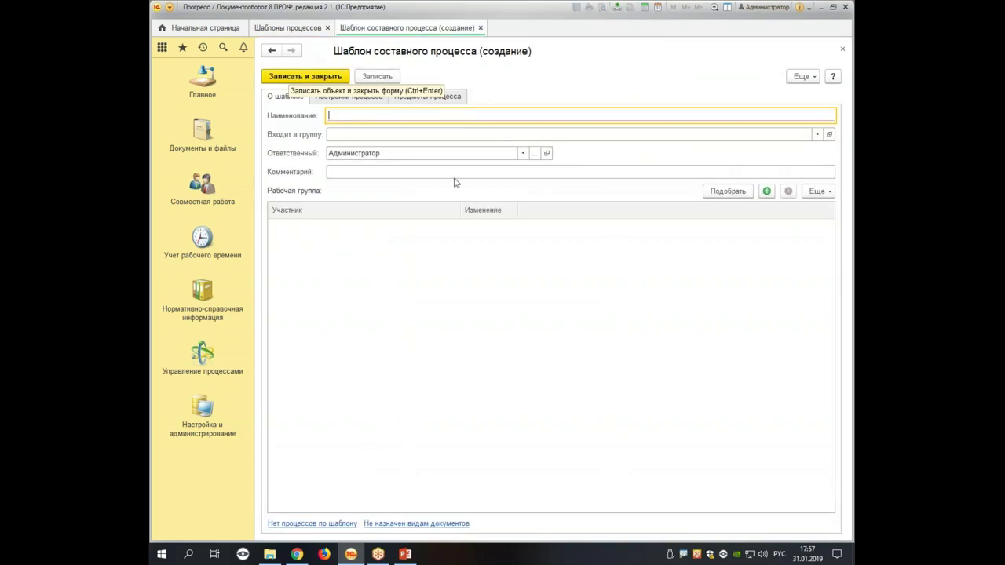
pyautogui.write('новый договор')
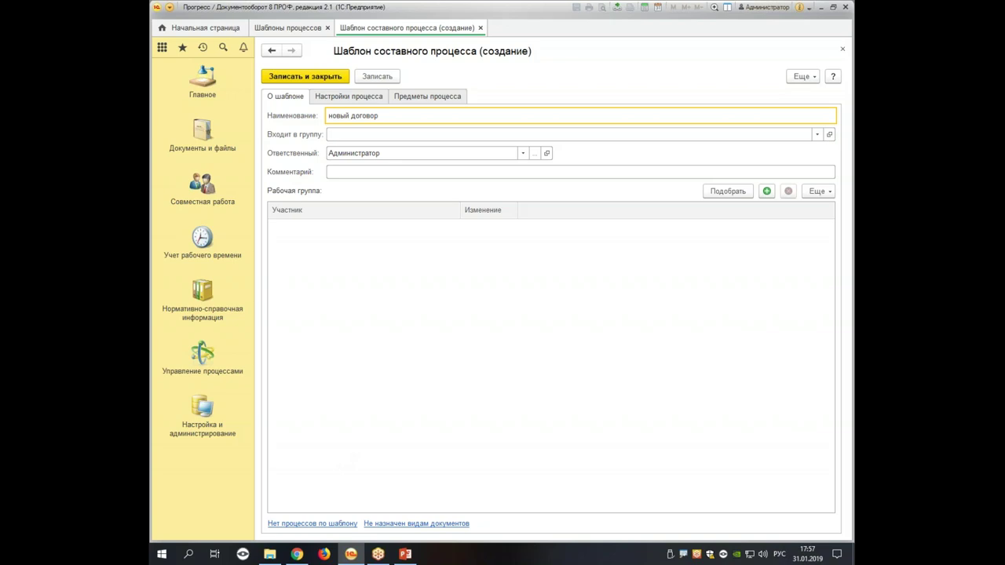
# Start a new nested template for the "Согласование" action and name it "согласование условий договора с юристом"
pyautogui.click(343, 97)
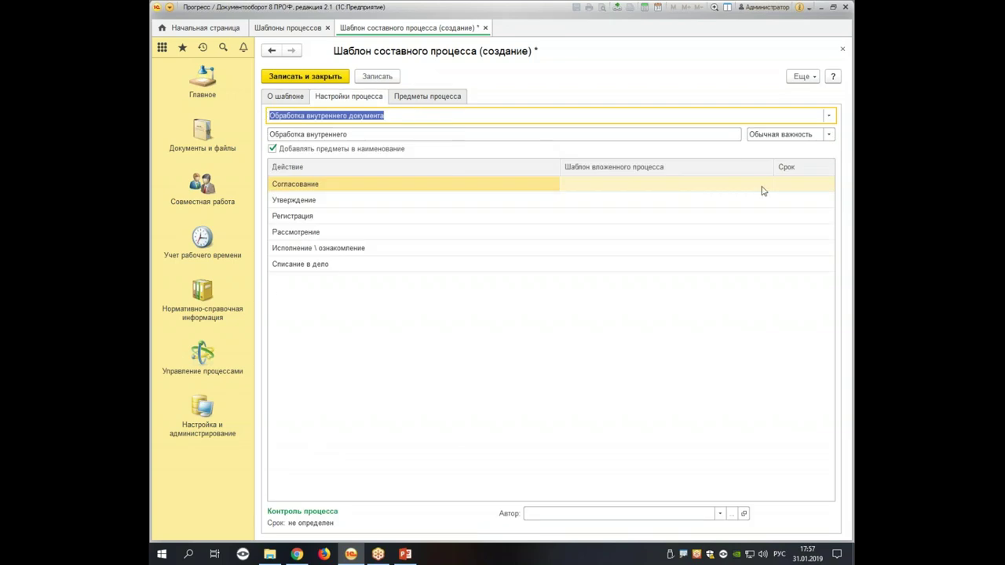
pyautogui.click(602, 186)
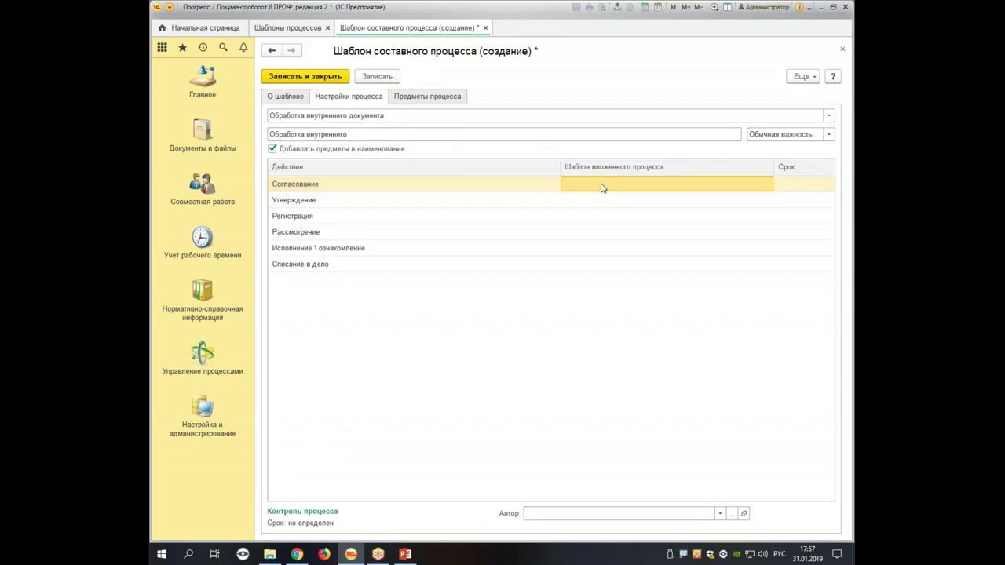
pyautogui.click(603, 187)
pyautogui.click(751, 185)
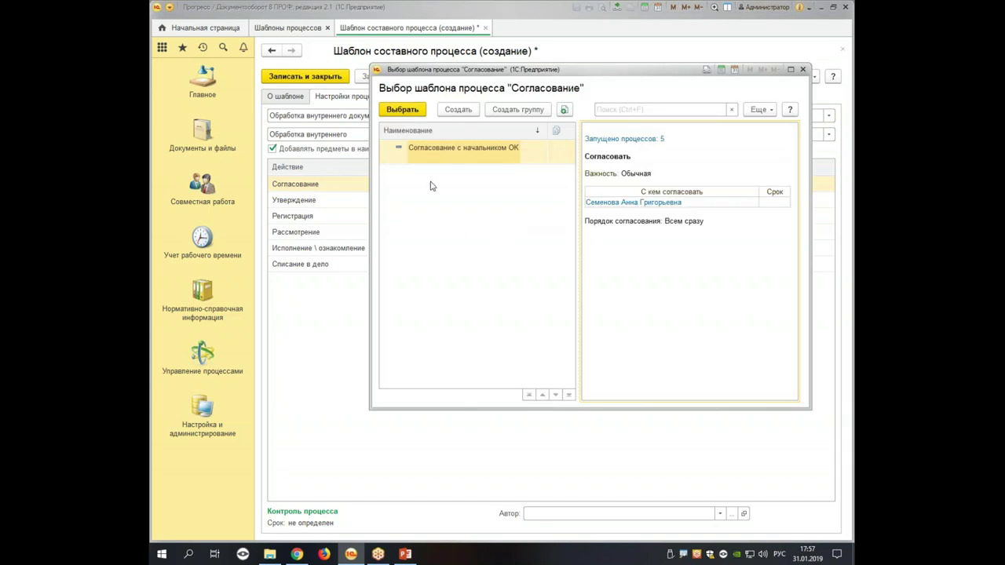
pyautogui.click(803, 69)
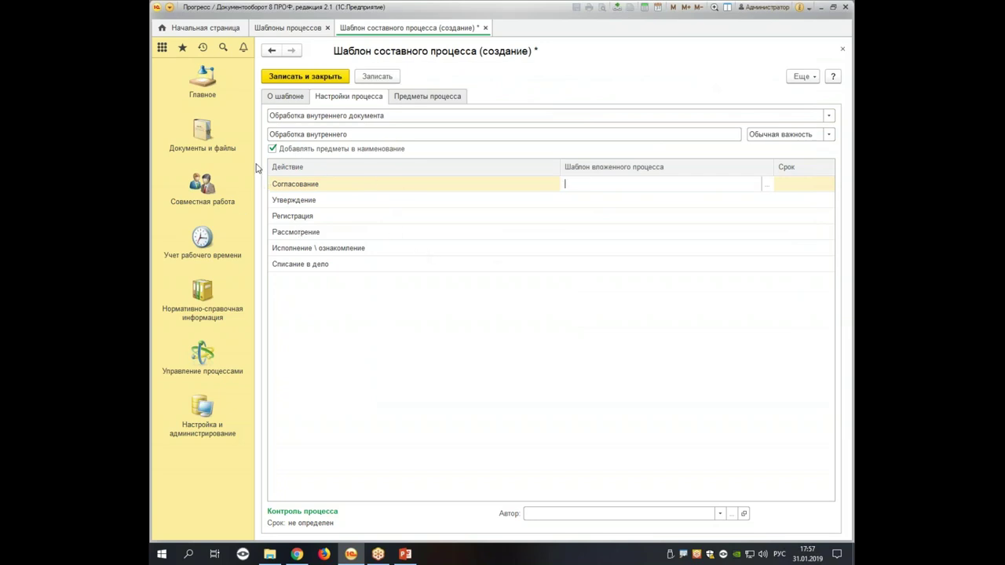
pyautogui.click(764, 184)
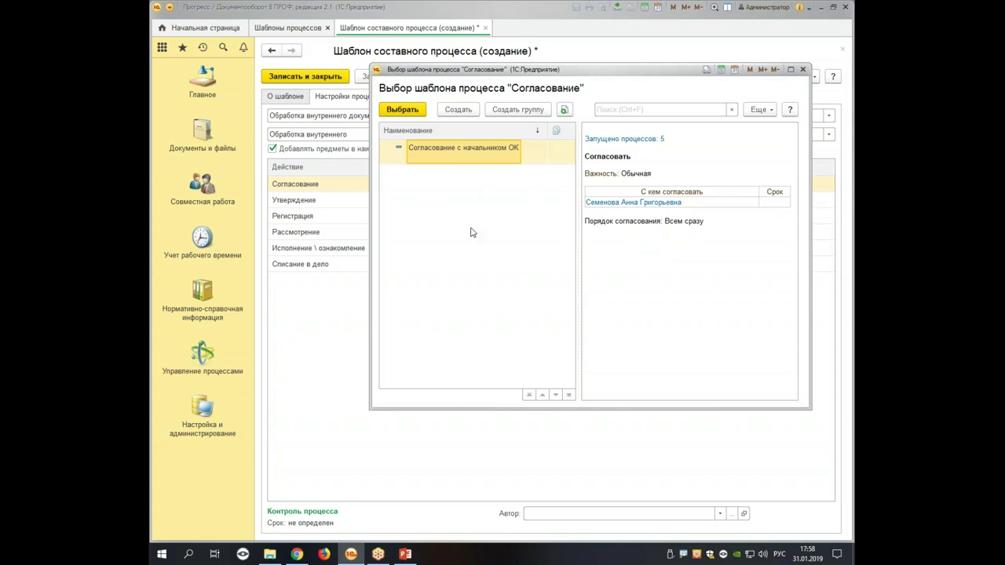
pyautogui.click(450, 111)
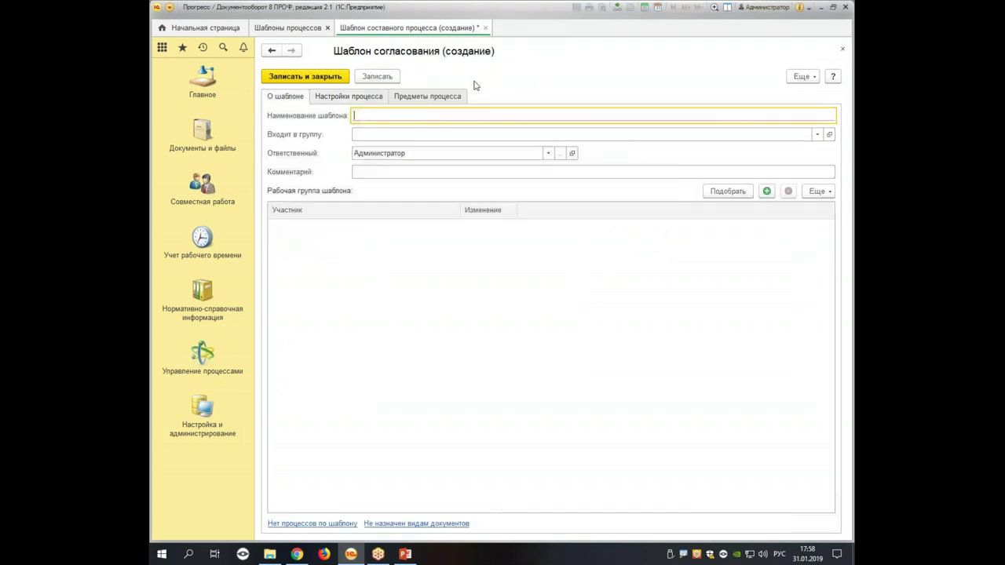
pyautogui.write('согласование ')
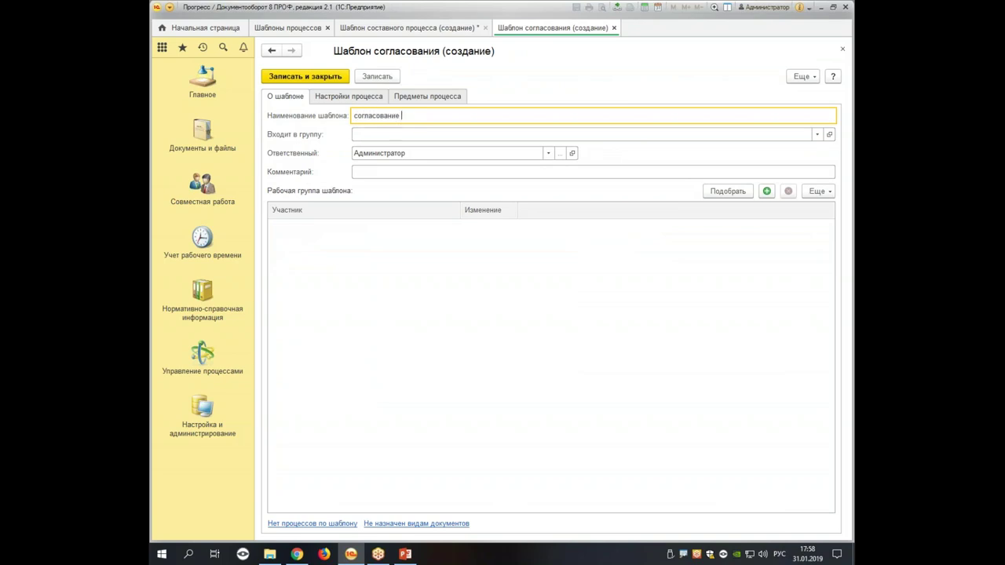
pyautogui.write('условий договора с юристом')
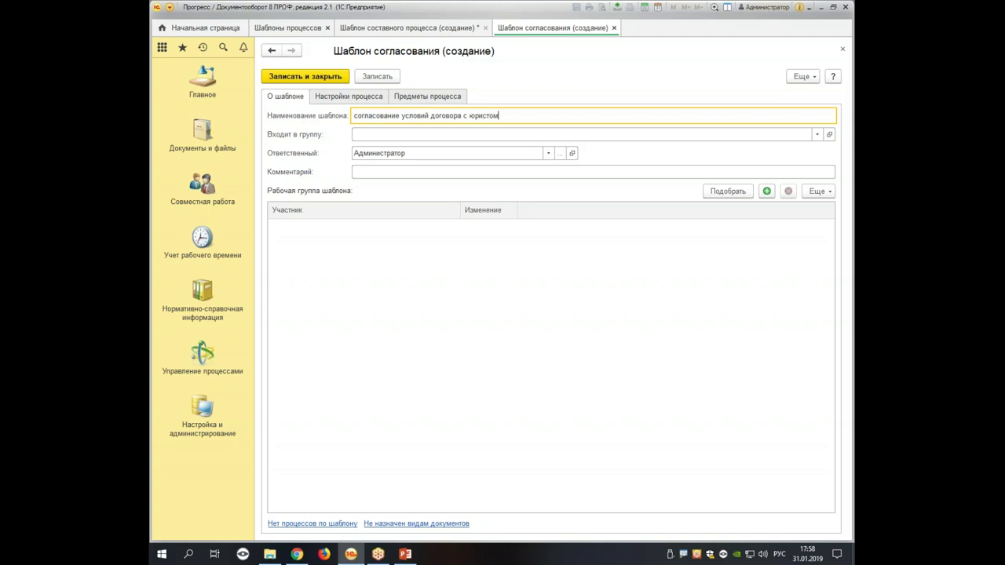
# Add one of the suggested employees as the agreeing person in the agreement template's process settings, with a deadline of 1 day
pyautogui.click(347, 99)
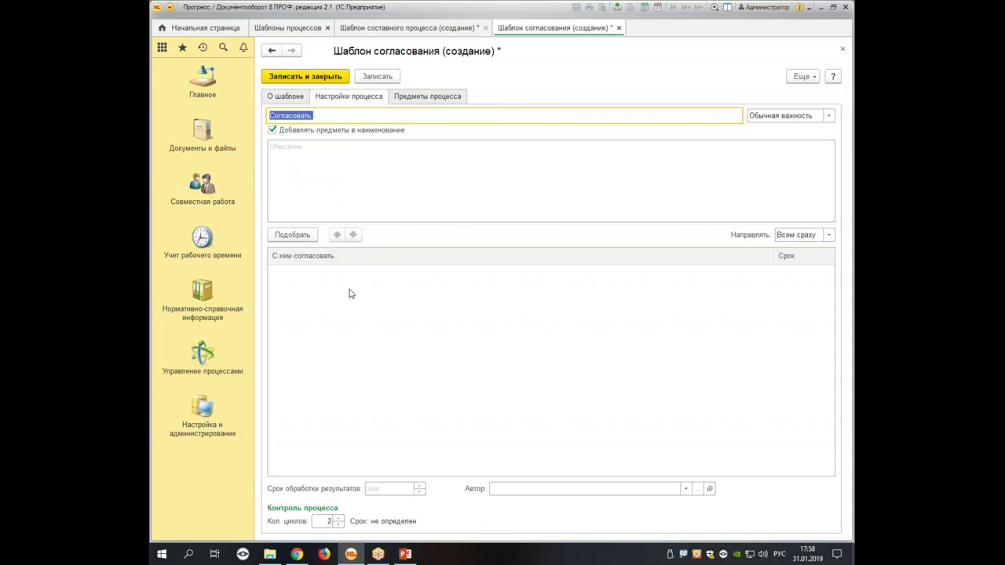
pyautogui.rightClick(349, 289)
pyautogui.click(404, 299)
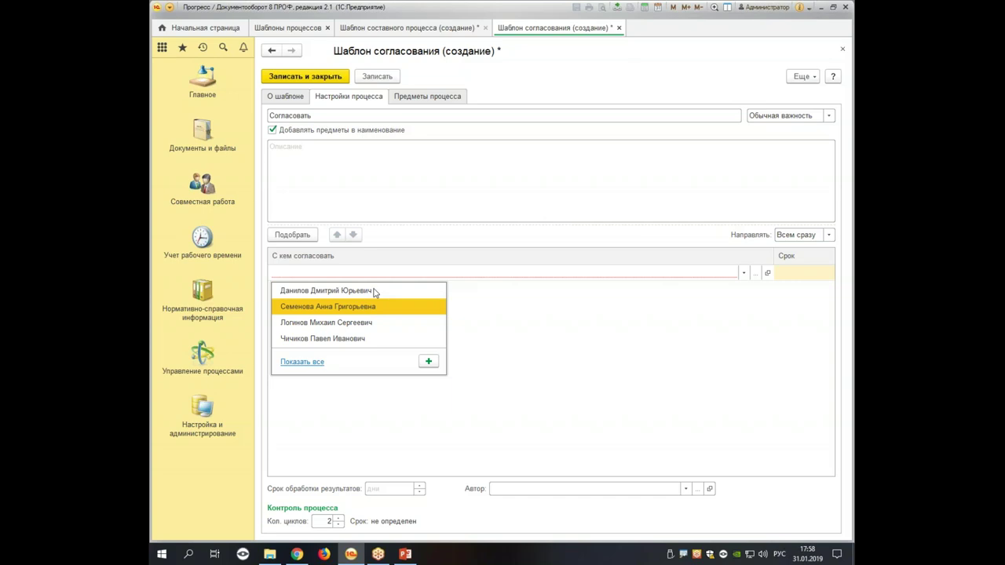
pyautogui.click(364, 339)
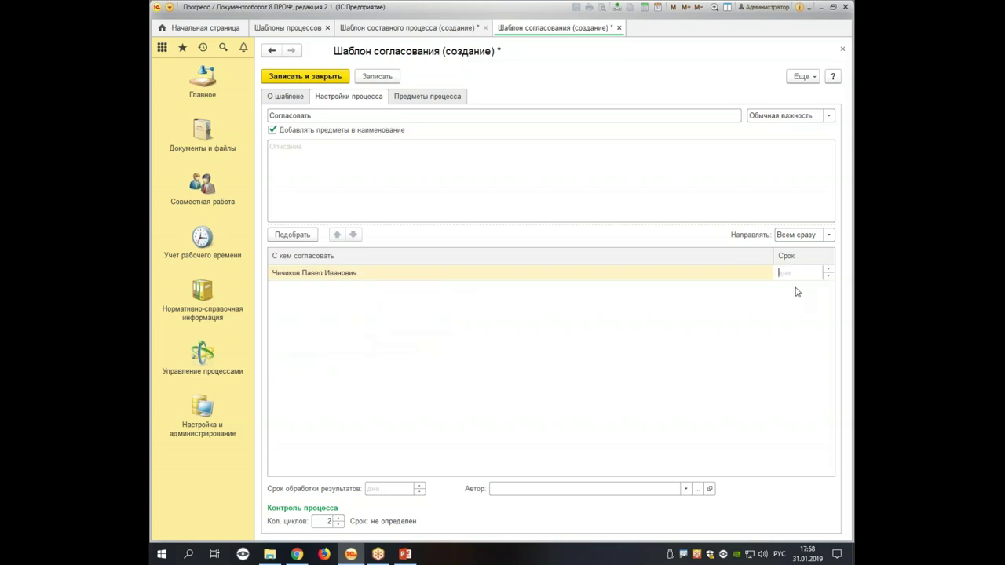
pyautogui.write('1')
pyautogui.press('Return')
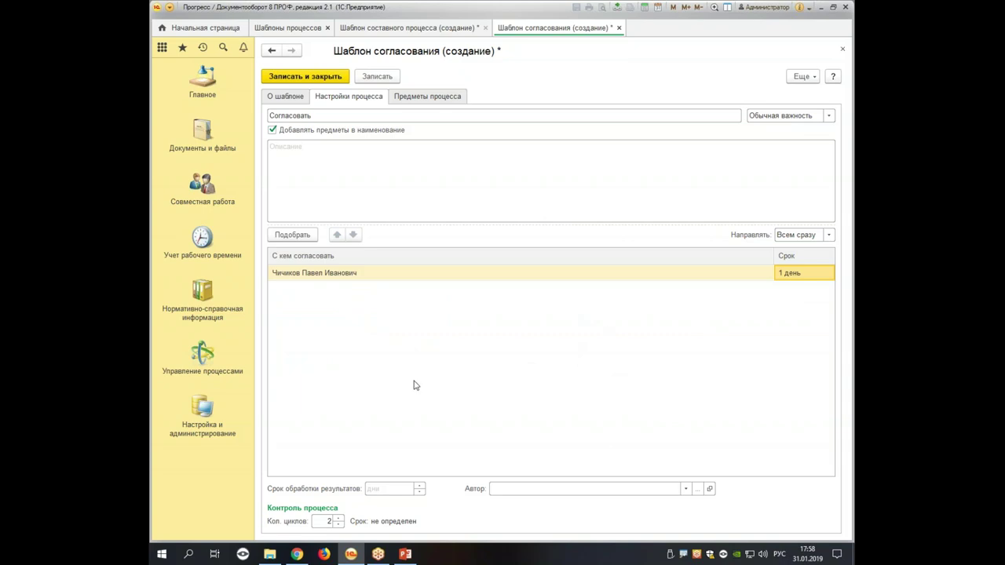
# Save the agreement template and assign it as the nested template of the "Согласование" action
pyautogui.click(294, 77)
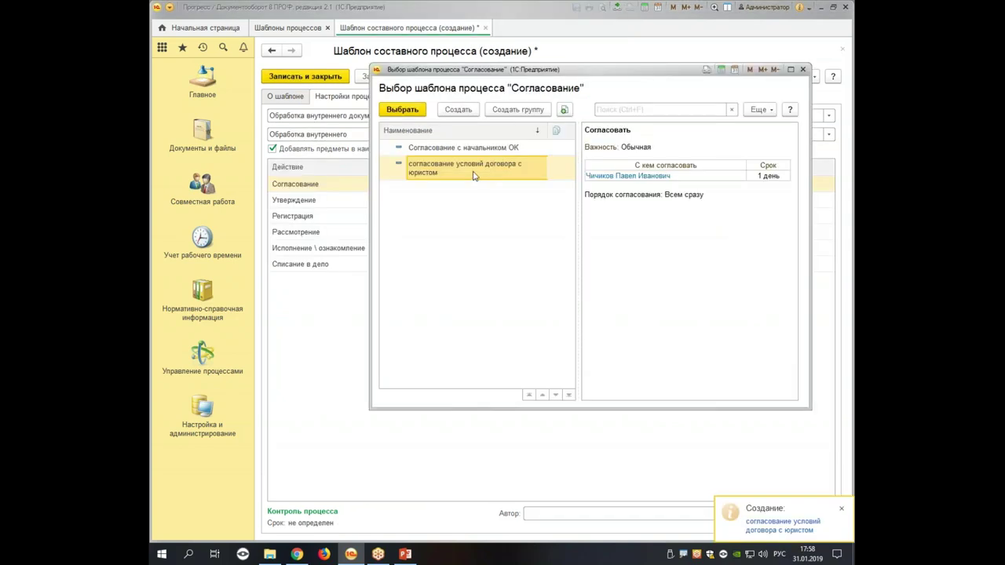
pyautogui.doubleClick(474, 176)
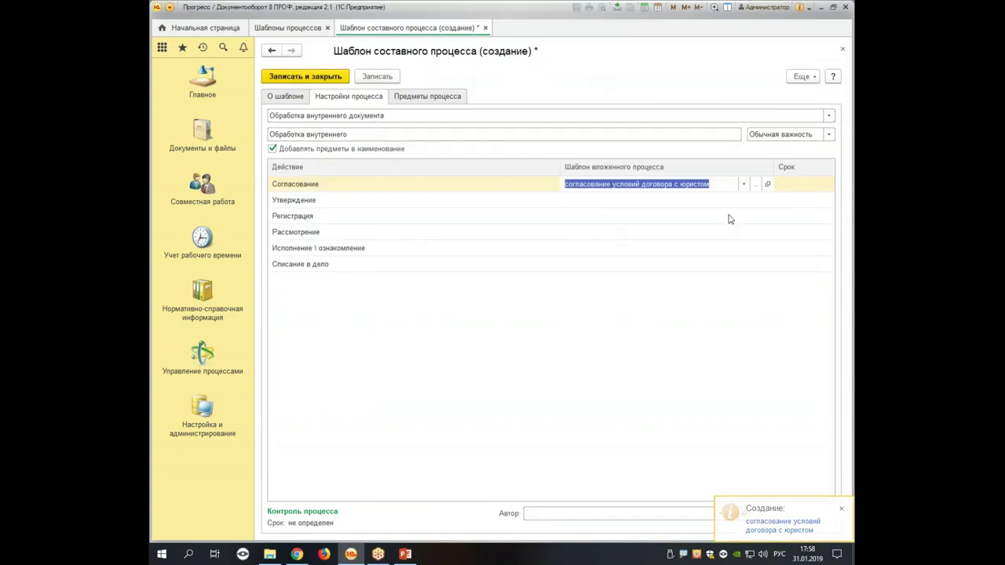
# Start a new nested template for the "Утверждение" action and name it "Утверждение договора руководителем"
pyautogui.click(638, 199)
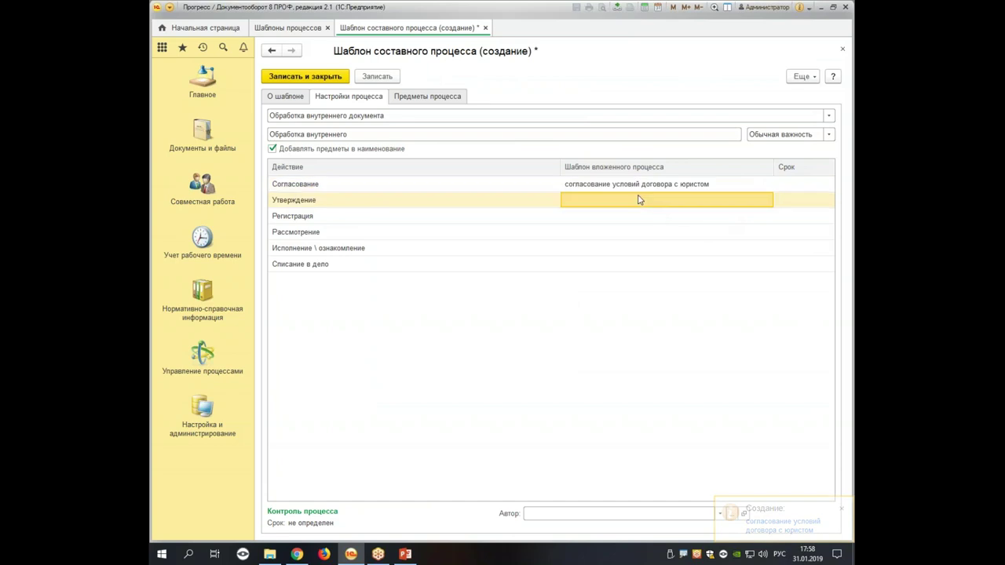
pyautogui.click(638, 200)
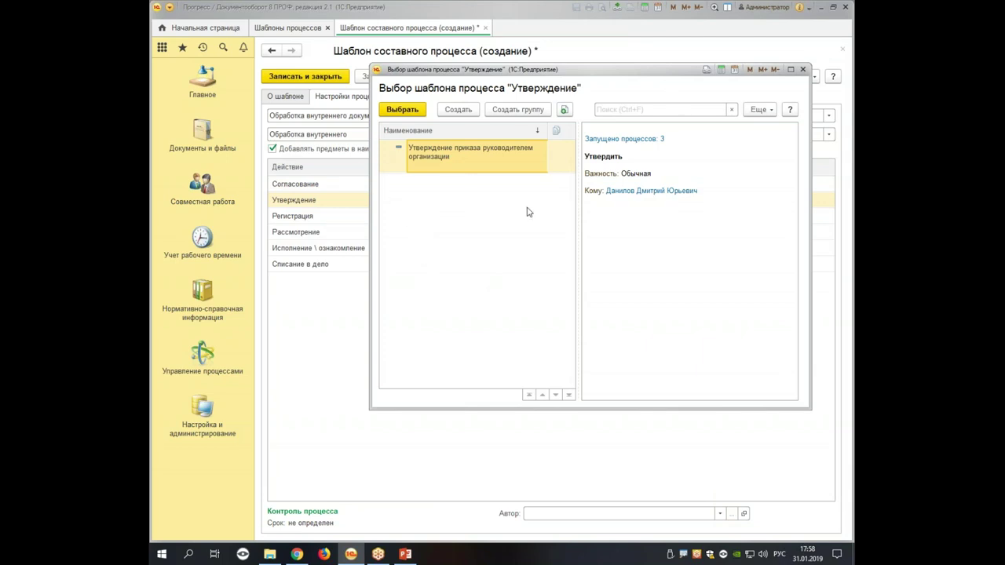
pyautogui.click(454, 113)
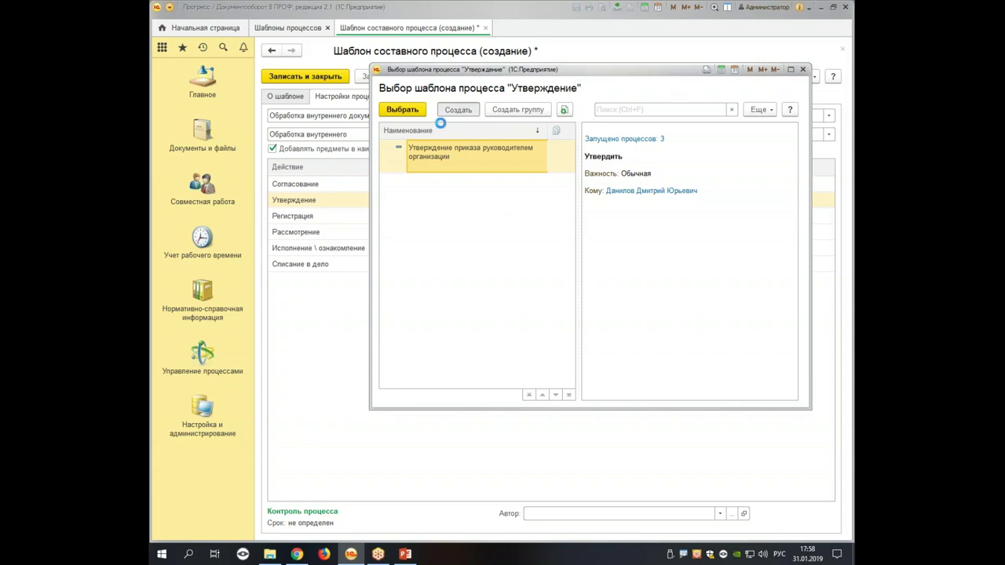
pyautogui.write('У')
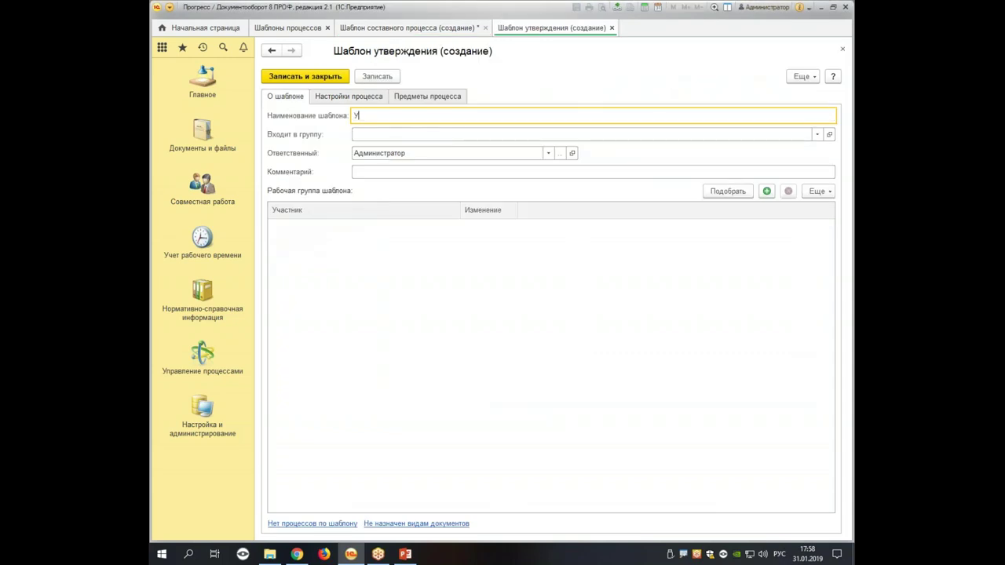
pyautogui.write('тверждение договора руководжите')
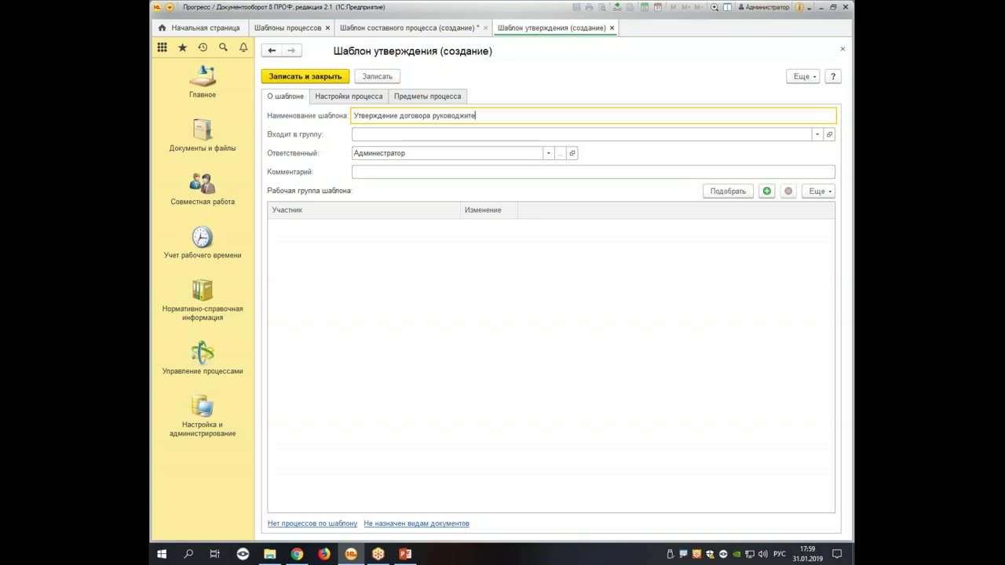
pyautogui.press('BackSpace')
pyautogui.press('BackSpace')
pyautogui.press('BackSpace')
pyautogui.press('BackSpace')
pyautogui.press('BackSpace')
pyautogui.write('ит')
# Set the manager as the approval template's addressee, save it and assign it to the "Утверждение" action
pyautogui.click(358, 98)
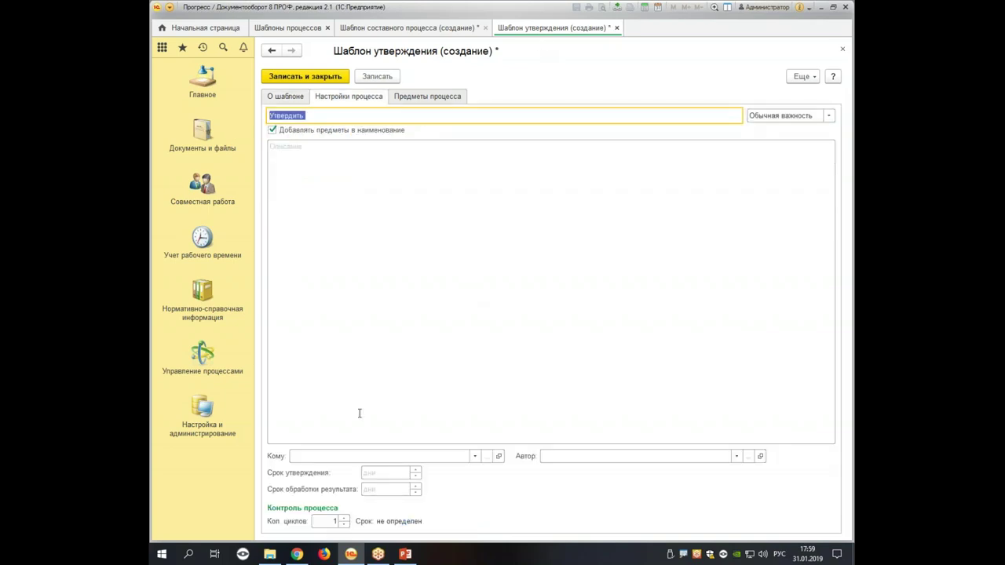
pyautogui.click(388, 456)
pyautogui.click(410, 380)
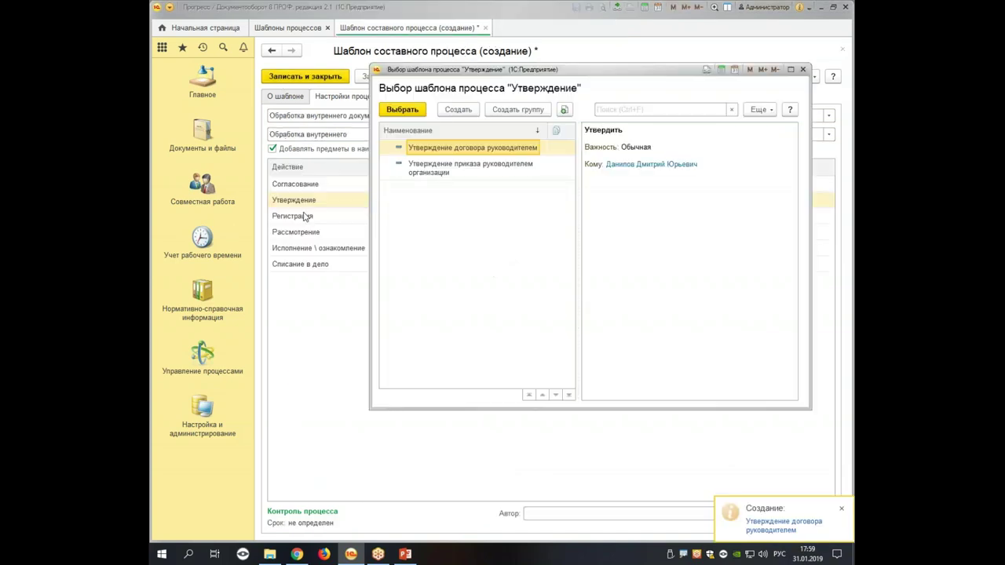
pyautogui.doubleClick(478, 151)
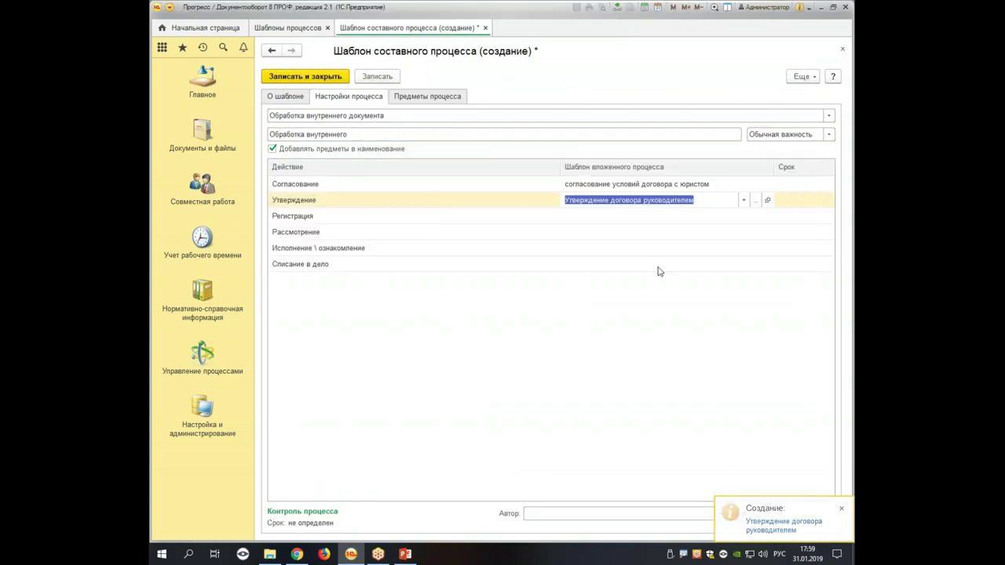
# Start a new nested template for the "Регистрация" action and name it "Регистрация"
pyautogui.click(676, 218)
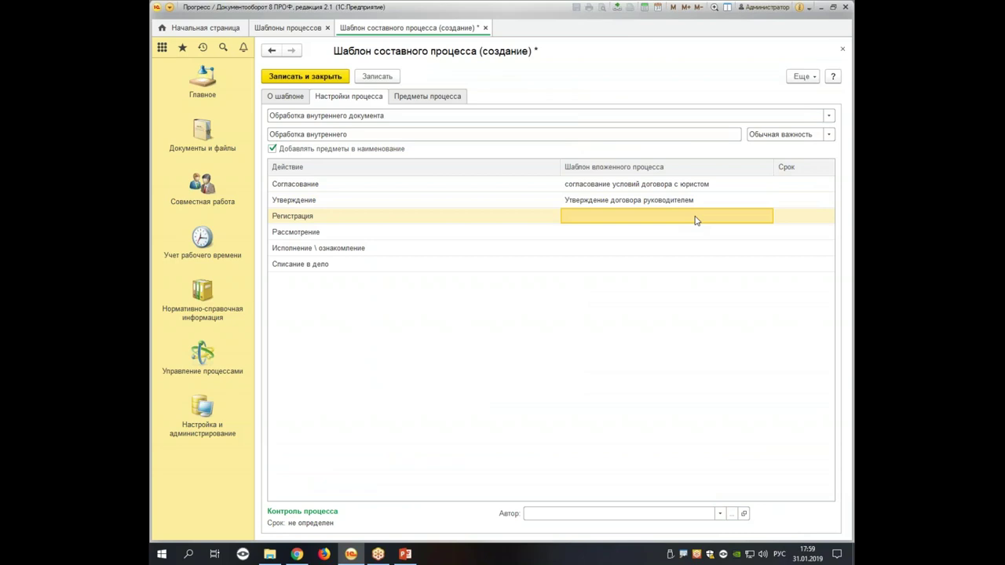
pyautogui.doubleClick(695, 222)
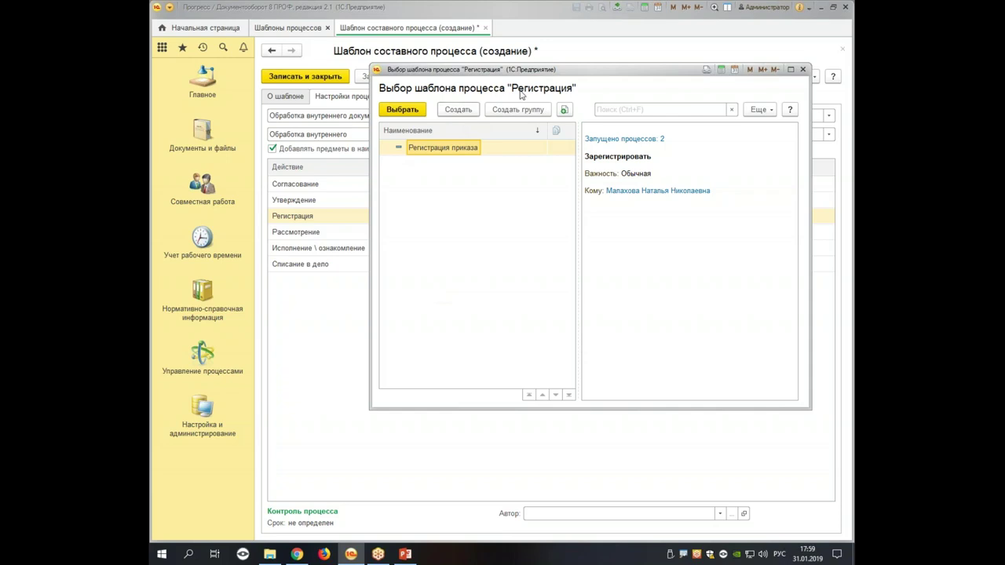
pyautogui.click(449, 110)
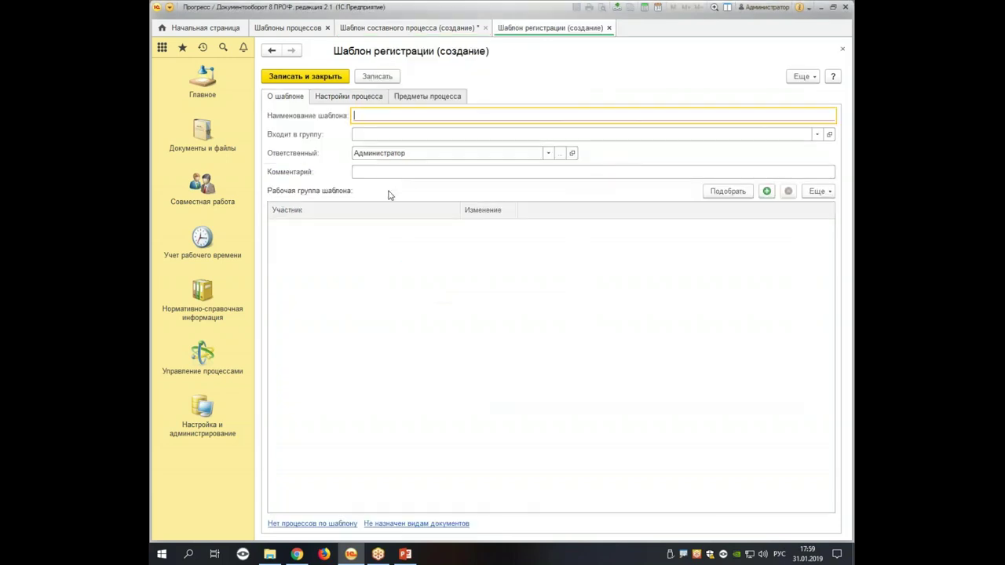
pyautogui.write('Регистрация')
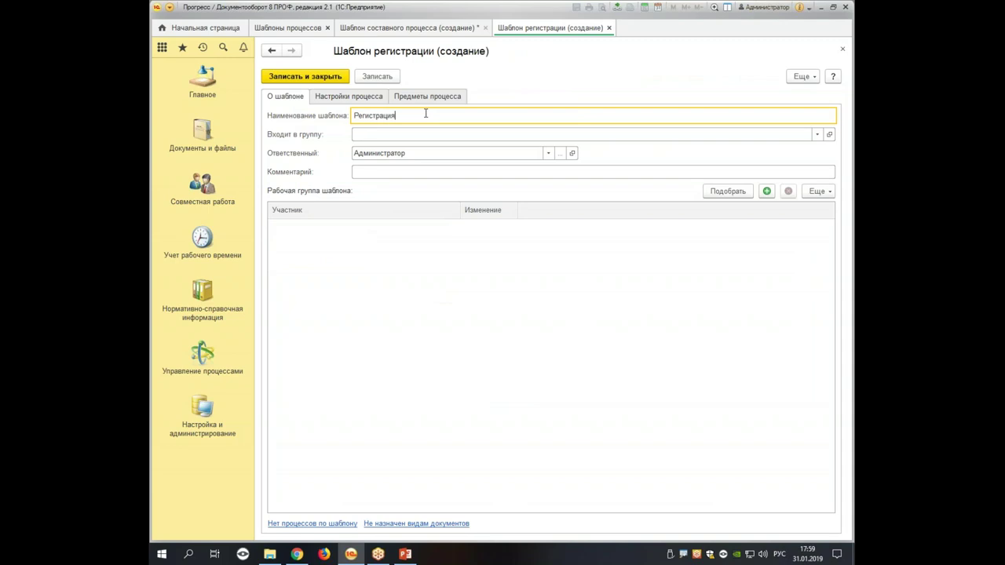
# Set the head of the secretariat as the registration template's addressee, with a registration deadline of 1 day
pyautogui.click(350, 97)
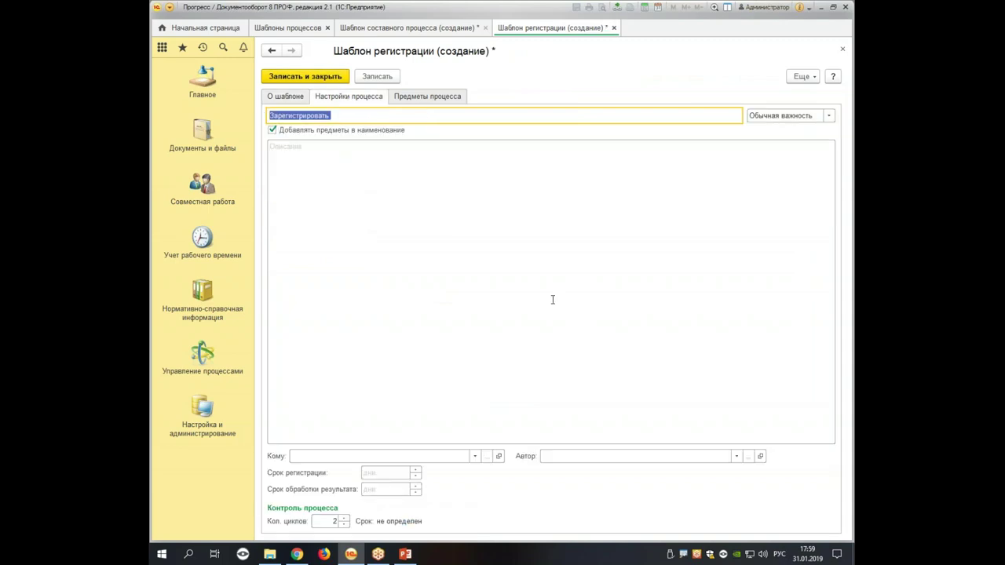
pyautogui.click(421, 456)
pyautogui.write('и')
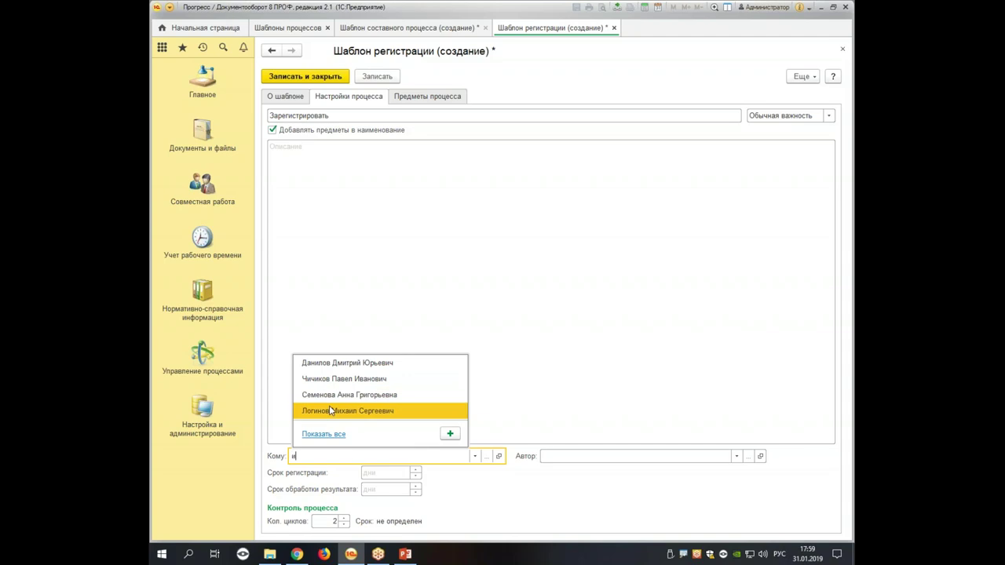
pyautogui.press('BackSpace')
pyautogui.write('ма')
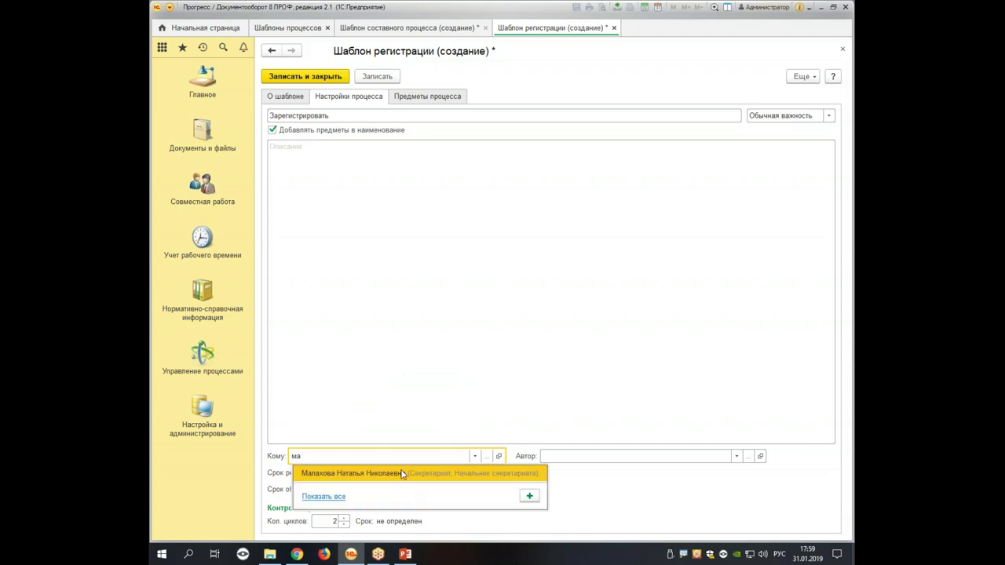
pyautogui.click(402, 474)
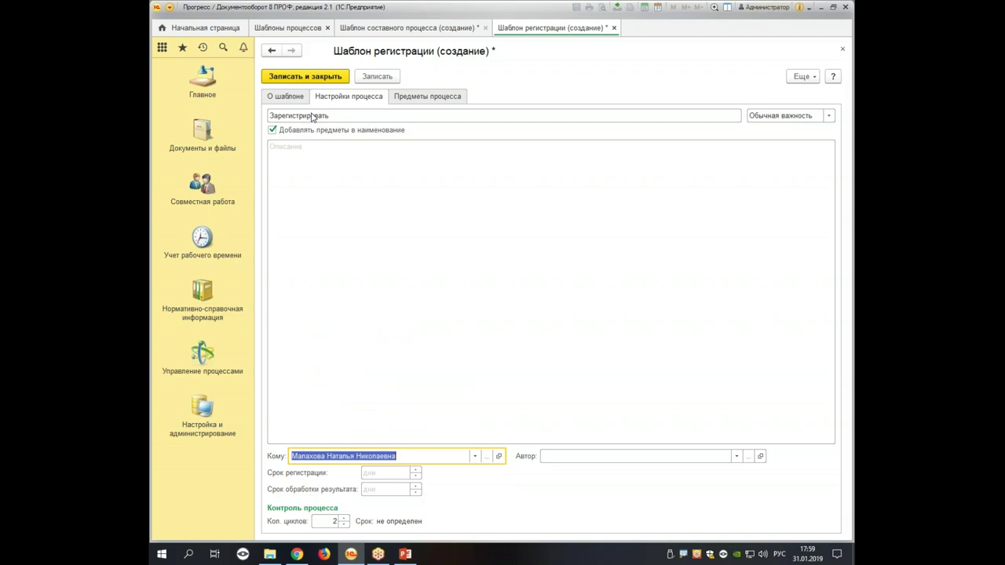
pyautogui.click(393, 471)
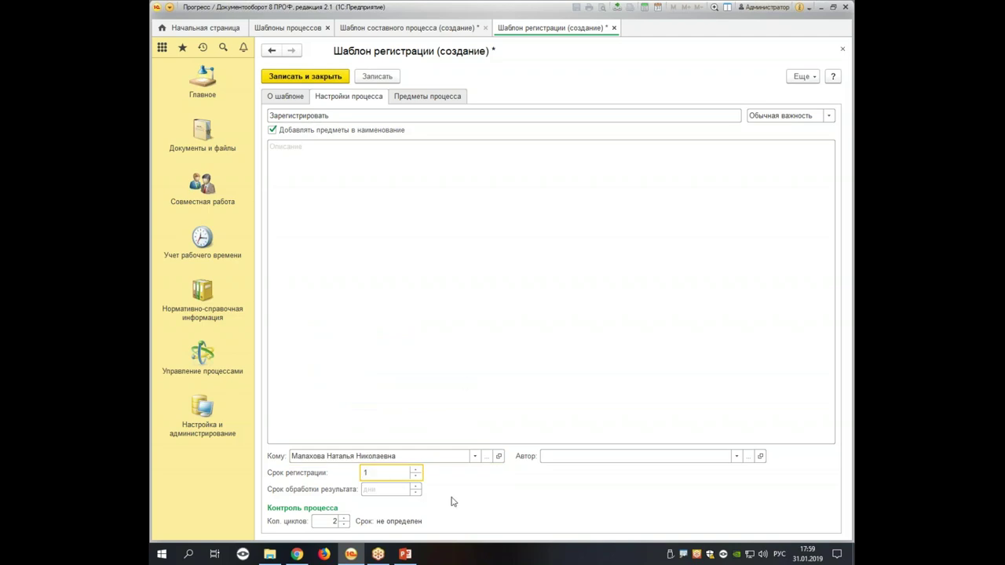
# Save the registration template and assign it as the nested template of the "Регистрация" action
pyautogui.click(331, 78)
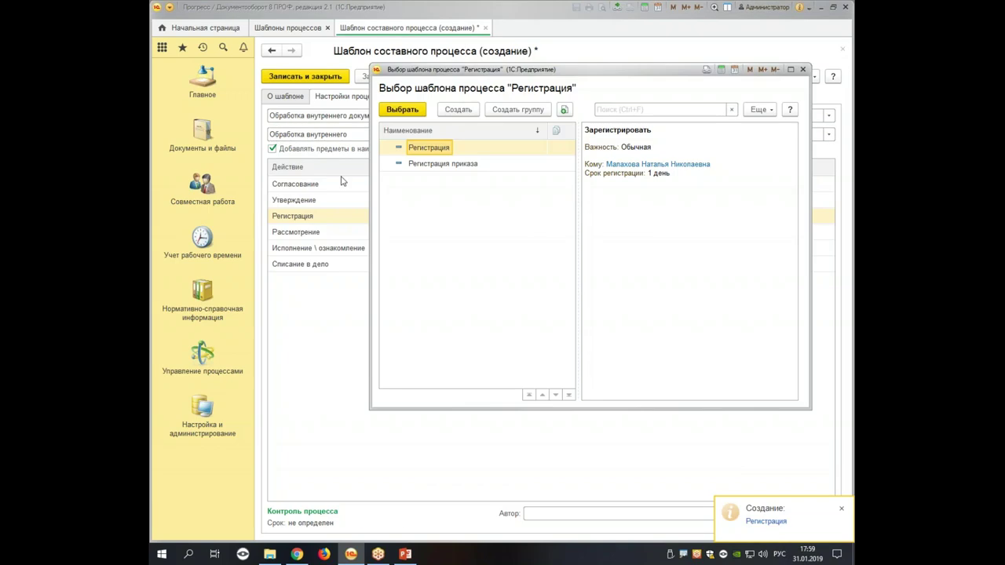
pyautogui.doubleClick(408, 149)
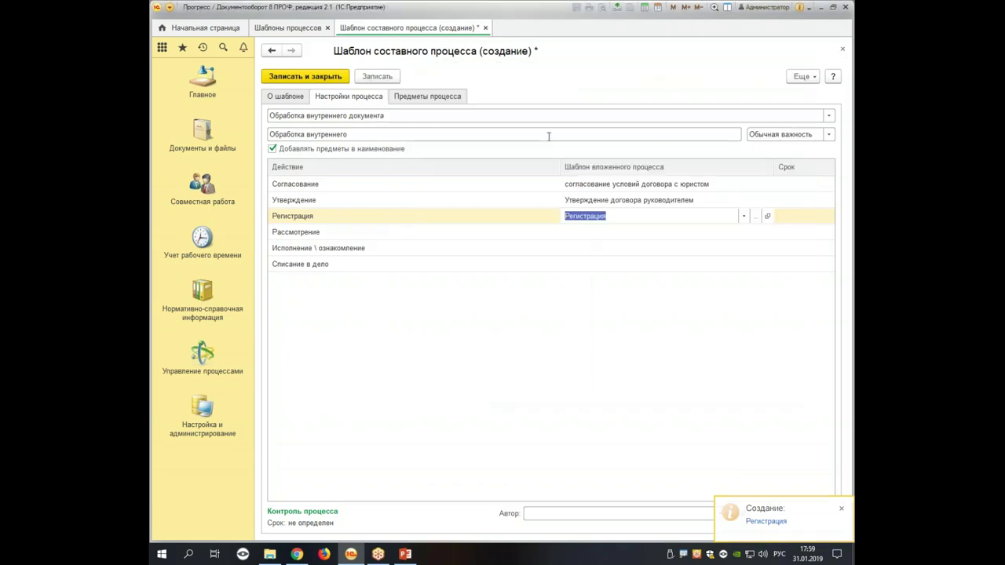
pyautogui.click(635, 328)
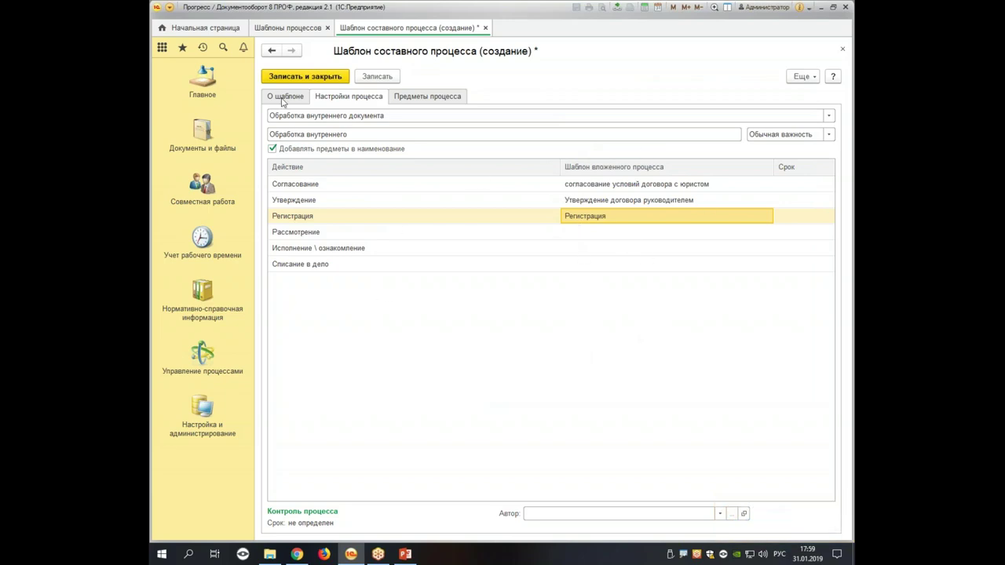
# Save the composite template and create a document type assignment for it with the internal document type "Договор"
pyautogui.click(283, 99)
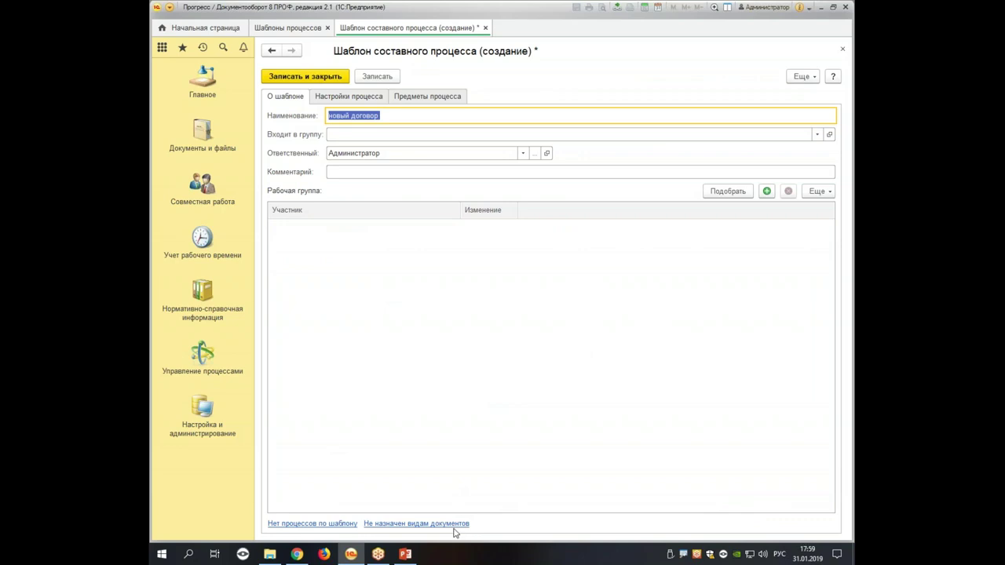
pyautogui.click(420, 525)
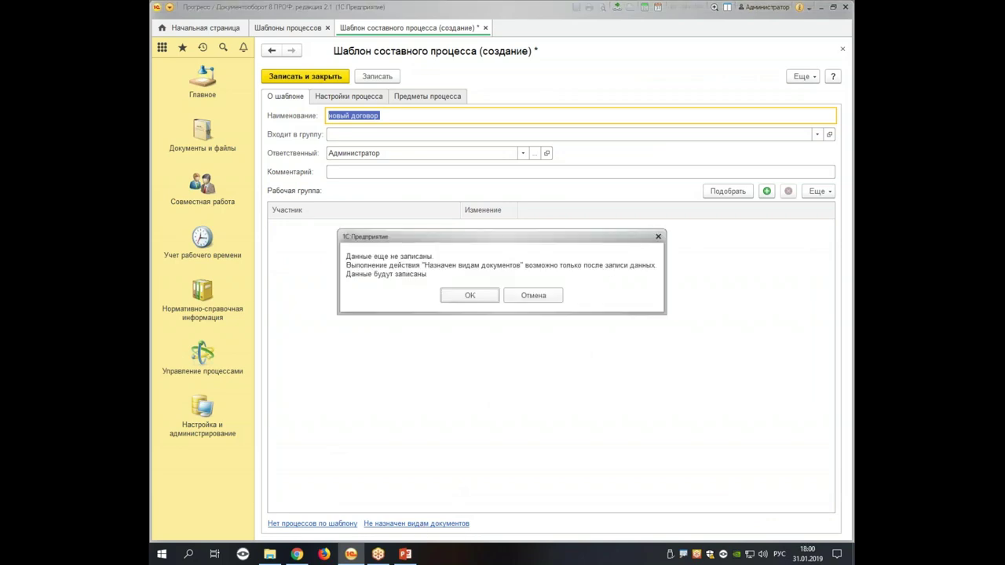
pyautogui.click(475, 298)
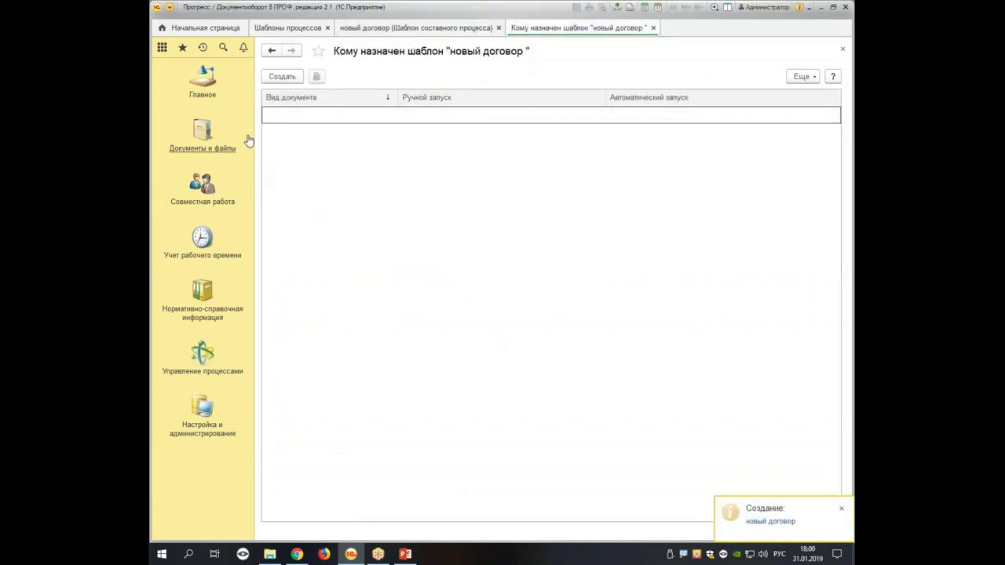
pyautogui.click(282, 76)
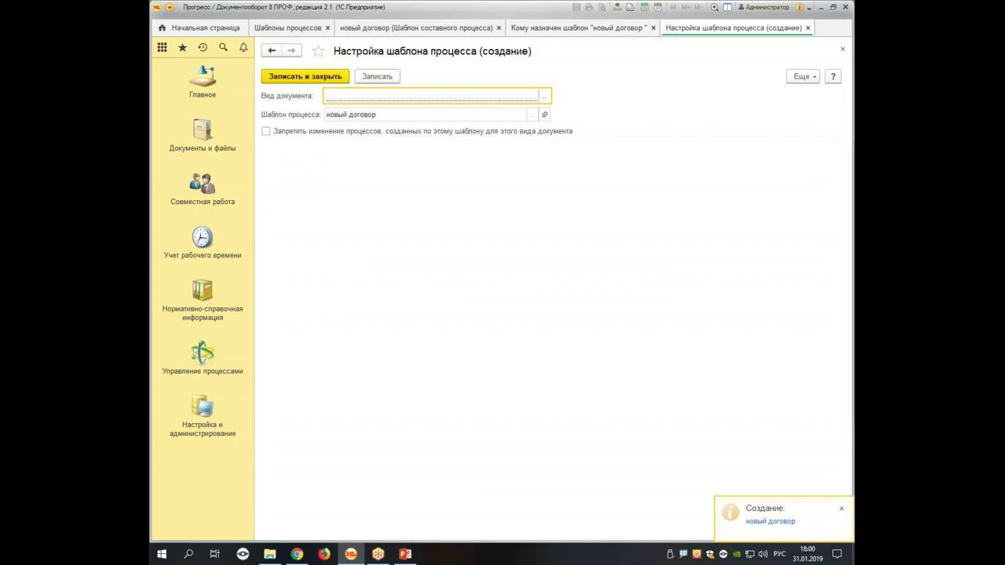
pyautogui.click(546, 97)
pyautogui.click(416, 110)
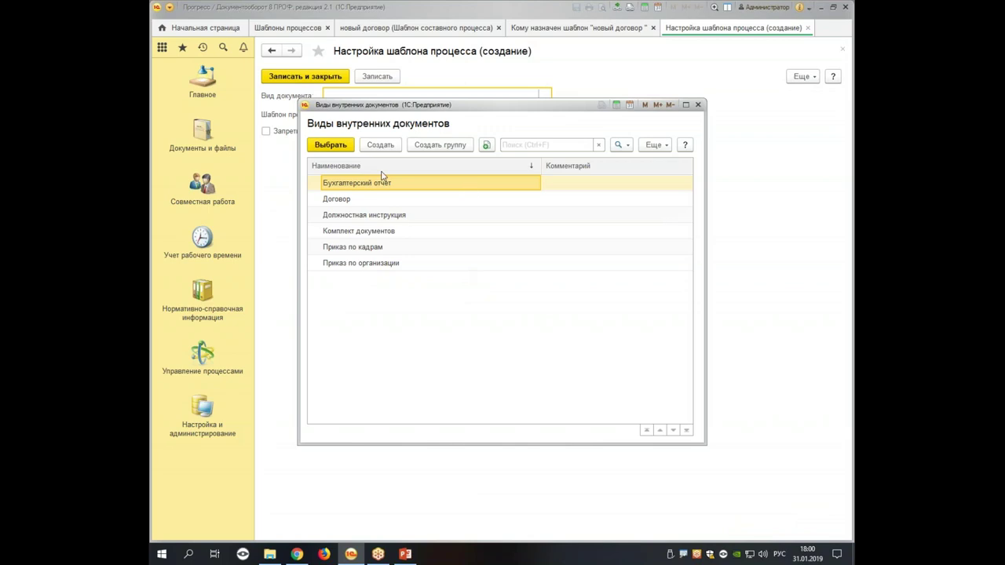
pyautogui.doubleClick(339, 201)
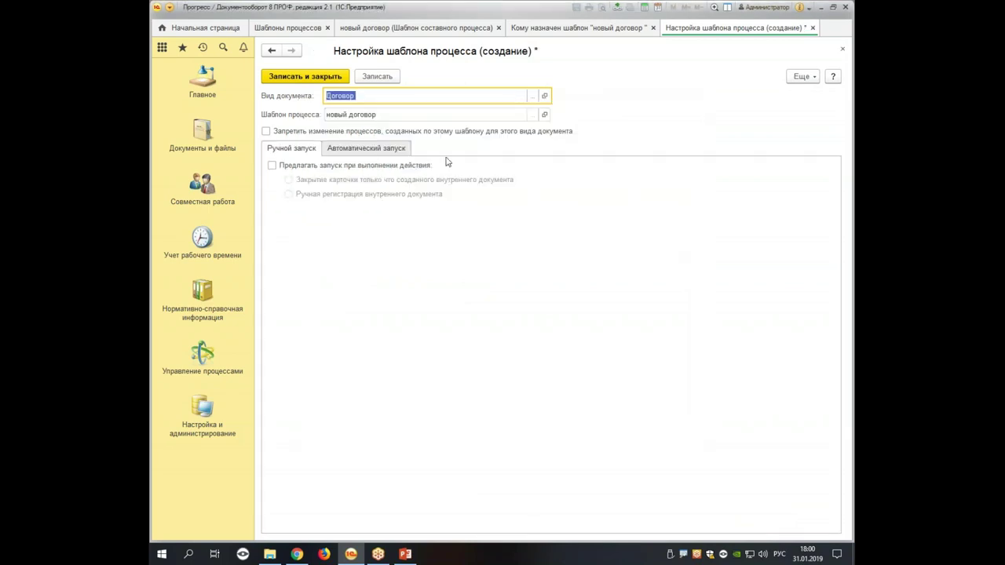
# Set the process to launch automatically on "Создание внутреннего документа", then save and close the assignment and the composite template
pyautogui.click(369, 149)
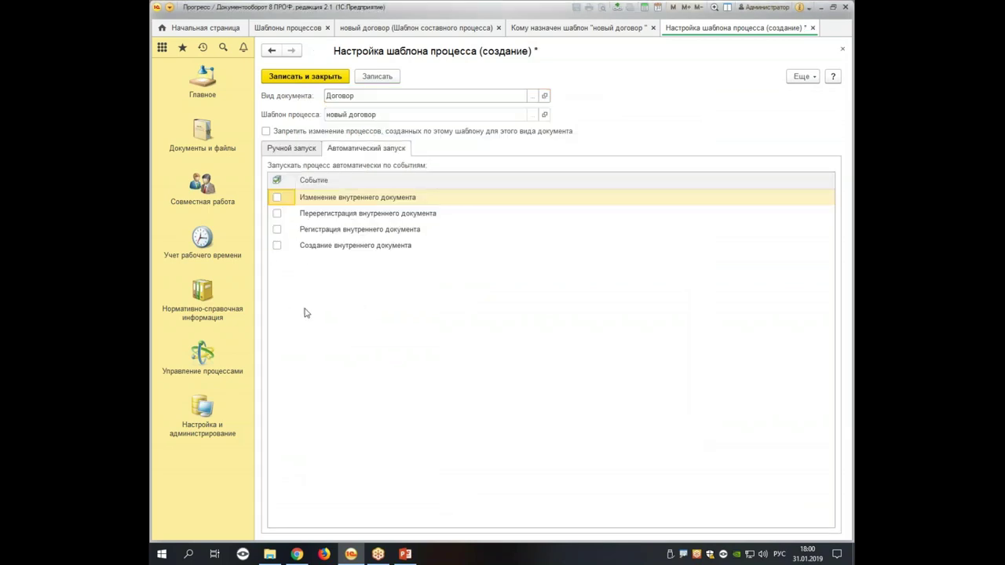
pyautogui.click(276, 245)
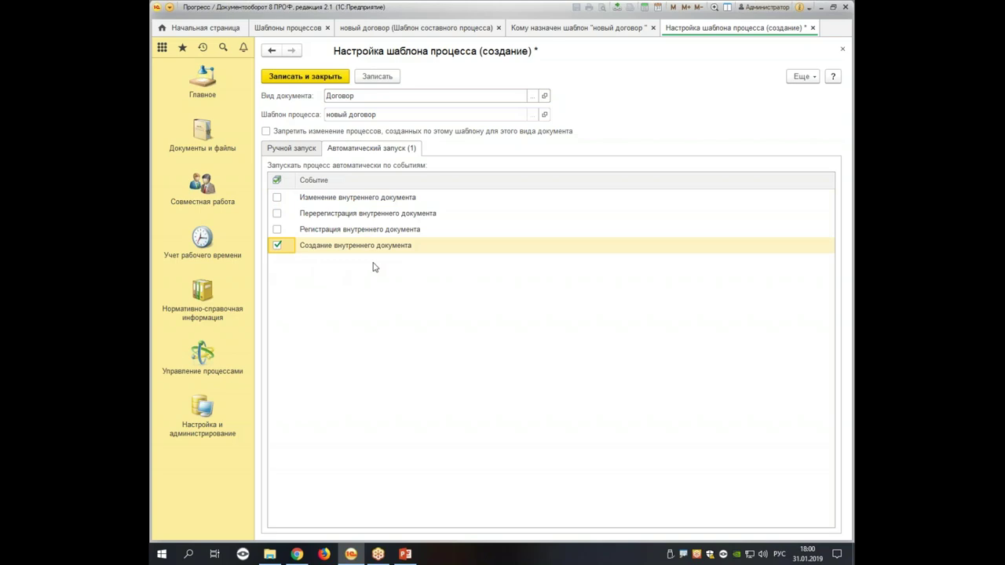
pyautogui.click(293, 76)
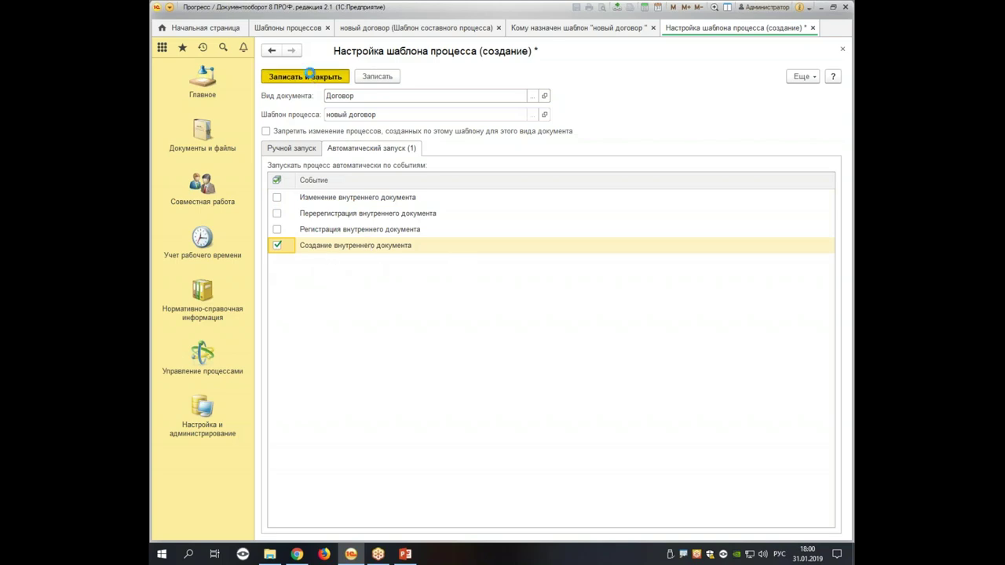
pyautogui.click(653, 28)
pyautogui.click(309, 77)
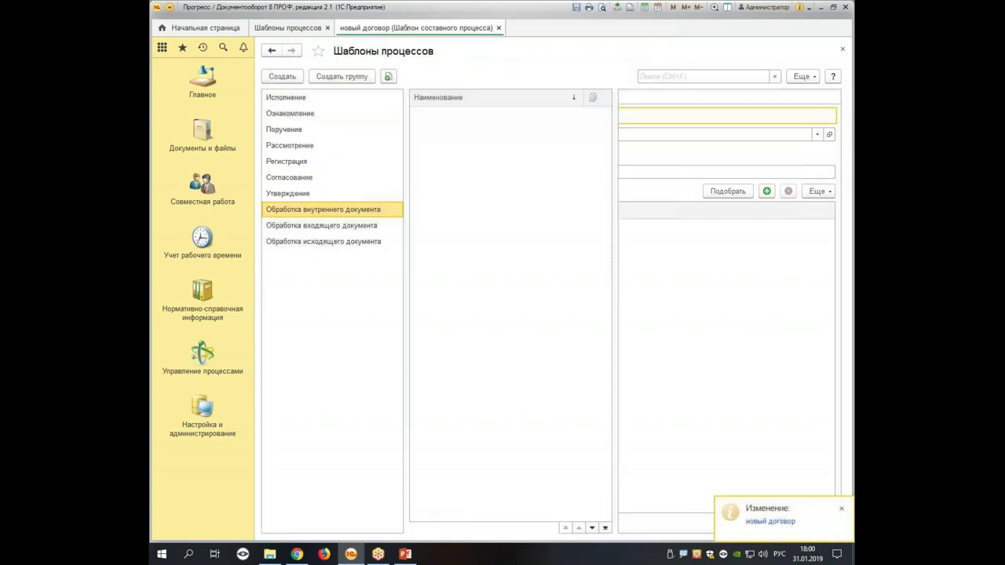
# Create a blank internal document in the "Договоры" folder
pyautogui.click(202, 146)
pyautogui.click(351, 80)
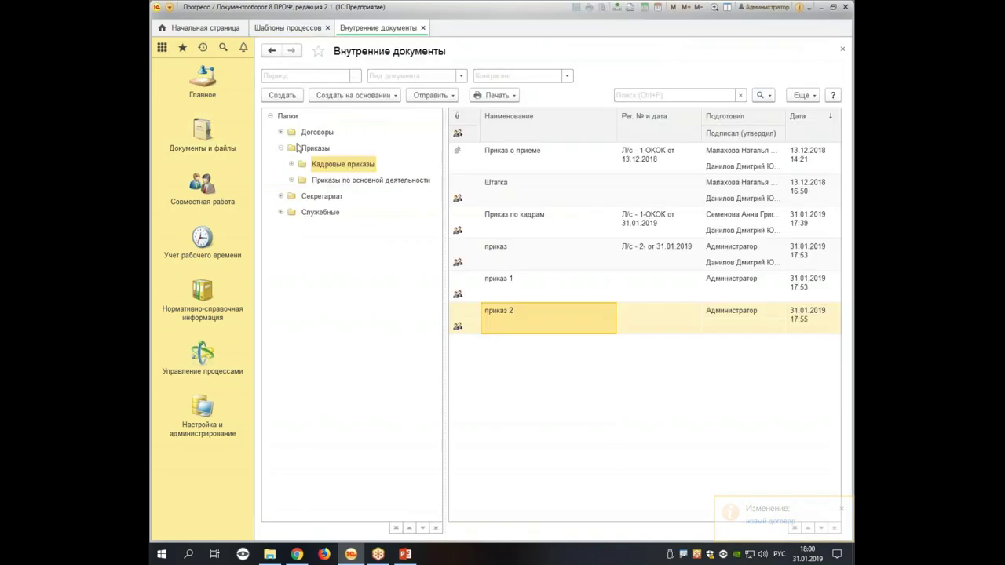
pyautogui.click(322, 133)
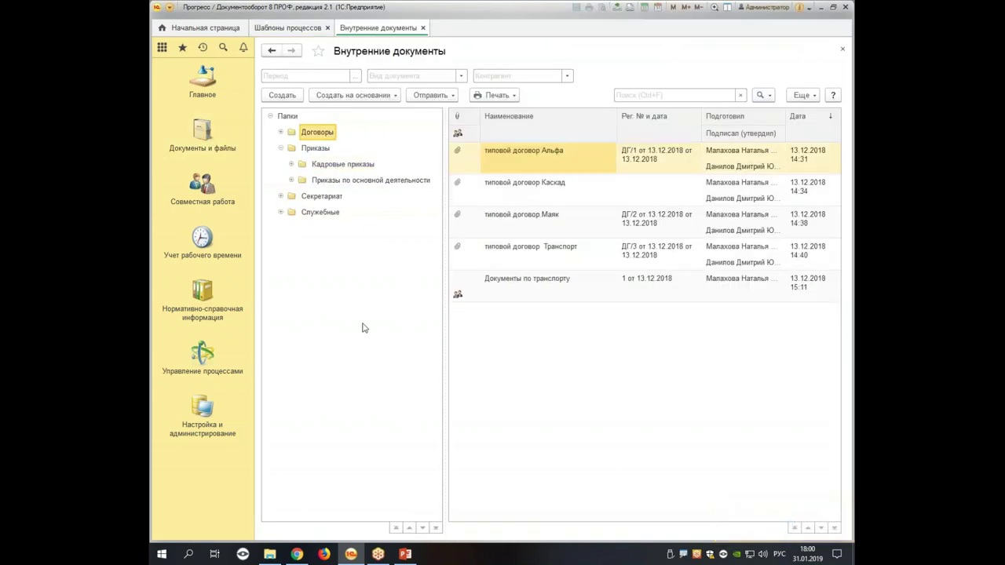
pyautogui.click(282, 96)
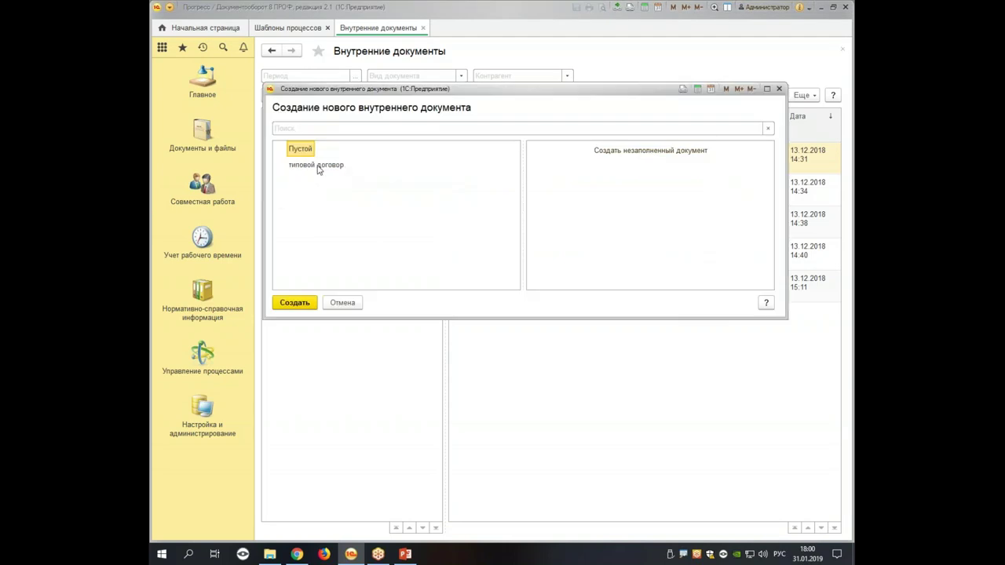
pyautogui.click(290, 302)
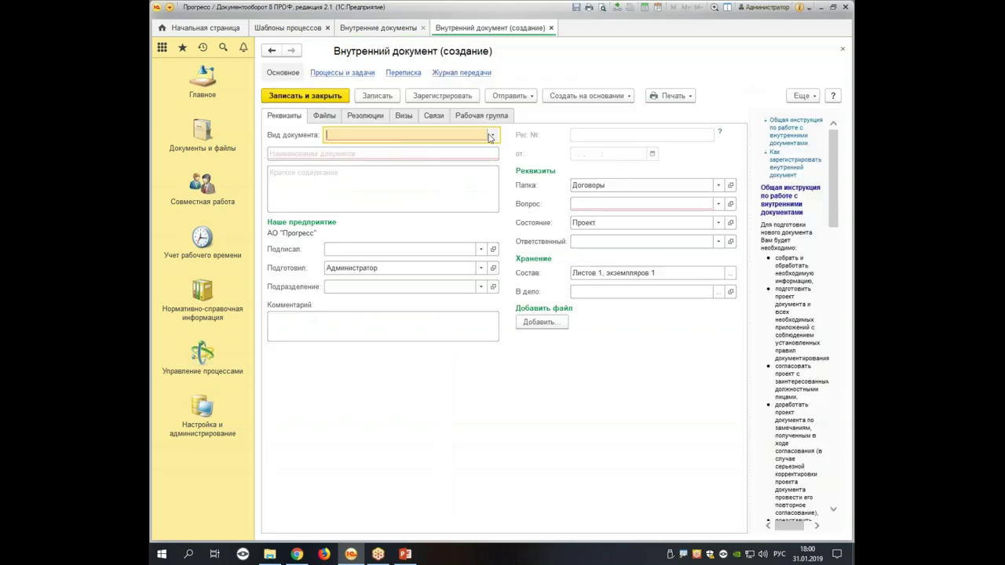
# Set the document type to "Договор" with the title "договор с клиентом", and pick the company director as the signatory on the company's side
pyautogui.click(492, 137)
pyautogui.click(350, 168)
pyautogui.write('Договор')
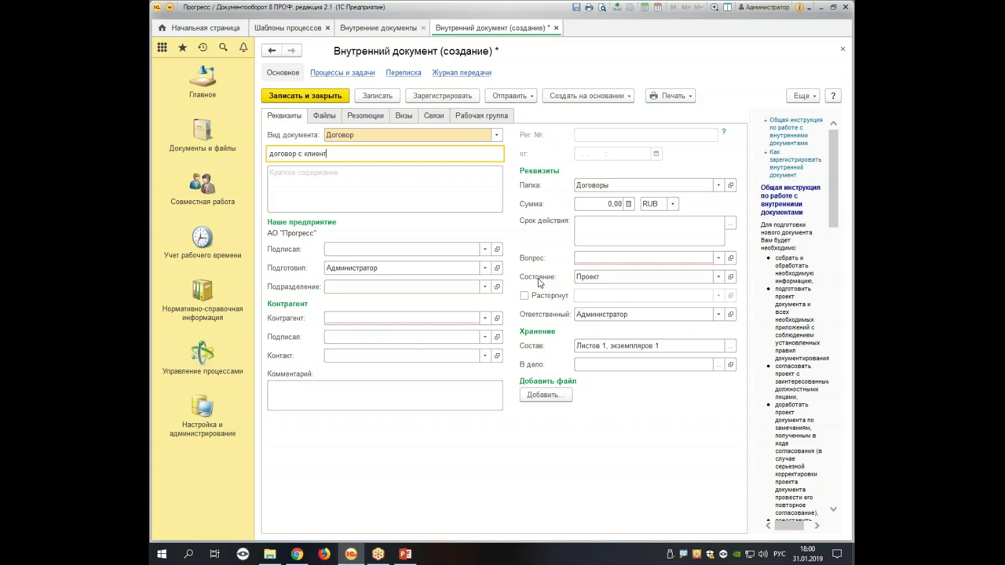
pyautogui.write(' с клиентом')
pyautogui.click(398, 250)
pyautogui.click(391, 283)
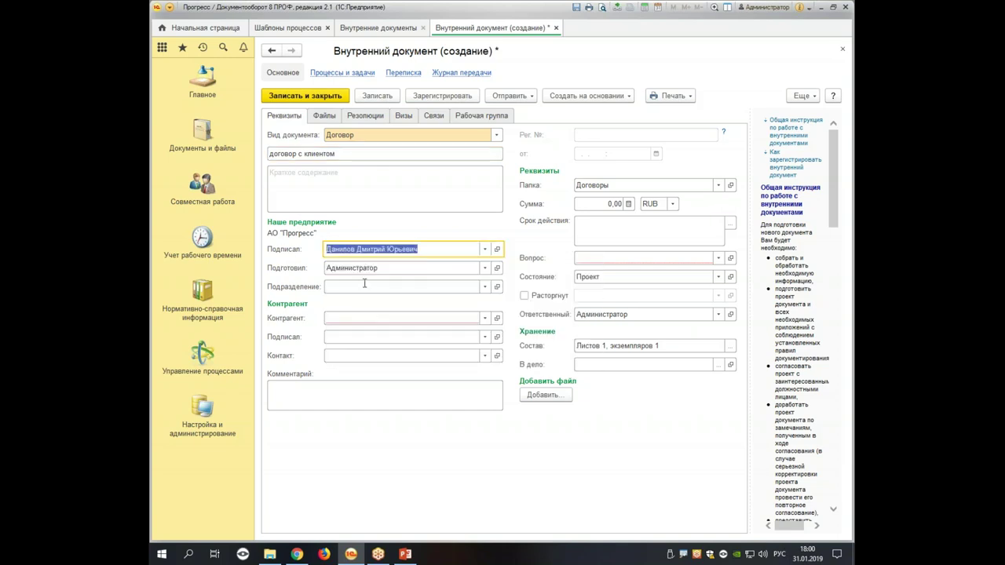
# Set the counterparty to "Каскад" and pick its manager as both the signatory and the contact person
pyautogui.click(359, 318)
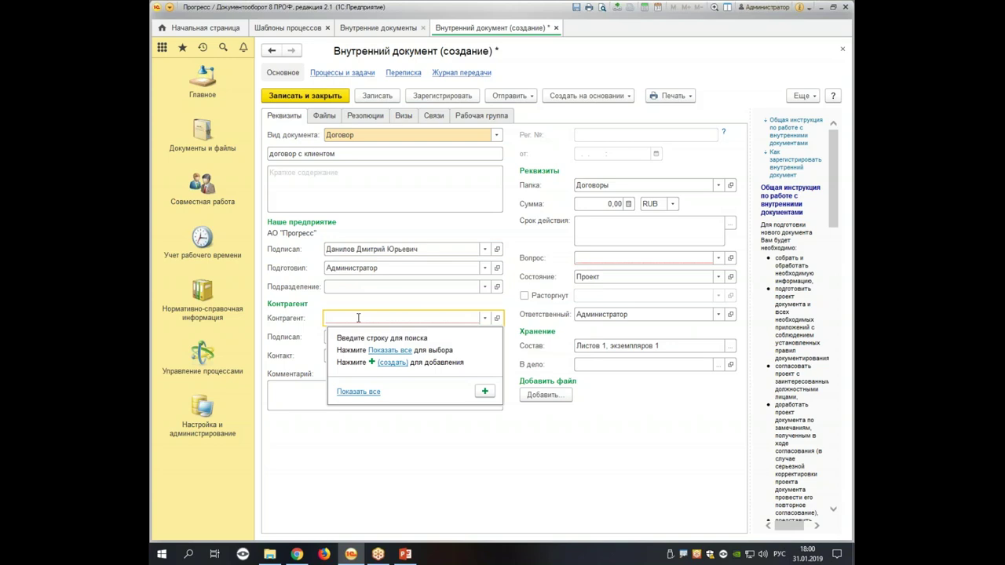
pyautogui.click(386, 353)
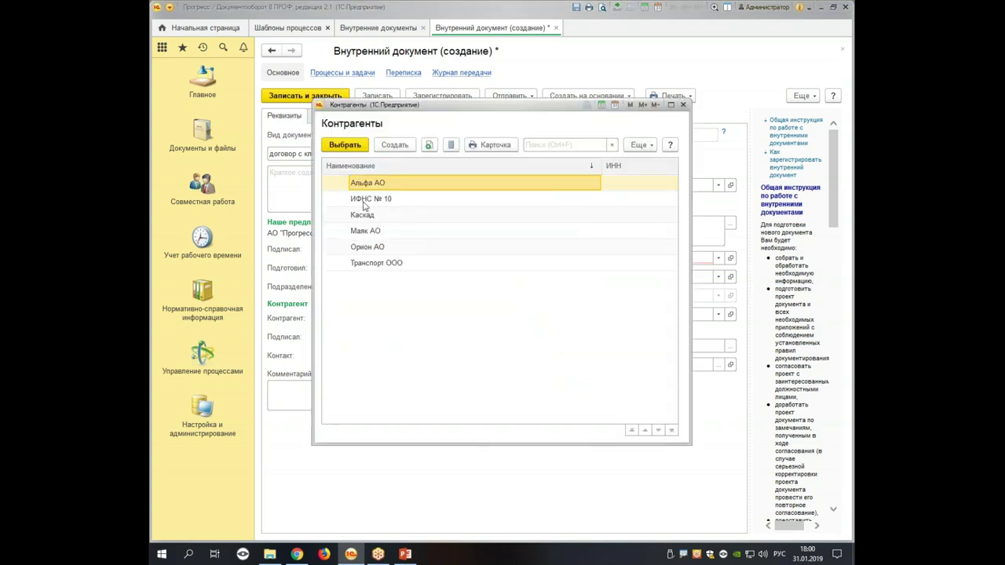
pyautogui.doubleClick(382, 218)
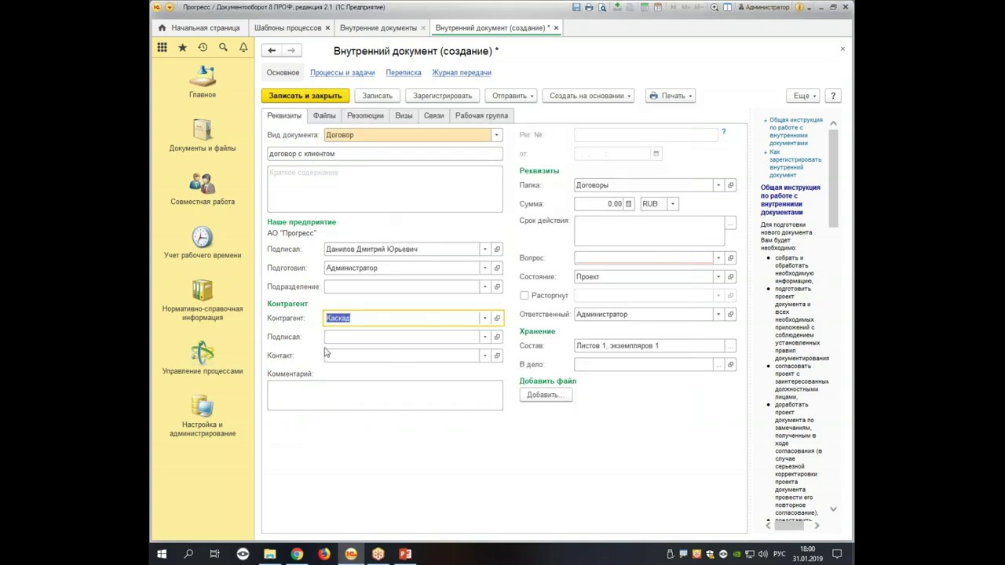
pyautogui.click(374, 336)
pyautogui.click(395, 369)
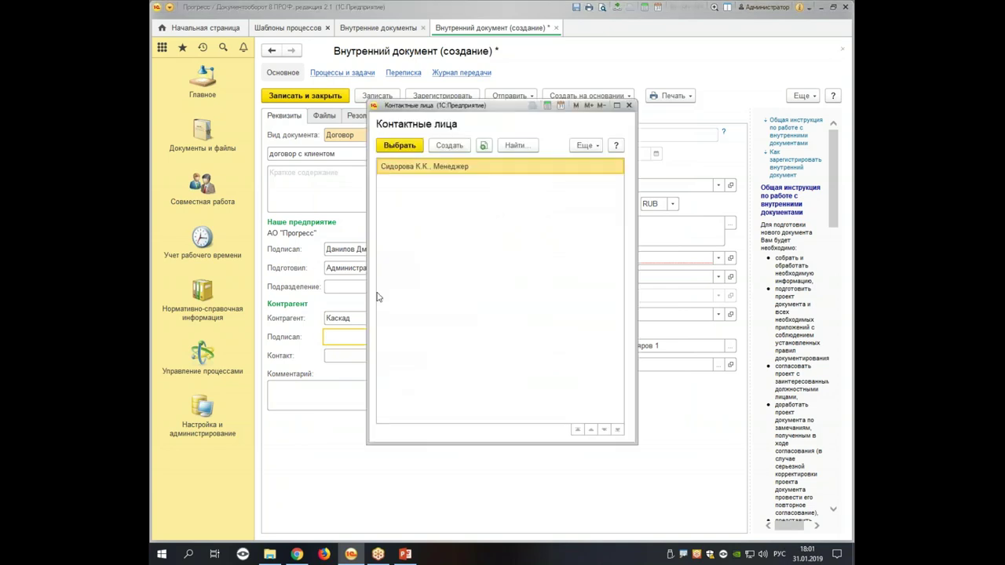
pyautogui.doubleClick(390, 165)
pyautogui.click(408, 356)
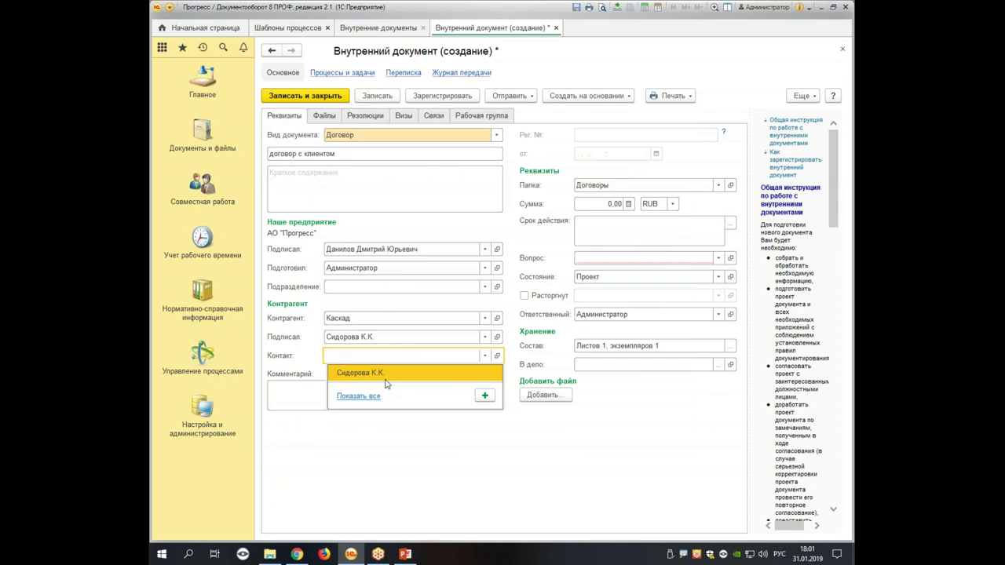
pyautogui.click(385, 372)
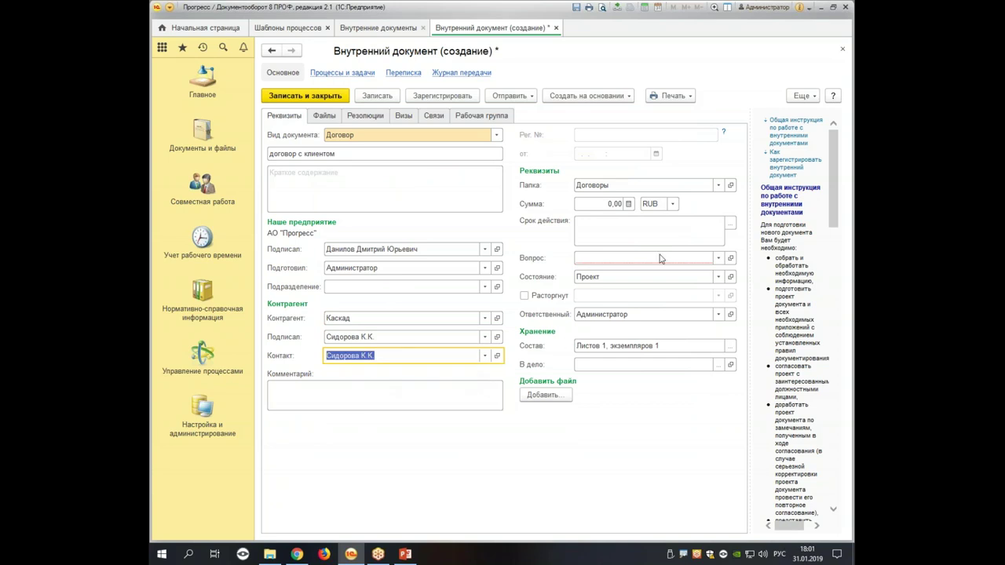
# Set the contract amount to 150 000 RUB and its validity period from 31.01.2019 to 30.04.2019
pyautogui.click(590, 205)
pyautogui.write('150 000')
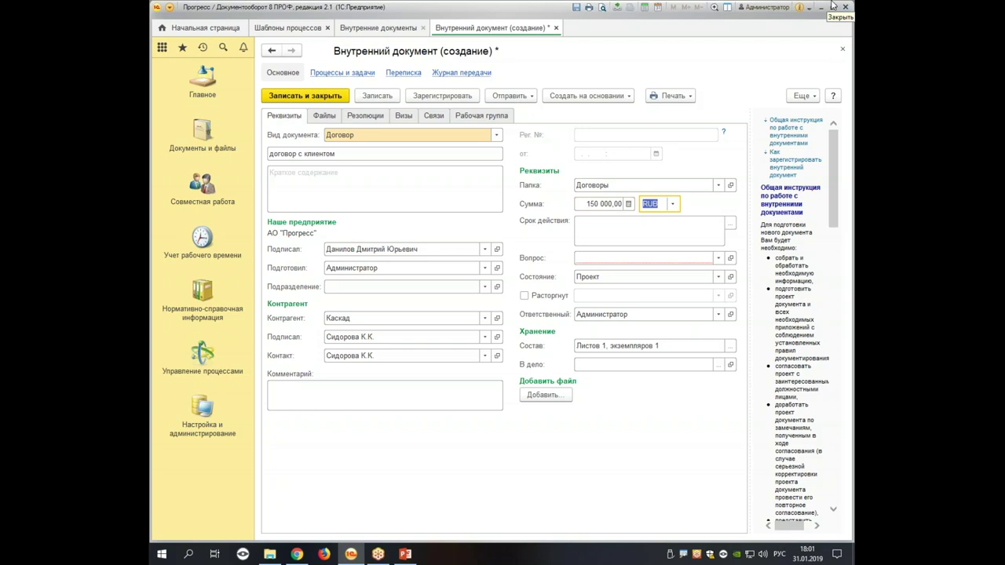
pyautogui.click(727, 226)
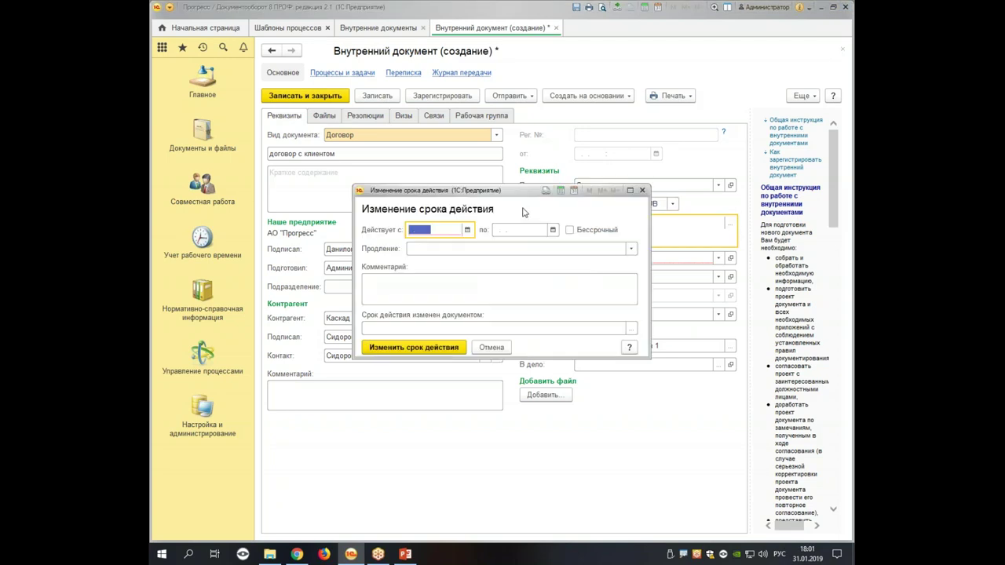
pyautogui.click(469, 233)
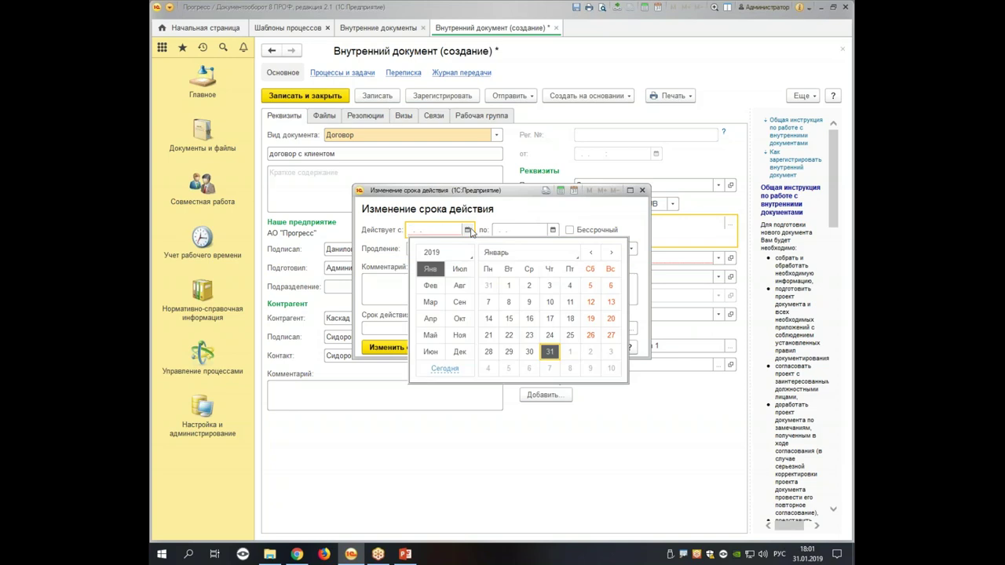
pyautogui.click(550, 352)
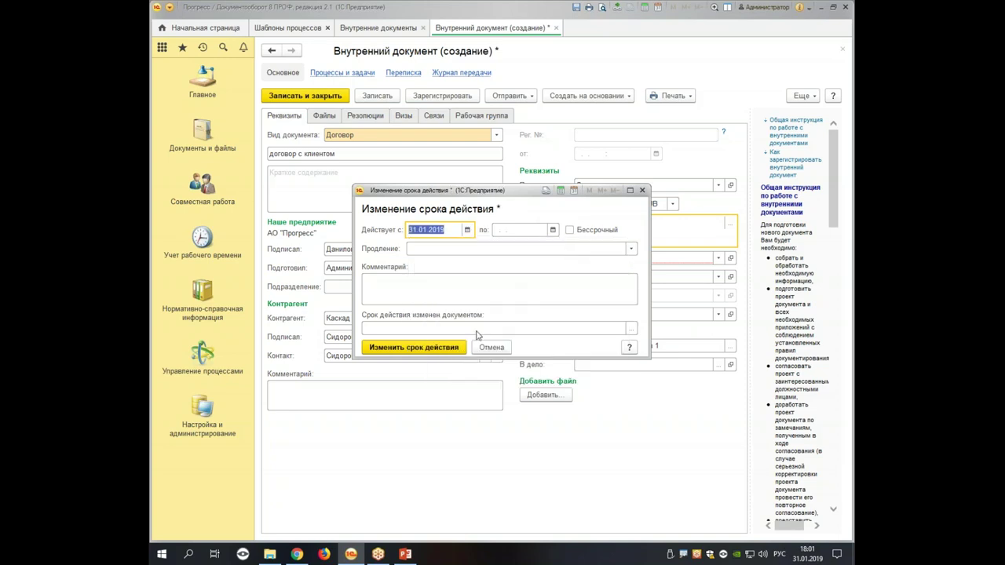
pyautogui.click(553, 231)
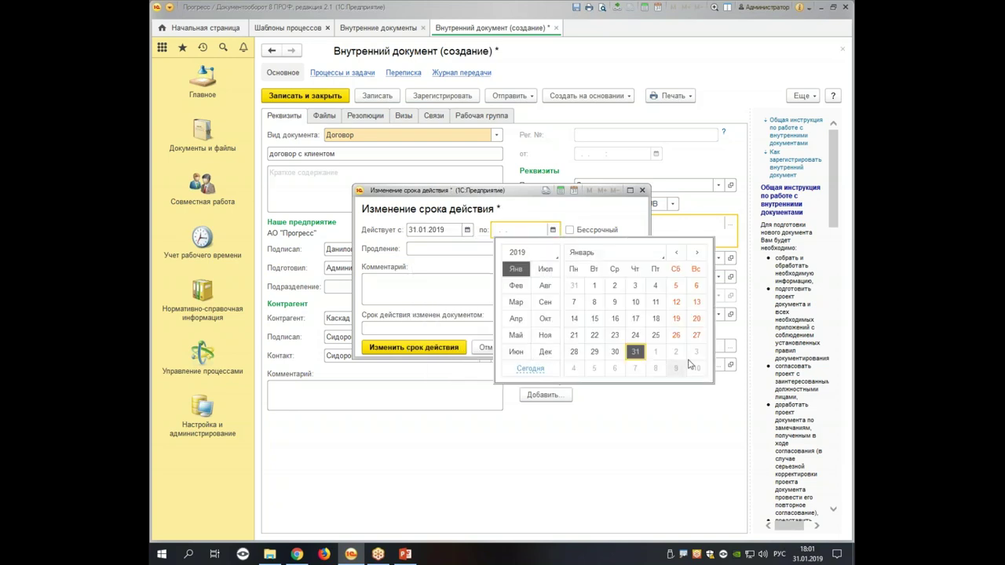
pyautogui.click(515, 318)
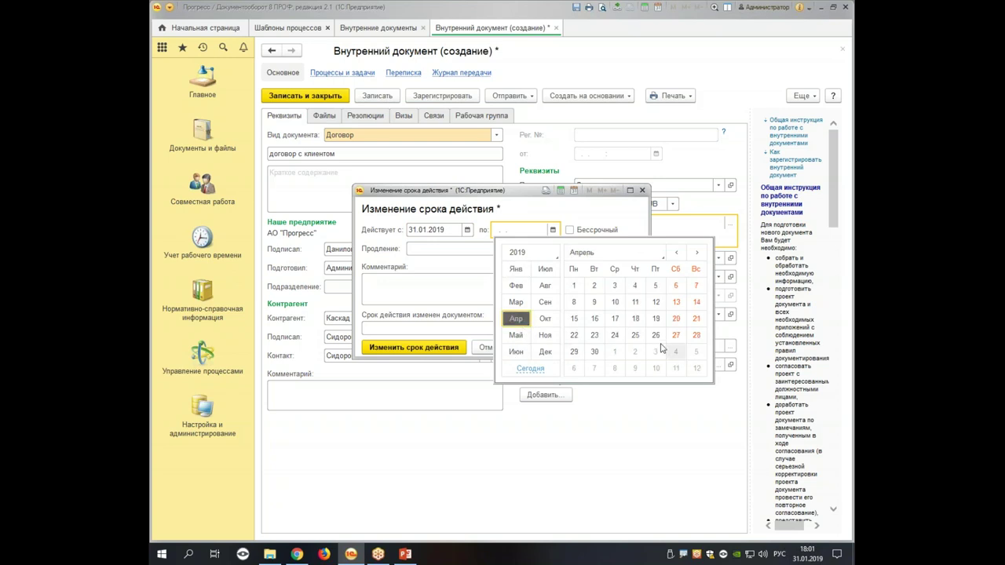
pyautogui.click(593, 353)
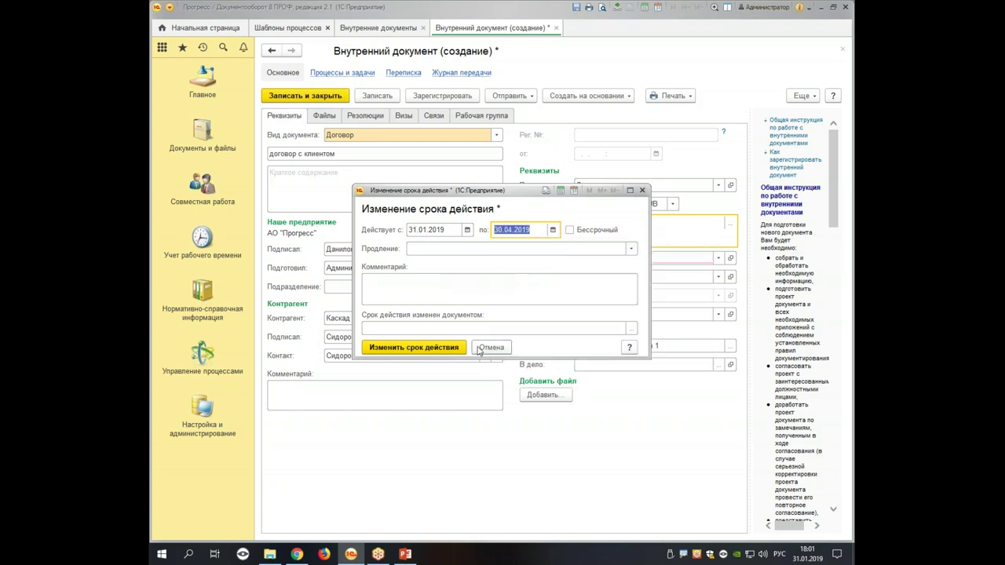
# Set the contract's renewal terms to "Допускает продление" and apply the validity period
pyautogui.click(415, 347)
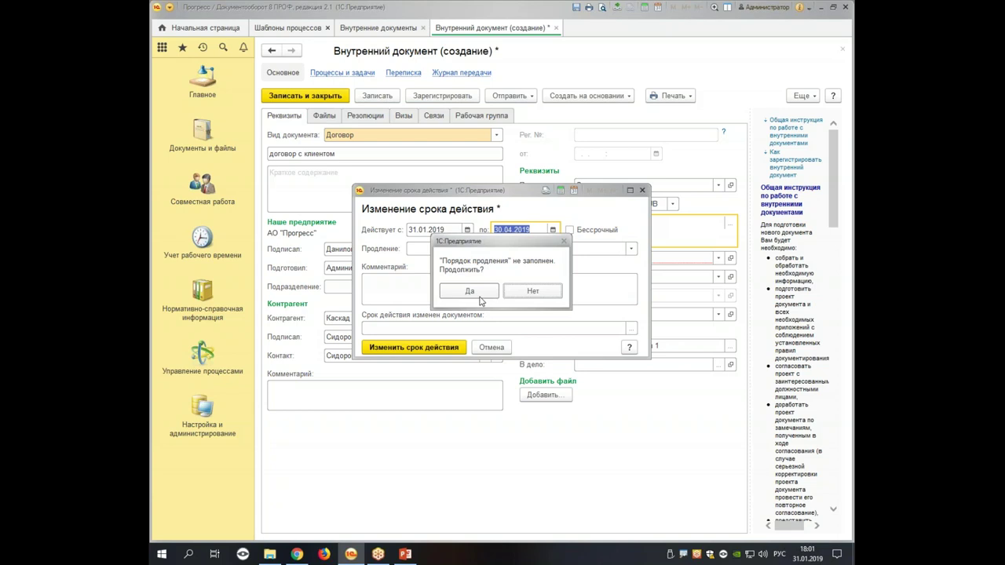
pyautogui.click(531, 292)
pyautogui.click(576, 250)
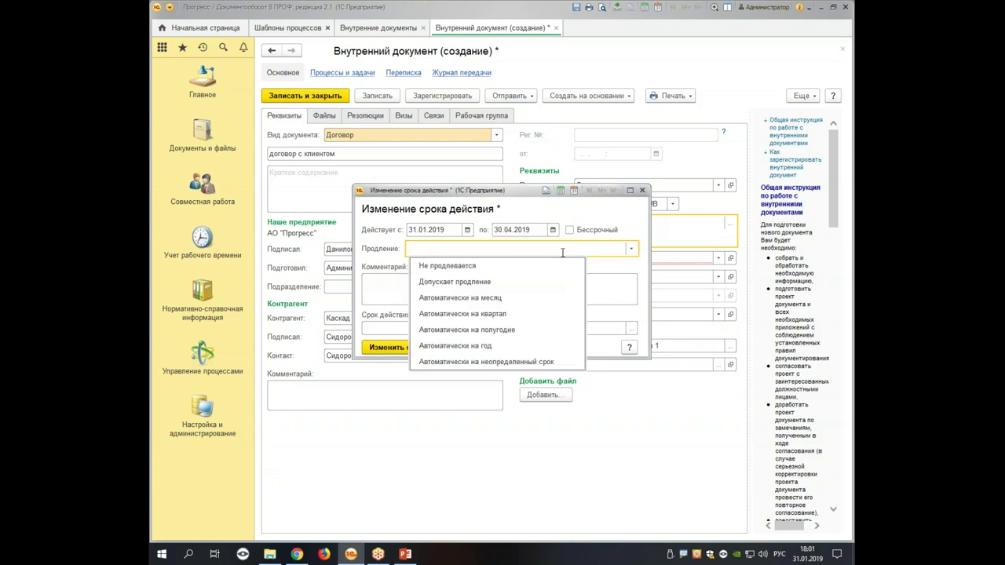
pyautogui.click(493, 283)
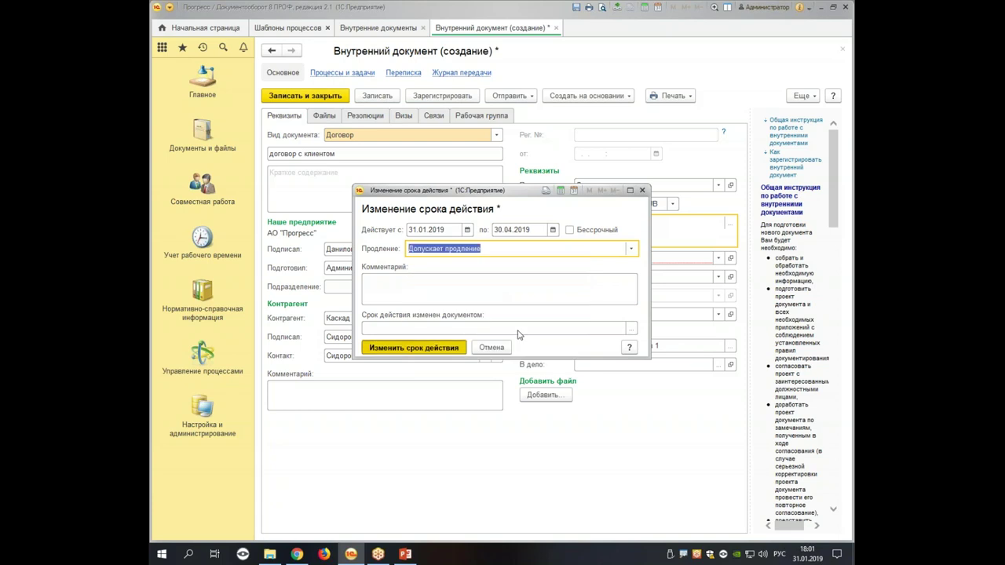
pyautogui.hotkey('ctrl', 'Return')
# Set the contract's activity question to "Документы по клиентам", then save and close the document
pyautogui.click(717, 258)
pyautogui.click(717, 257)
pyautogui.click(718, 257)
pyautogui.click(609, 314)
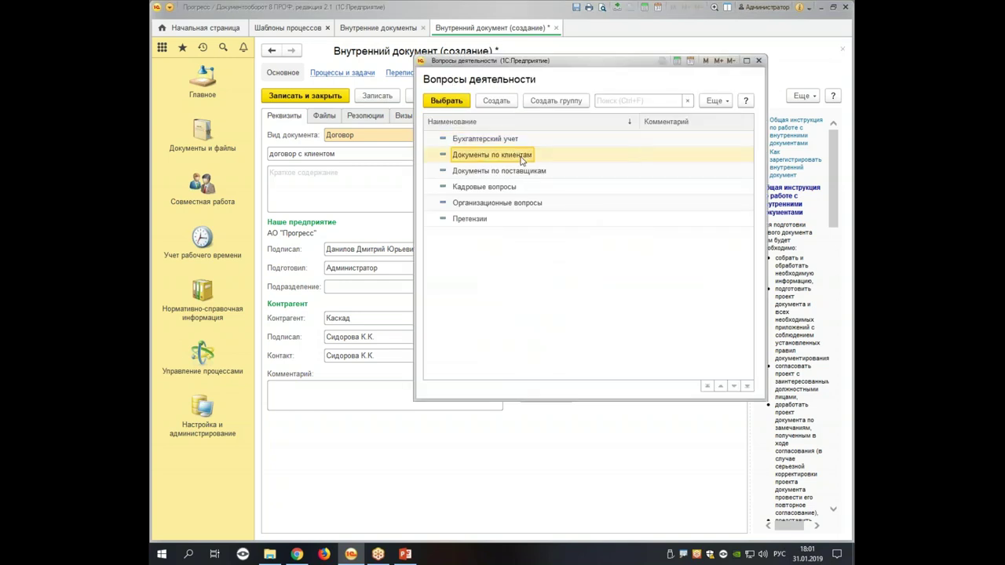
pyautogui.doubleClick(521, 156)
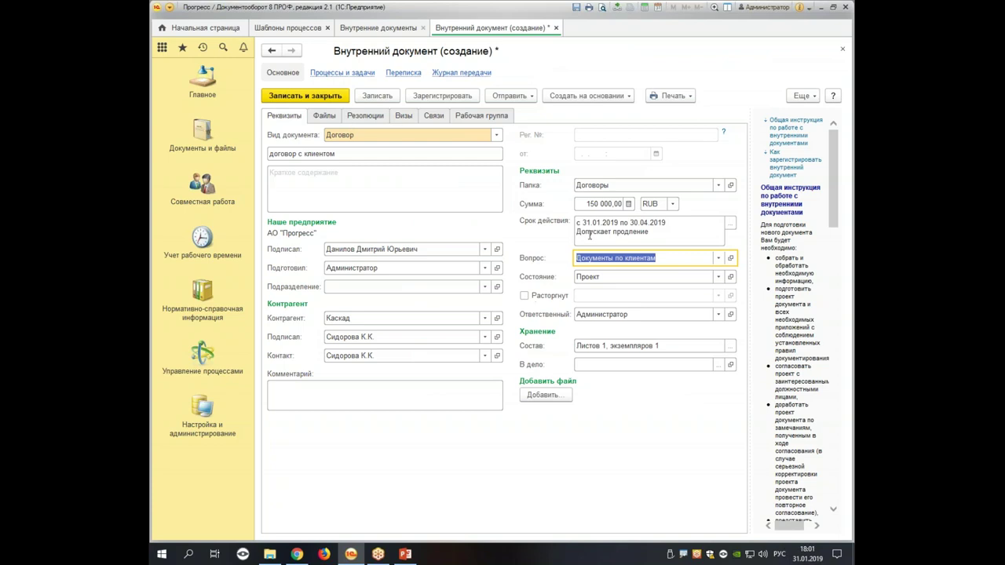
pyautogui.click(301, 96)
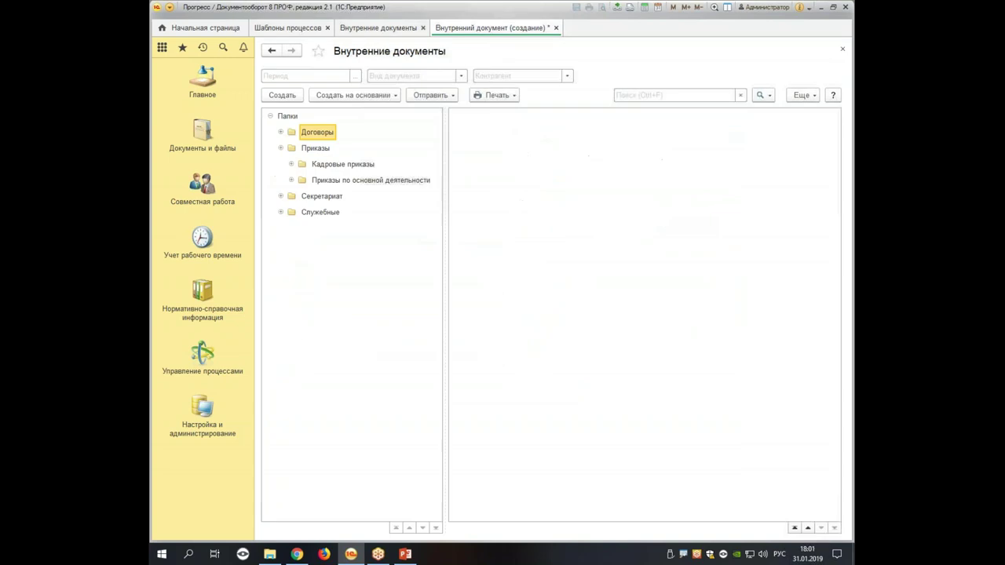
# Close the internal documents list and open the scheduled and background jobs in the support and maintenance section
pyautogui.click(422, 27)
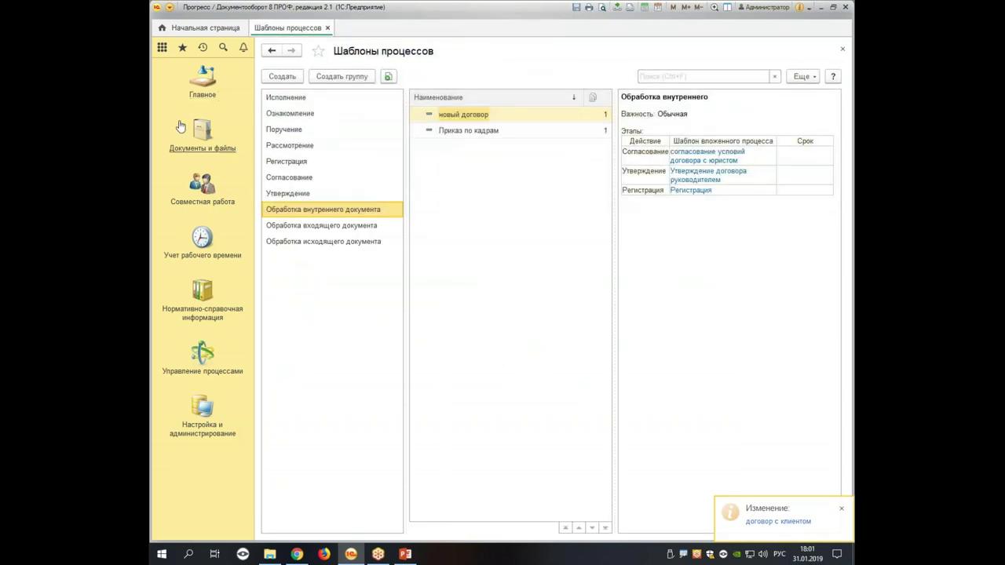
pyautogui.click(208, 87)
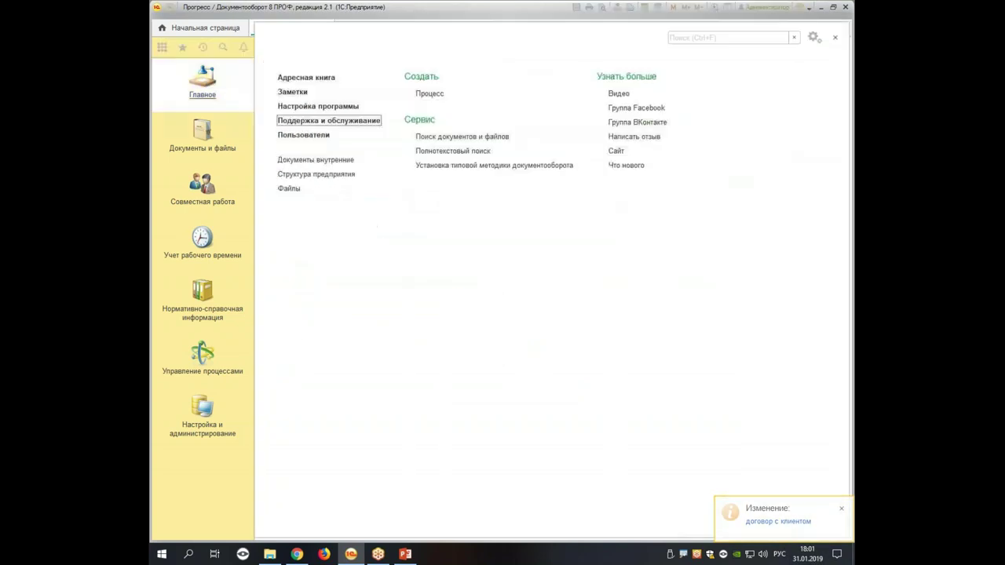
pyautogui.click(340, 123)
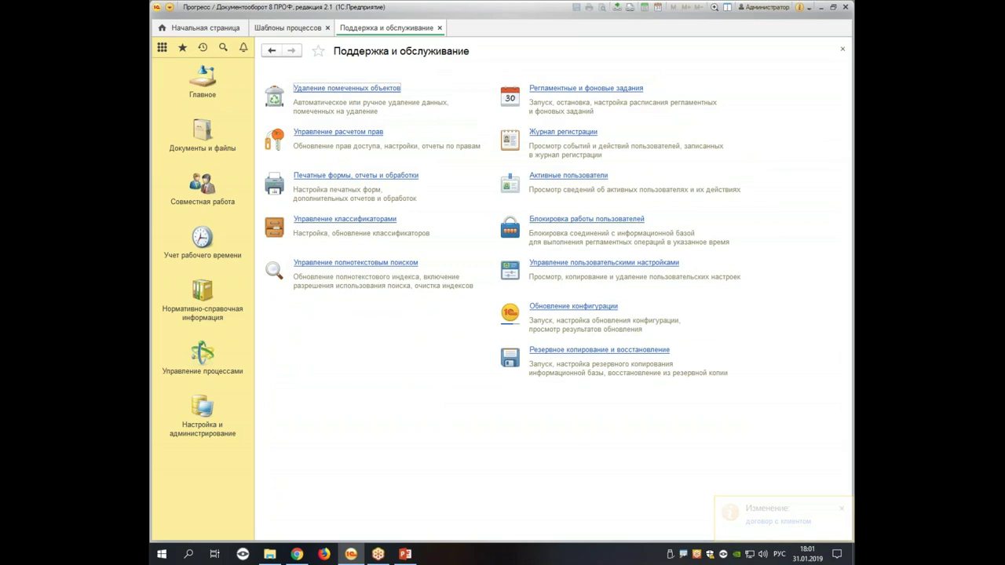
pyautogui.click(585, 88)
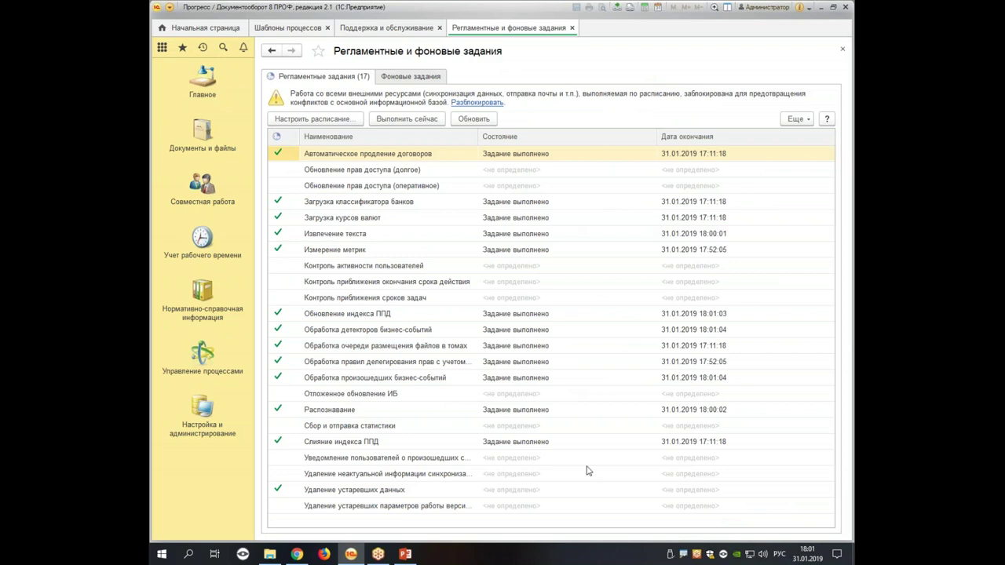
# Run the scheduled job "Обработка произошедших бизнес-событий" immediately
pyautogui.click(536, 383)
pyautogui.rightClick(536, 383)
pyautogui.click(487, 380)
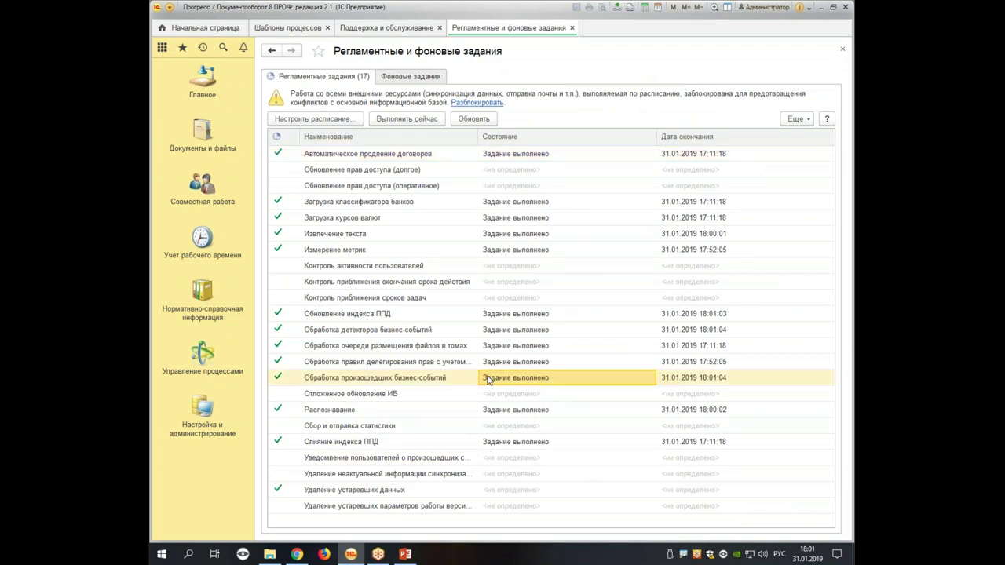
pyautogui.click(360, 380)
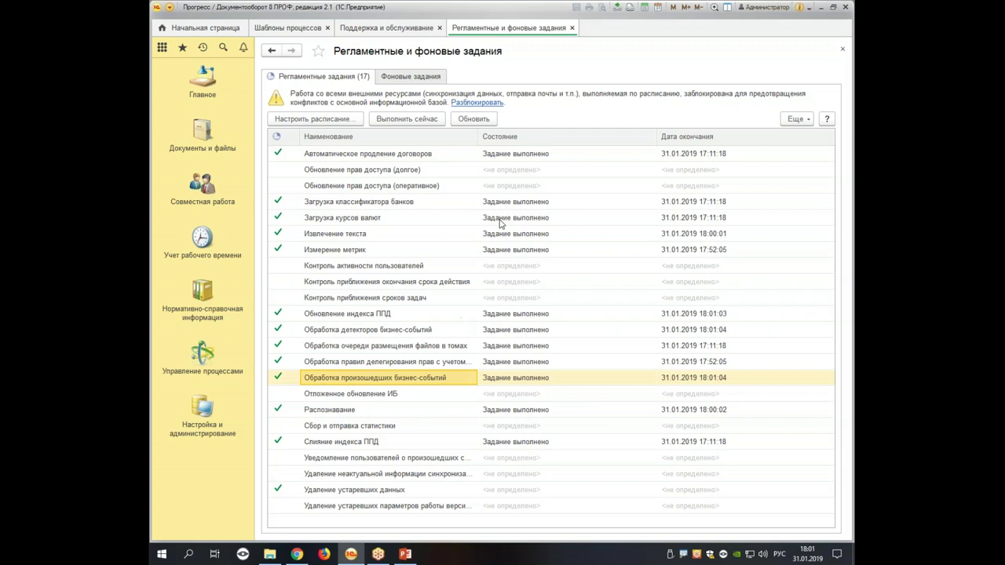
pyautogui.click(397, 122)
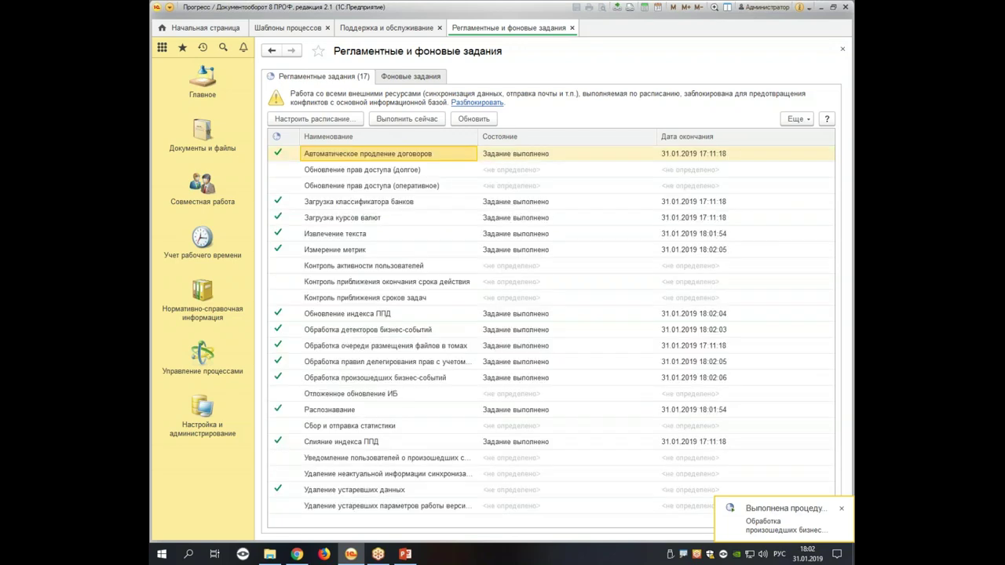
# Open the contract "договор с клиентом" from the internal documents list
pyautogui.click(204, 133)
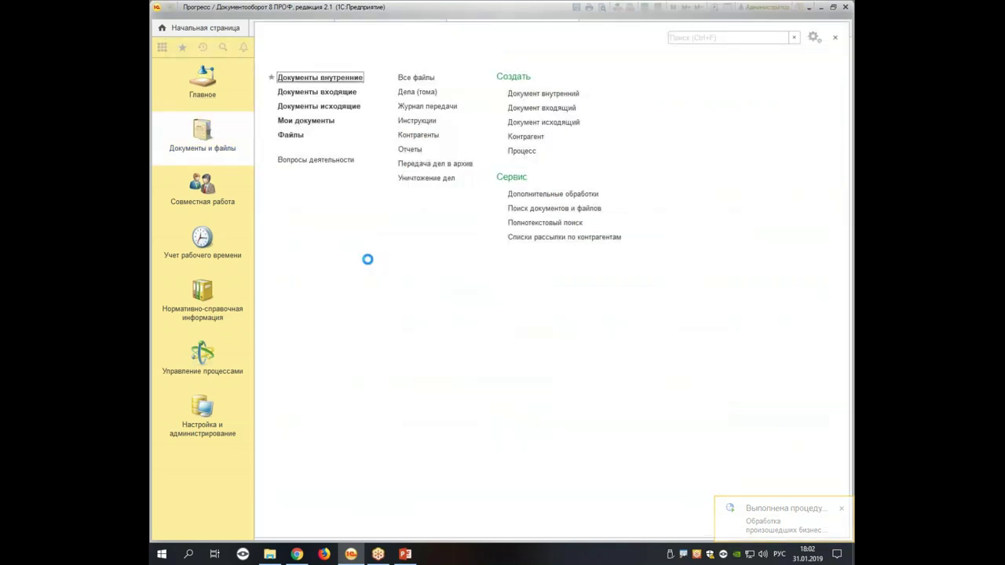
pyautogui.click(292, 78)
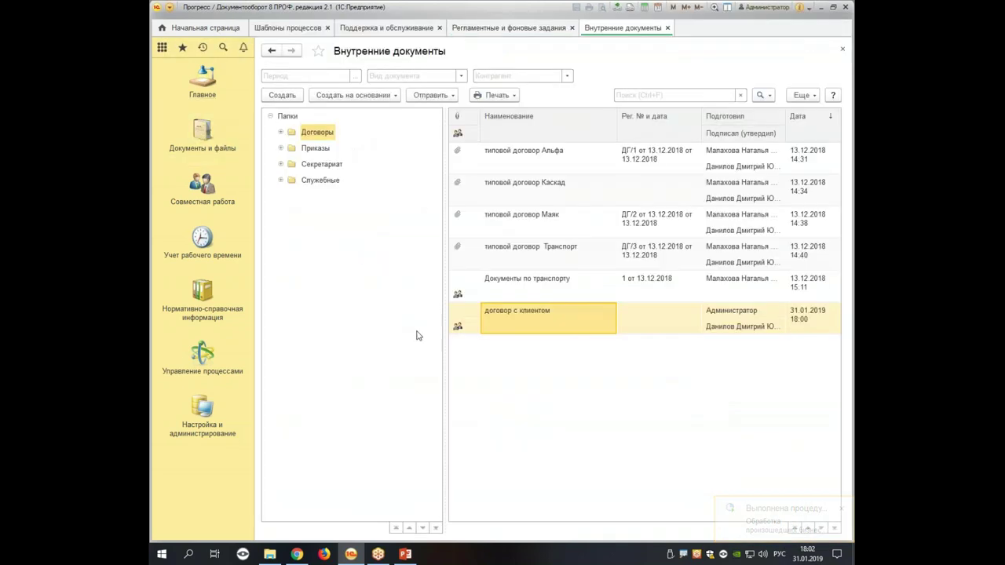
pyautogui.click(629, 328)
pyautogui.doubleClick(599, 327)
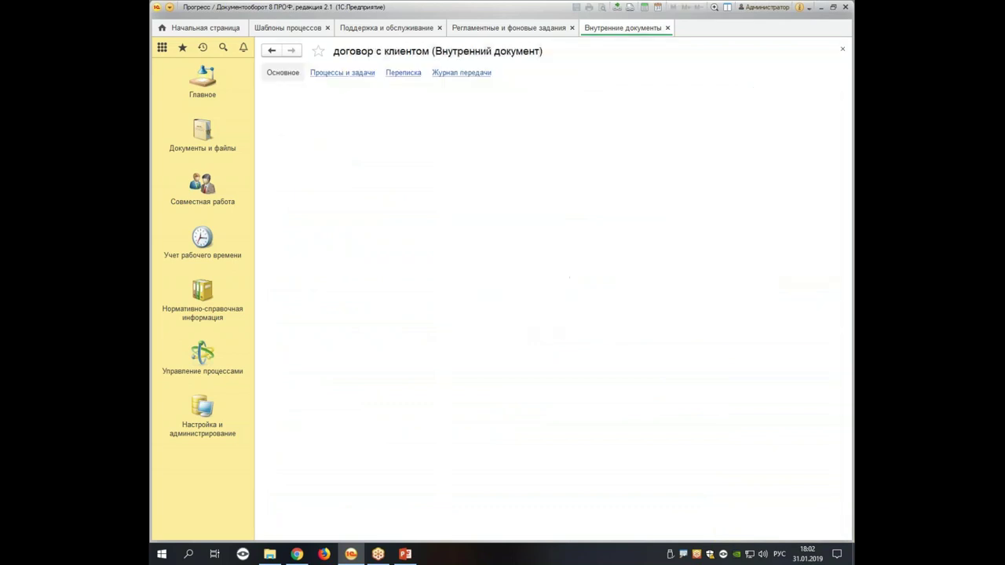
# Open the agreement task in the contract's processes and tasks and complete it as "Согласовано"
pyautogui.click(342, 73)
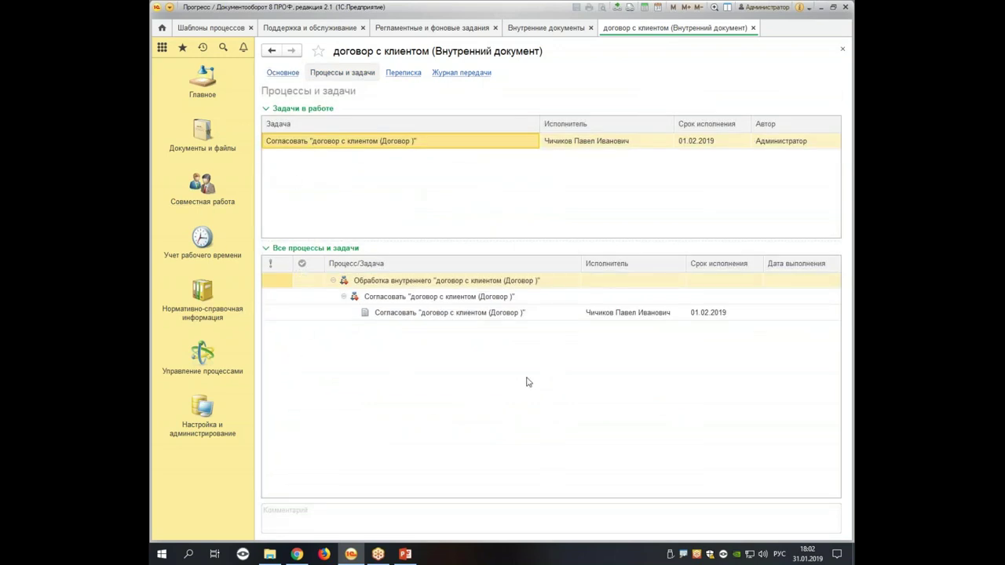
pyautogui.click(430, 314)
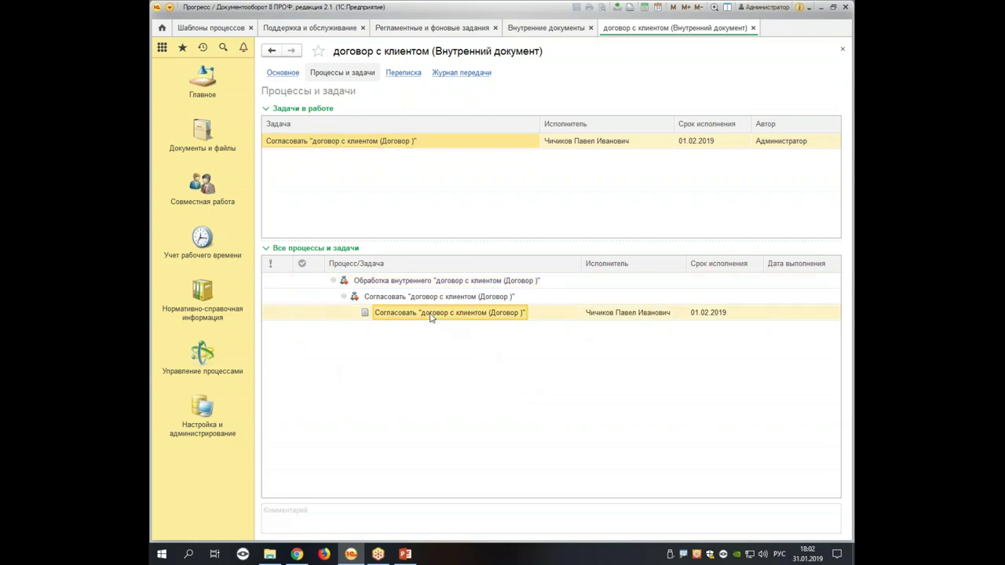
pyautogui.doubleClick(430, 317)
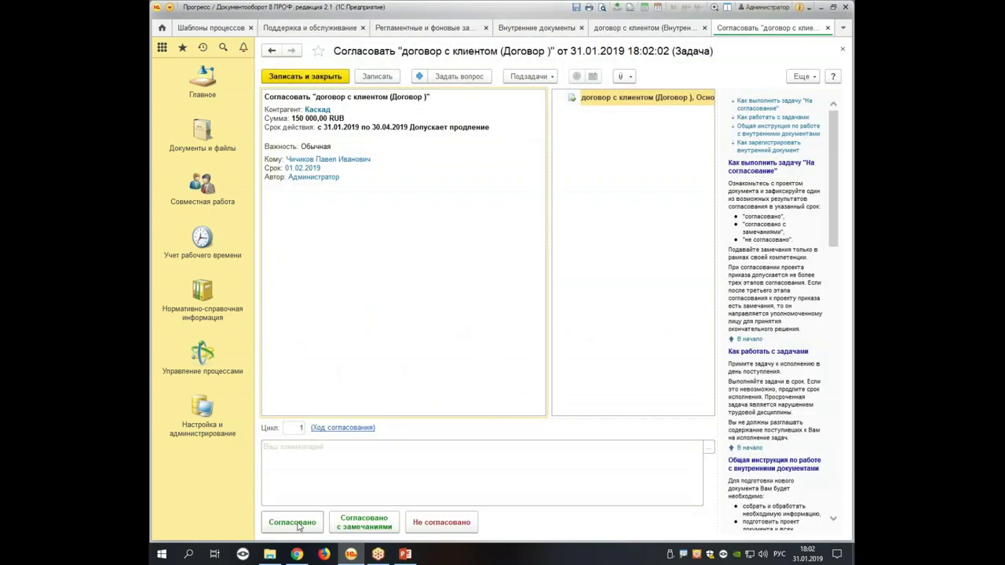
pyautogui.click(299, 524)
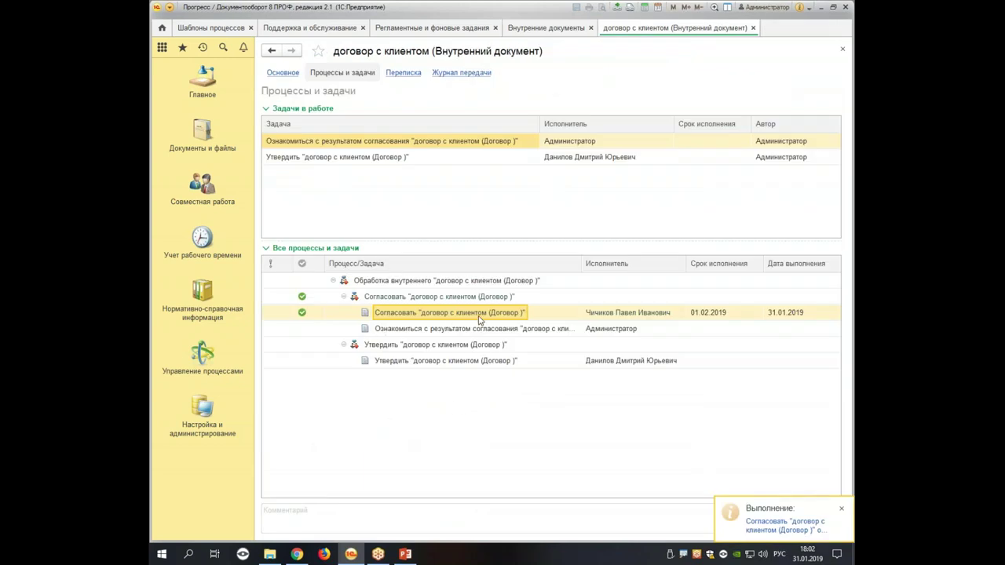
# Complete the contract's approval task as "Утверждено", then complete its registration task
pyautogui.doubleClick(475, 363)
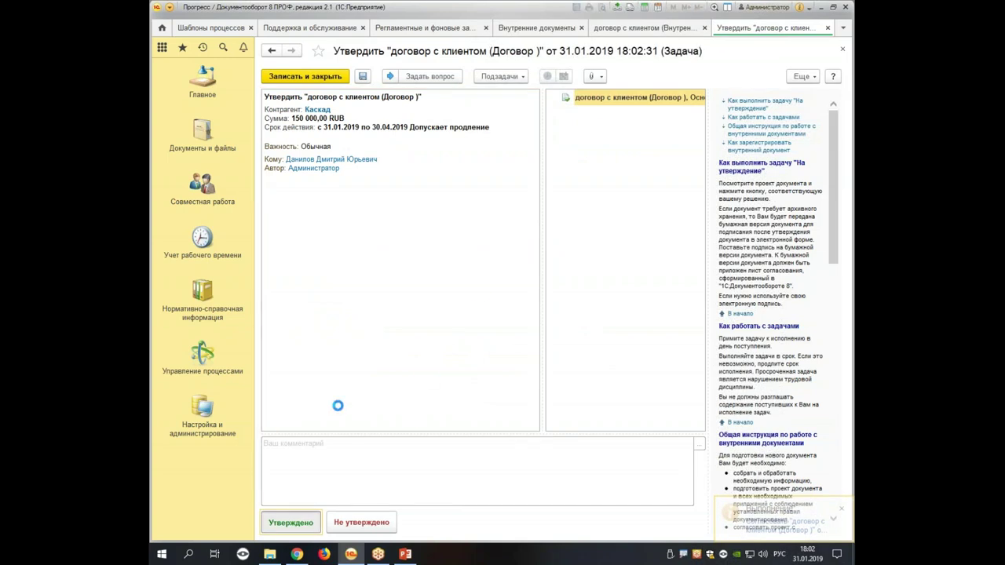
pyautogui.click(291, 522)
pyautogui.doubleClick(463, 412)
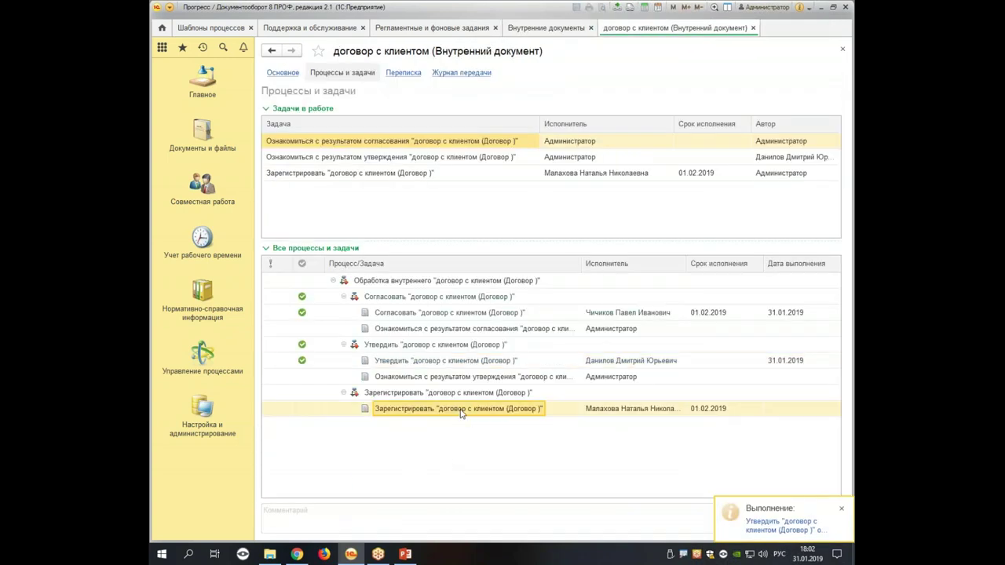
pyautogui.click(314, 530)
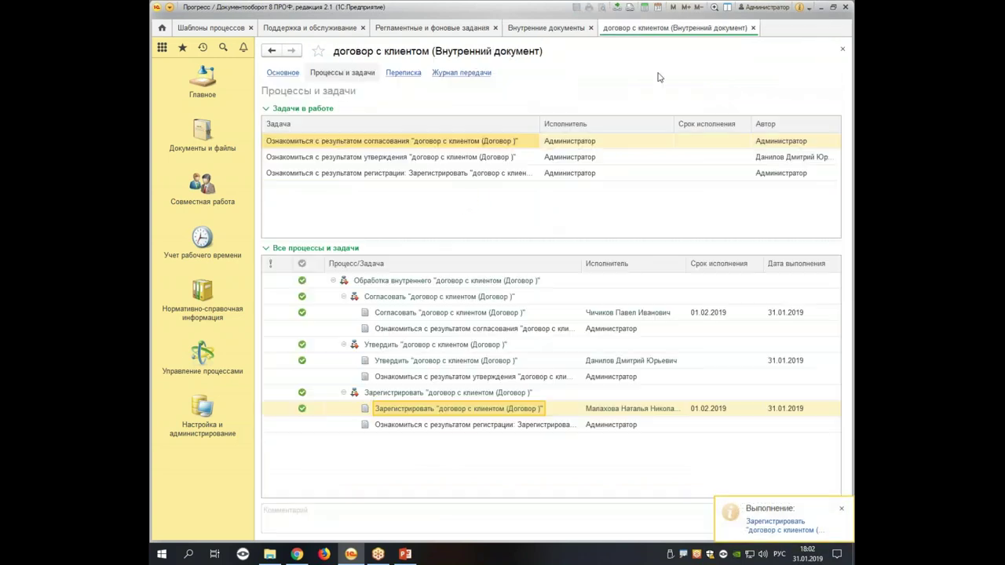
# Try to register the contract manually from its main page, then close the contract card
pyautogui.click(283, 72)
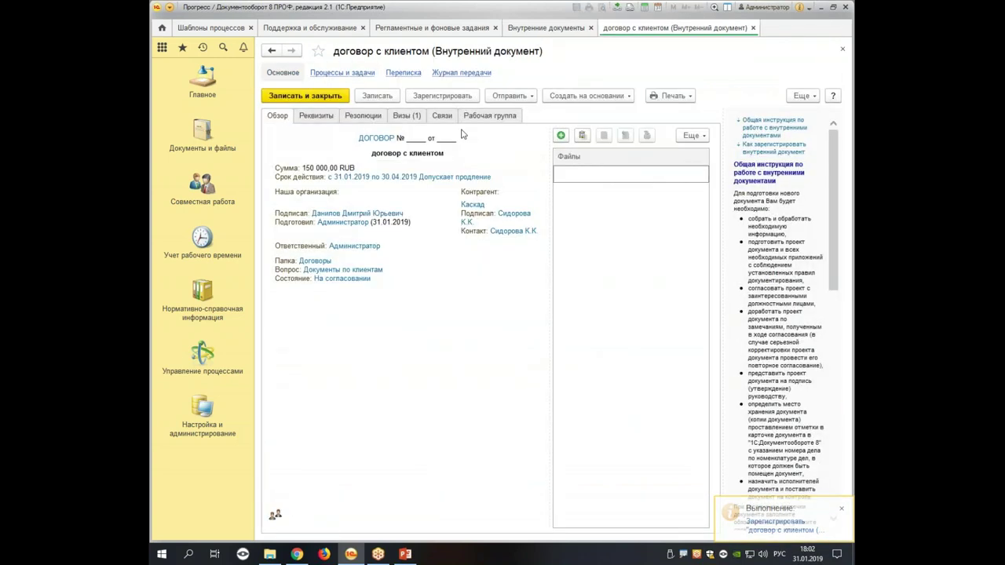
pyautogui.click(462, 95)
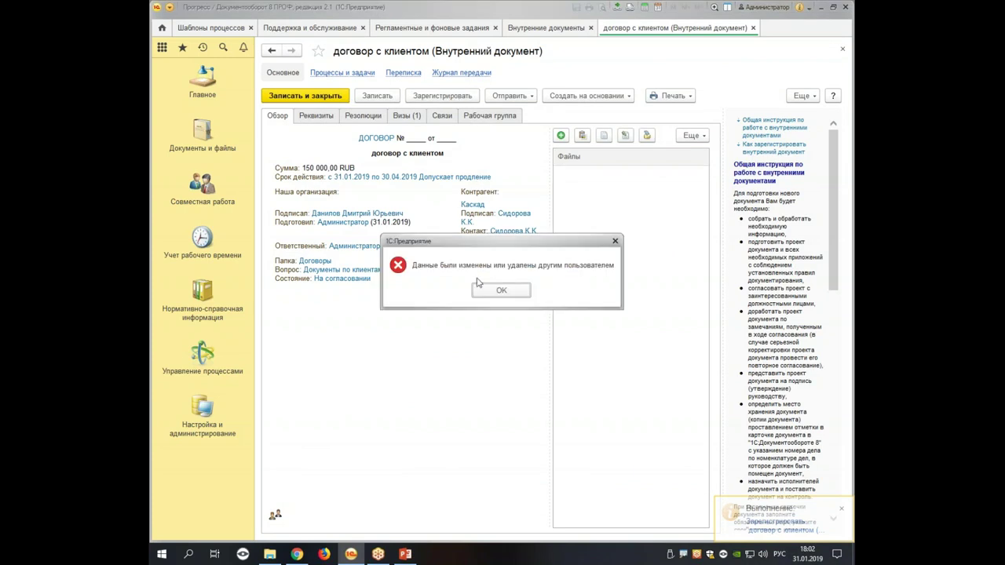
pyautogui.click(503, 295)
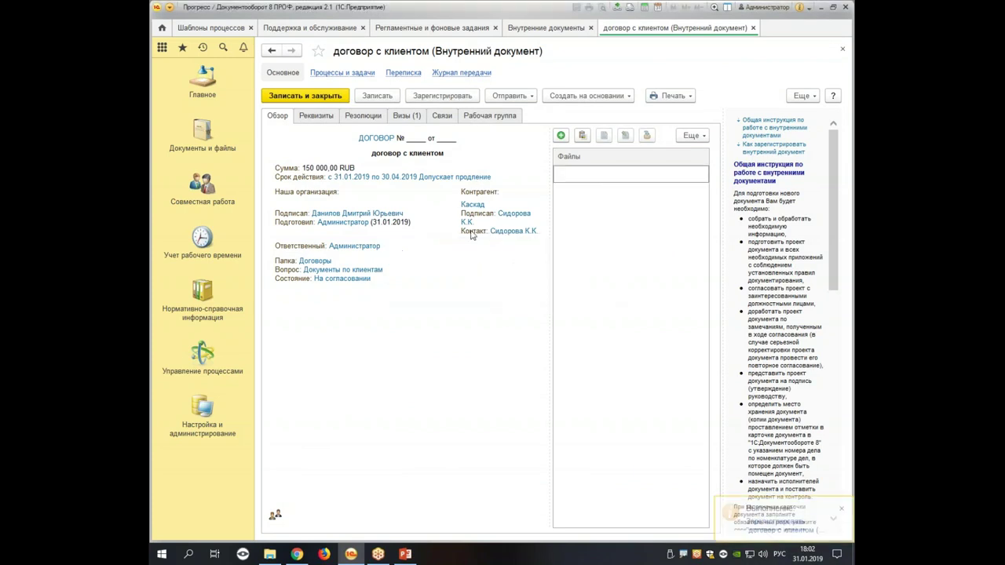
pyautogui.click(752, 29)
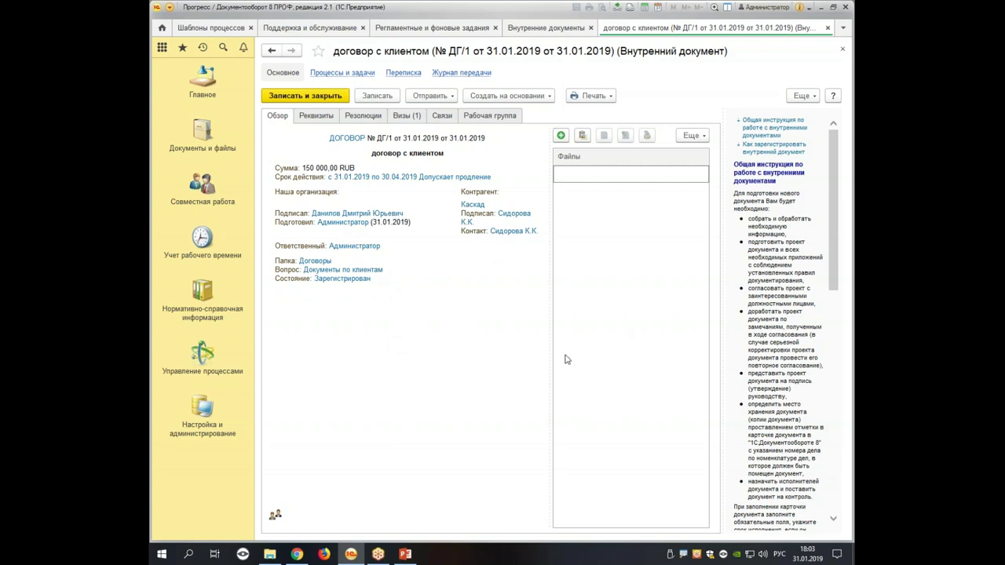
# Create an outgoing document of kind "Письмо" based on the registered contract, and register it
pyautogui.click(486, 99)
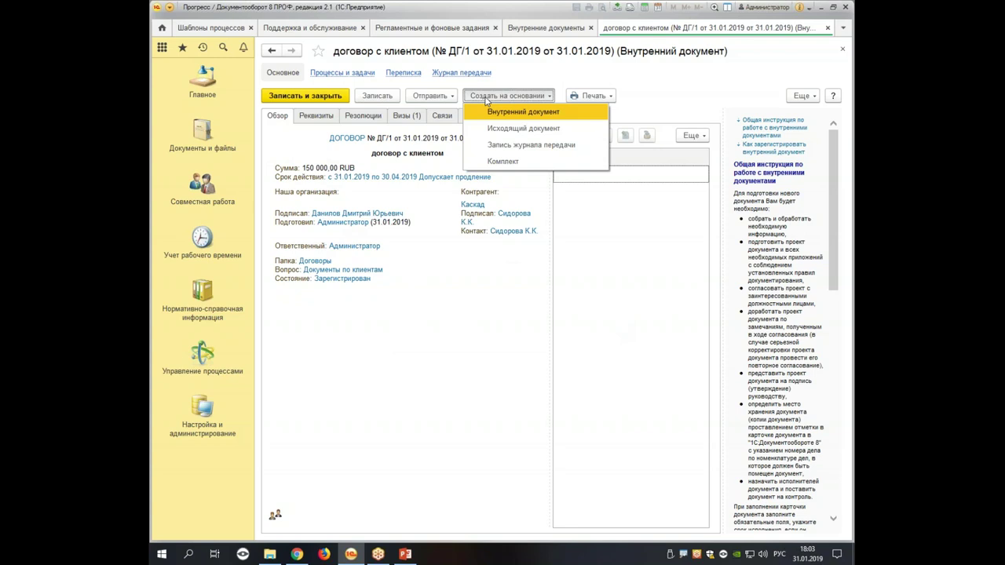
pyautogui.click(532, 135)
pyautogui.click(295, 303)
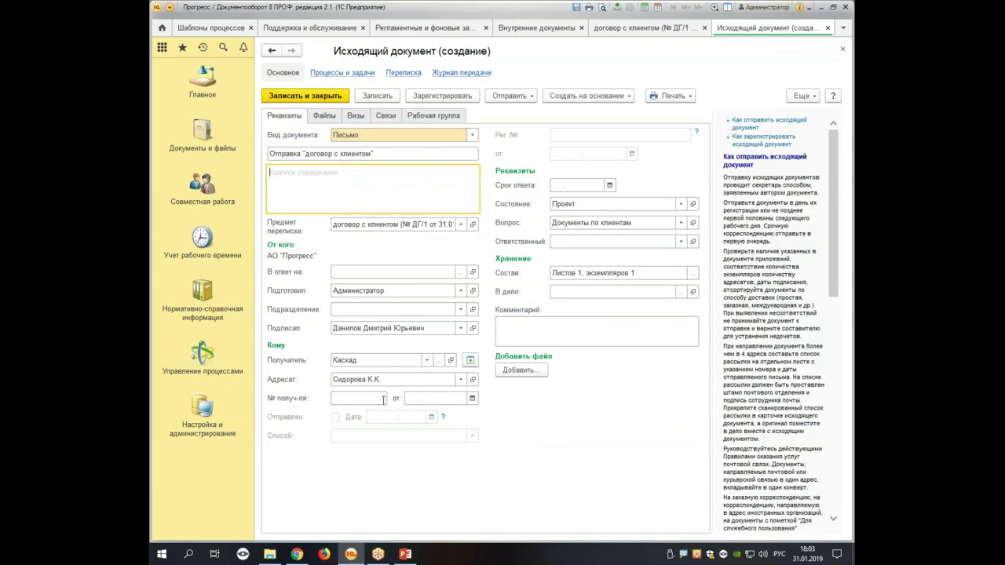
pyautogui.click(445, 97)
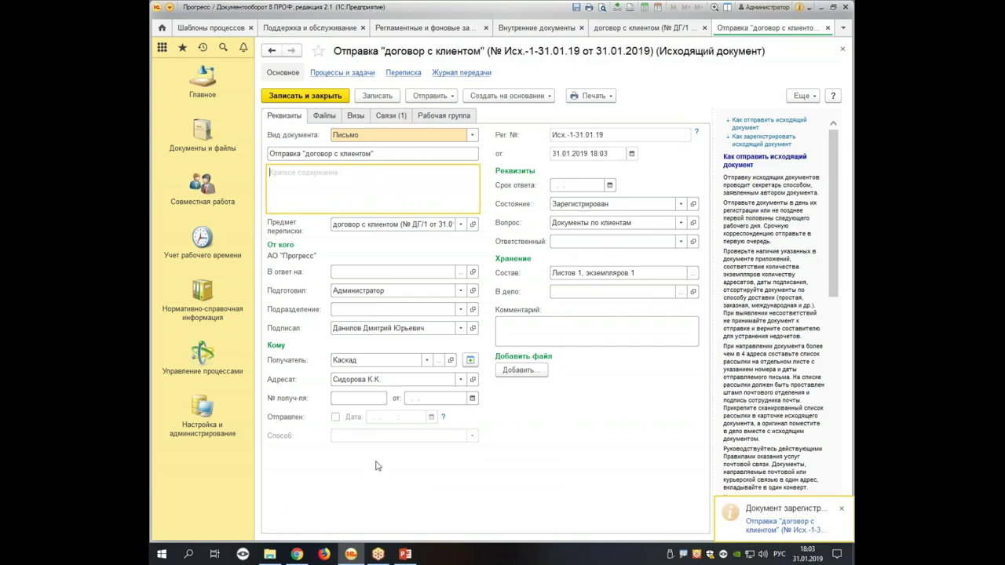
# Mark the outgoing letter as sent by Email, save and close it, and agree to add a transfer journal entry for the contract
pyautogui.click(335, 416)
pyautogui.click(472, 436)
pyautogui.click(388, 455)
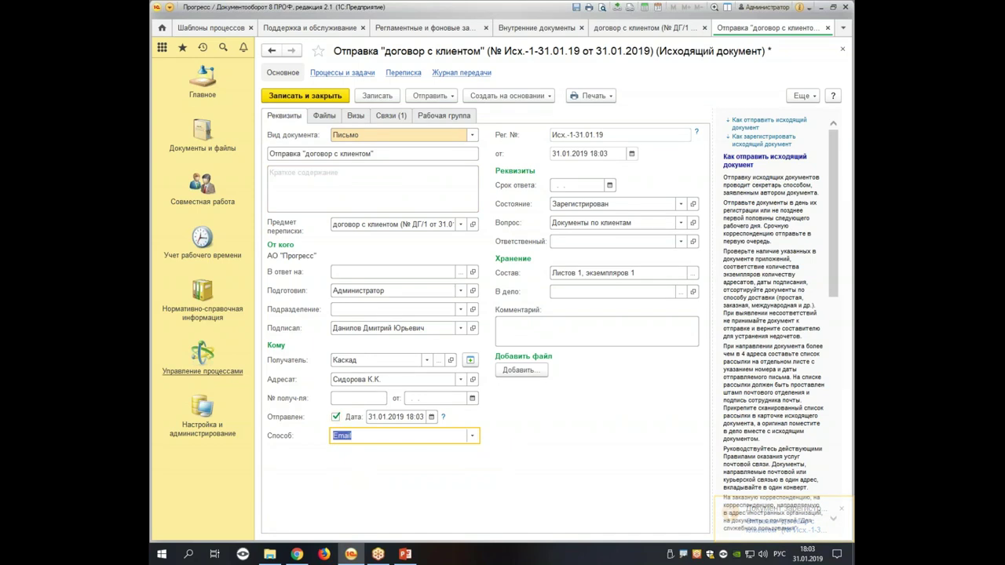
pyautogui.click(302, 97)
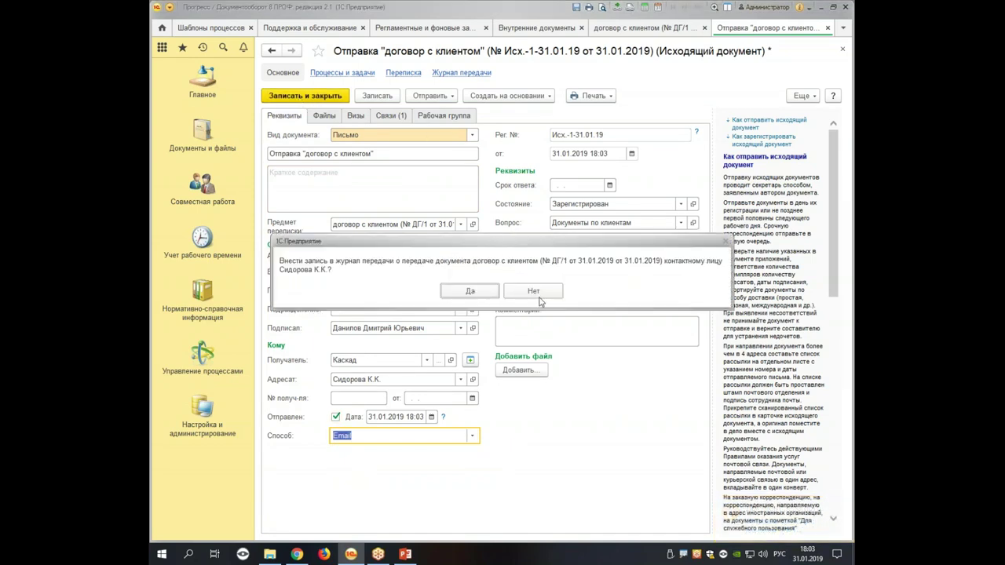
pyautogui.click(469, 291)
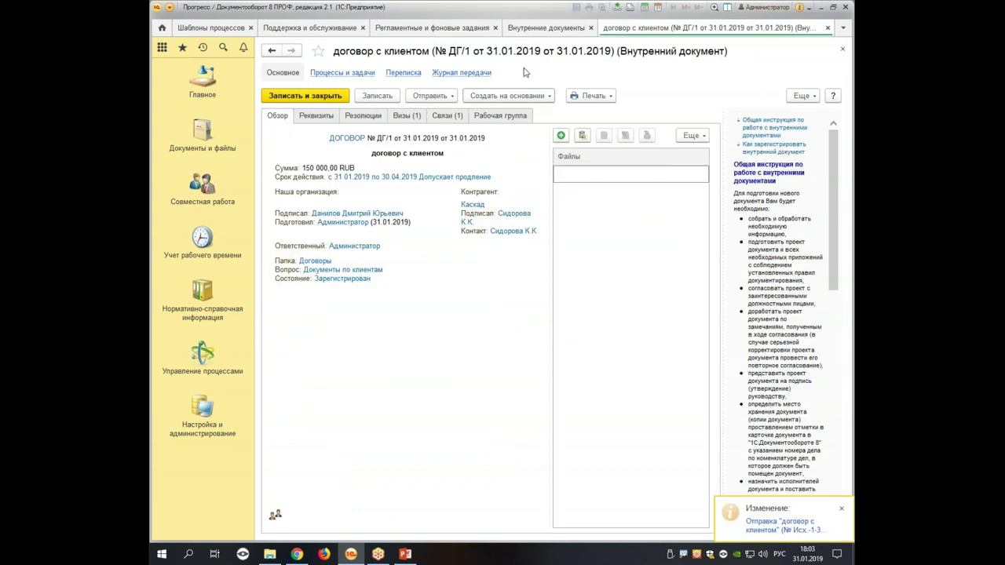
# Review the contract's processes and tasks, then close the contract, the internal documents list and the scheduled jobs
pyautogui.click(342, 72)
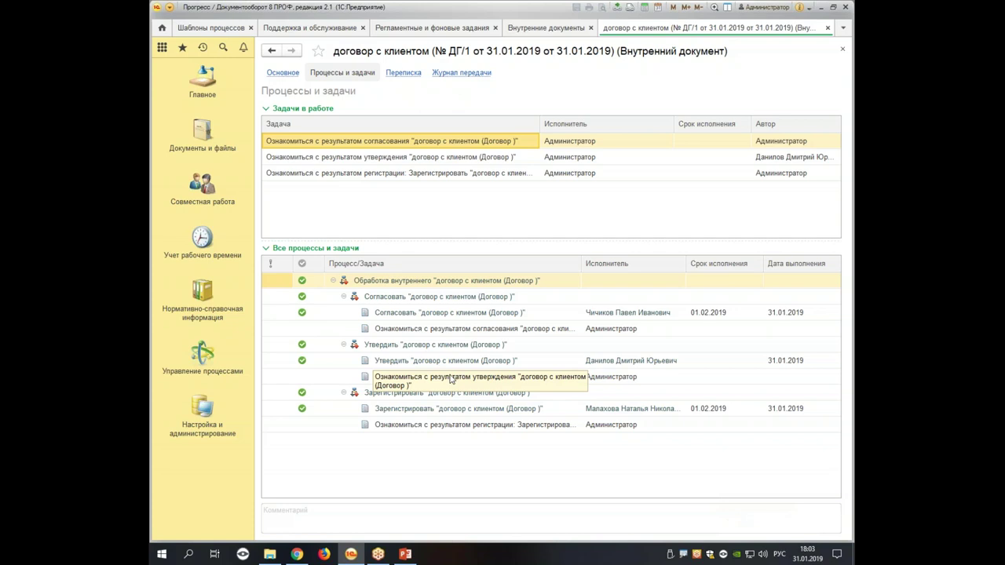
pyautogui.click(843, 49)
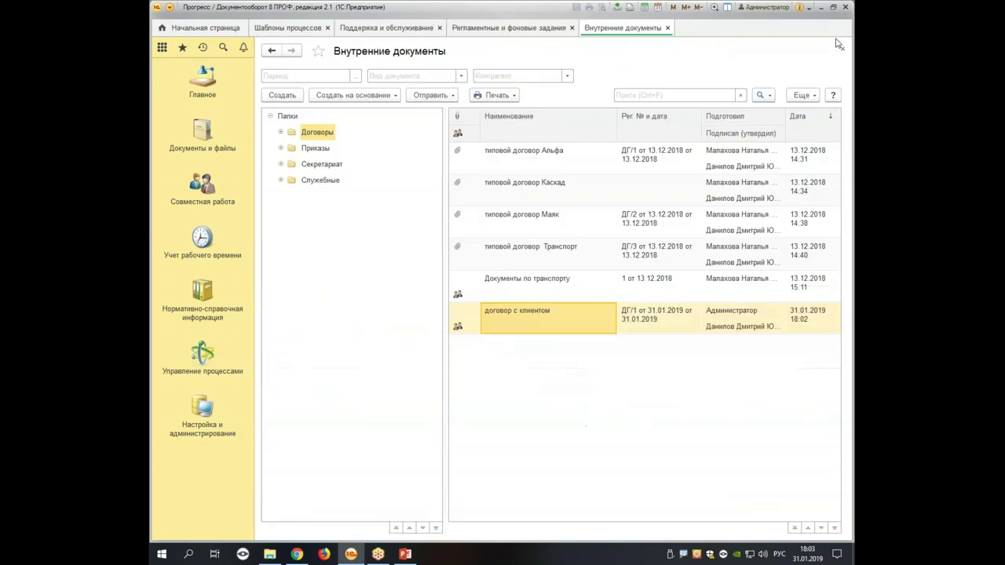
pyautogui.click(667, 29)
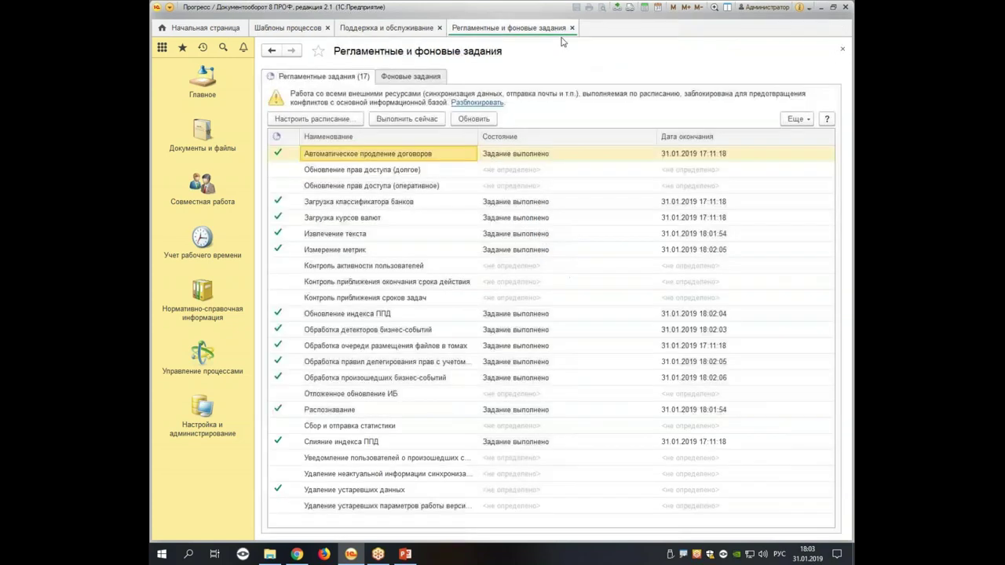
pyautogui.click(573, 28)
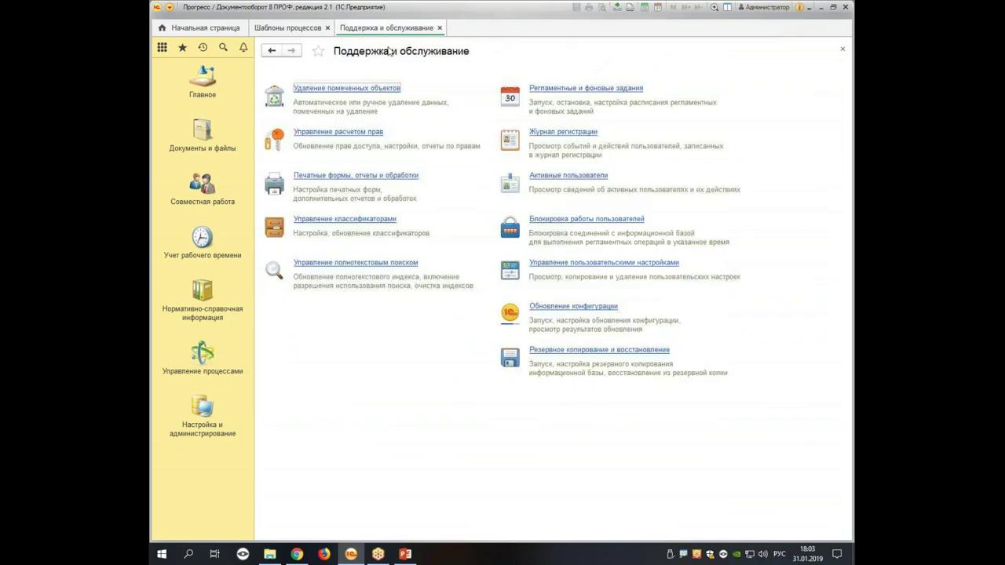
# Open the composite template "новый договор" and view the document kinds it is assigned to
pyautogui.click(291, 31)
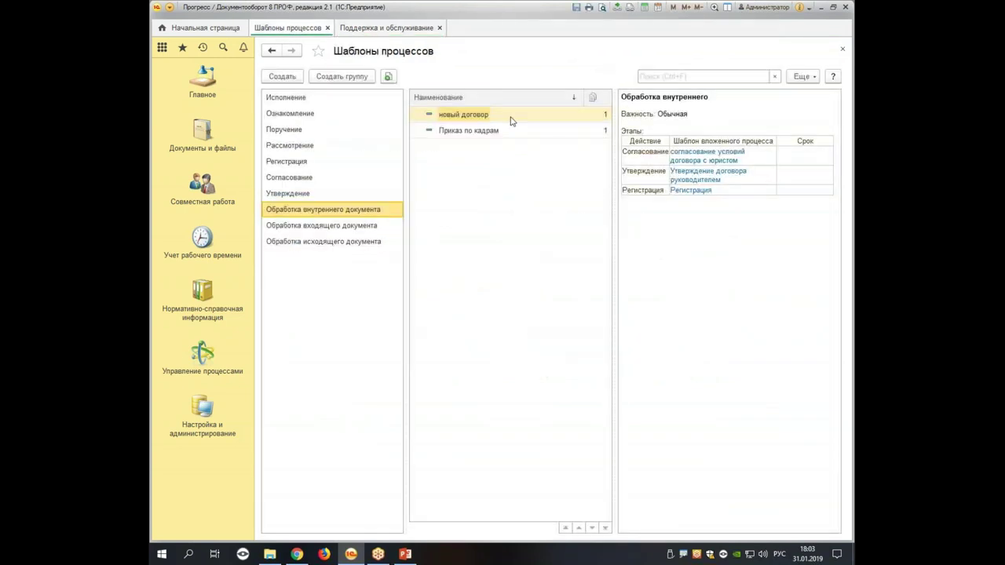
pyautogui.doubleClick(453, 117)
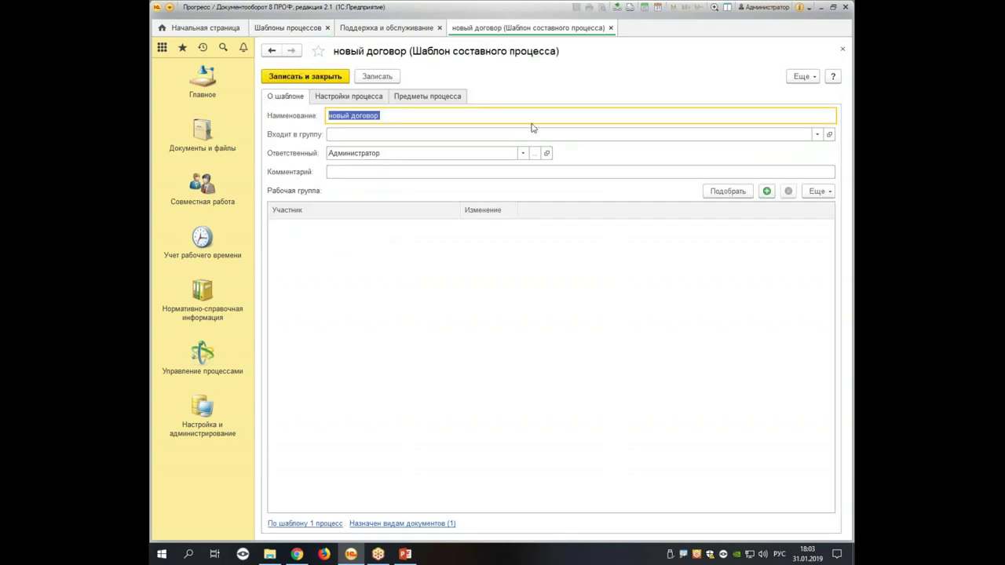
pyautogui.click(401, 524)
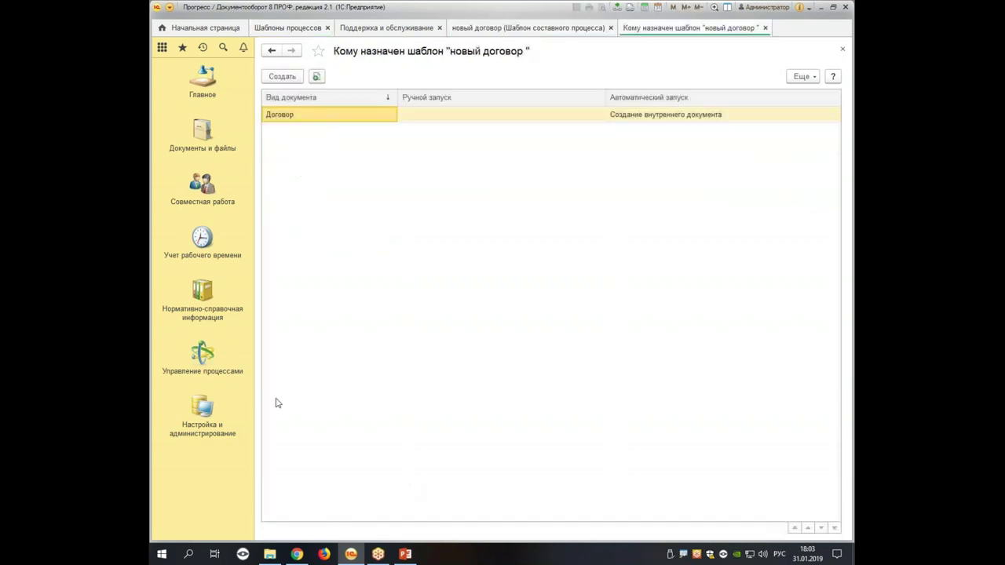
pyautogui.click(282, 76)
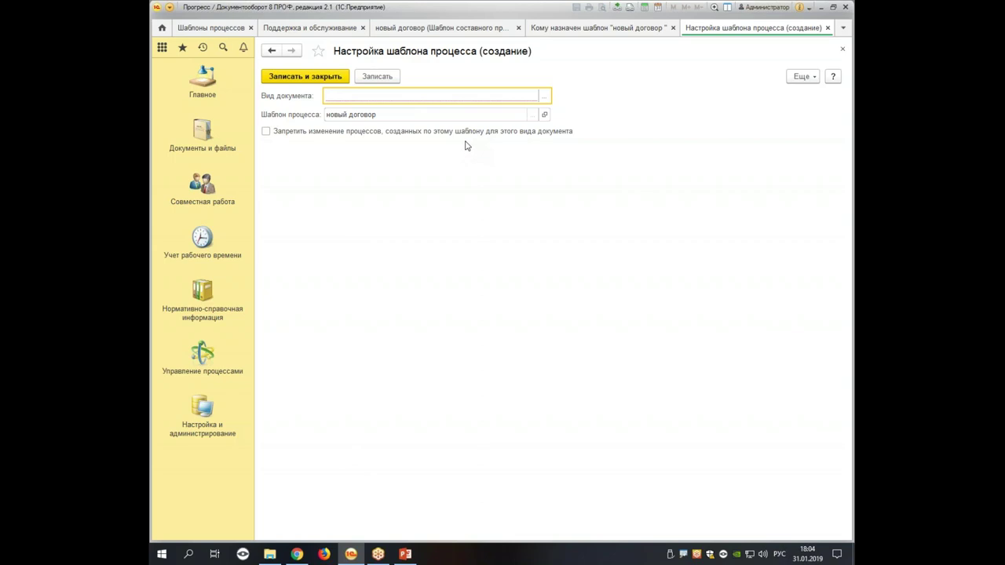
pyautogui.click(843, 48)
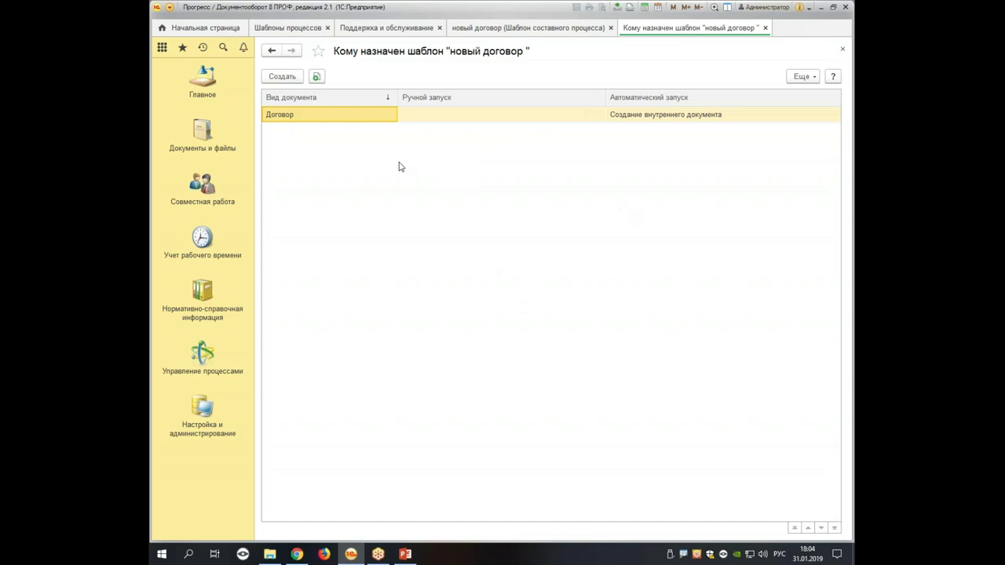
# Try prohibiting process changes for "Договор", review its manual and automatic launch settings, then discard the change and close the template
pyautogui.doubleClick(336, 114)
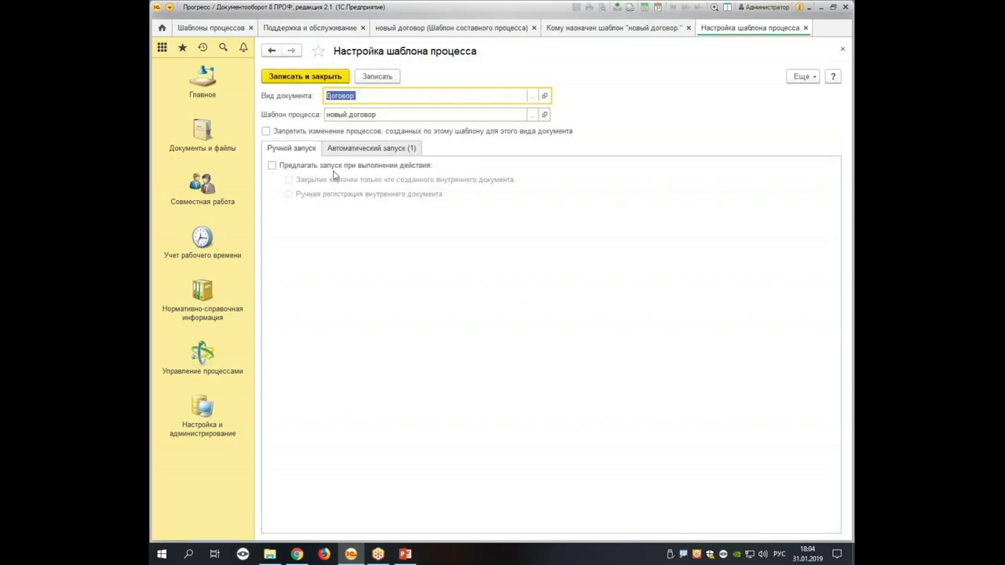
pyautogui.click(266, 131)
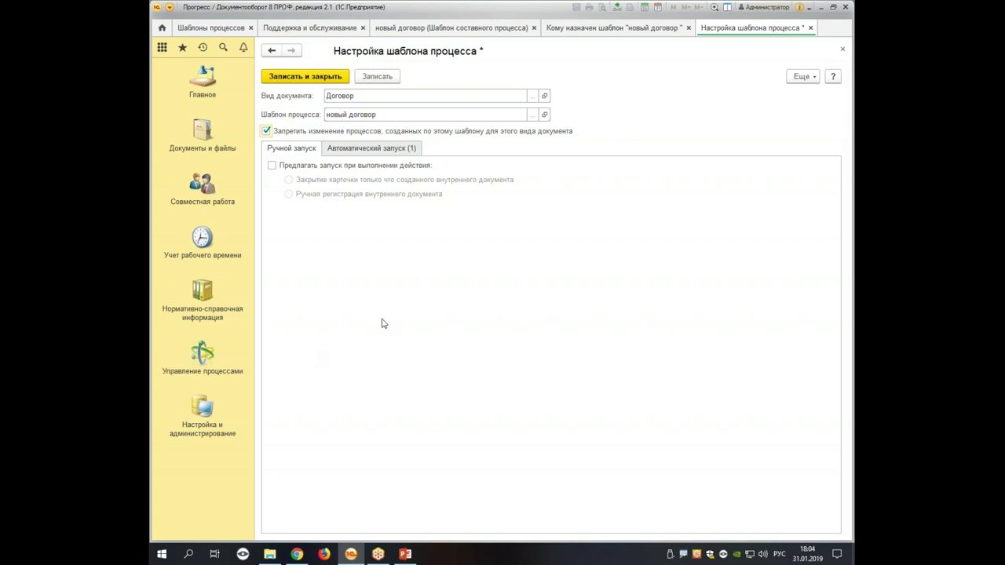
pyautogui.click(381, 152)
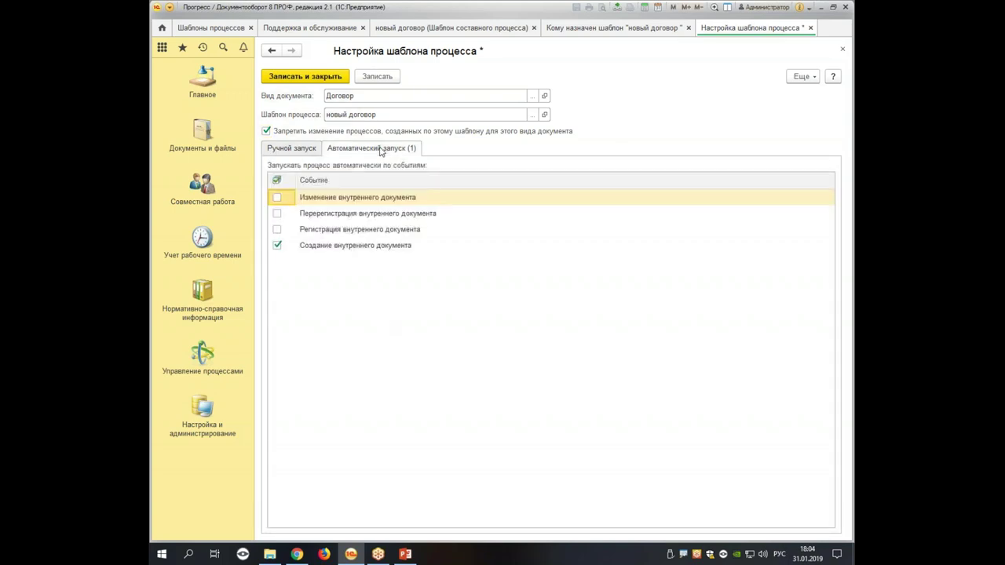
pyautogui.click(280, 152)
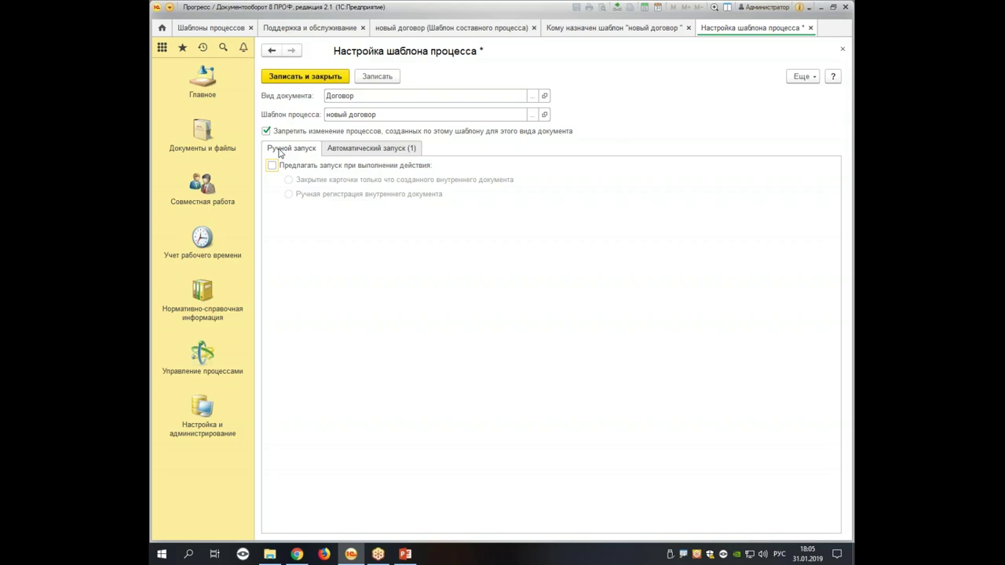
pyautogui.click(376, 153)
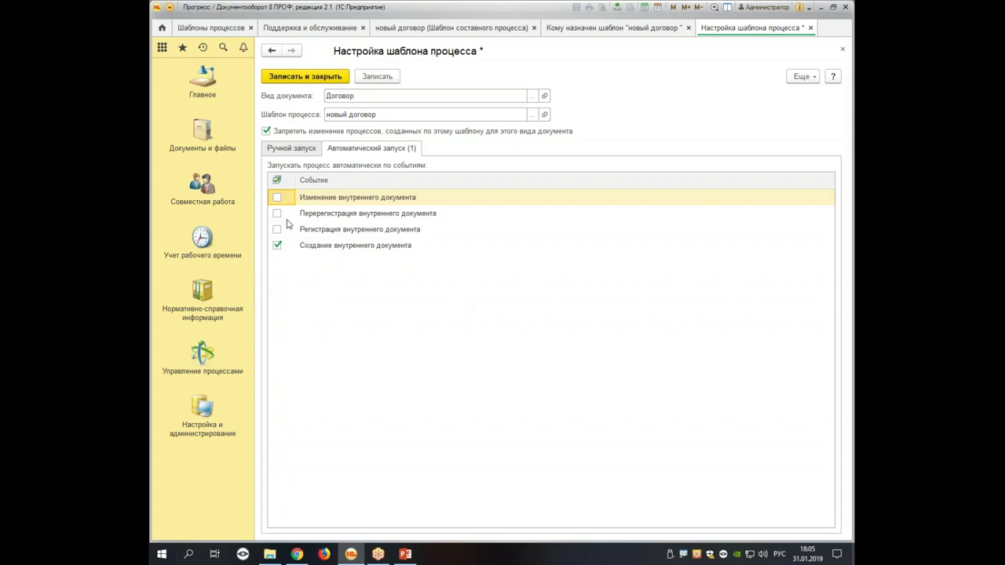
pyautogui.click(305, 152)
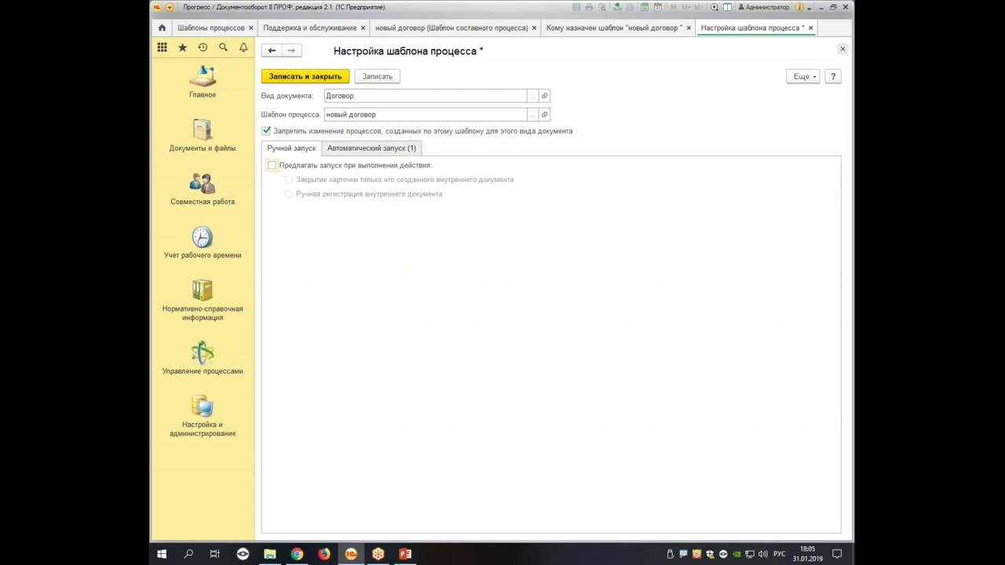
pyautogui.press('Escape')
pyautogui.click(506, 287)
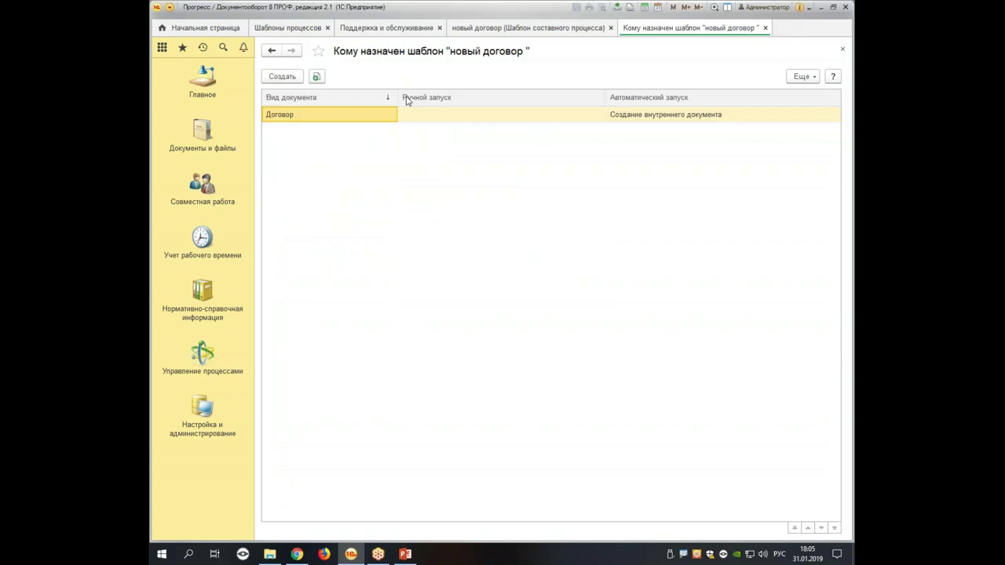
pyautogui.click(764, 27)
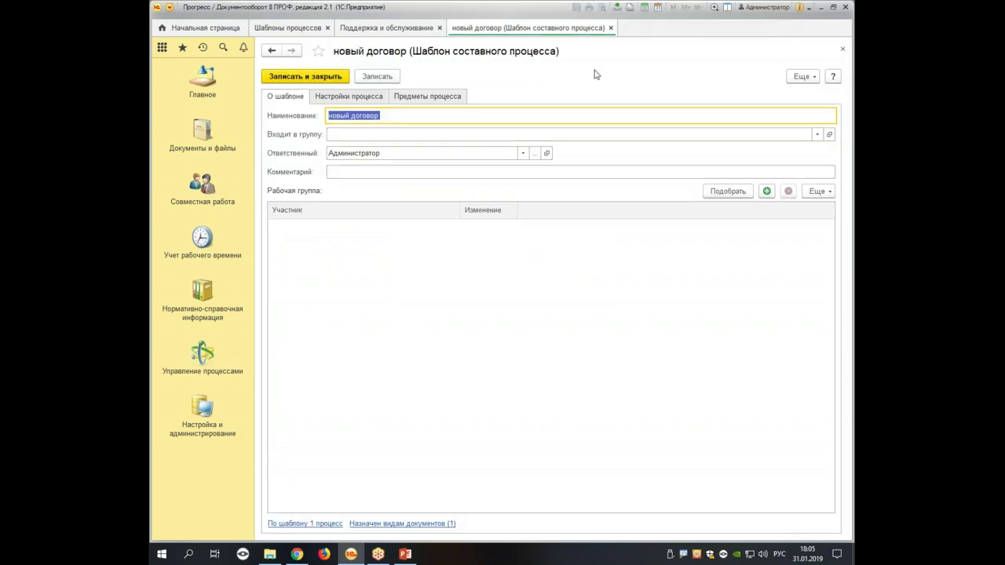
pyautogui.click(610, 27)
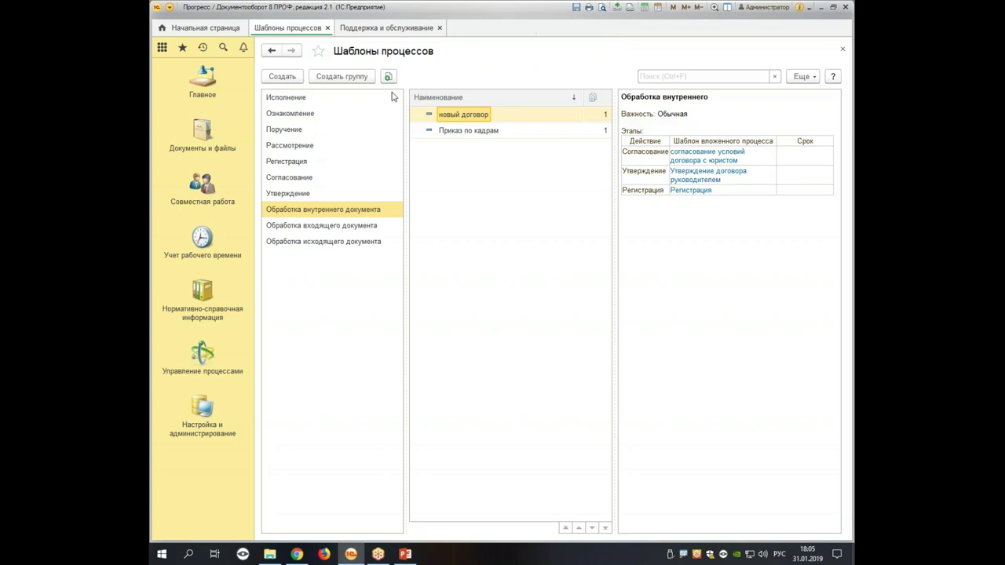
# Open the composite template "Приказ по кадрам" and review the nested templates for its approval, confirmation and registration actions
pyautogui.click(485, 132)
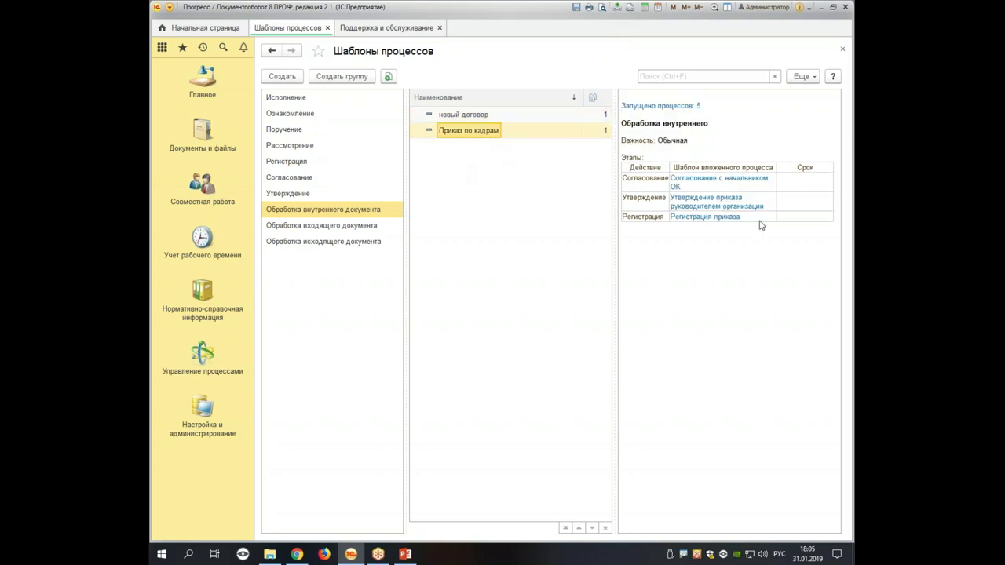
pyautogui.doubleClick(467, 131)
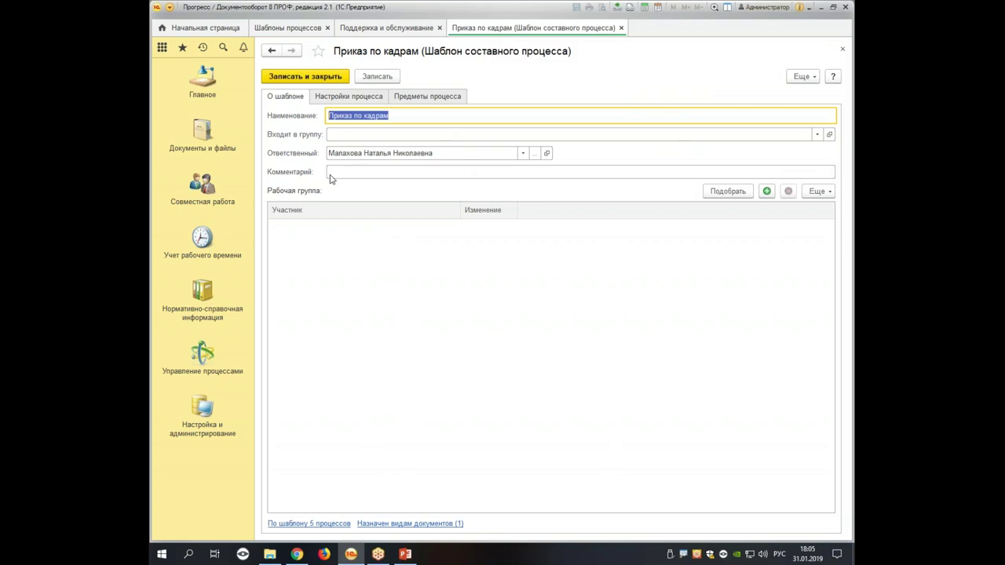
pyautogui.click(347, 97)
pyautogui.click(648, 185)
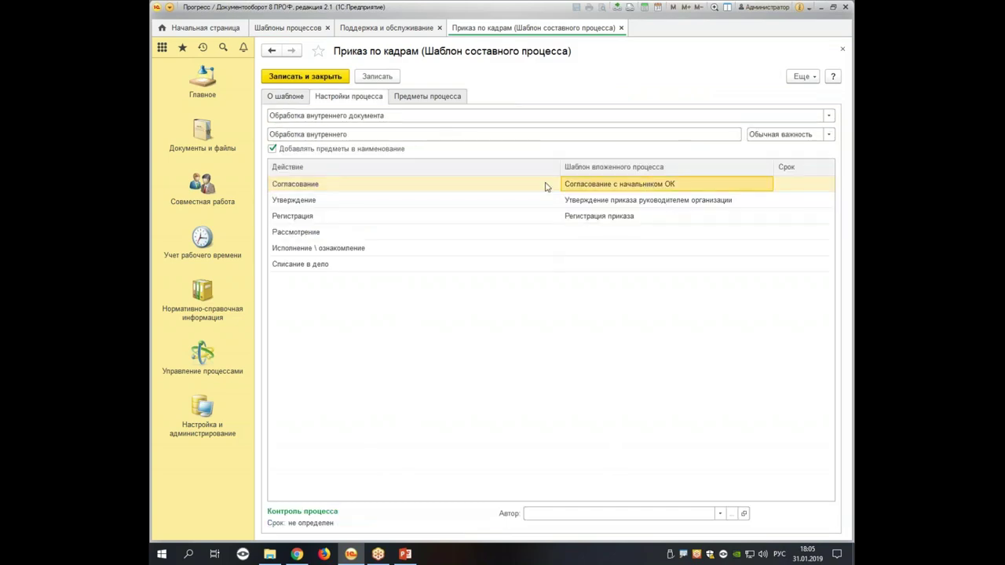
pyautogui.click(621, 204)
pyautogui.click(584, 220)
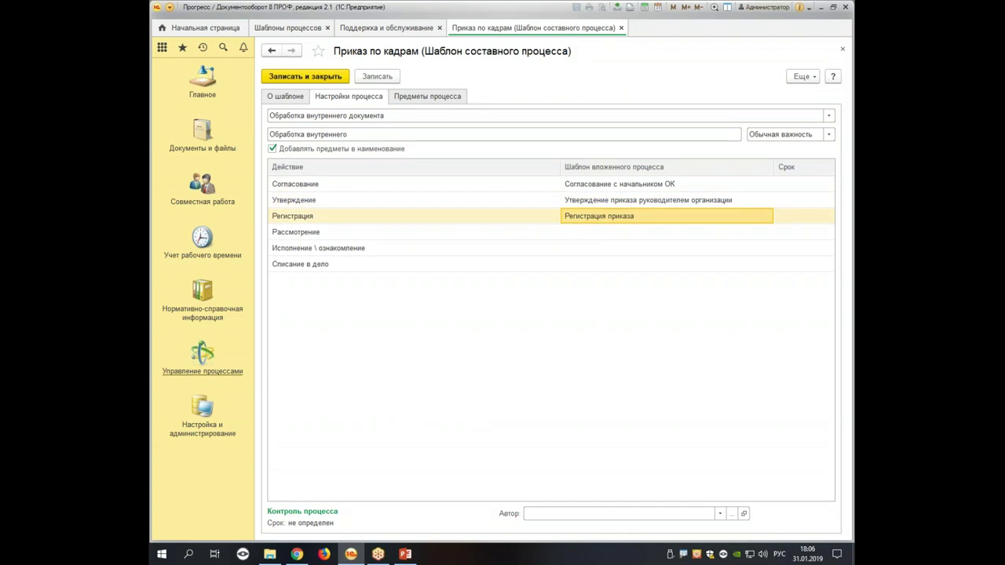
# Assign the familiarization template "приказ" to the "Исполнение \ ознакомление" action of the composite template
pyautogui.doubleClick(606, 253)
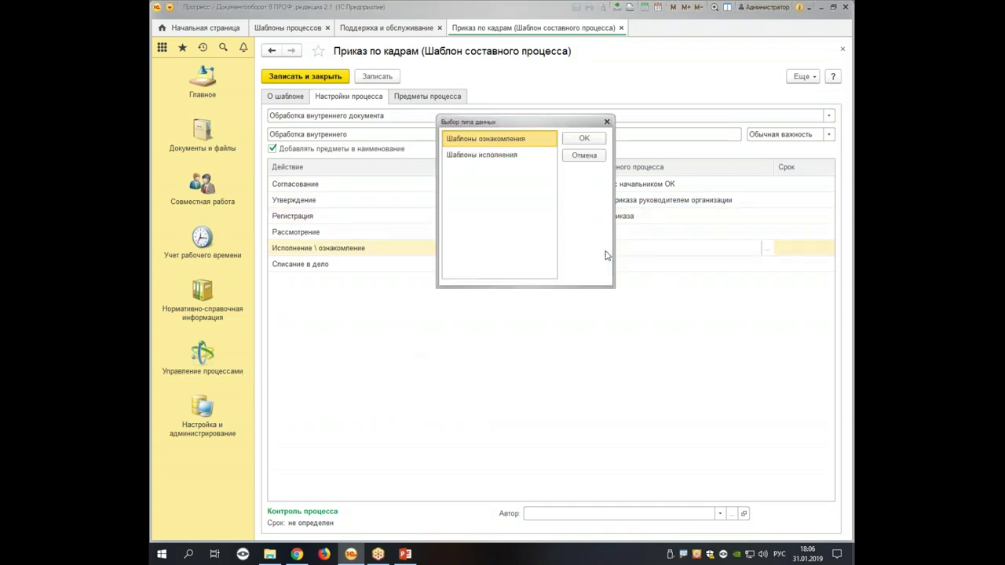
pyautogui.doubleClick(497, 147)
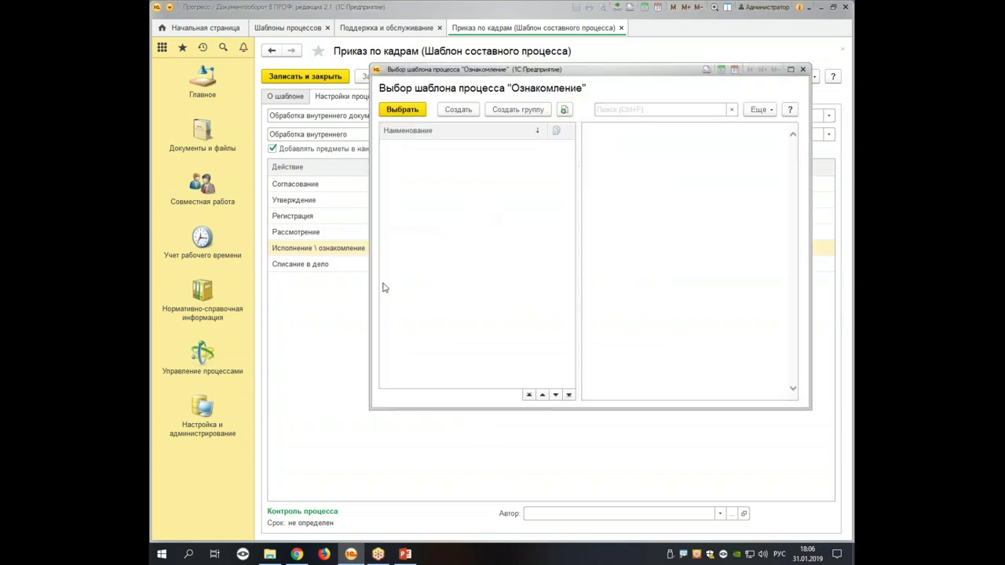
pyautogui.doubleClick(420, 148)
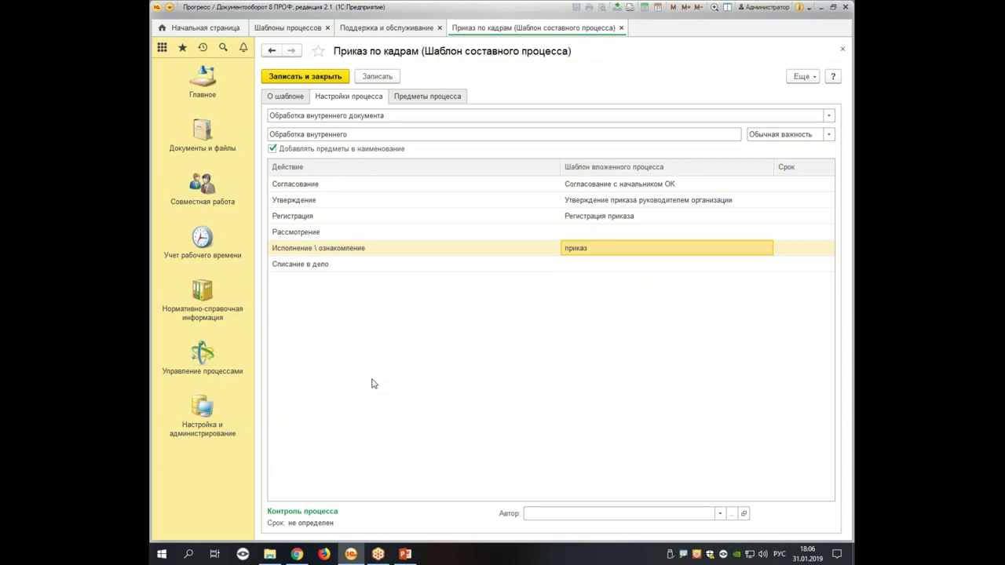
# Open the nested template "Согласование с начальником ОК", review its process settings, and save and close it
pyautogui.click(711, 184)
pyautogui.click(711, 184)
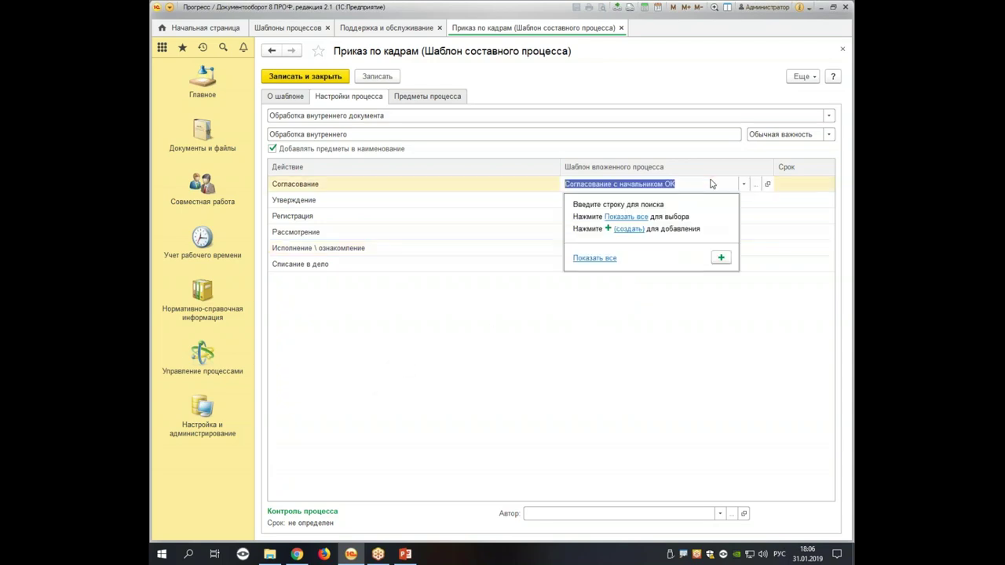
pyautogui.click(768, 185)
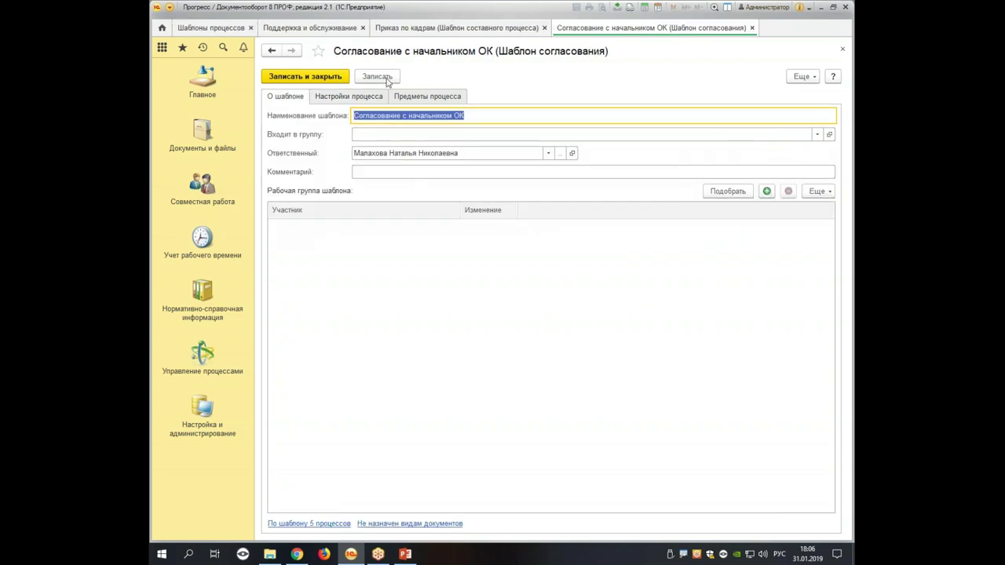
pyautogui.click(374, 100)
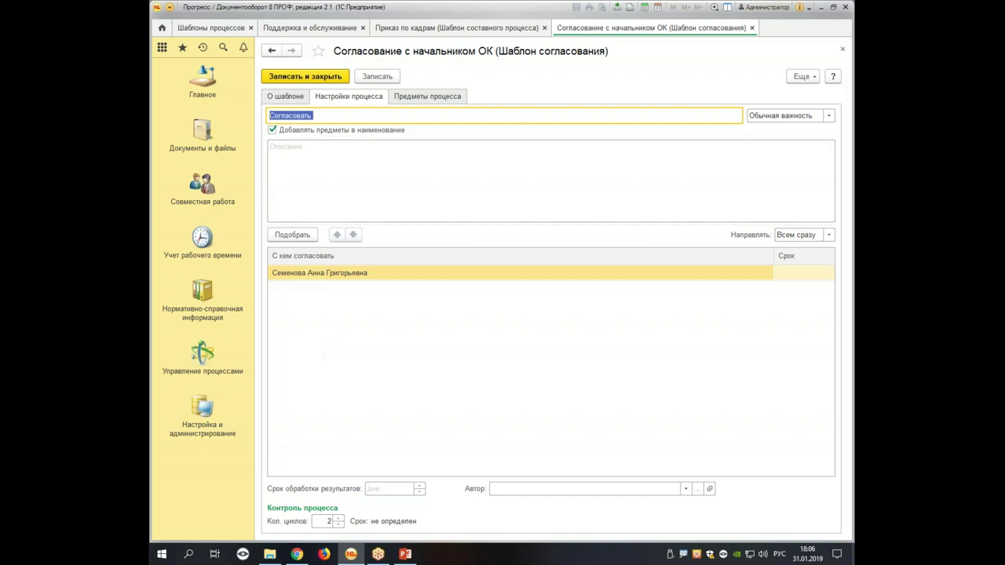
pyautogui.click(288, 97)
pyautogui.click(360, 97)
pyautogui.click(311, 82)
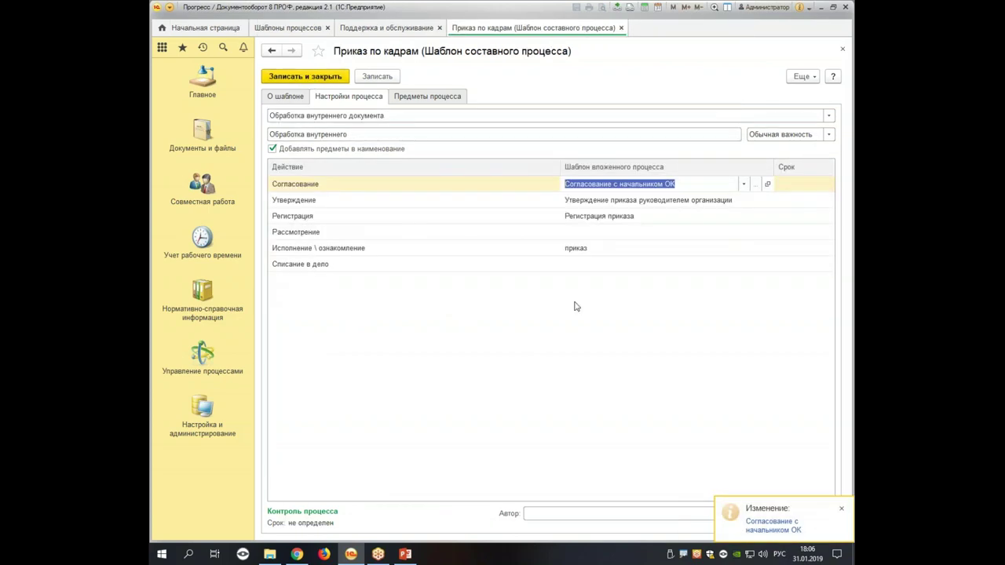
pyautogui.click(665, 201)
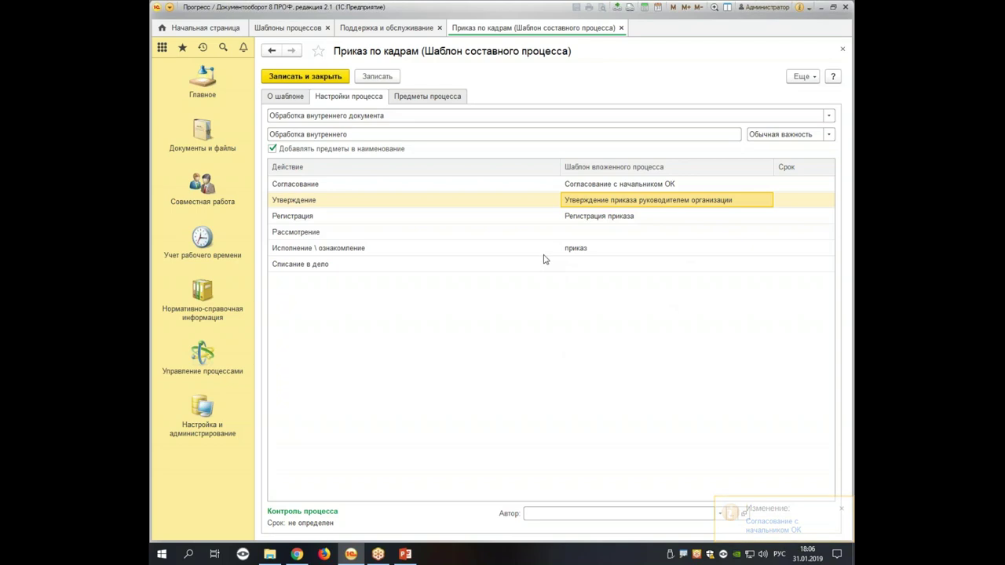
# Review the manual and automatic launch settings of "Приказ по кадрам" for its assigned document kind, then close the settings and the template
pyautogui.click(285, 97)
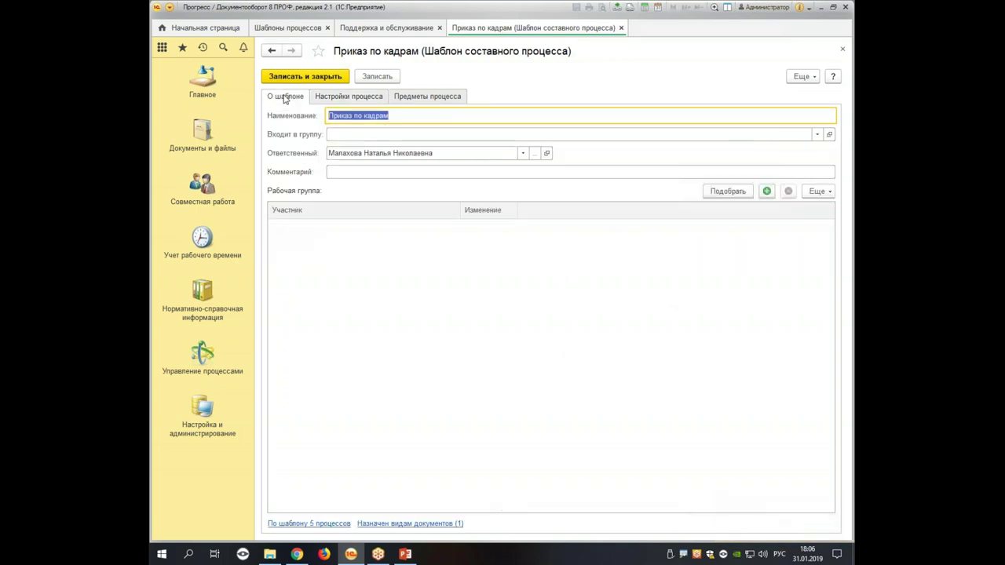
pyautogui.click(424, 524)
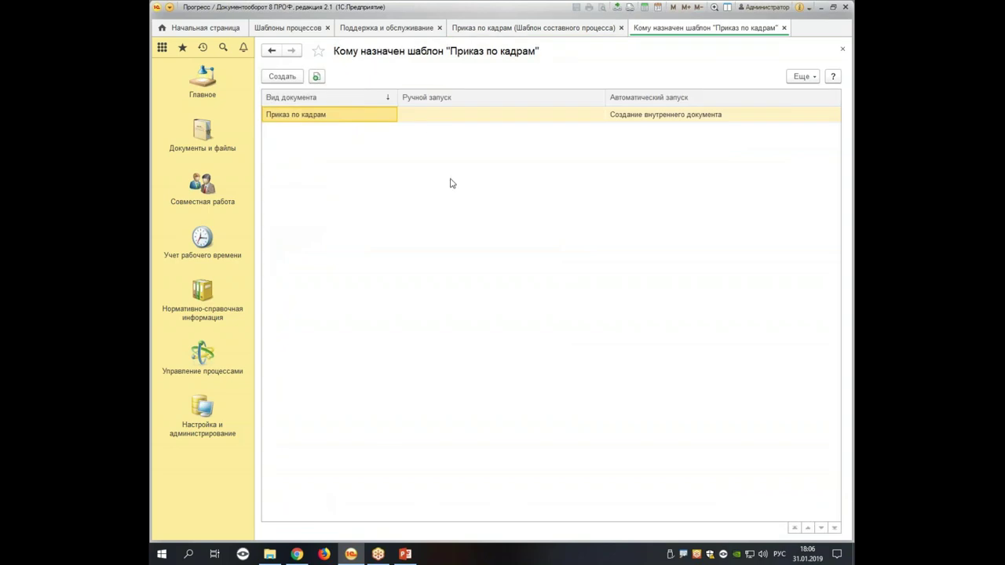
pyautogui.click(430, 121)
pyautogui.doubleClick(430, 121)
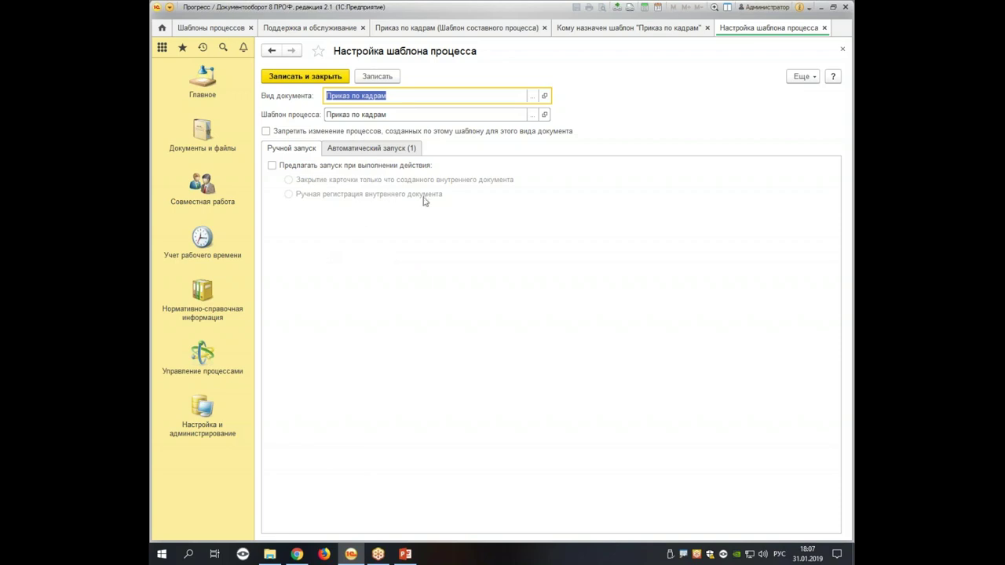
pyautogui.click(361, 149)
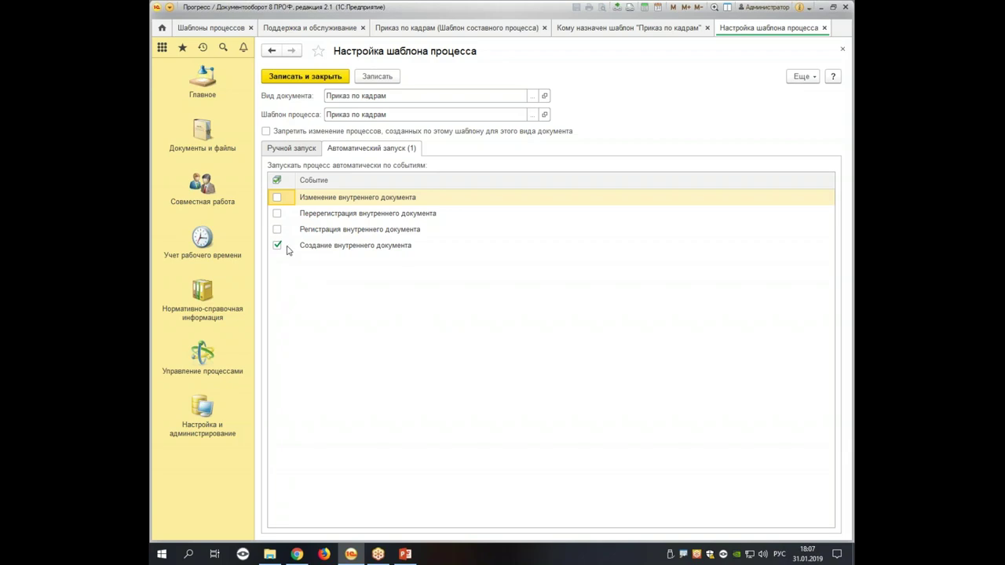
pyautogui.click(283, 154)
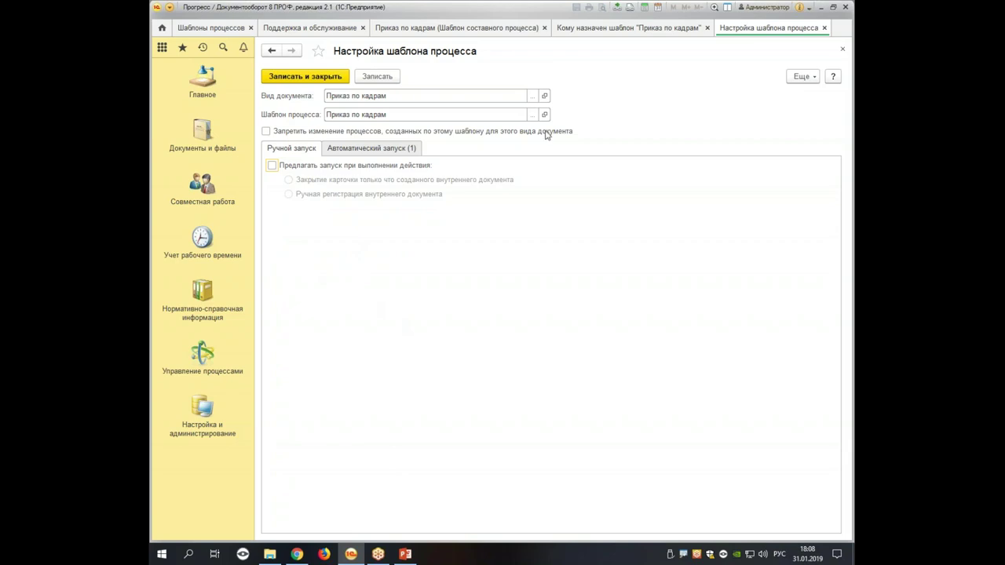
pyautogui.click(843, 48)
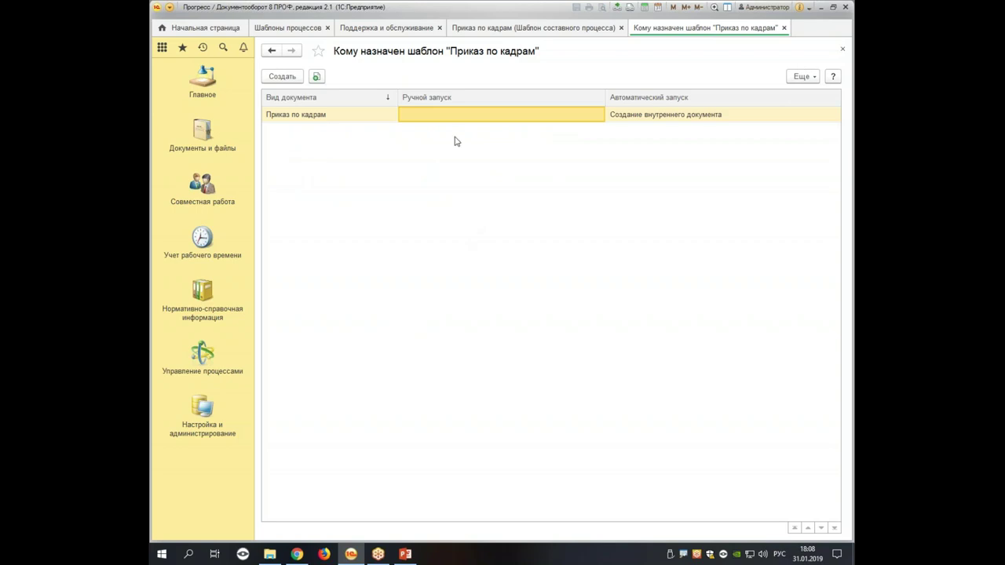
pyautogui.click(842, 48)
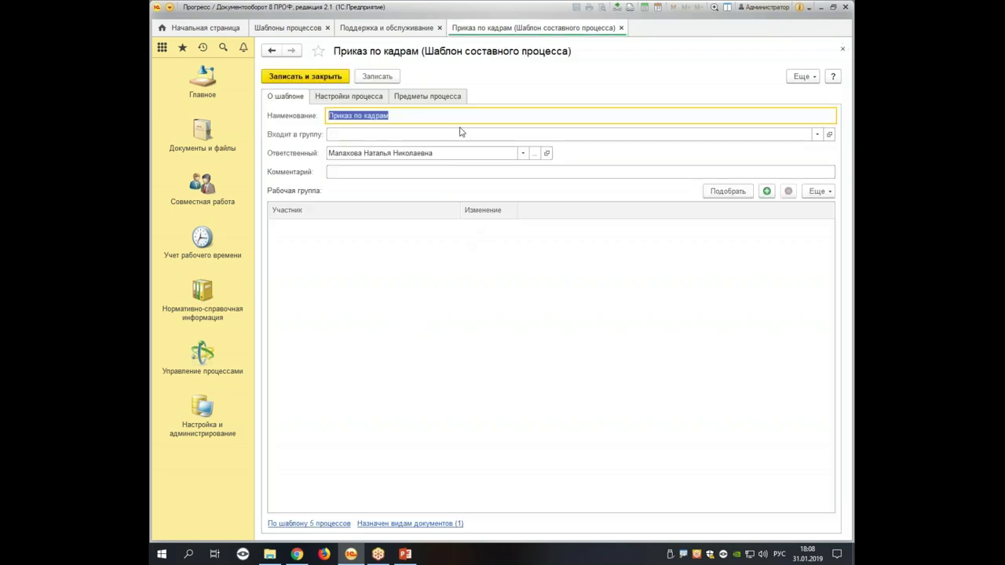
pyautogui.click(621, 28)
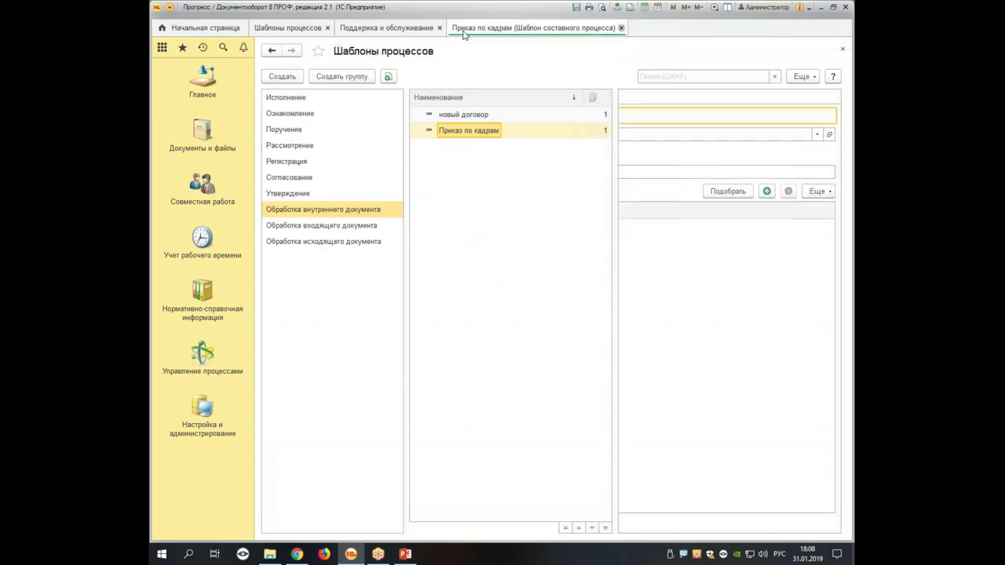
# Open the execution template "Исполнение" and create a setting that assigns it to the incoming document kind "Рекламация"
pyautogui.click(291, 101)
pyautogui.click(463, 119)
pyautogui.doubleClick(463, 119)
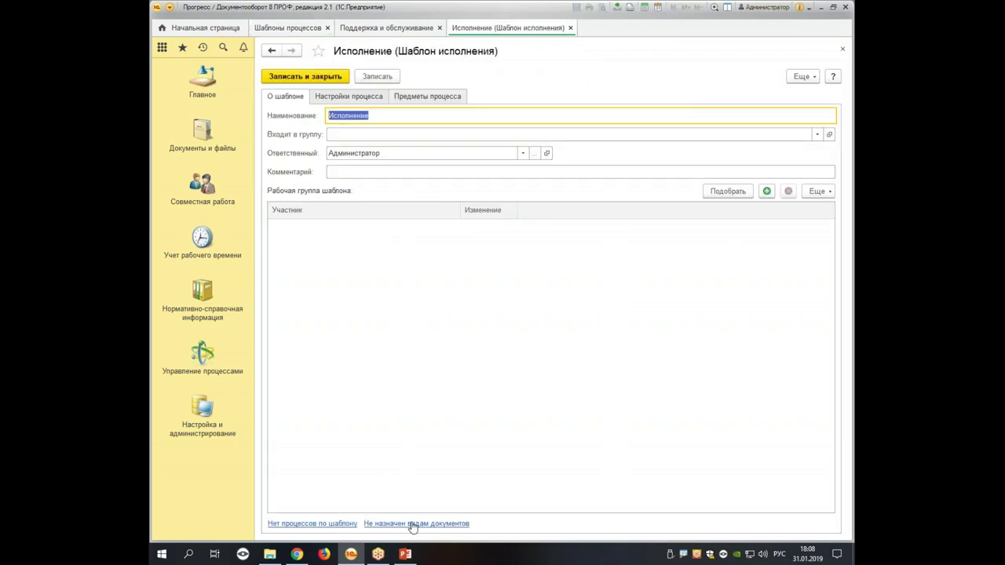
pyautogui.click(409, 522)
pyautogui.click(280, 77)
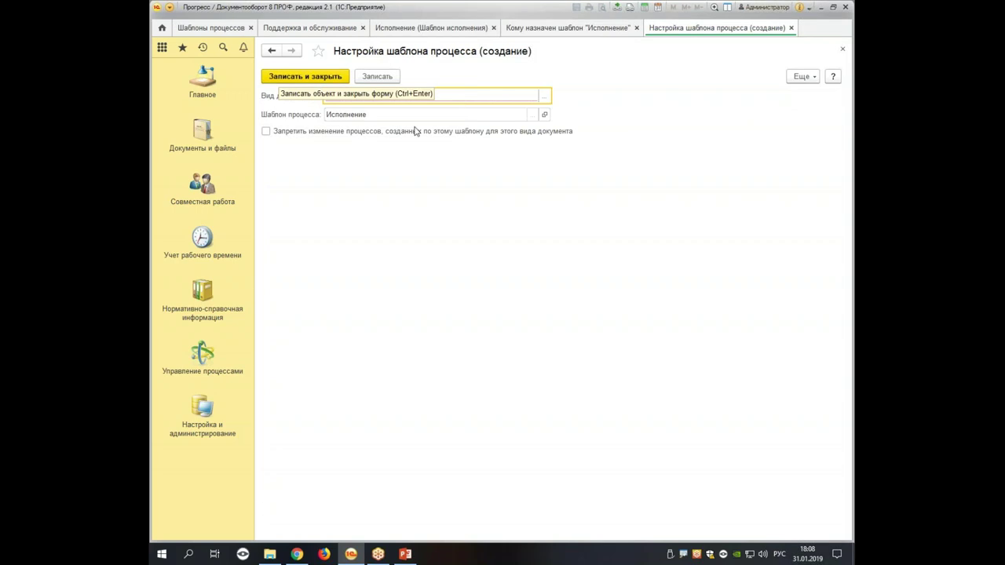
pyautogui.click(544, 96)
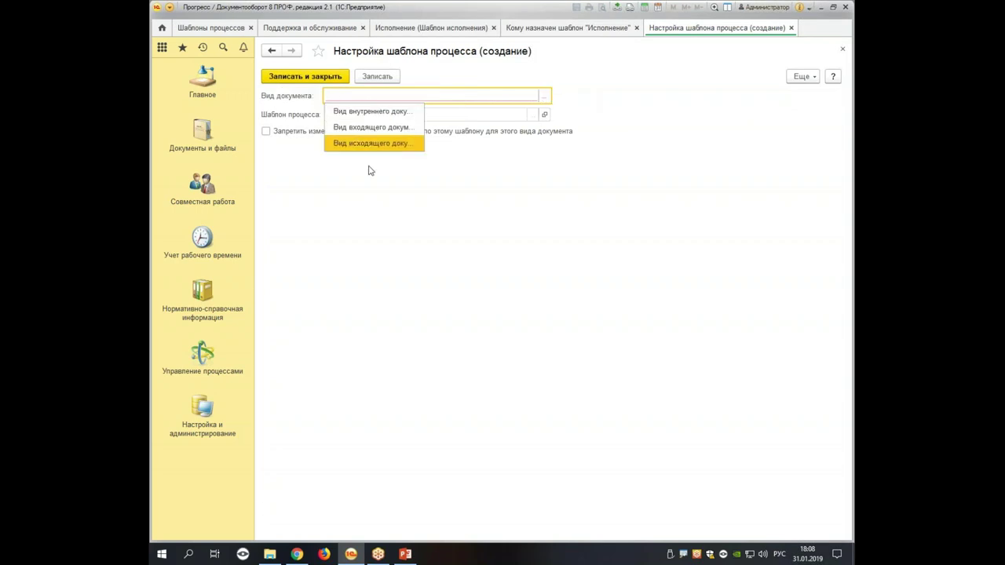
pyautogui.click(372, 127)
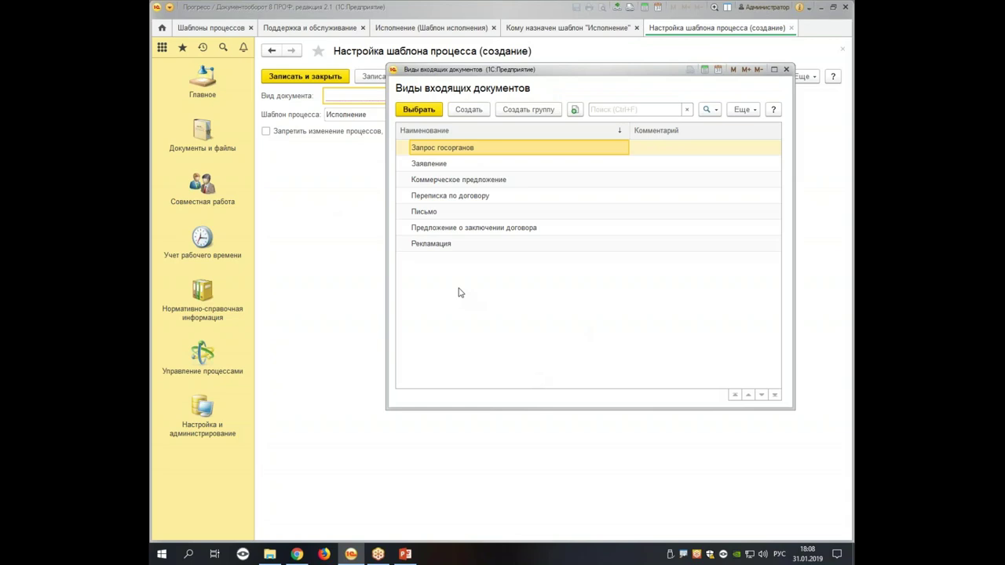
pyautogui.doubleClick(432, 244)
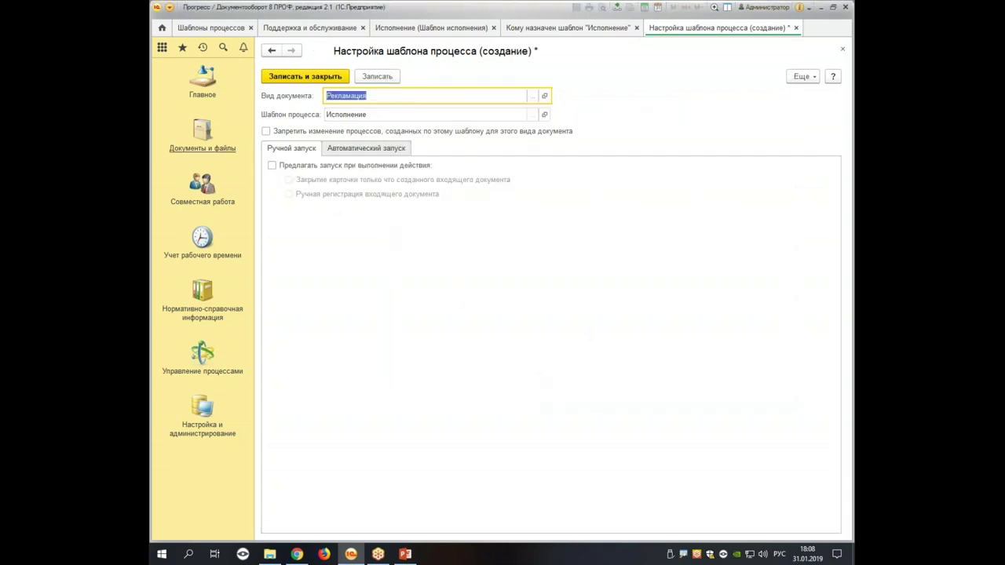
# Offer the process launch at "Ручная регистрация входящего документа" and save and close the template setting
pyautogui.click(271, 165)
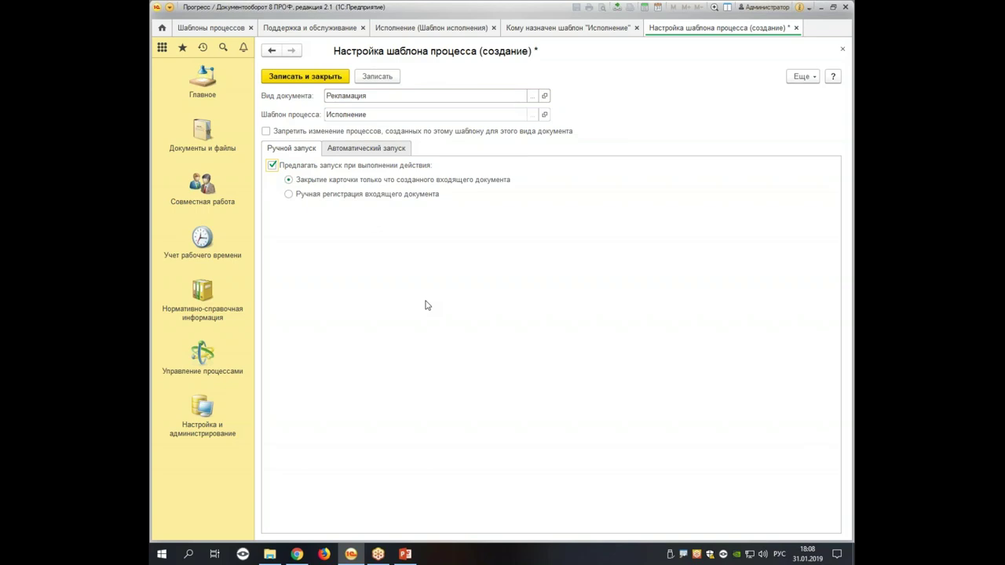
pyautogui.click(367, 195)
pyautogui.click(313, 83)
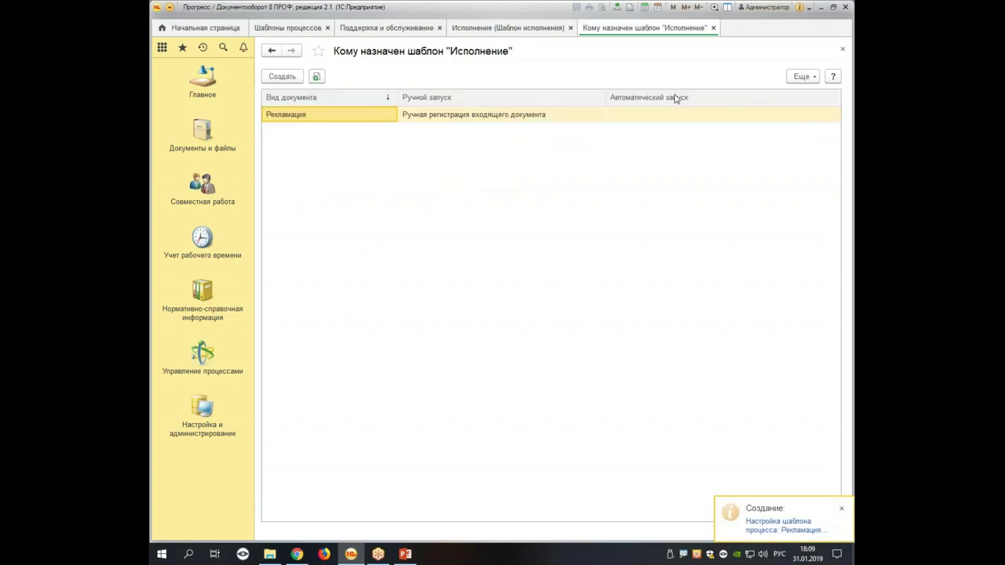
# Close the assignment list, review the process settings of the template "Исполнение", and save and close it
pyautogui.click(713, 27)
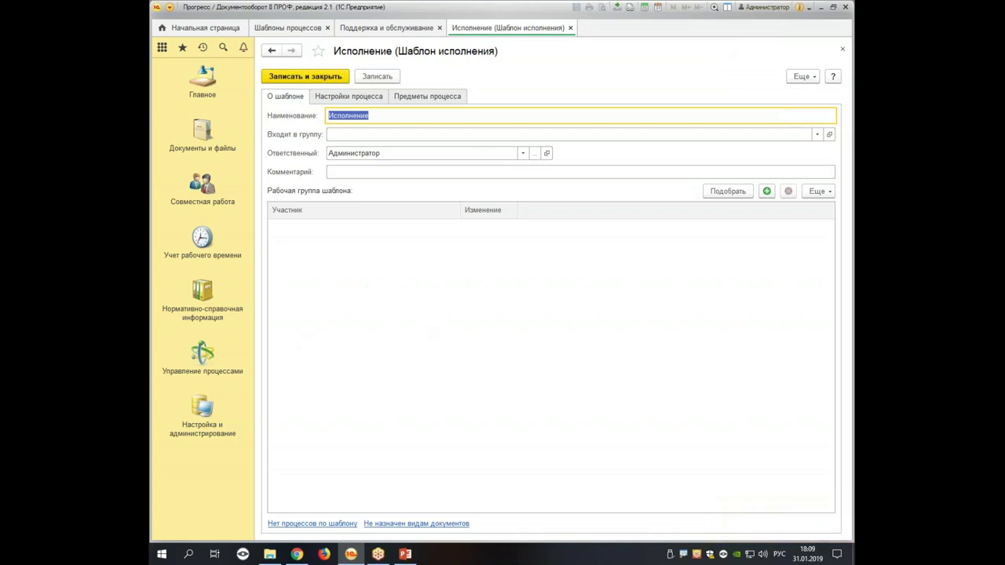
pyautogui.click(346, 96)
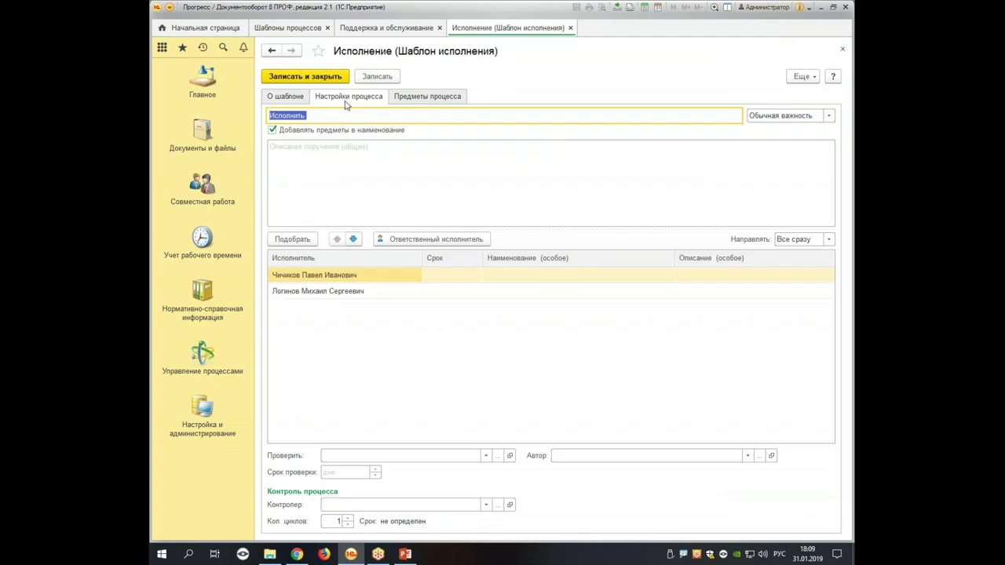
pyautogui.click(292, 77)
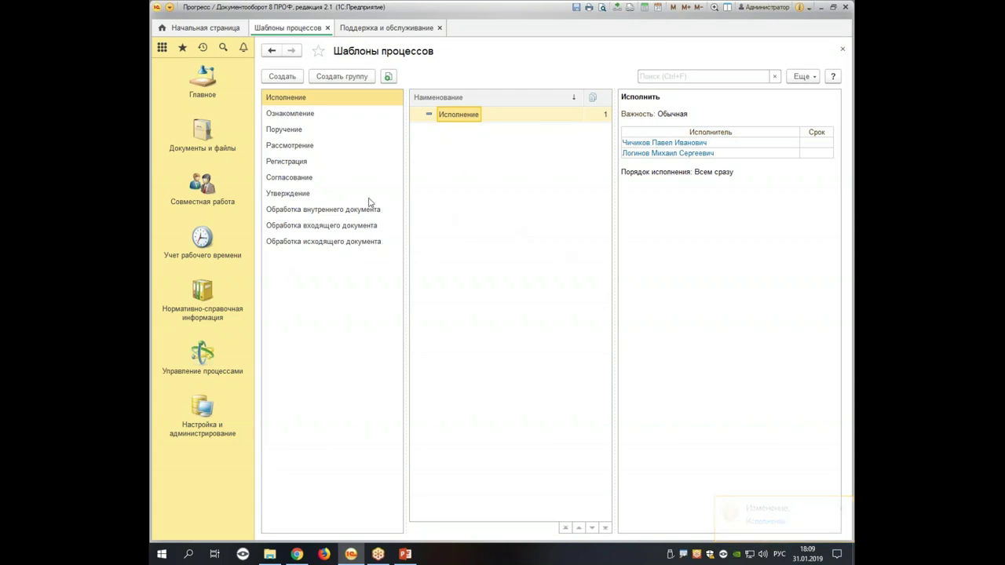
# View the form for creating a group of execution templates, close it unsaved, and open the "Управление процессами" section
pyautogui.click(338, 77)
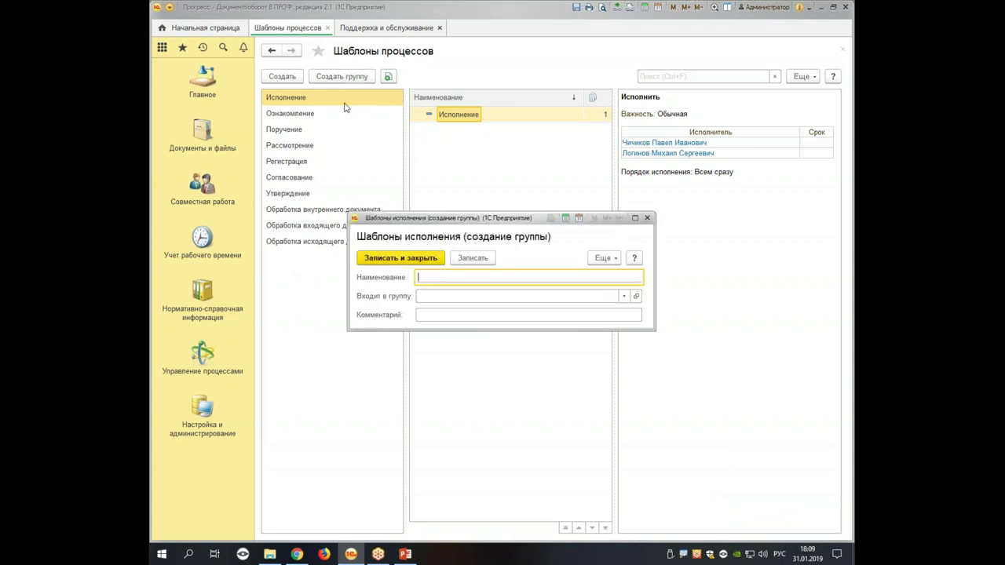
pyautogui.click(647, 218)
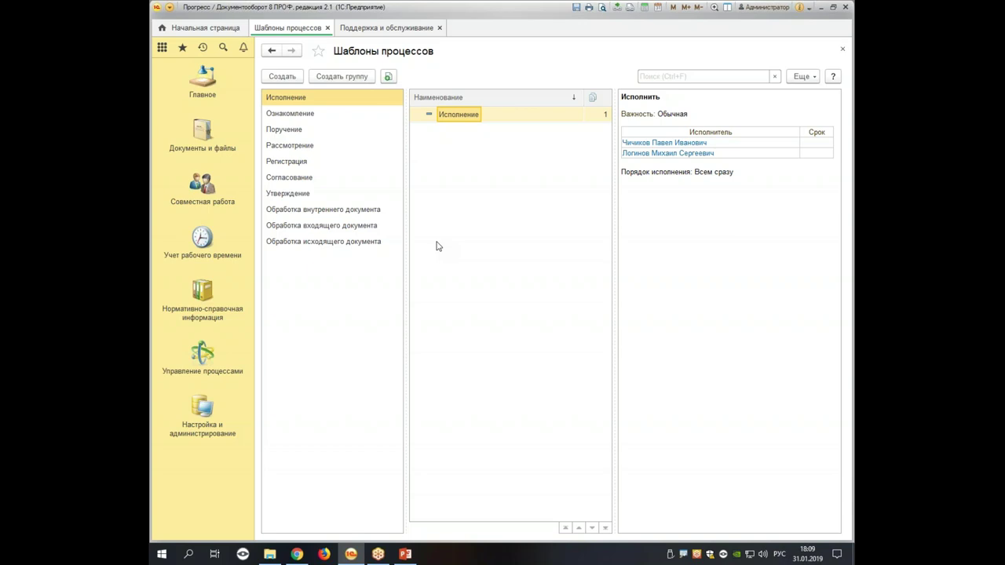
pyautogui.click(203, 358)
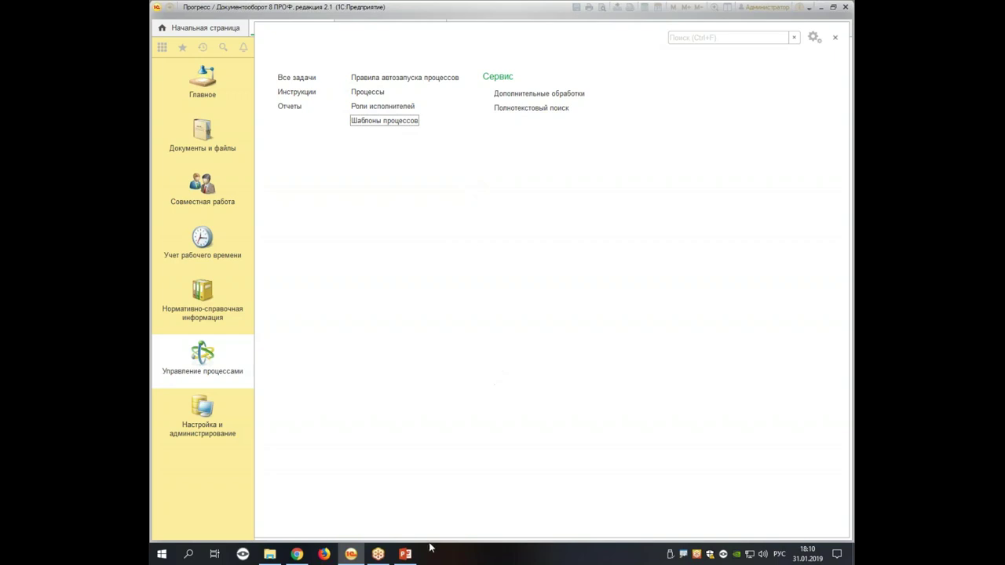
# Switch to the PowerPoint presentation, go through the slides from "Маршрутизация" to the last one, and minimize it
pyautogui.click(405, 554)
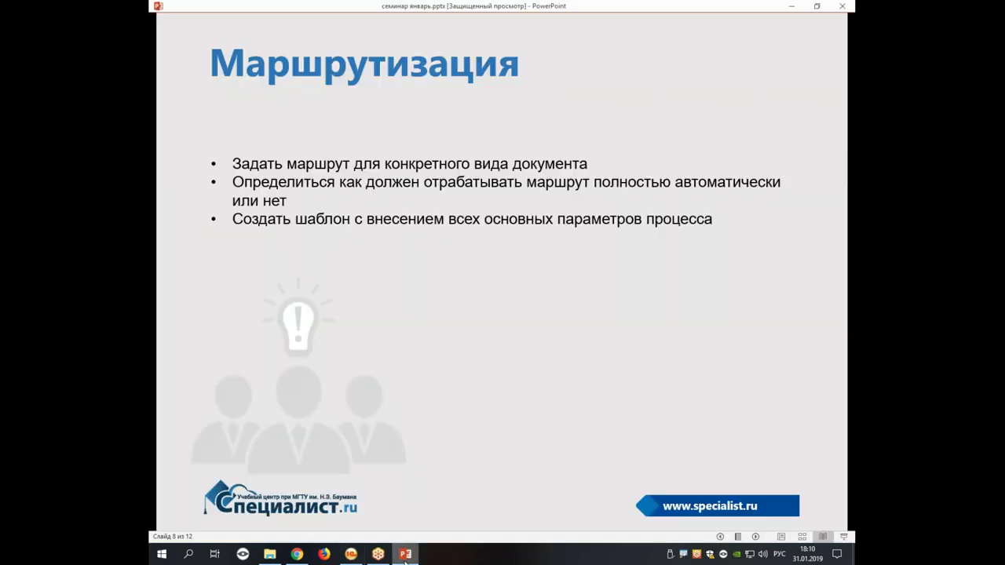
pyautogui.click(755, 537)
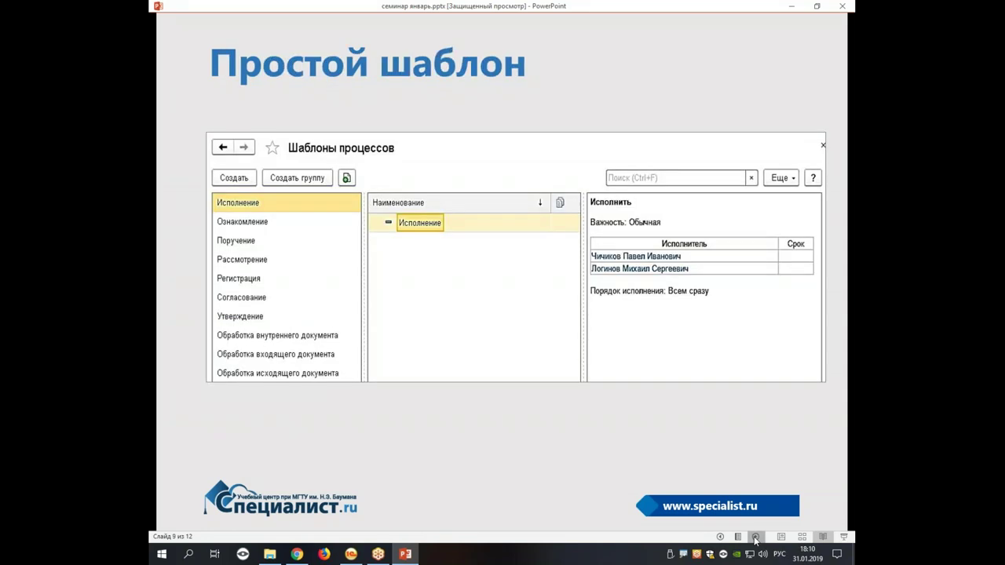
pyautogui.click(755, 537)
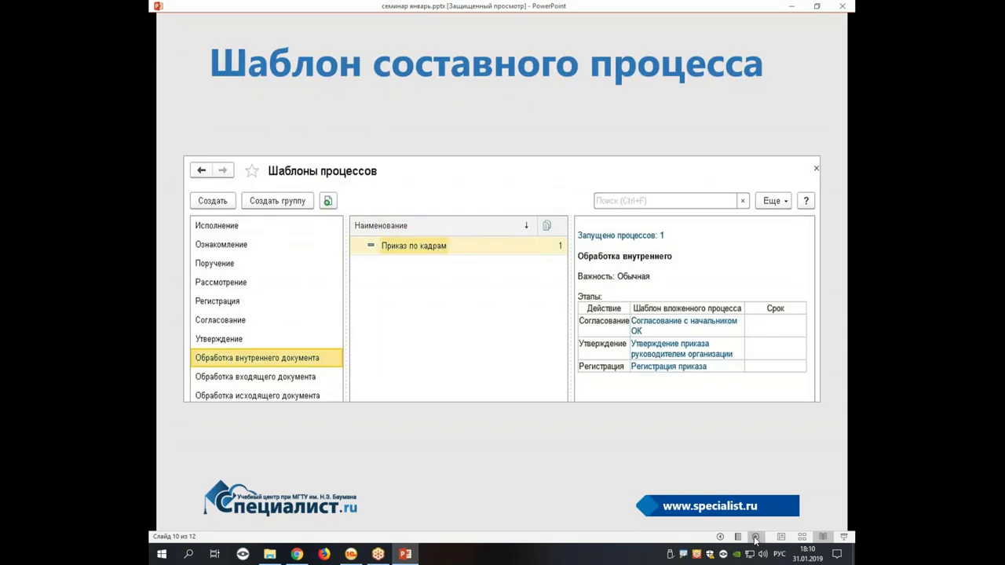
pyautogui.click(756, 537)
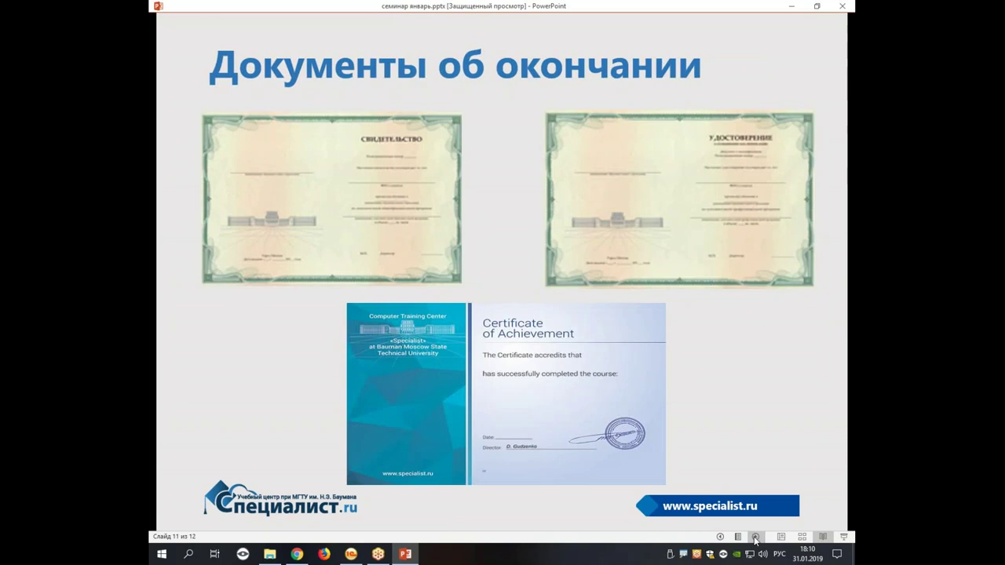
pyautogui.click(755, 537)
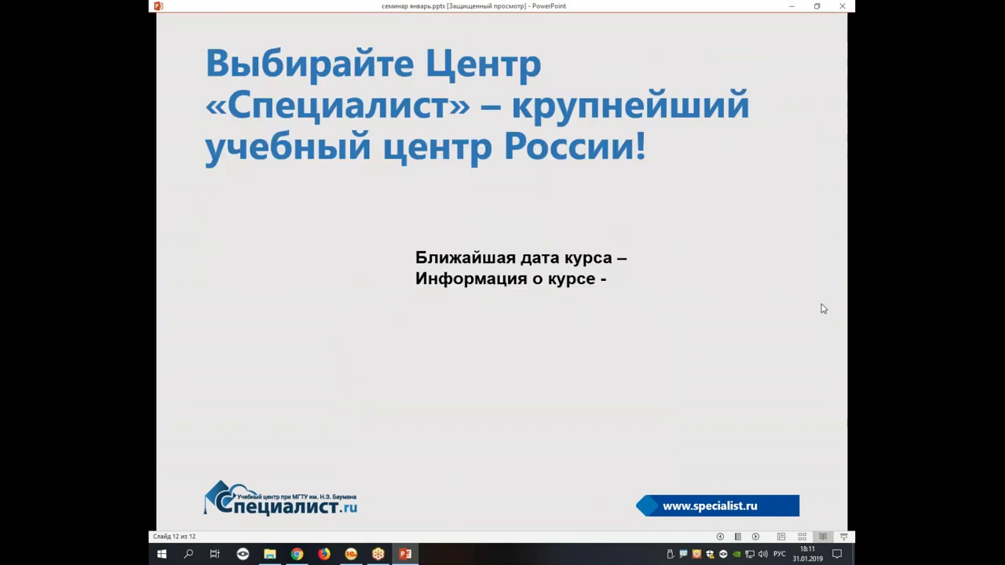
pyautogui.click(796, 7)
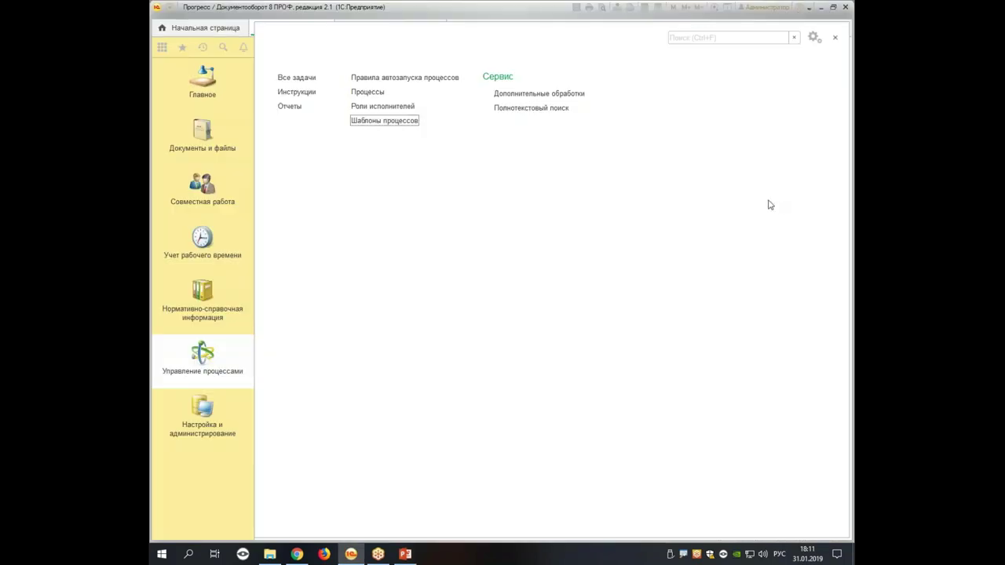